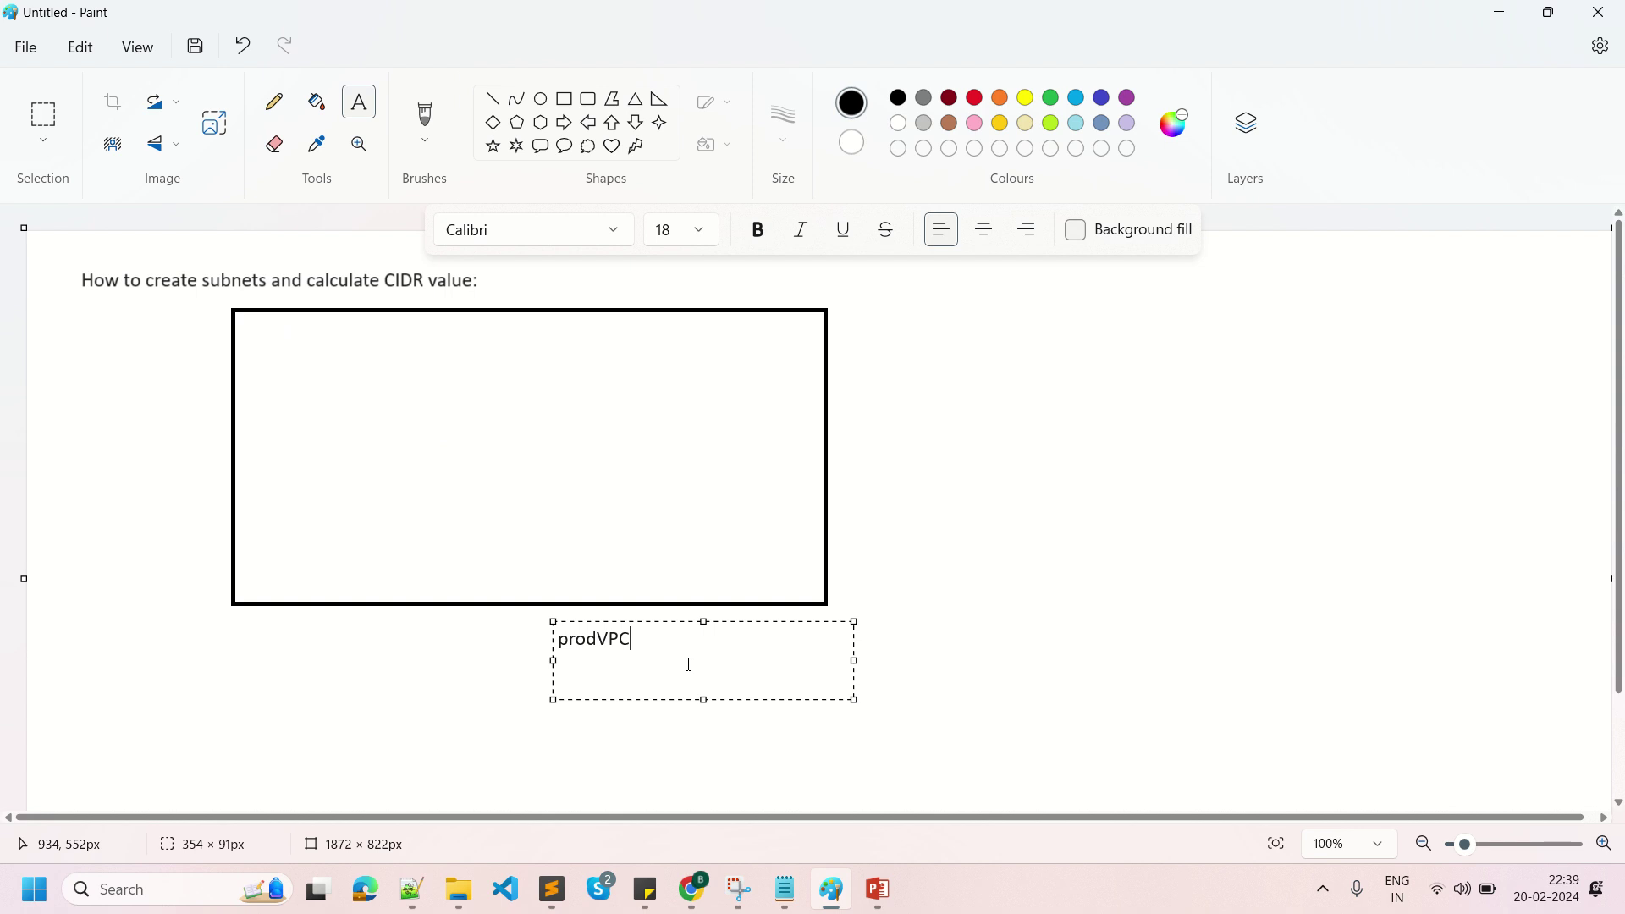
Add the CIDR block 10.0.0.0/24 after prodVPC in the label below the large rectangle.
{"action": "type", "text": "10.0.0.0/24"}
{"action": "double_click", "coordinate": [718, 640]}
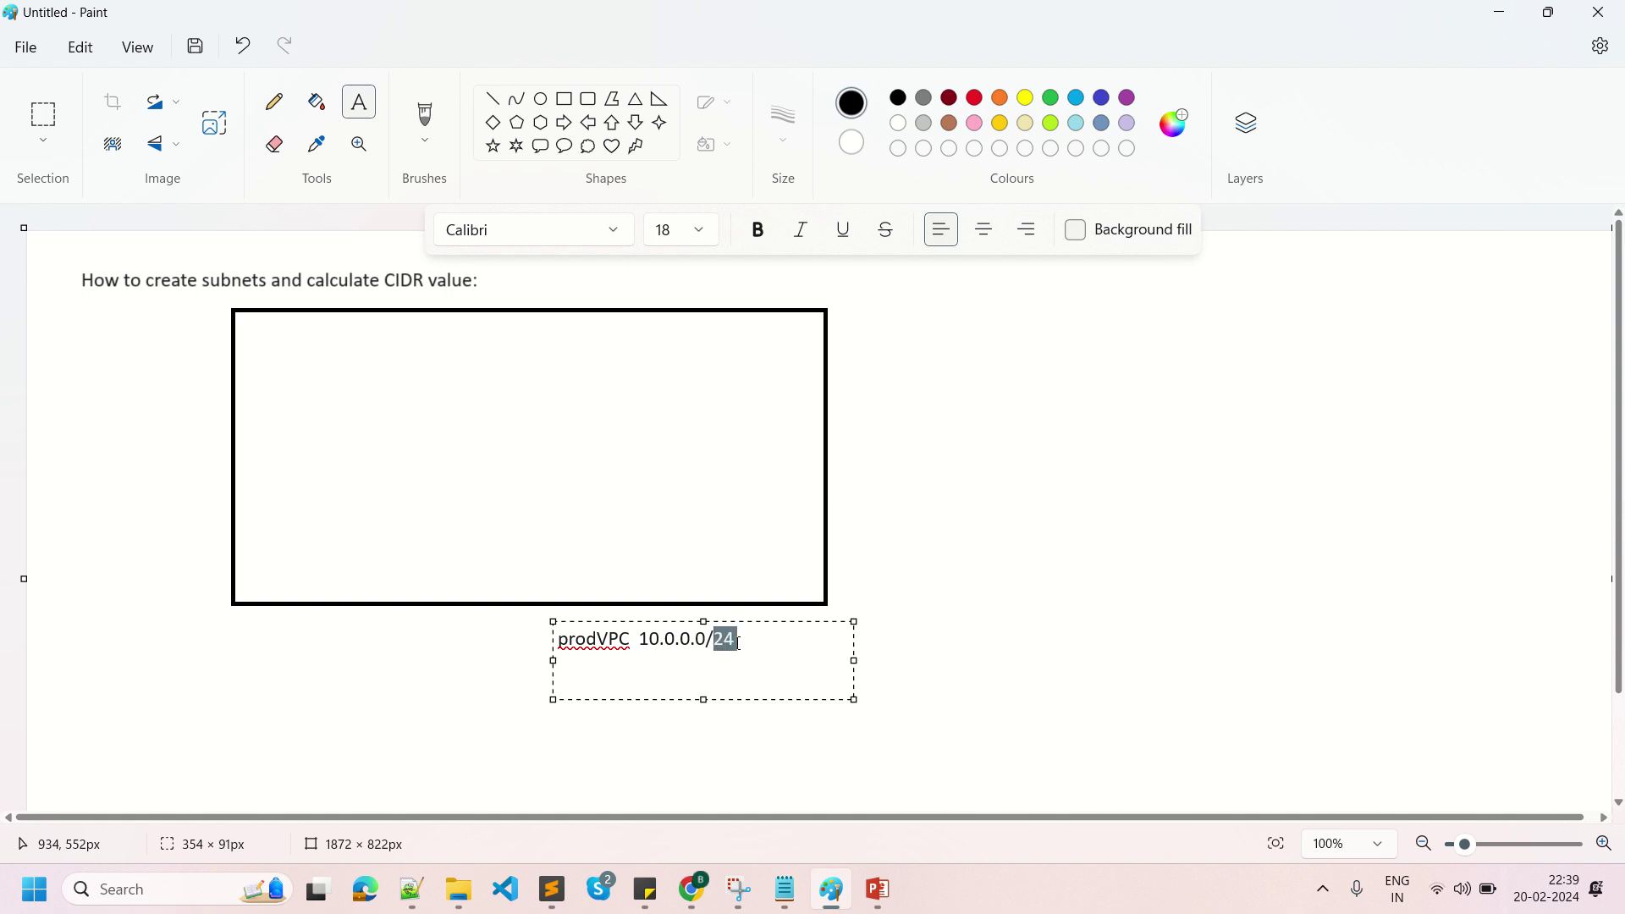
{"action": "left_click", "coordinate": [690, 508]}
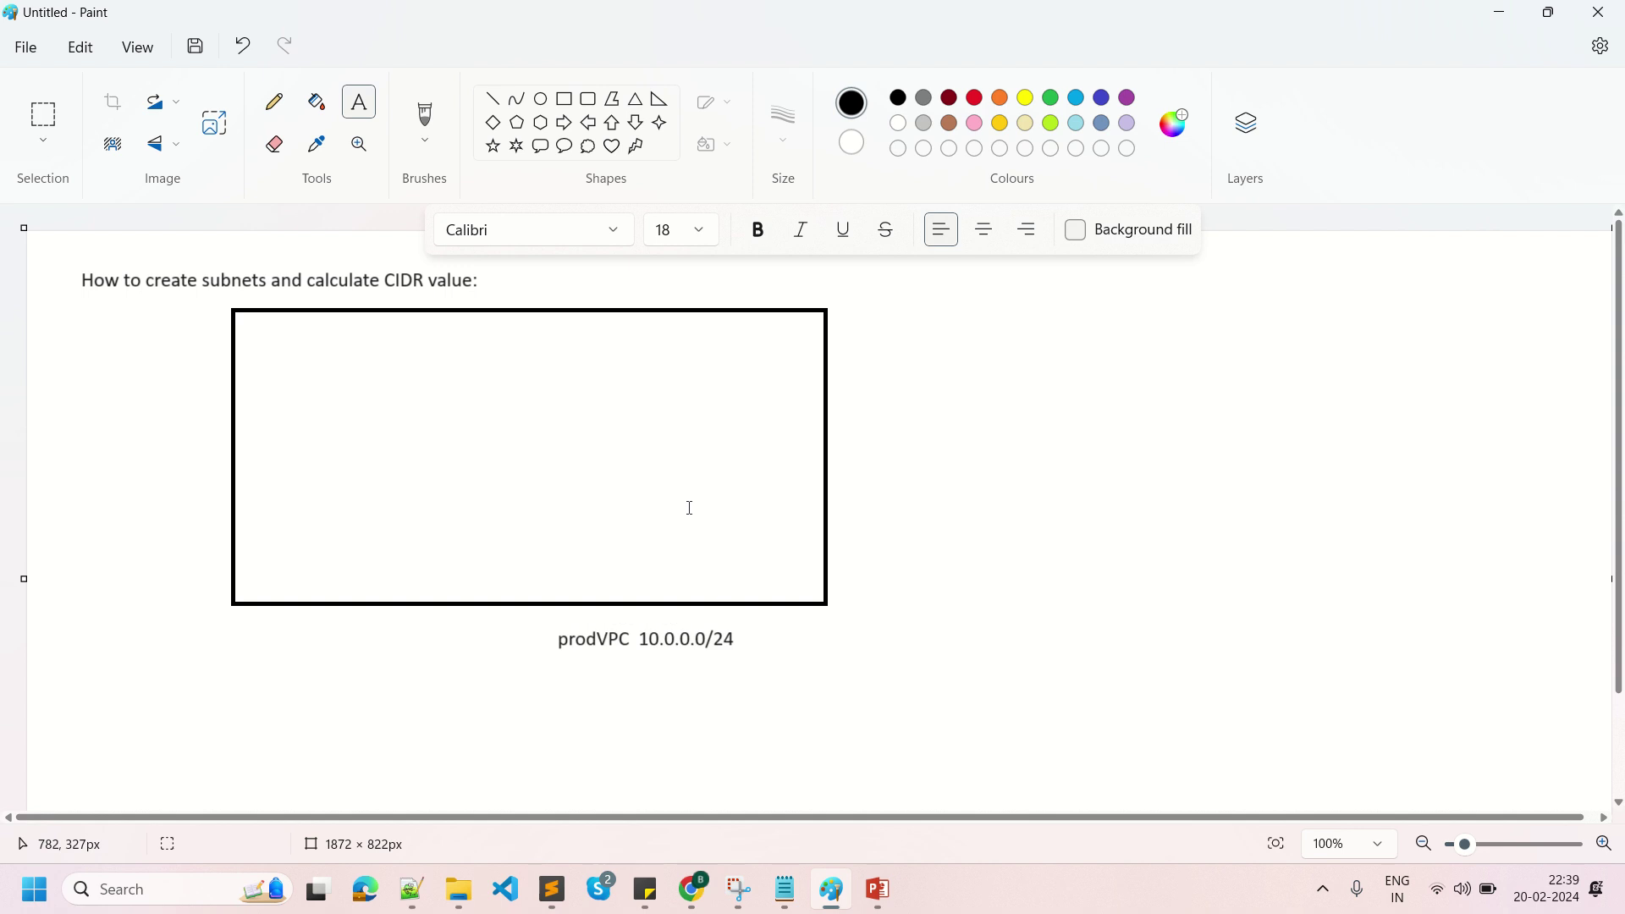
Draw two side-by-side rectangles inside the VPC box, about 193 × 260 px and 257 × 254 px.
{"action": "left_click", "coordinate": [564, 99]}
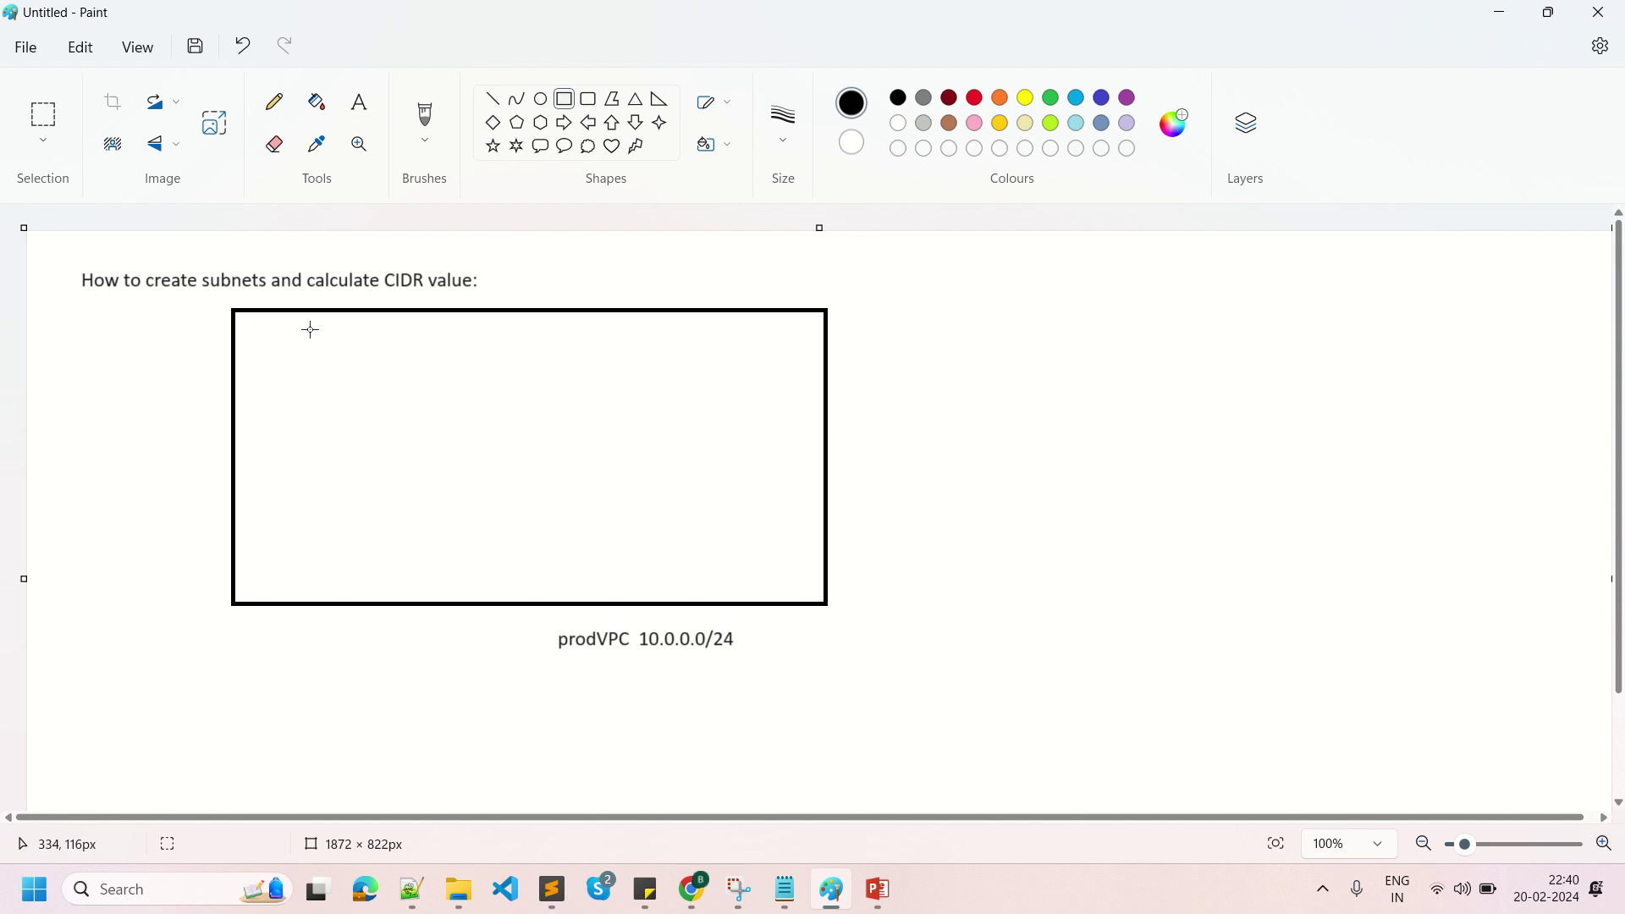
{"action": "left_click_drag", "start_coordinate": [310, 330], "coordinate": [473, 550]}
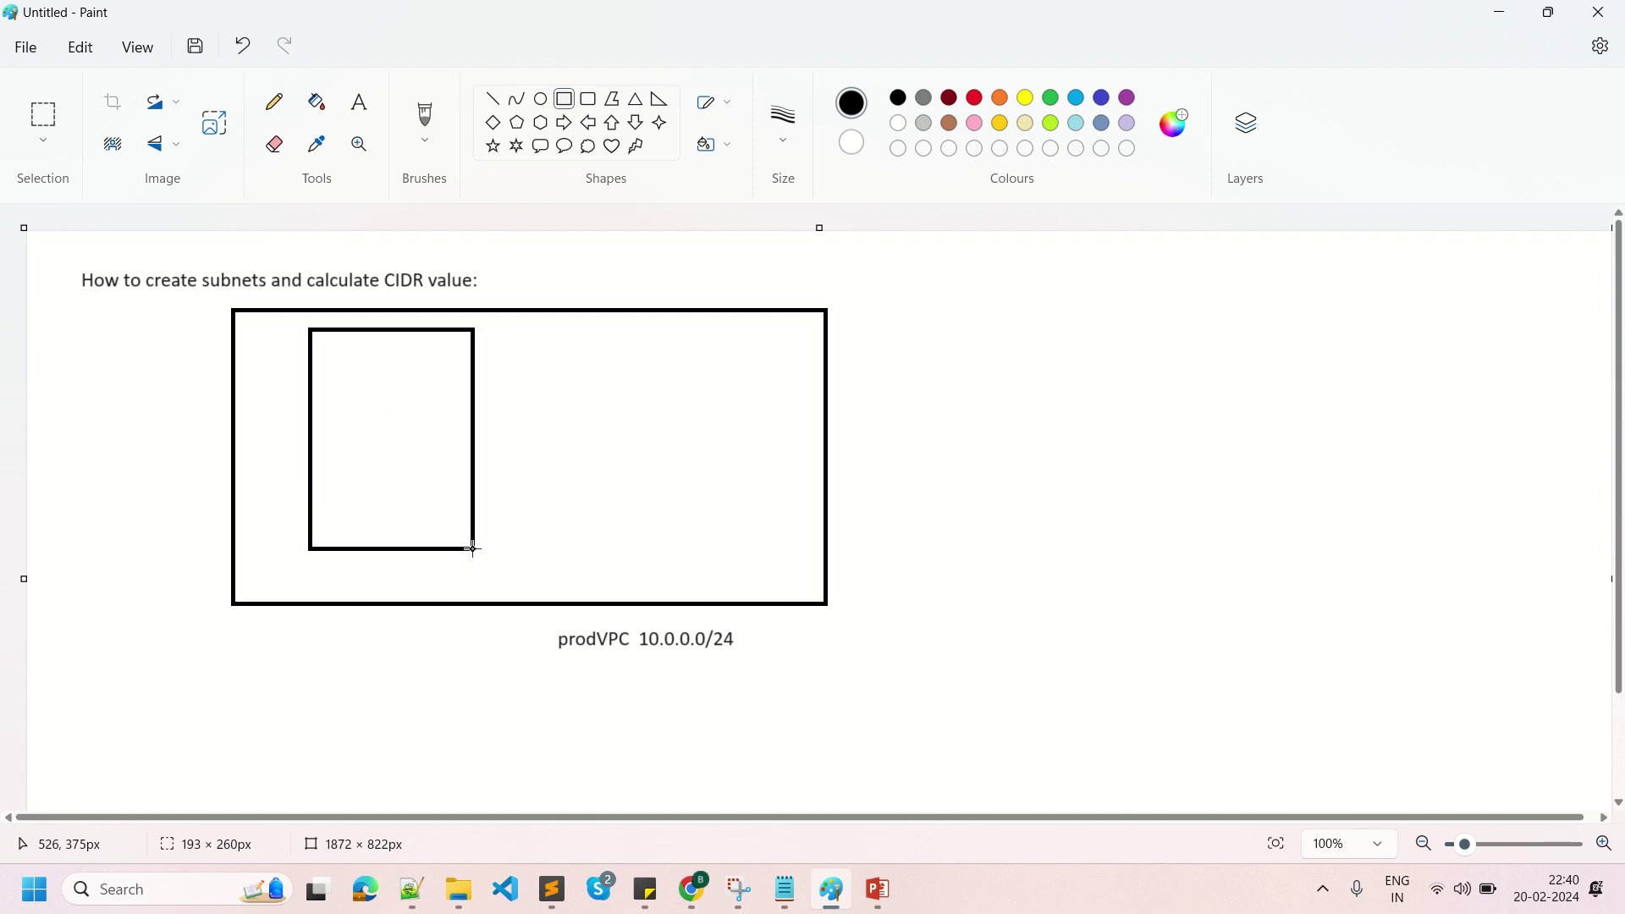
{"action": "left_click", "coordinate": [564, 99]}
{"action": "left_click_drag", "start_coordinate": [521, 334], "coordinate": [738, 549]}
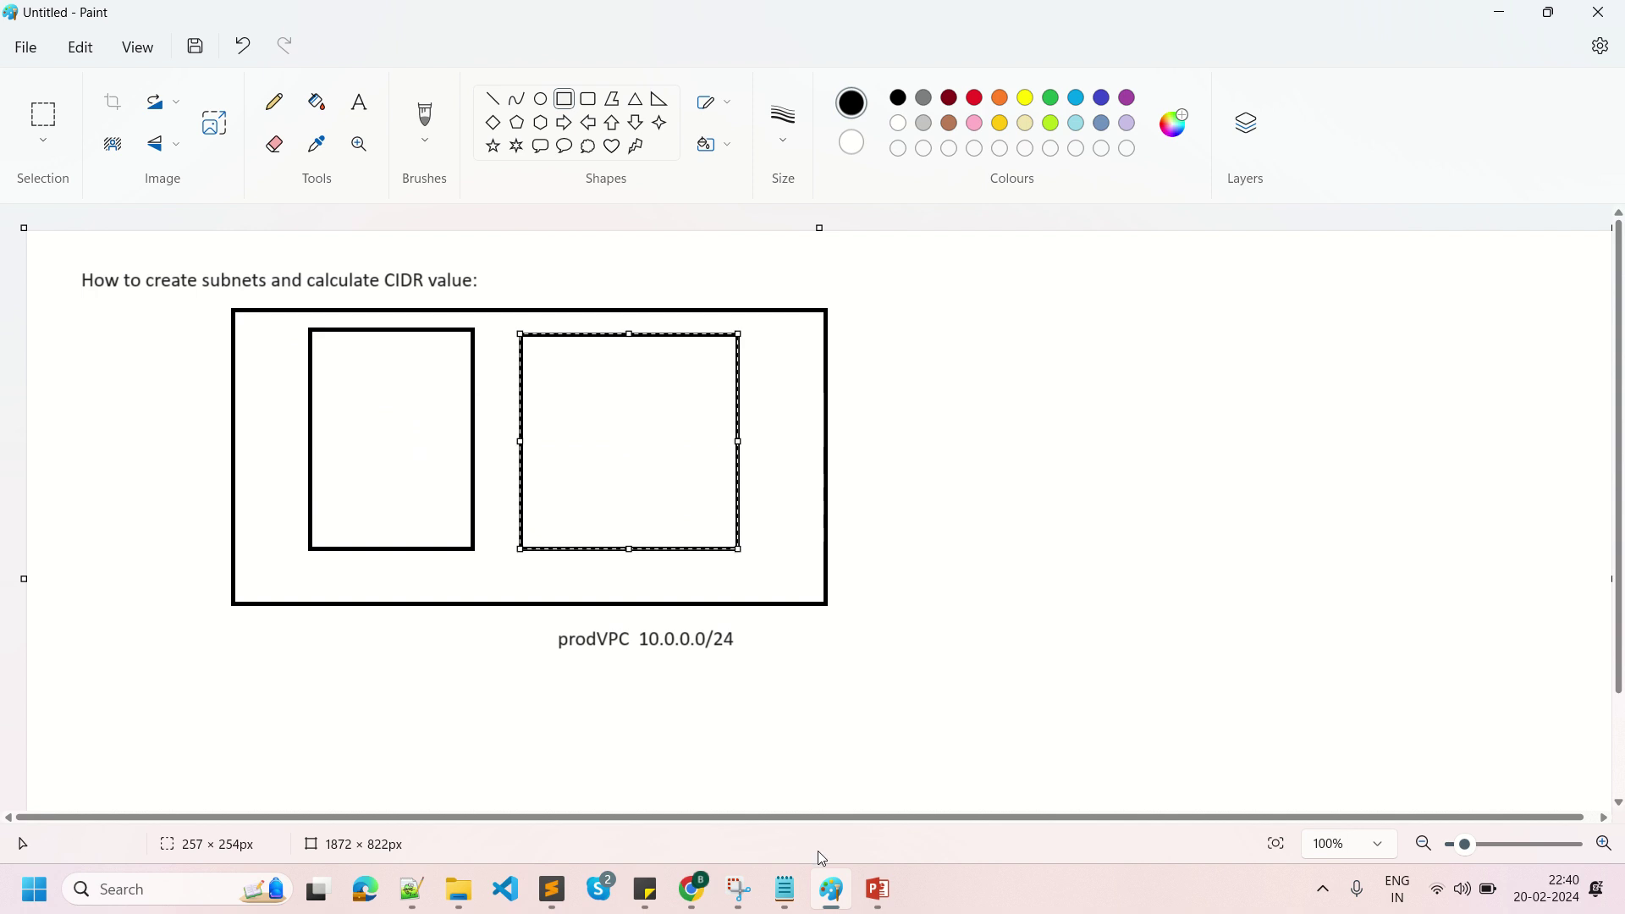
Copy the zone name ap-south-1a from the EC2 dashboard in Chrome and paste it in Paint as a label under the first inner rectangle.
{"action": "left_click", "coordinate": [693, 889]}
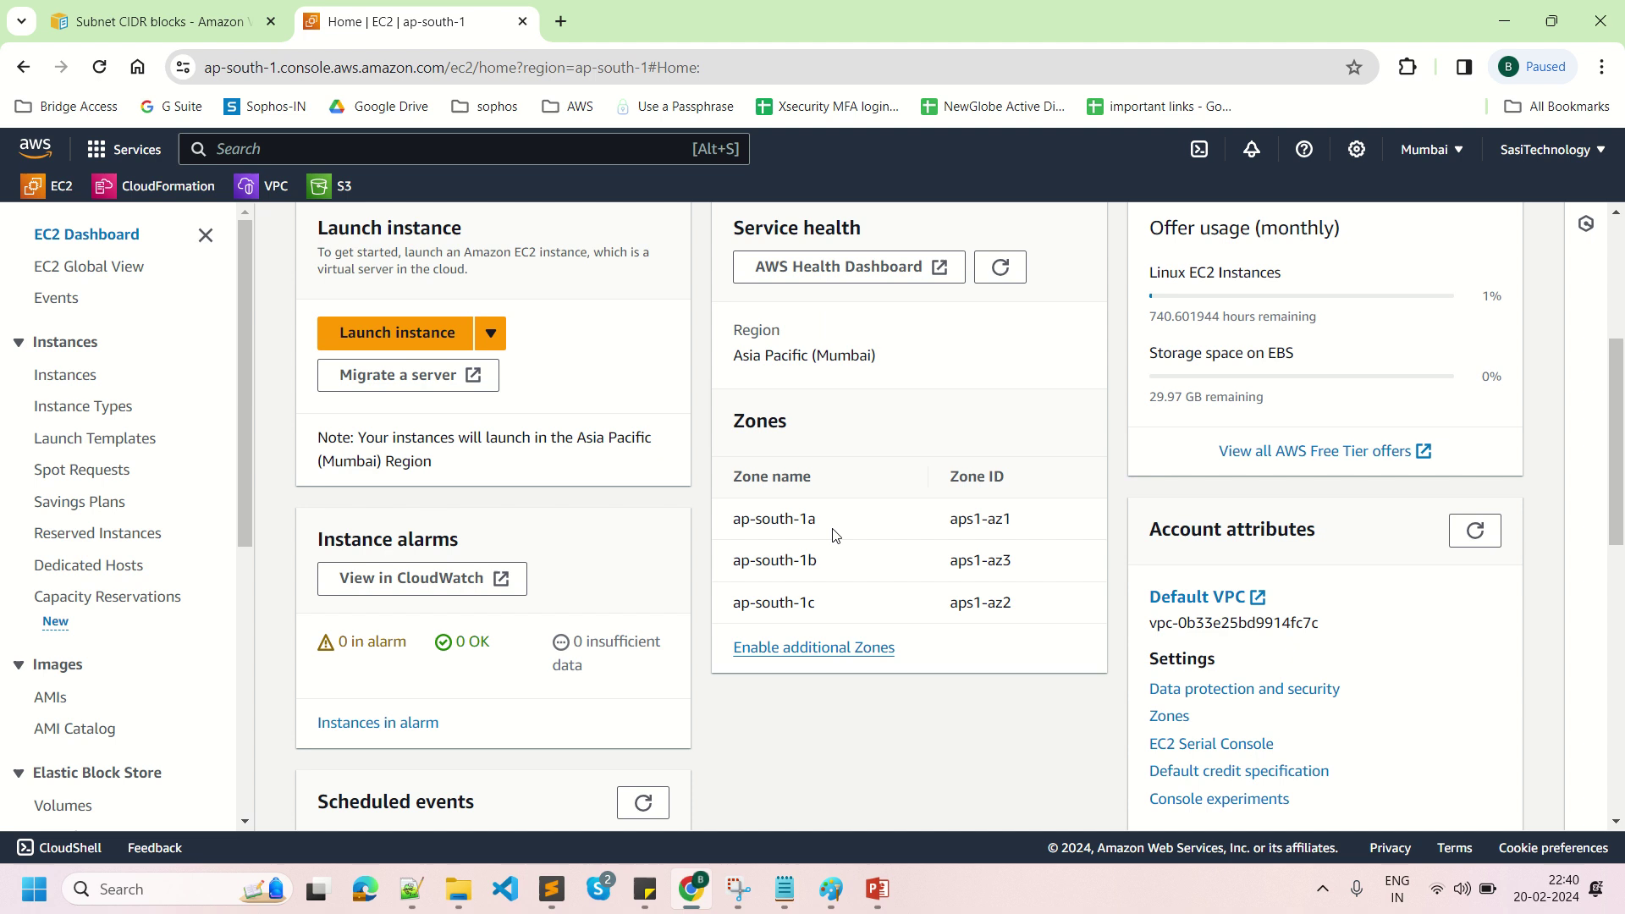
{"action": "left_click_drag", "start_coordinate": [827, 527], "coordinate": [733, 527]}
{"action": "key", "text": "ctrl+c"}
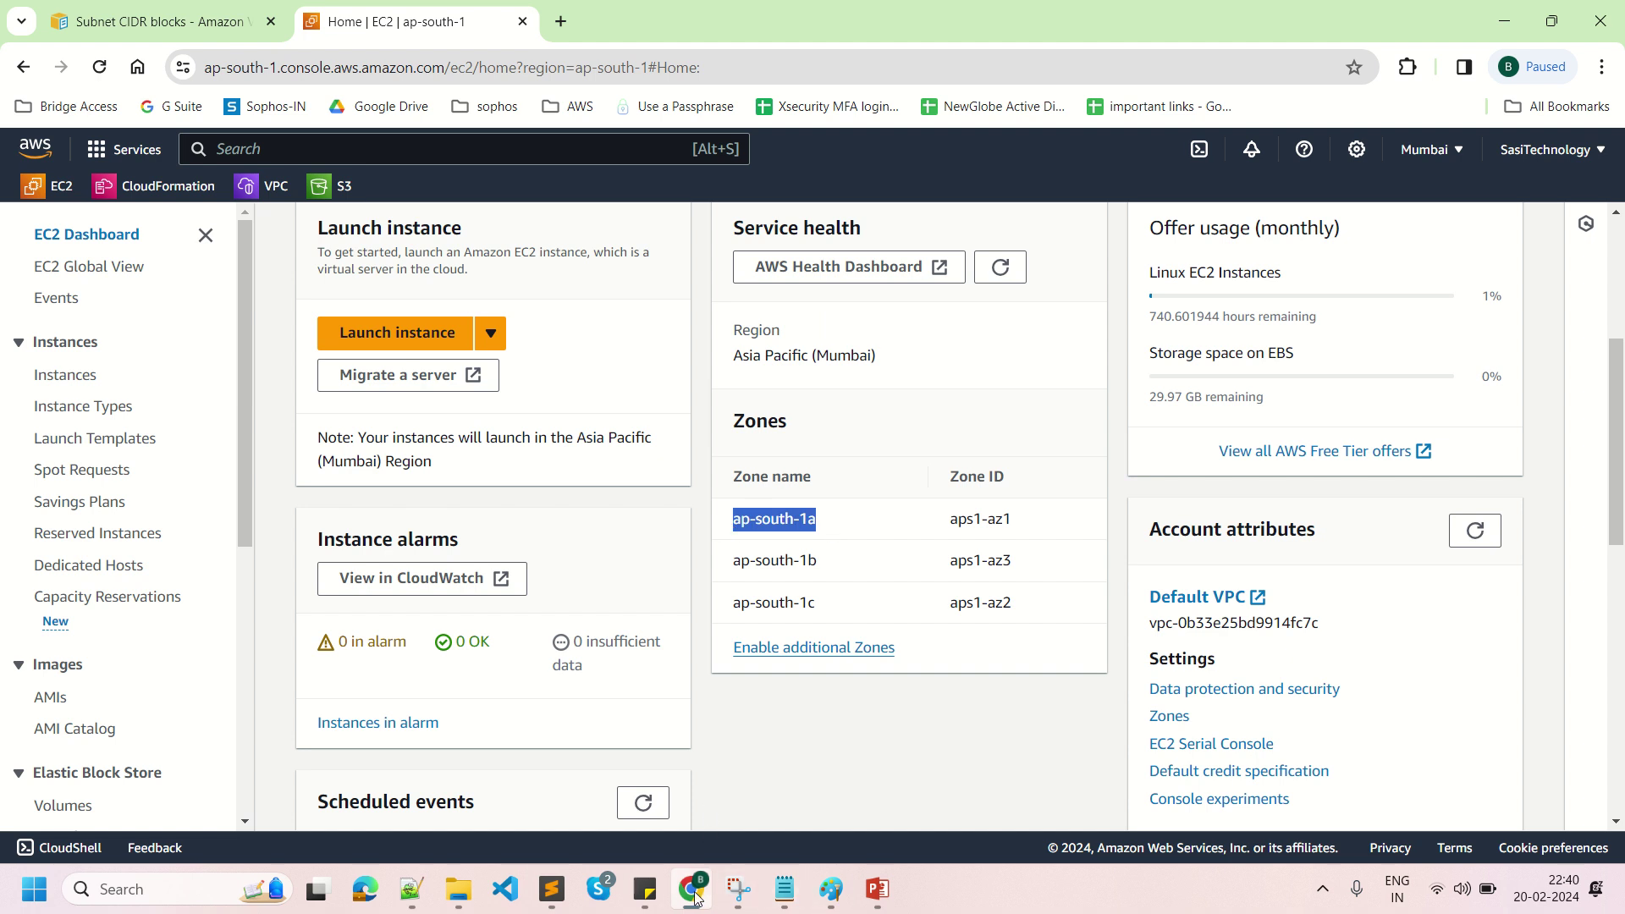
{"action": "left_click", "coordinate": [813, 893]}
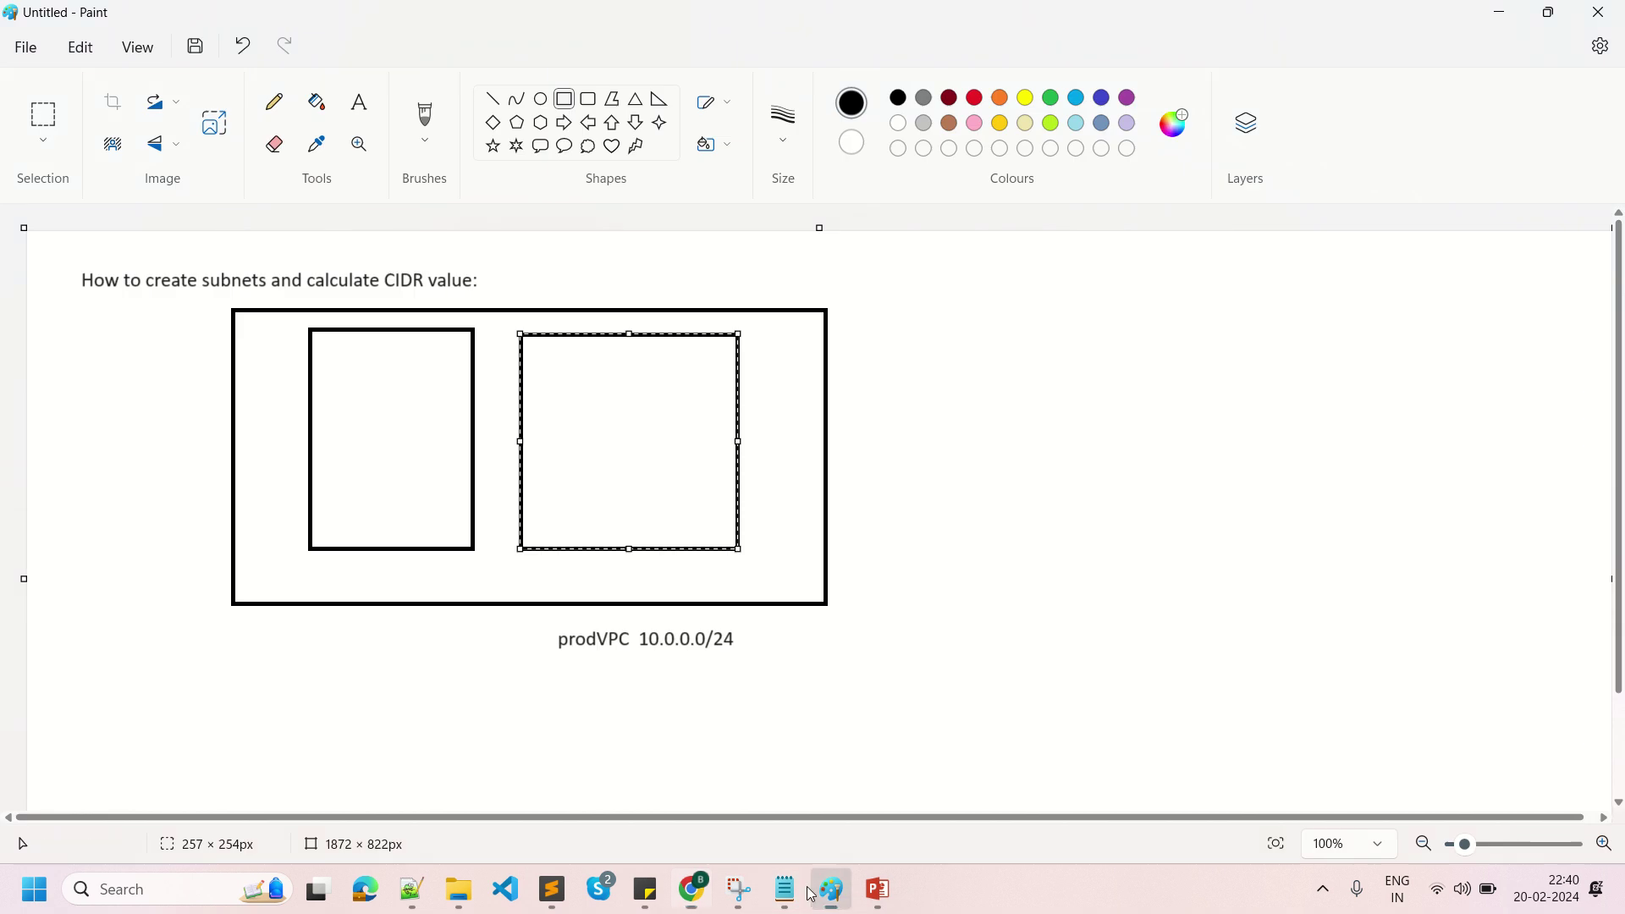
{"action": "left_click", "coordinate": [358, 101]}
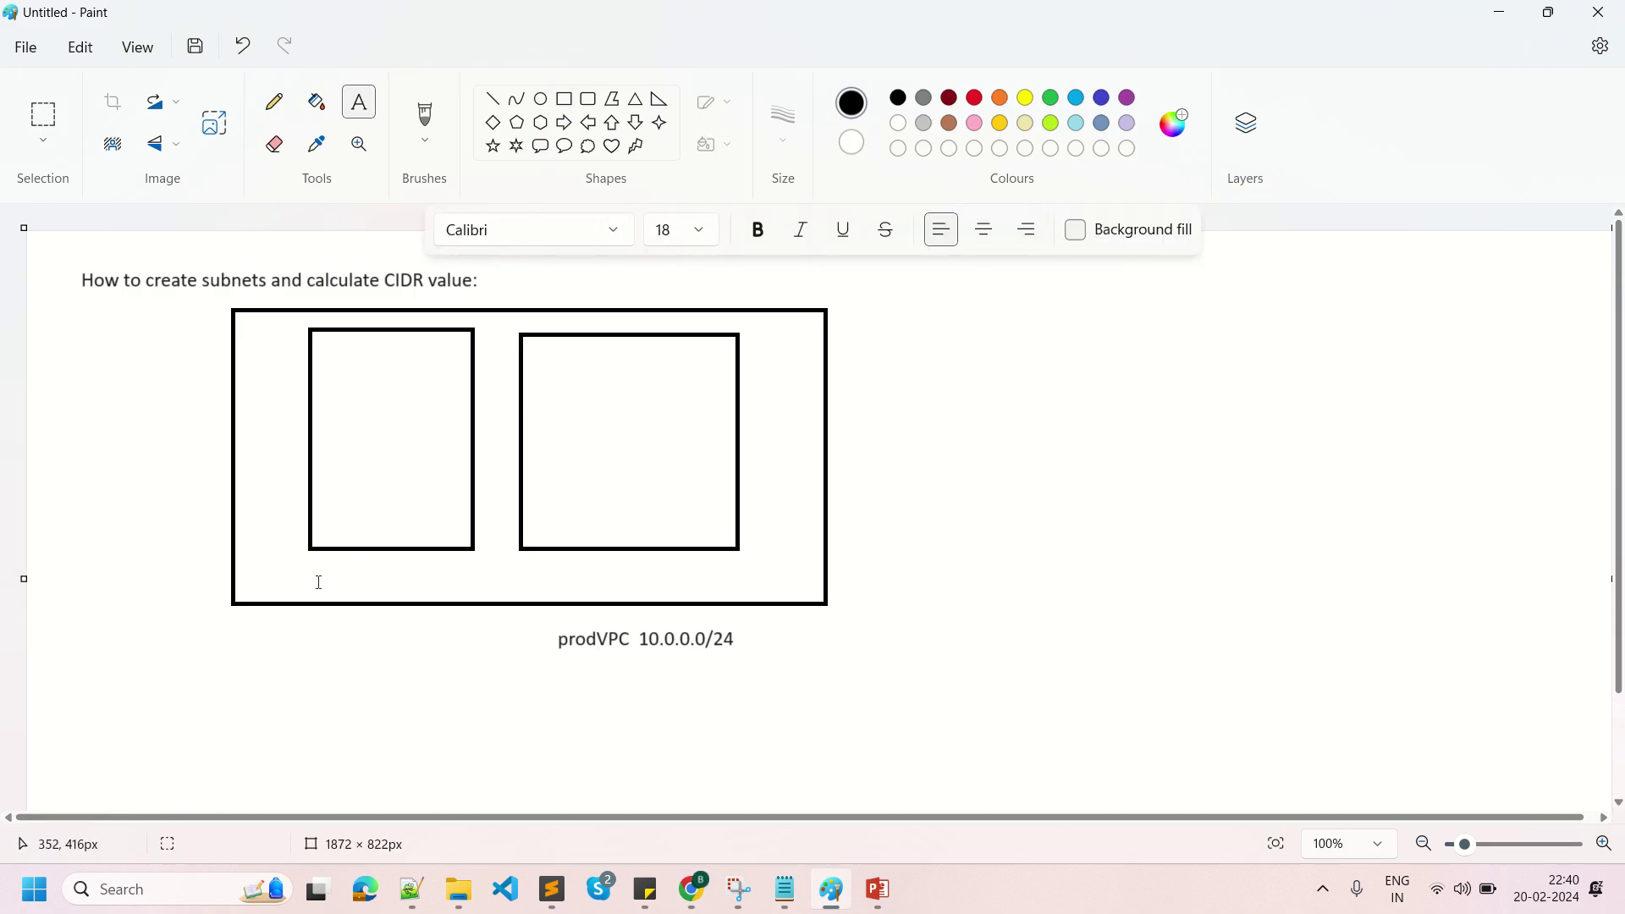
{"action": "left_click_drag", "start_coordinate": [315, 558], "coordinate": [472, 585]}
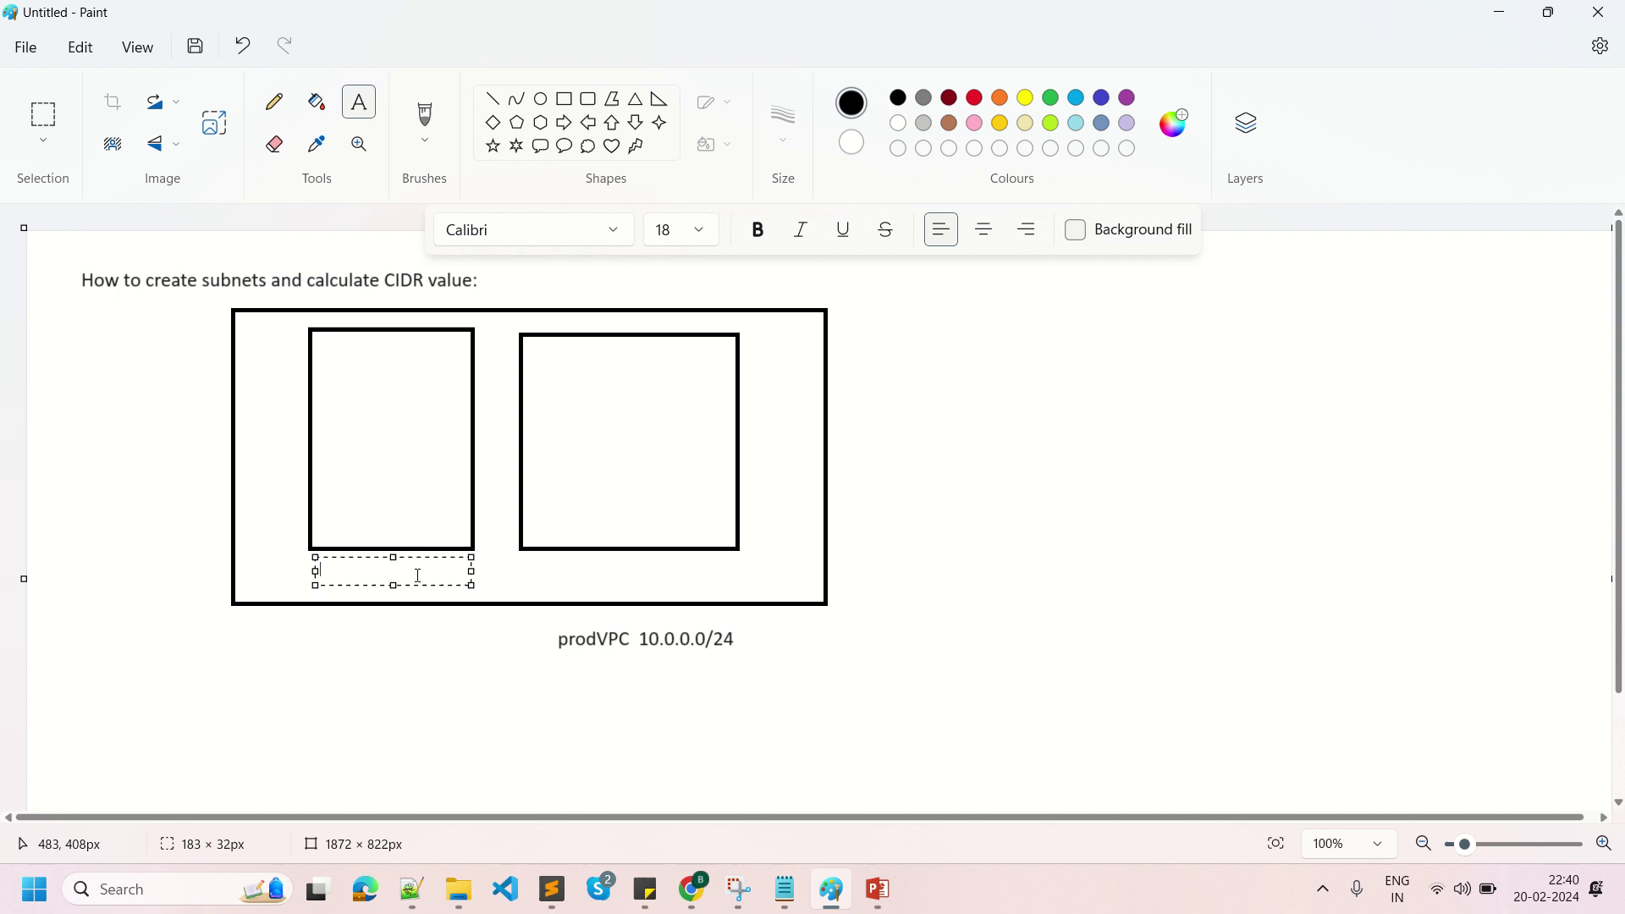
{"action": "key", "text": "ctrl+v"}
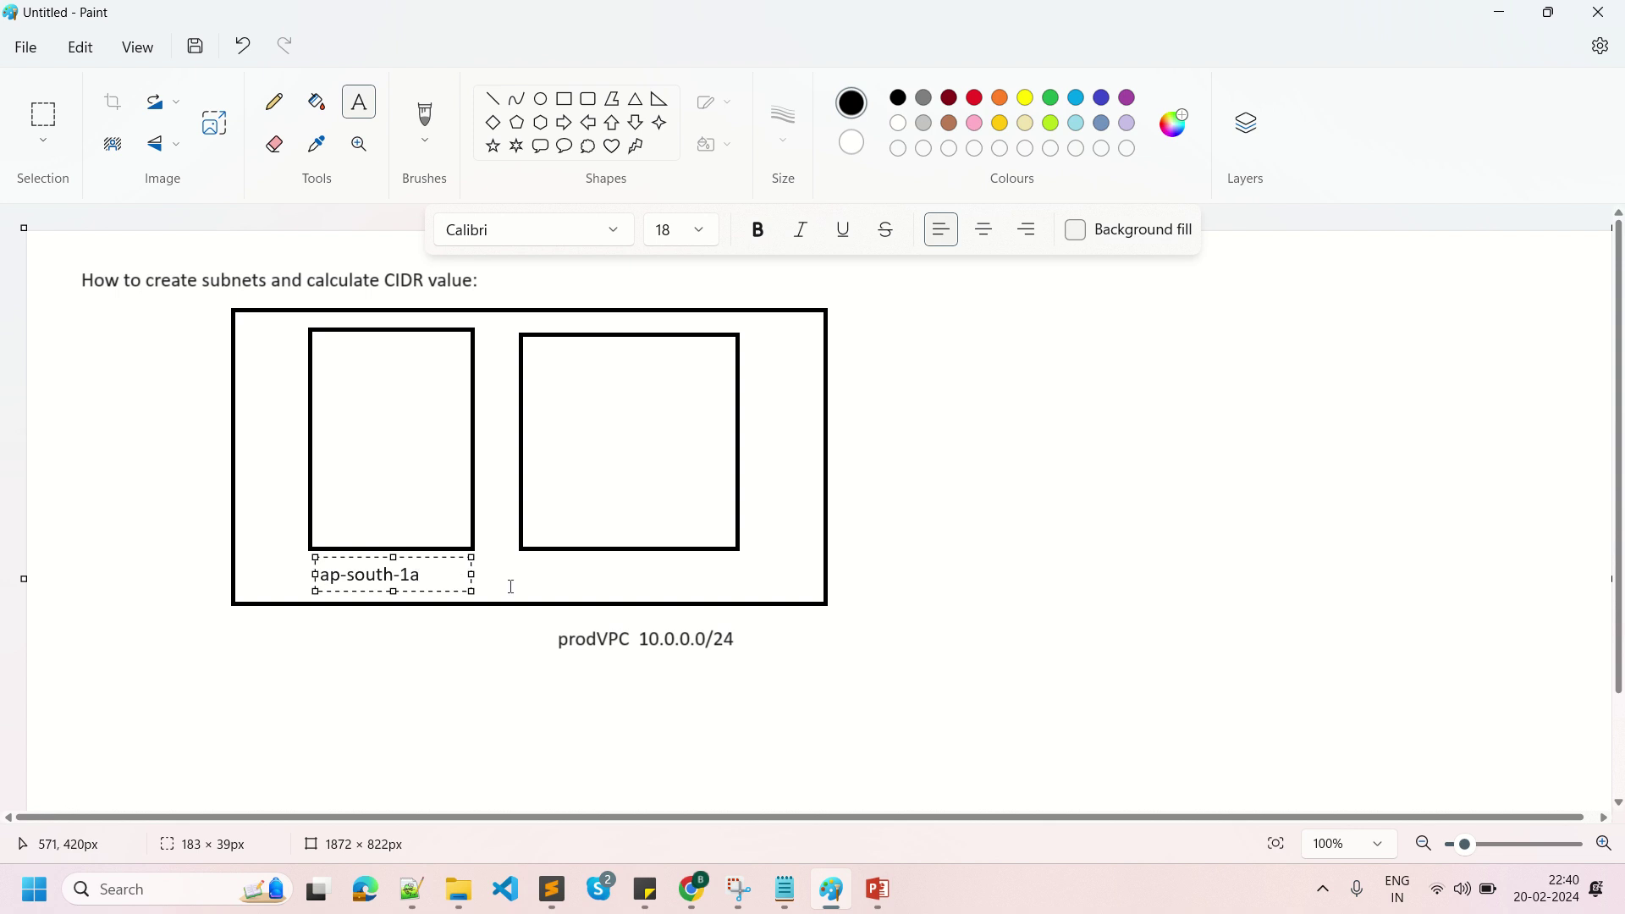
Add 10.0.0.0/25 on a second line of the ap-south-1a label and enlarge its text box so both lines fit inside the VPC box.
{"action": "key", "text": "Return"}
{"action": "type", "text": "10.0.0"}
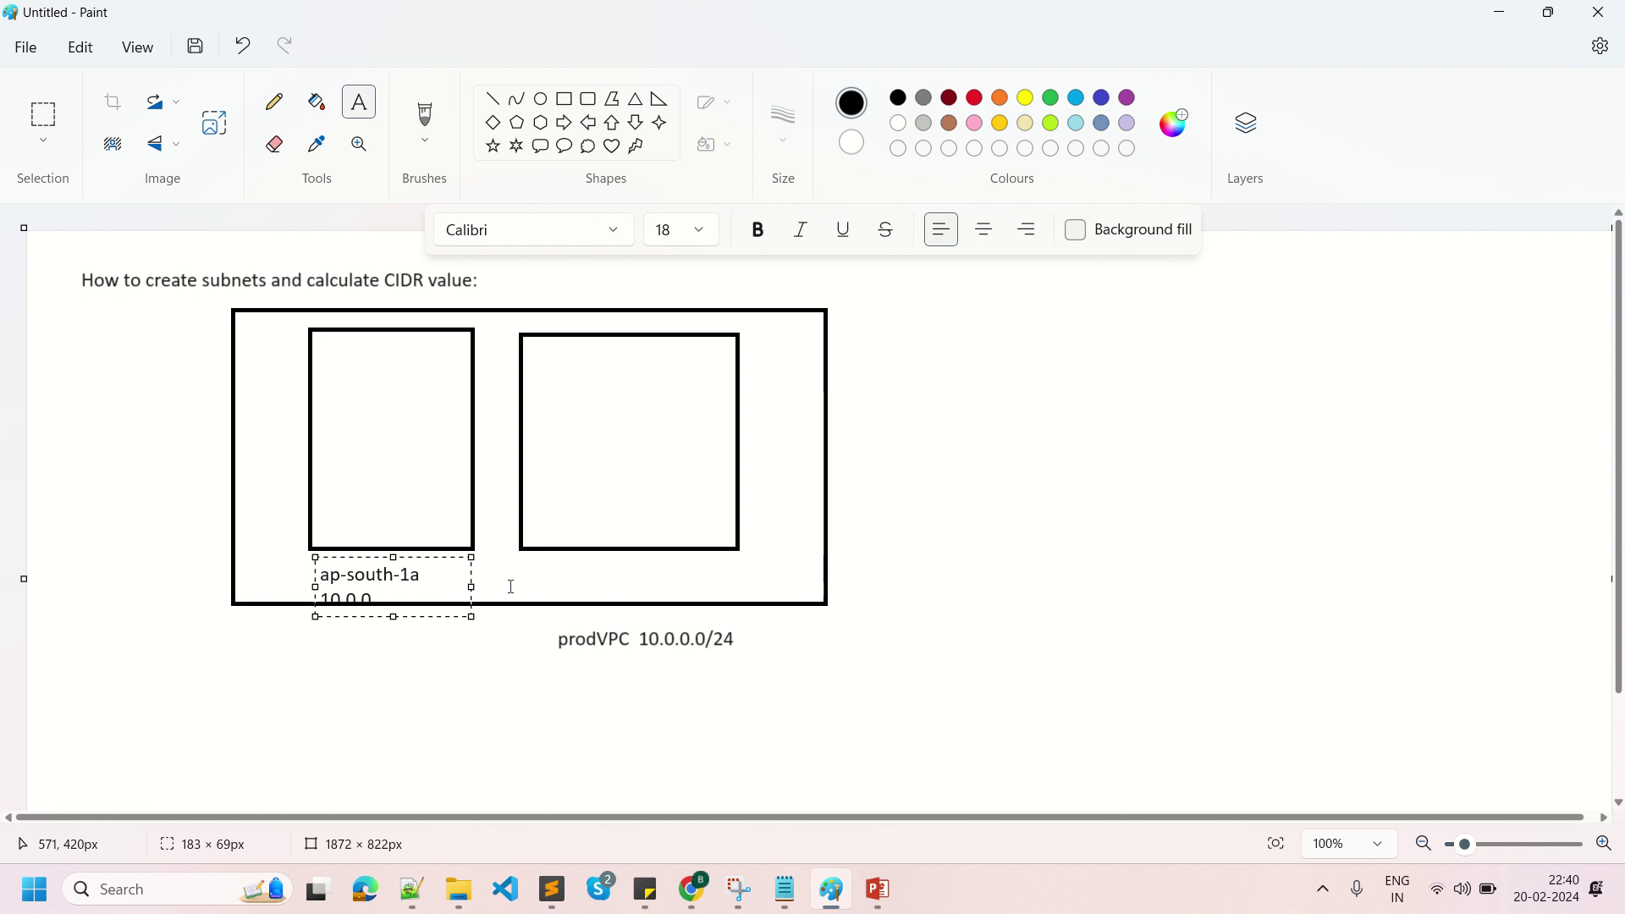
{"action": "type", "text": ".0/24"}
{"action": "key", "text": "BackSpace"}
{"action": "type", "text": "5"}
{"action": "left_click_drag", "start_coordinate": [472, 586], "coordinate": [522, 571]}
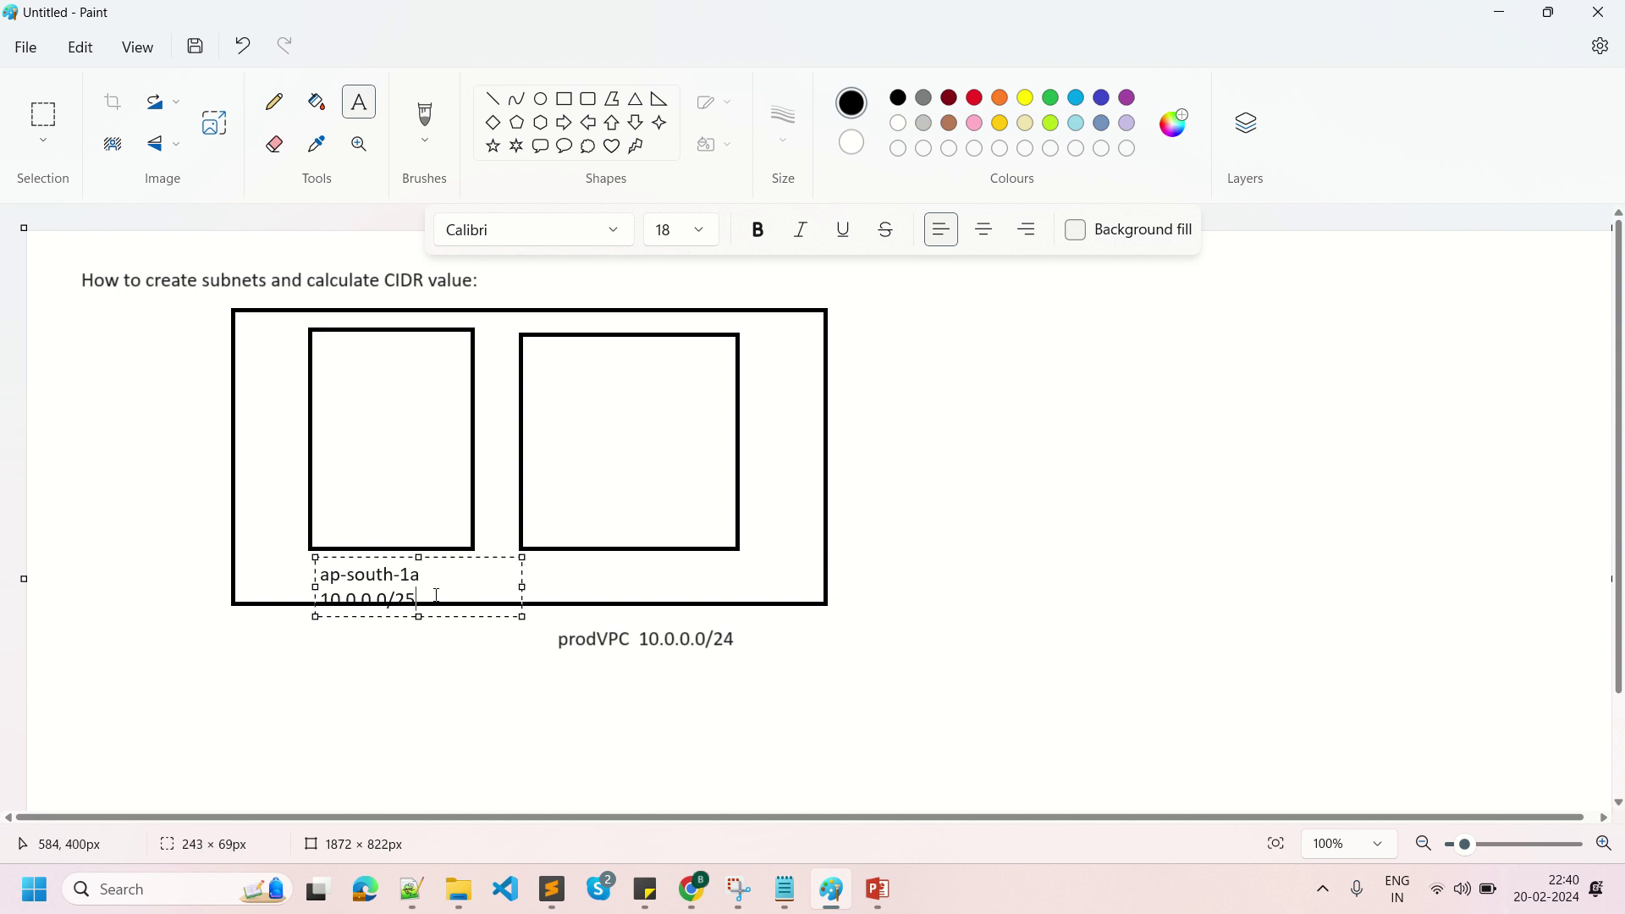
{"action": "left_click_drag", "start_coordinate": [316, 557], "coordinate": [274, 548]}
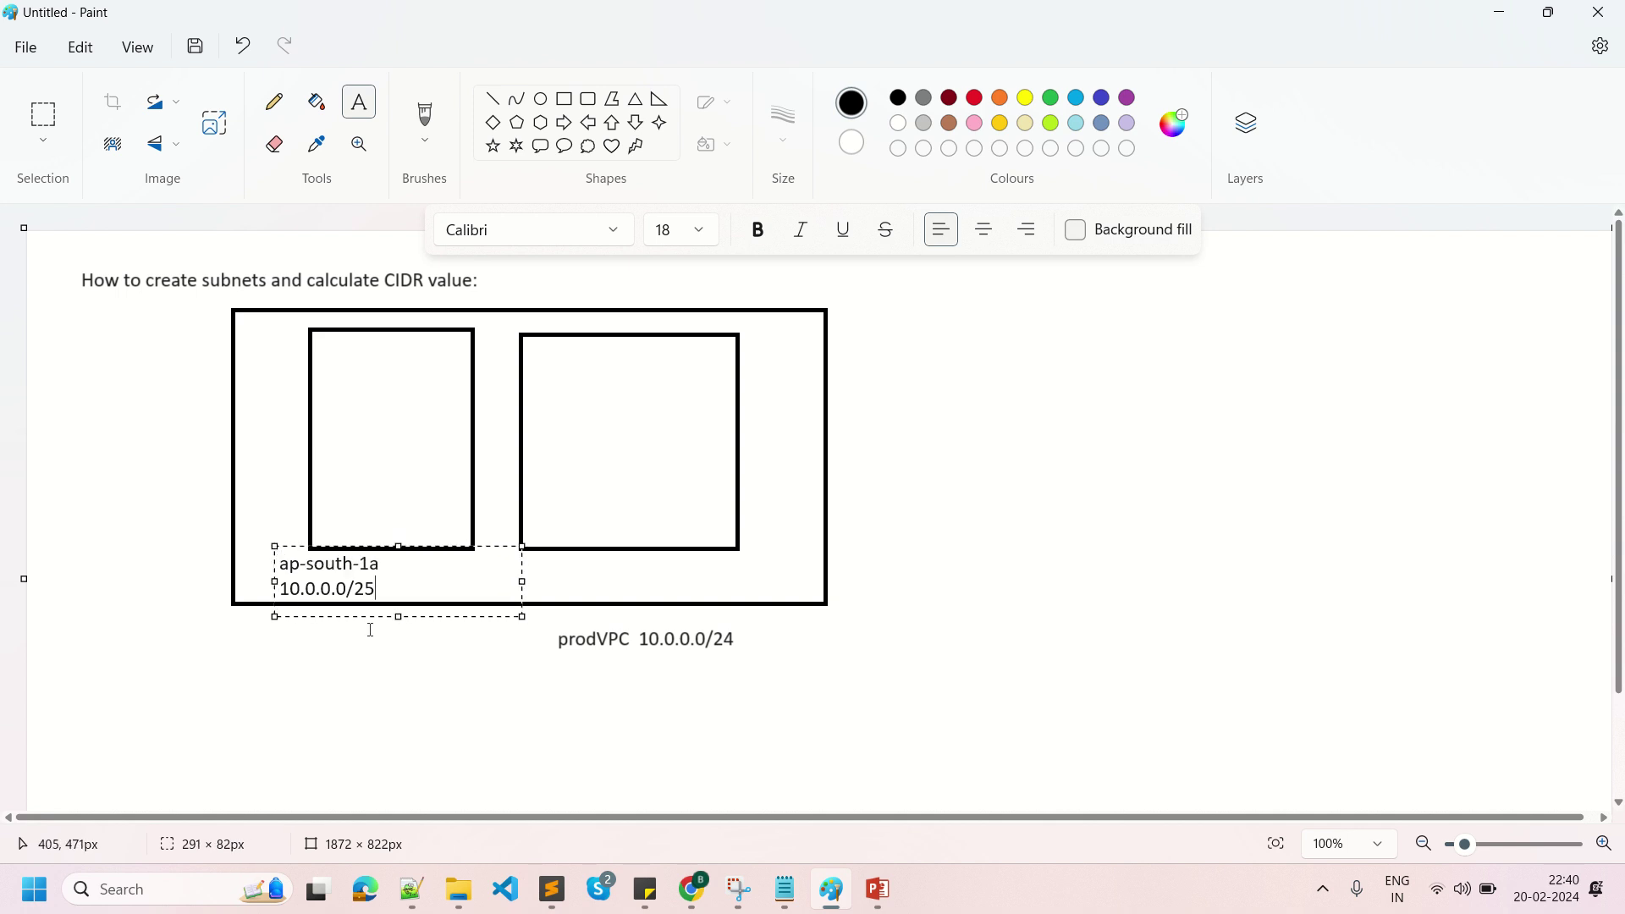
{"action": "left_click", "coordinate": [439, 699]}
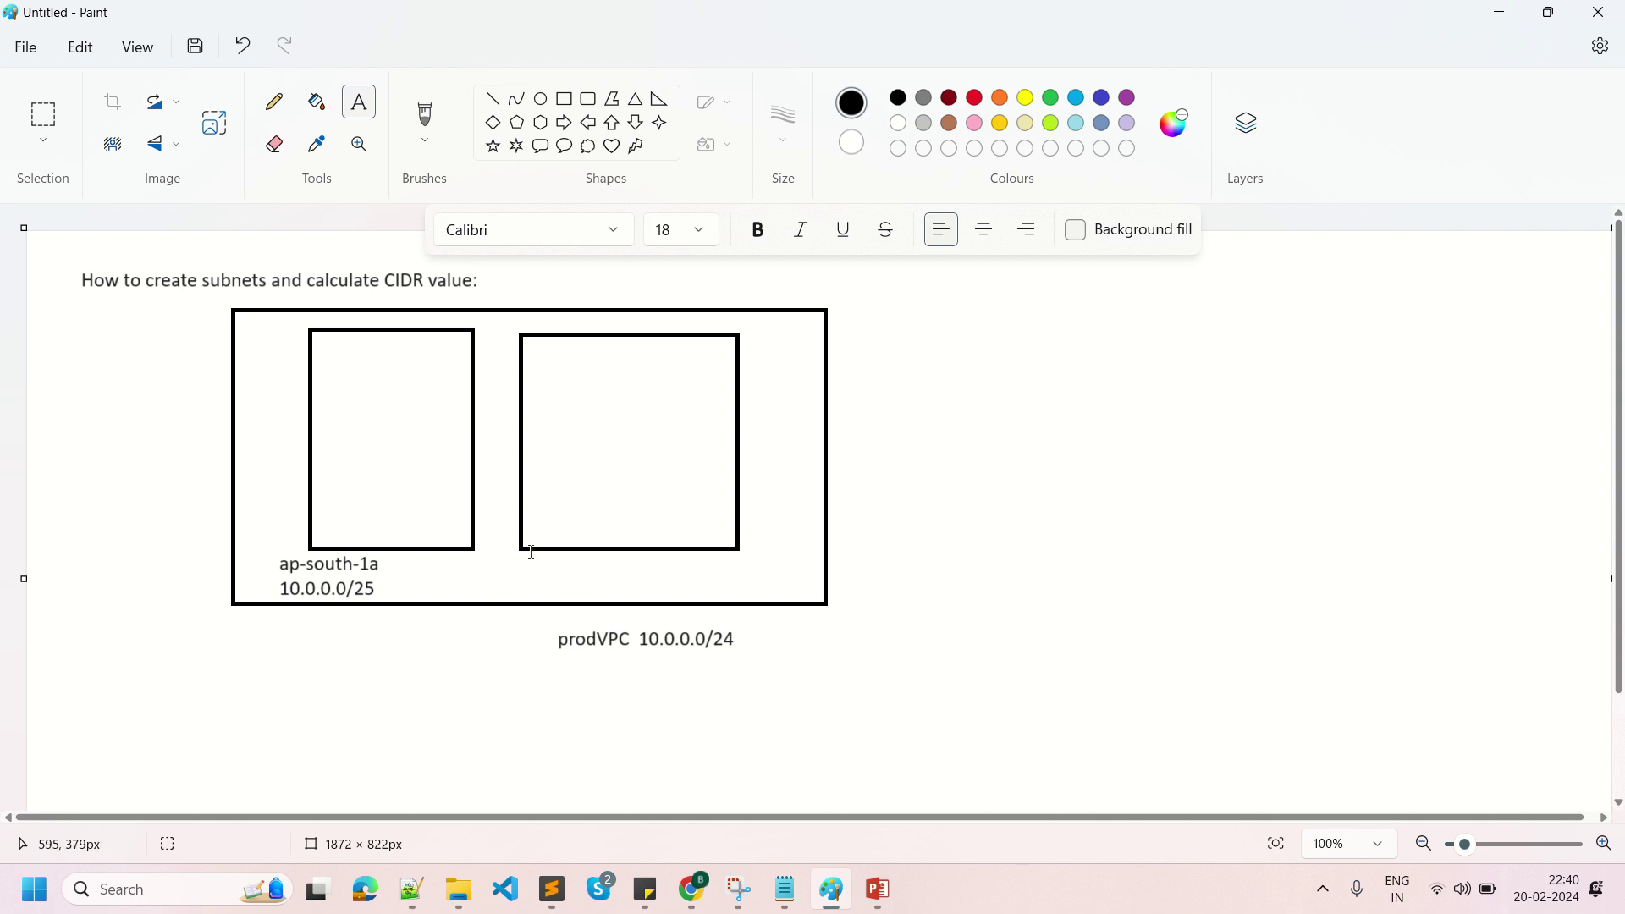
Label the second inner rectangle with the zone name ap-south-1b, copied from the EC2 dashboard in Chrome, followed by 10.0.0.128/25.
{"action": "left_click_drag", "start_coordinate": [532, 552], "coordinate": [788, 589]}
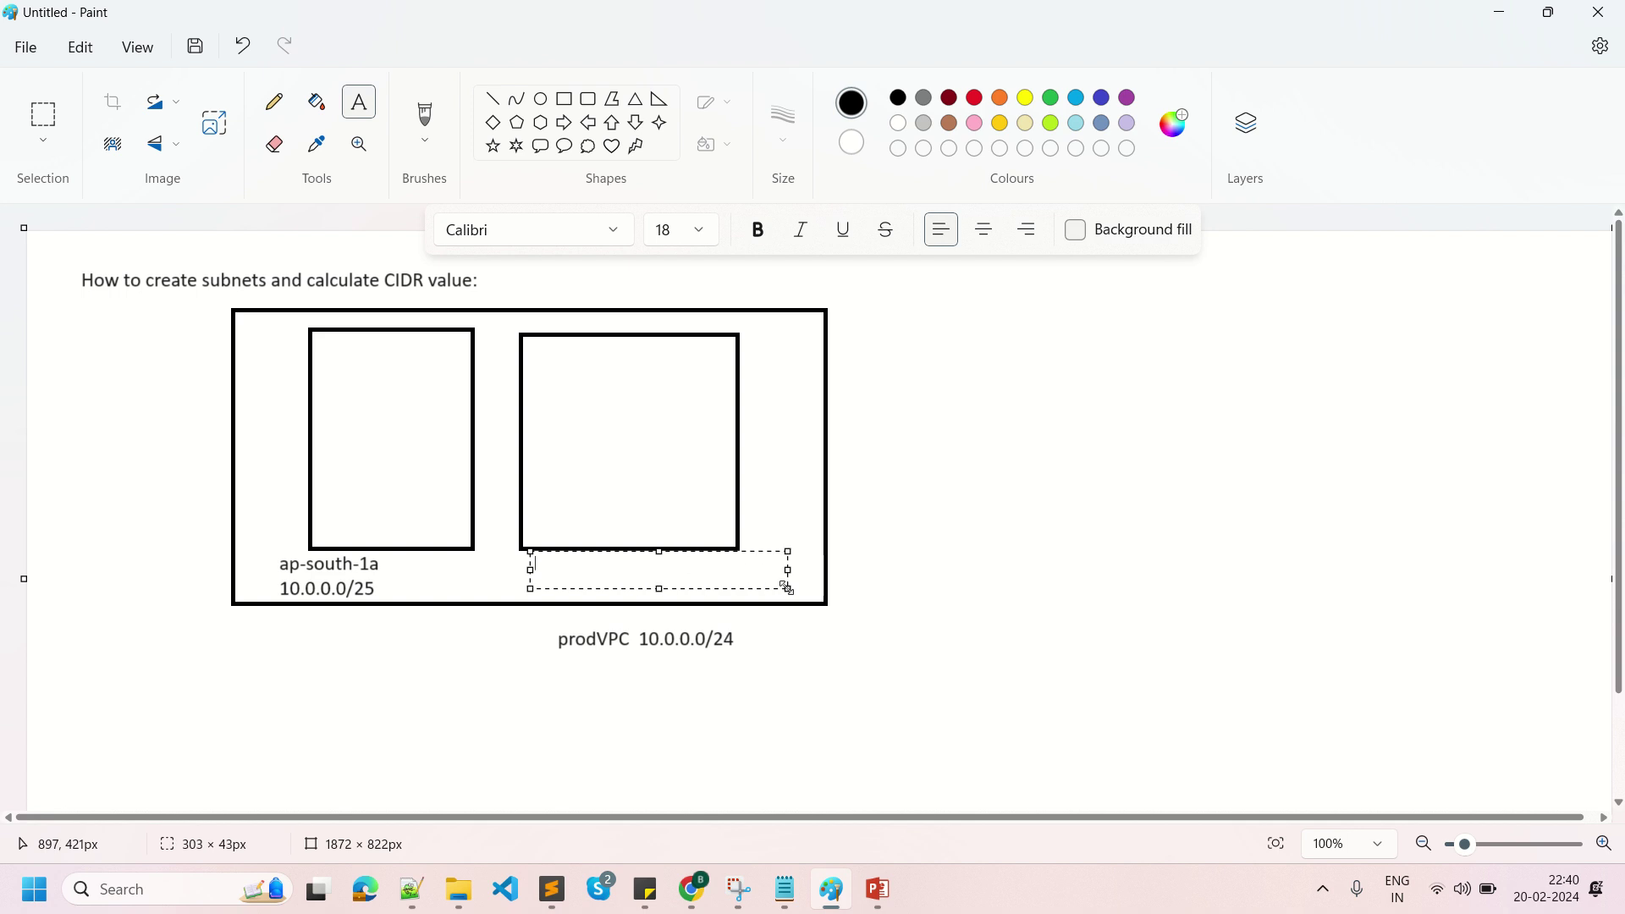
{"action": "left_click", "coordinate": [717, 881]}
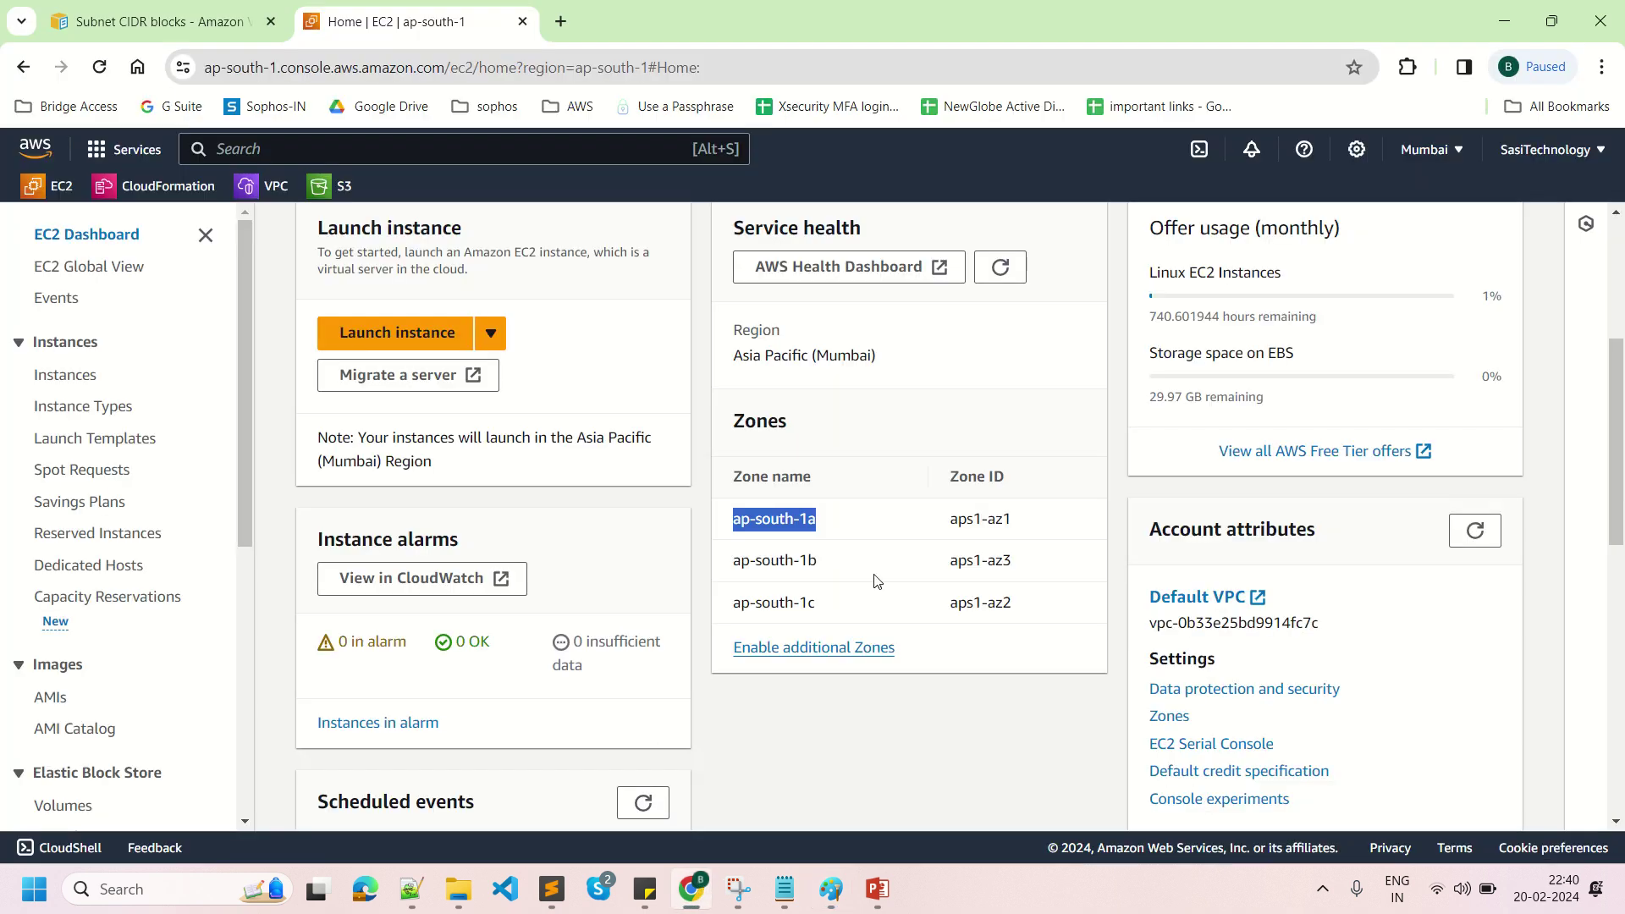
{"action": "left_click_drag", "start_coordinate": [838, 566], "coordinate": [735, 552]}
{"action": "key", "text": "ctrl+c"}
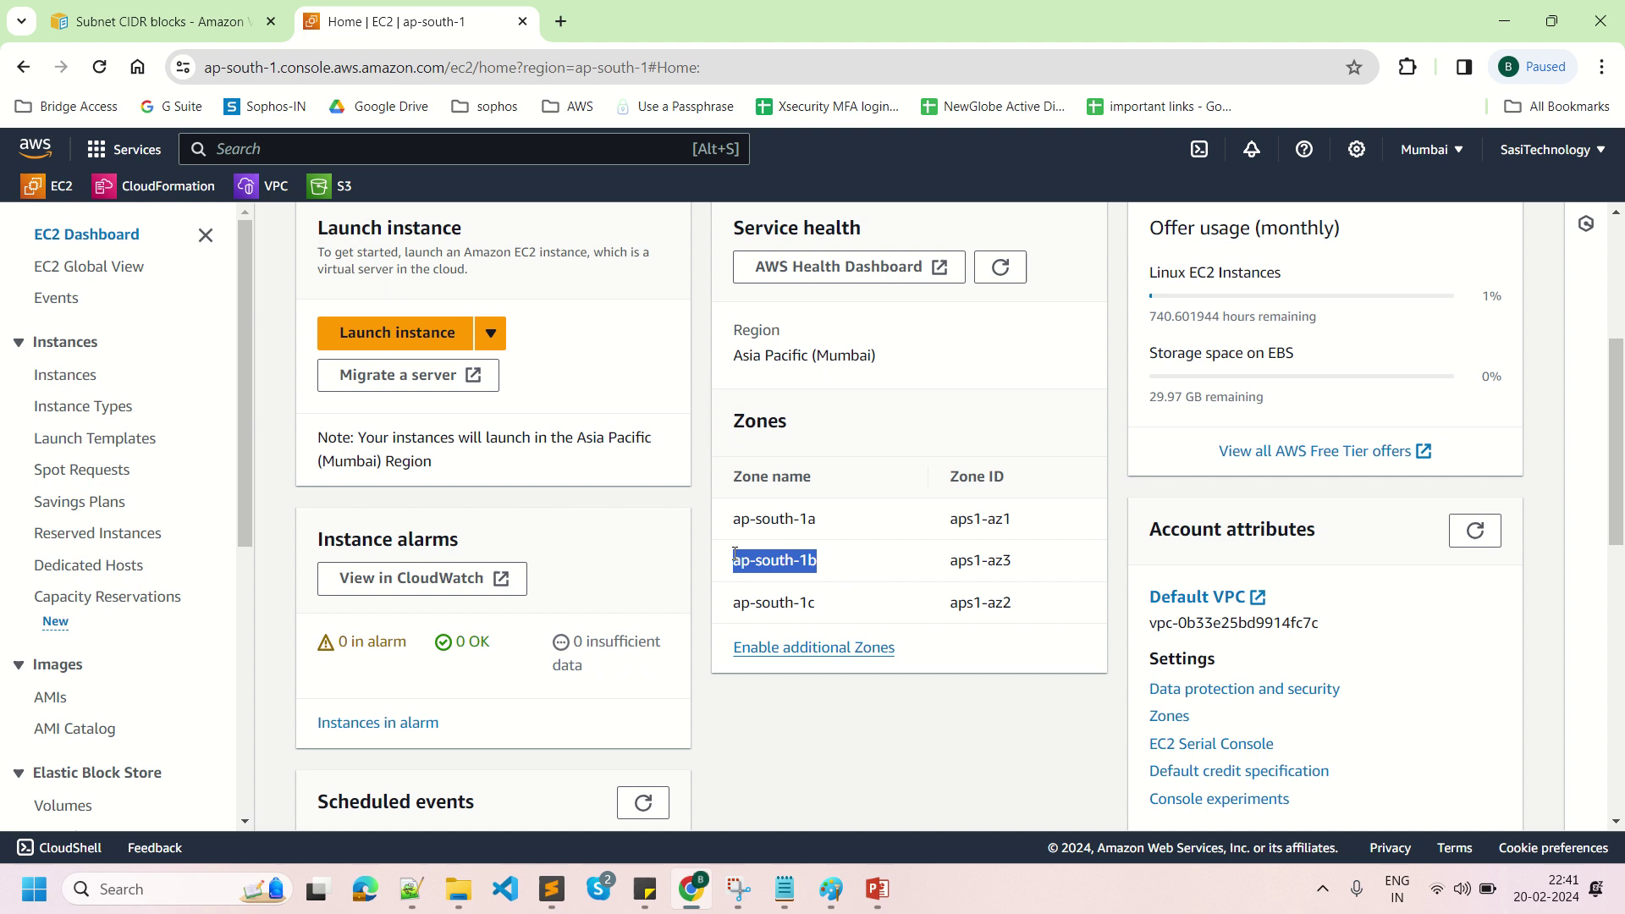
{"action": "left_click", "coordinate": [831, 889]}
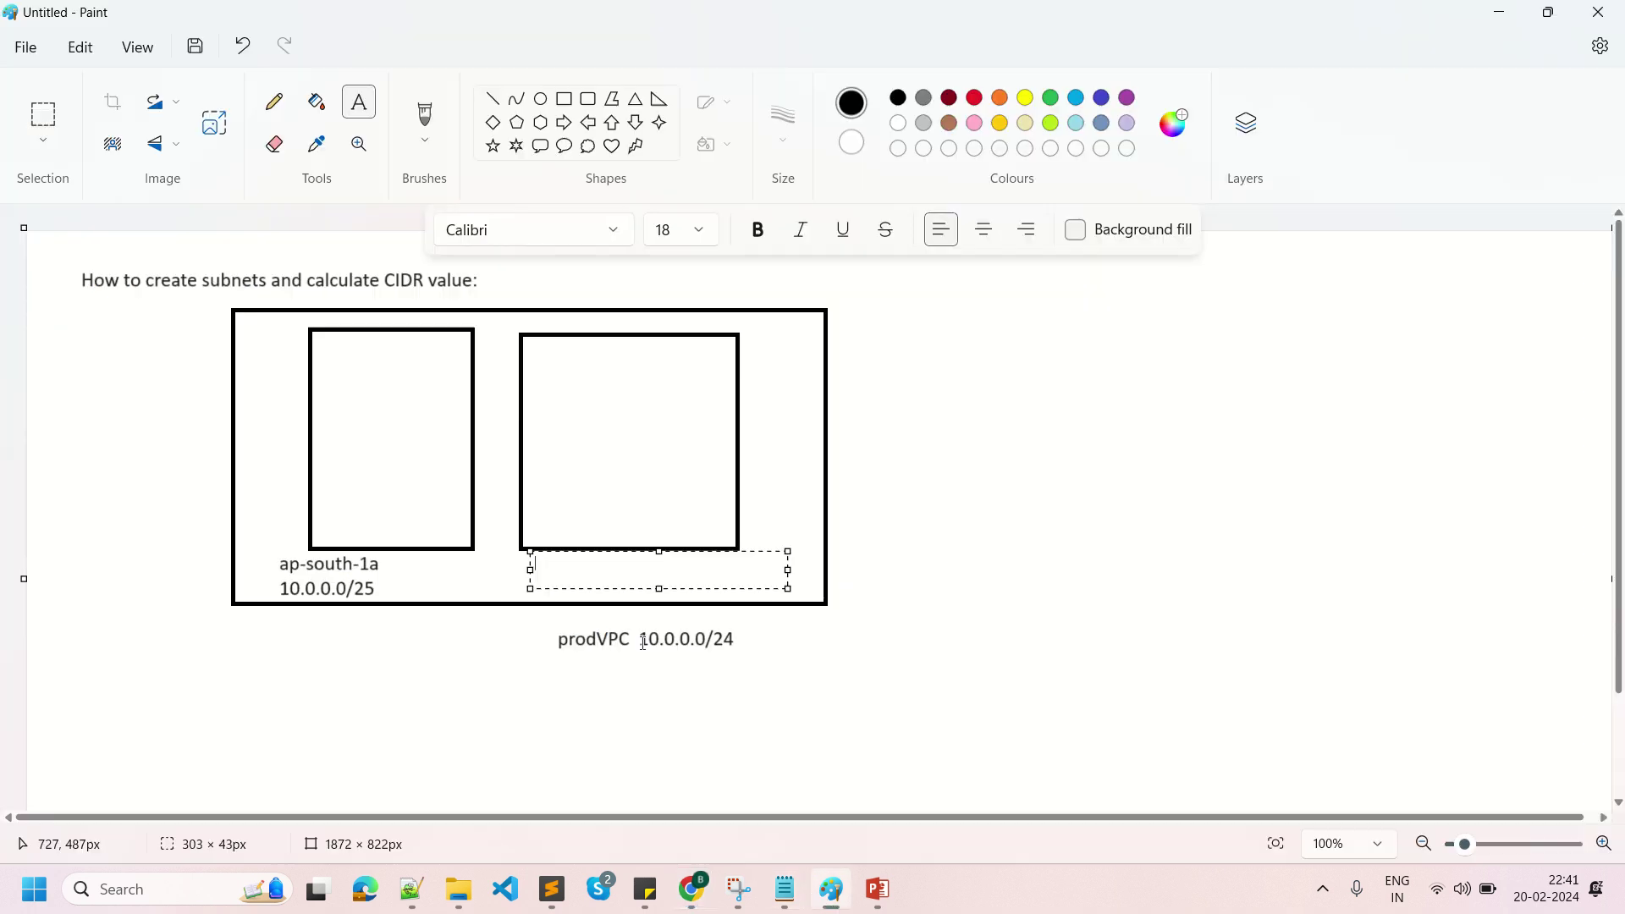
{"action": "key", "text": "ctrl+v"}
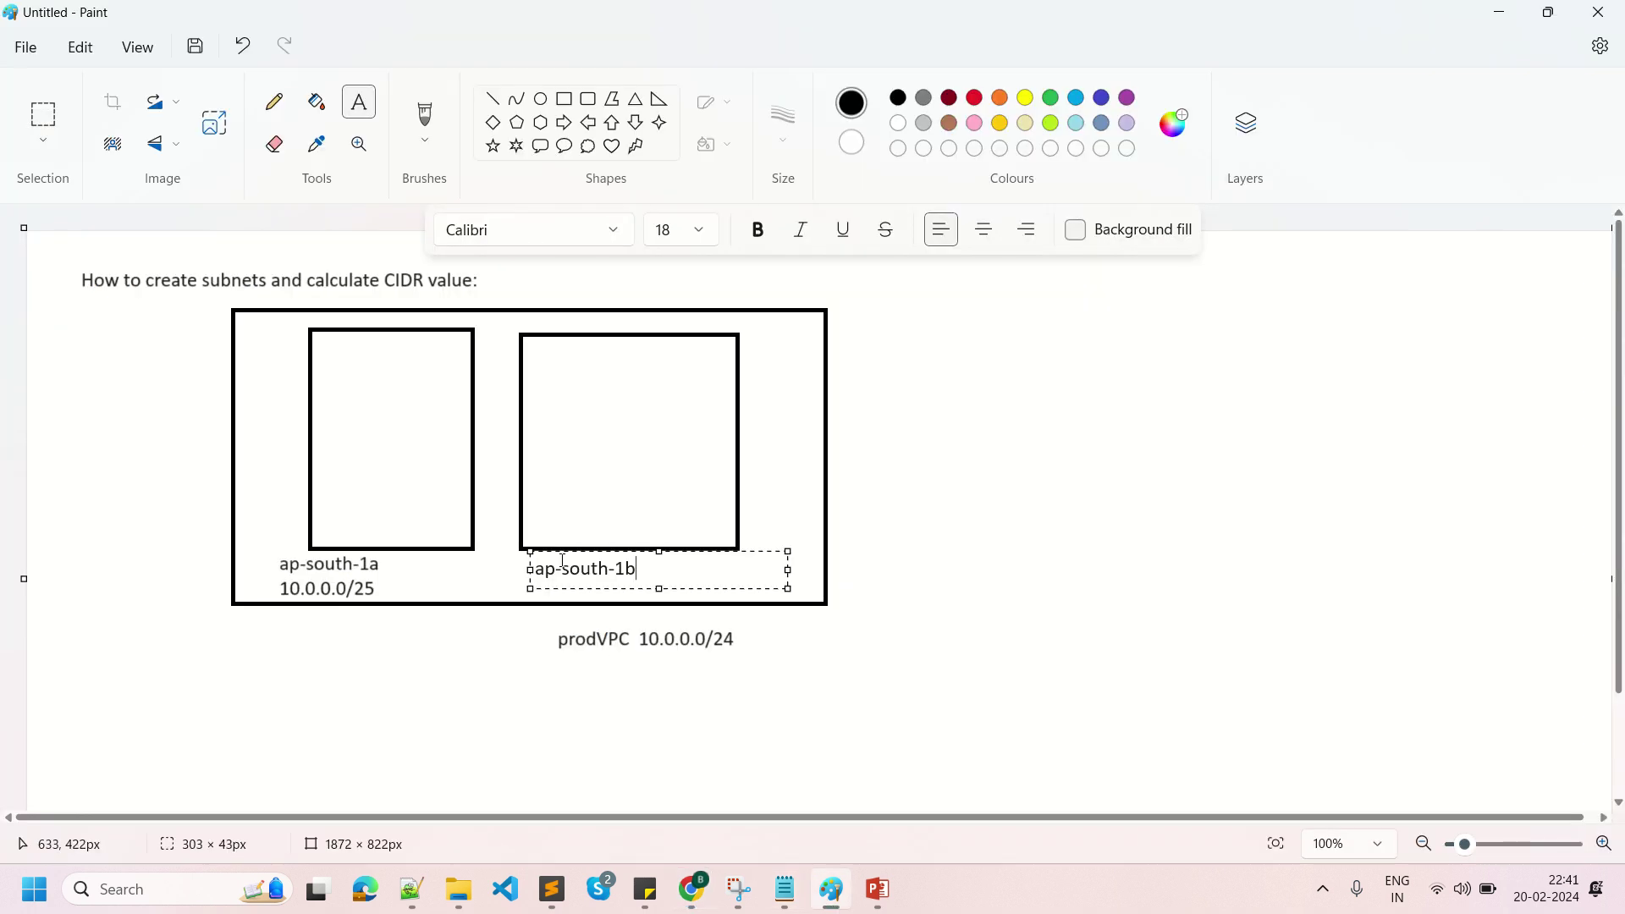
{"action": "type", "text": "10.0.0.128/25"}
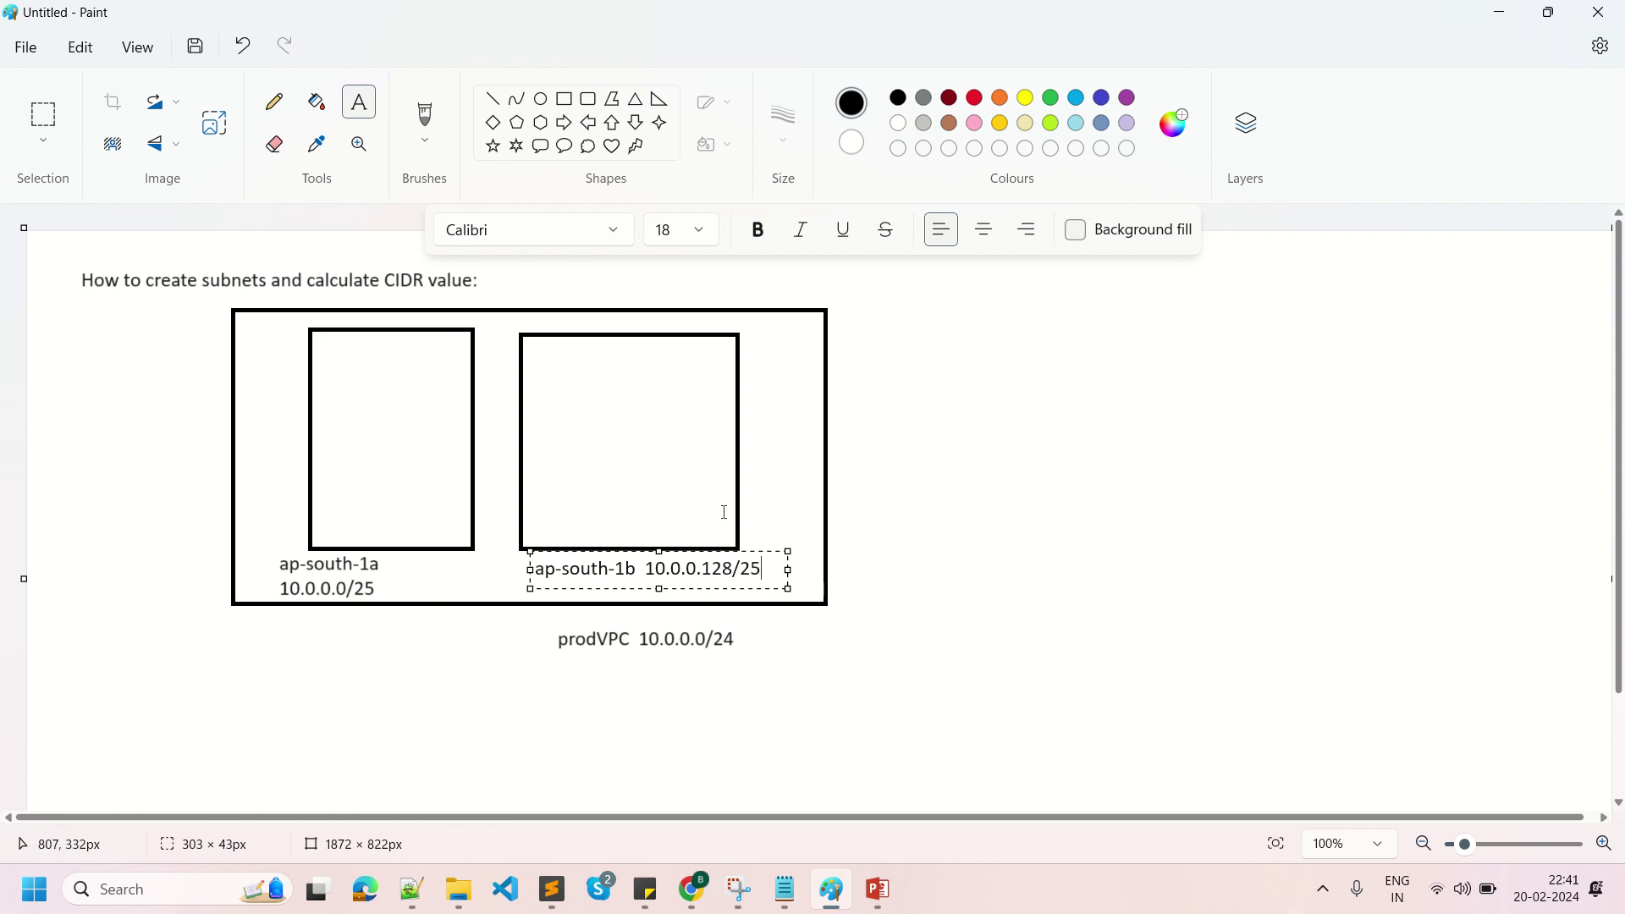
{"action": "left_click", "coordinate": [936, 493]}
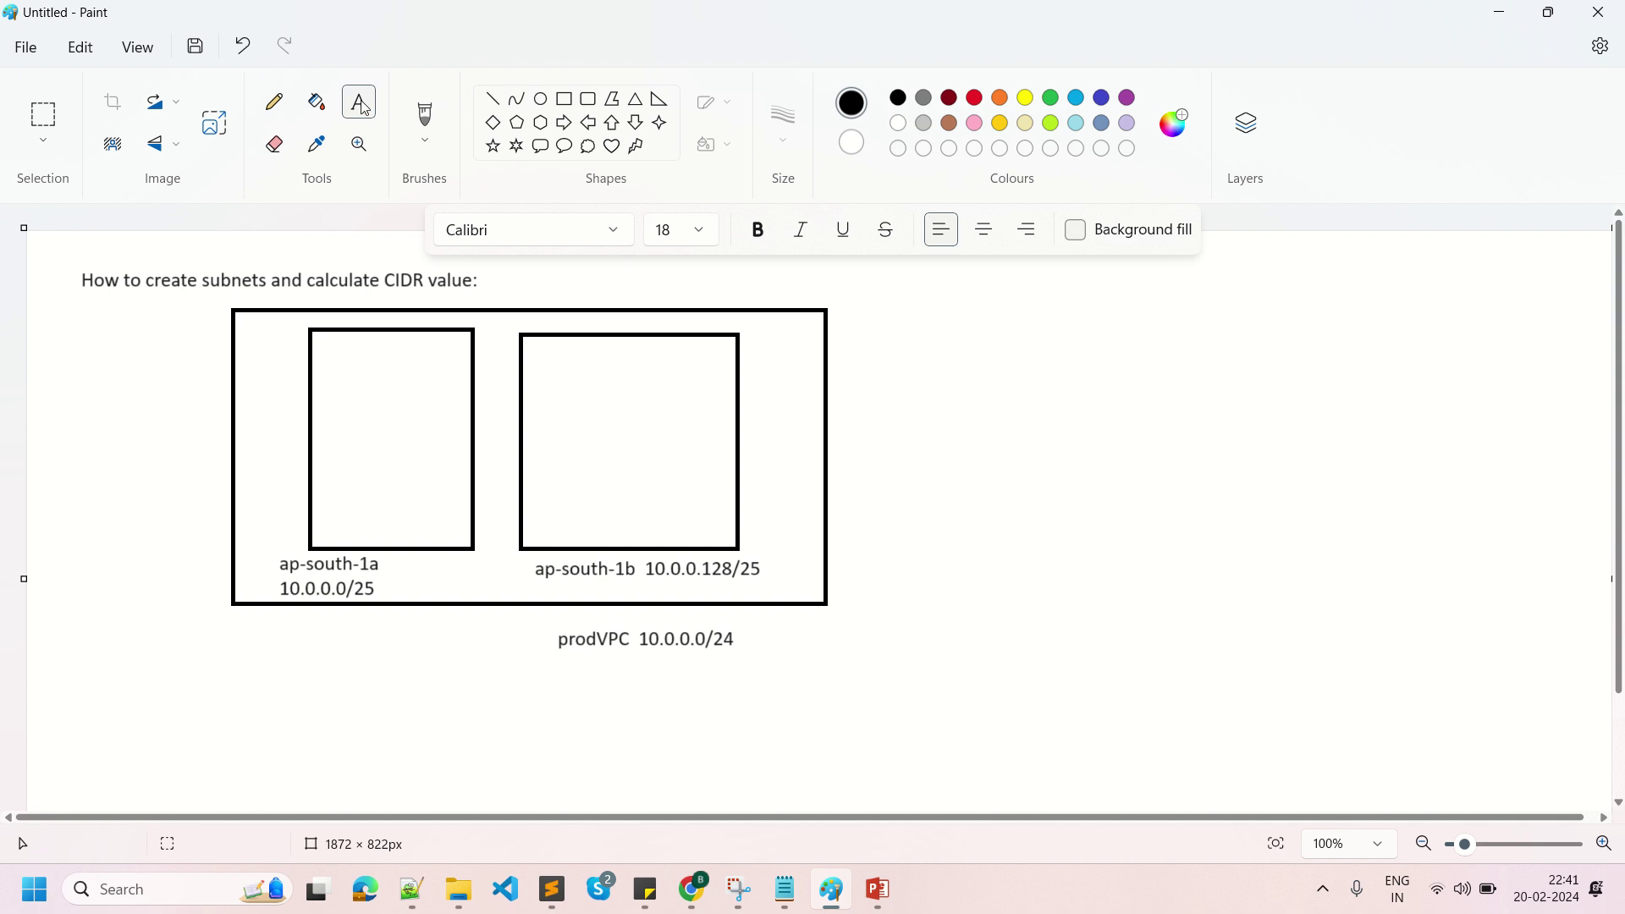
Add the text PROD PUB S1 along the lower edge inside the first inner rectangle.
{"action": "left_click_drag", "start_coordinate": [330, 524], "coordinate": [485, 551]}
{"action": "type", "text": "and"}
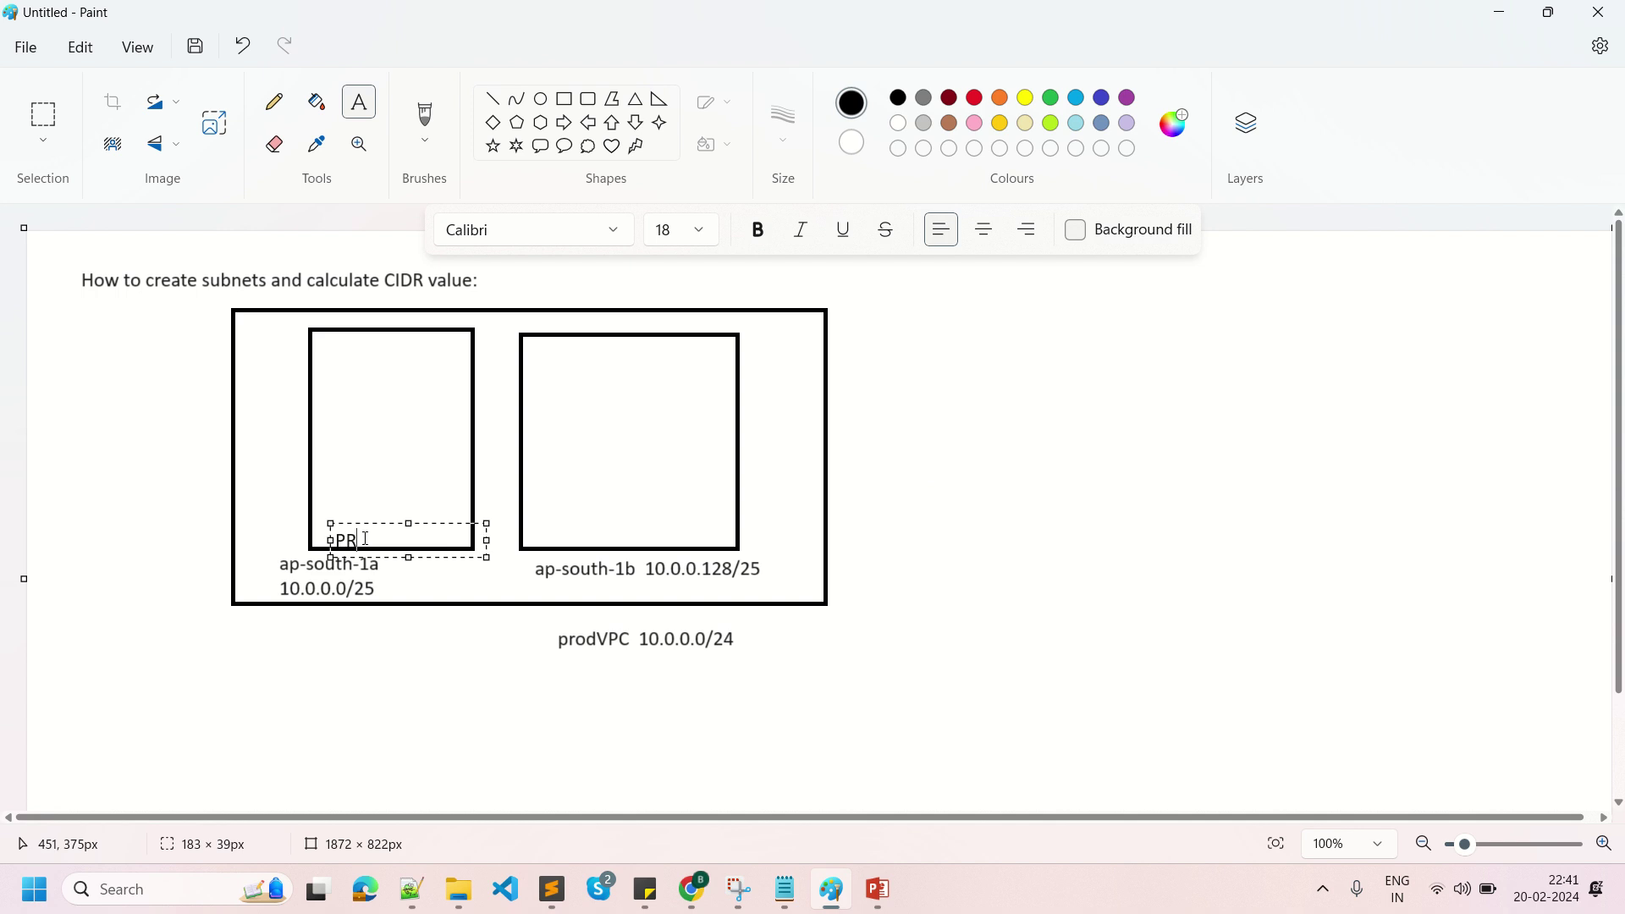
{"action": "key", "text": "BackSpace"}
{"action": "key", "text": "BackSpace"}
{"action": "key", "text": "BackSpace"}
{"action": "type", "text": "PROD PUB S1"}
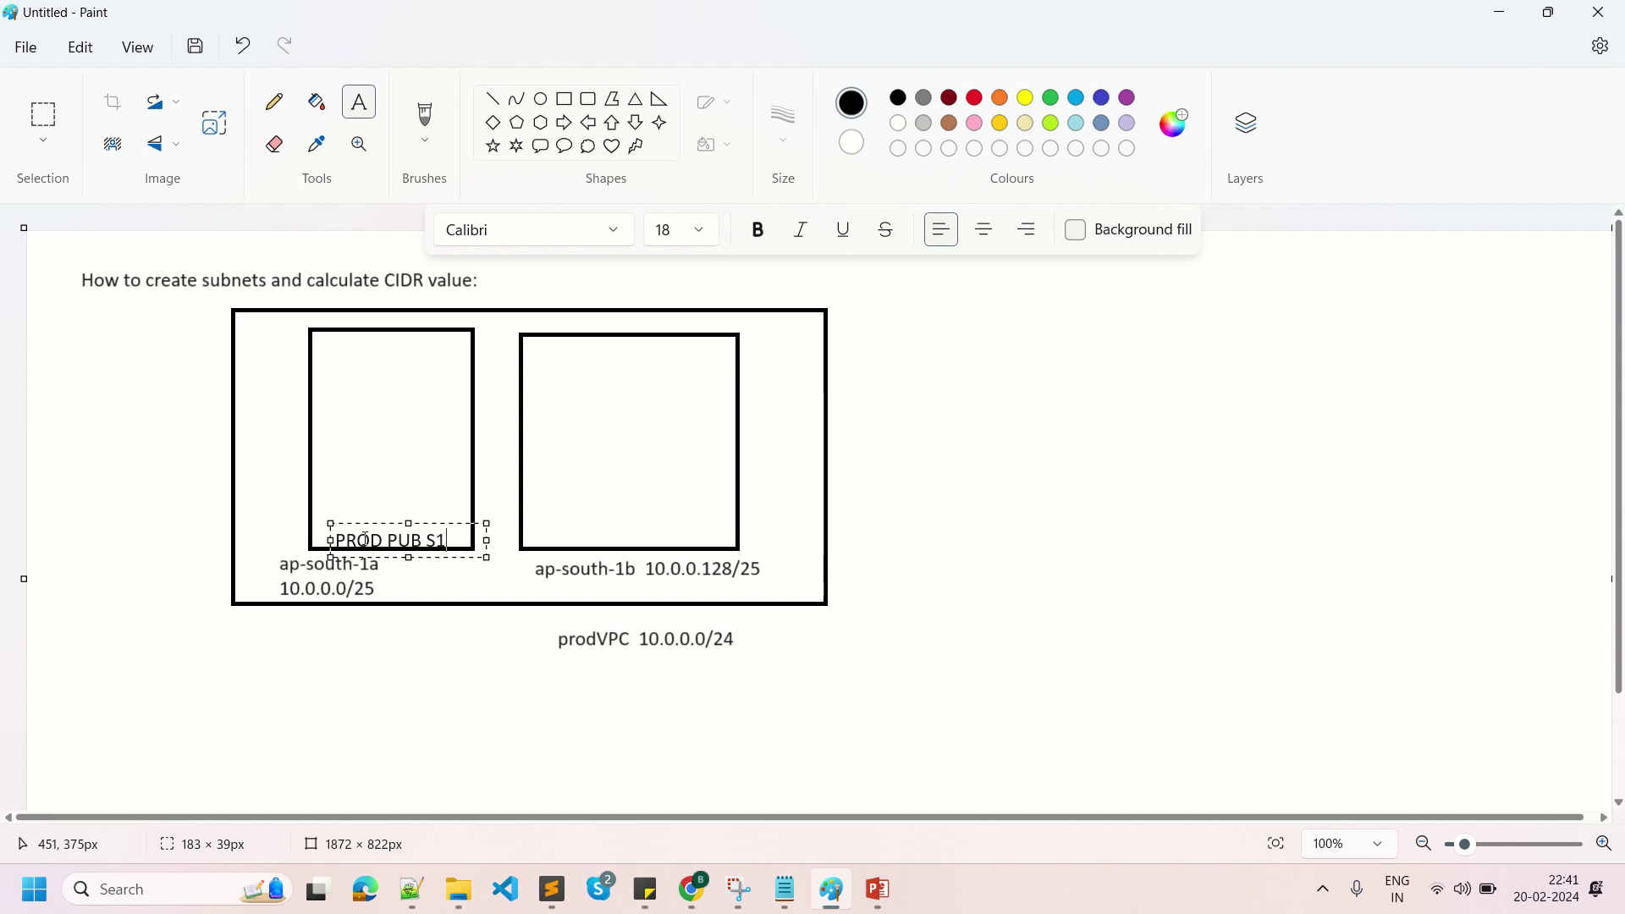
Add the text PROD PRVT S1 inside the second inner rectangle and shift it up clear of the lower border.
{"action": "left_click", "coordinate": [364, 98]}
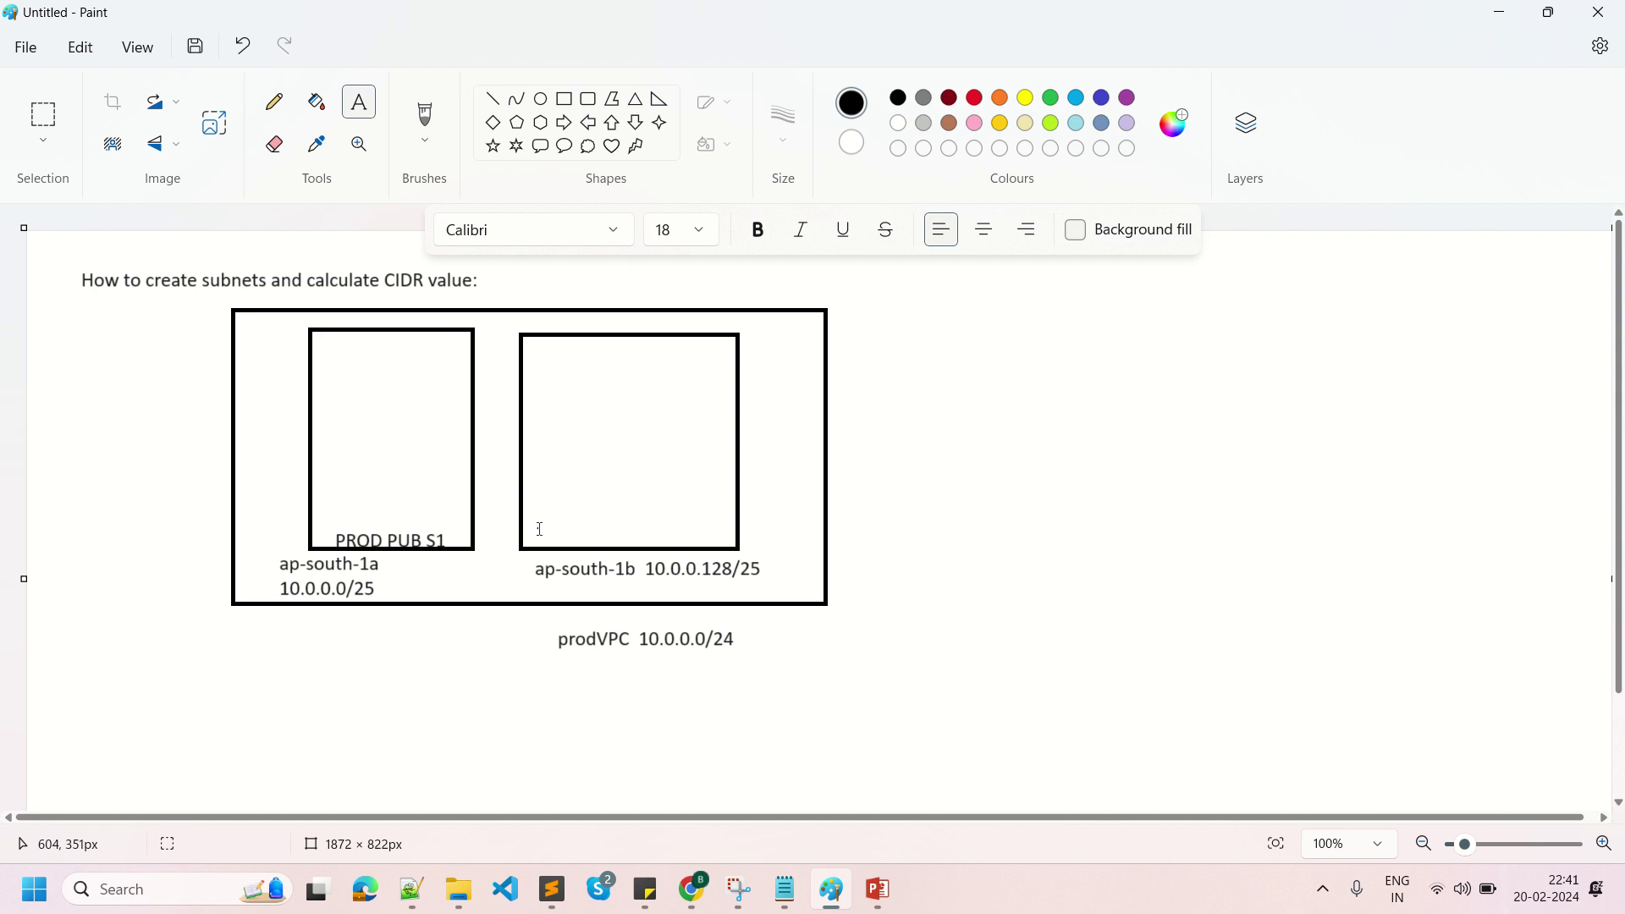
{"action": "left_click_drag", "start_coordinate": [537, 529], "coordinate": [698, 555]}
{"action": "type", "text": "PROD"}
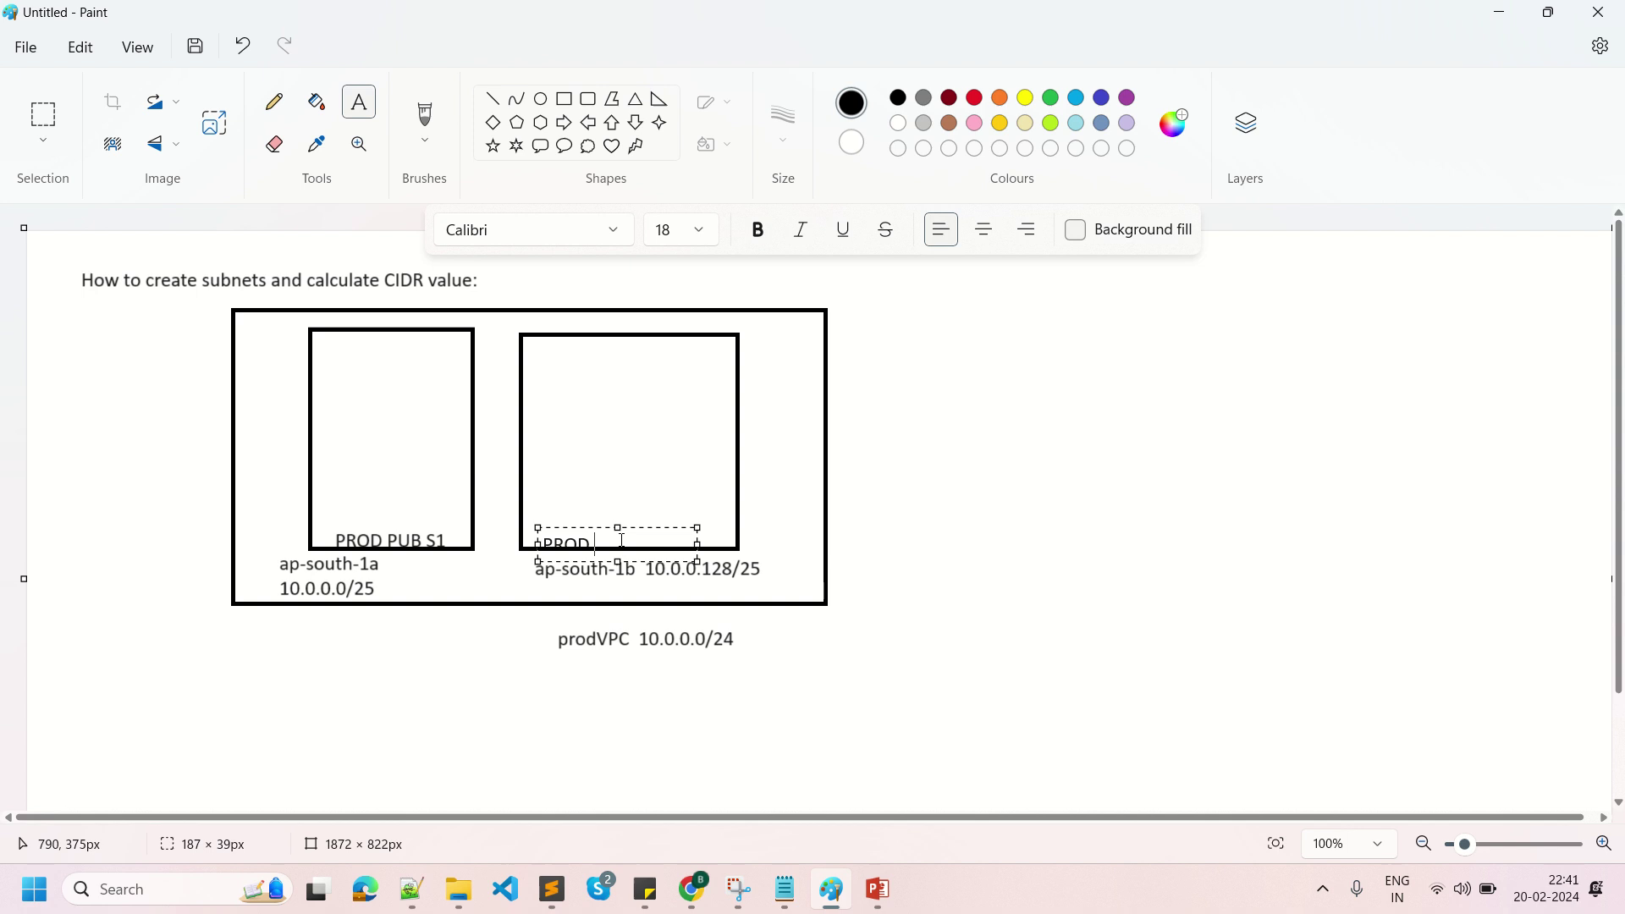
{"action": "type", "text": " PRVT S1"}
{"action": "mouse_move", "coordinate": [618, 529]}
{"action": "left_mouse_down"}
{"action": "mouse_move", "coordinate": [619, 484]}
{"action": "mouse_move", "coordinate": [620, 510]}
{"action": "left_mouse_up"}
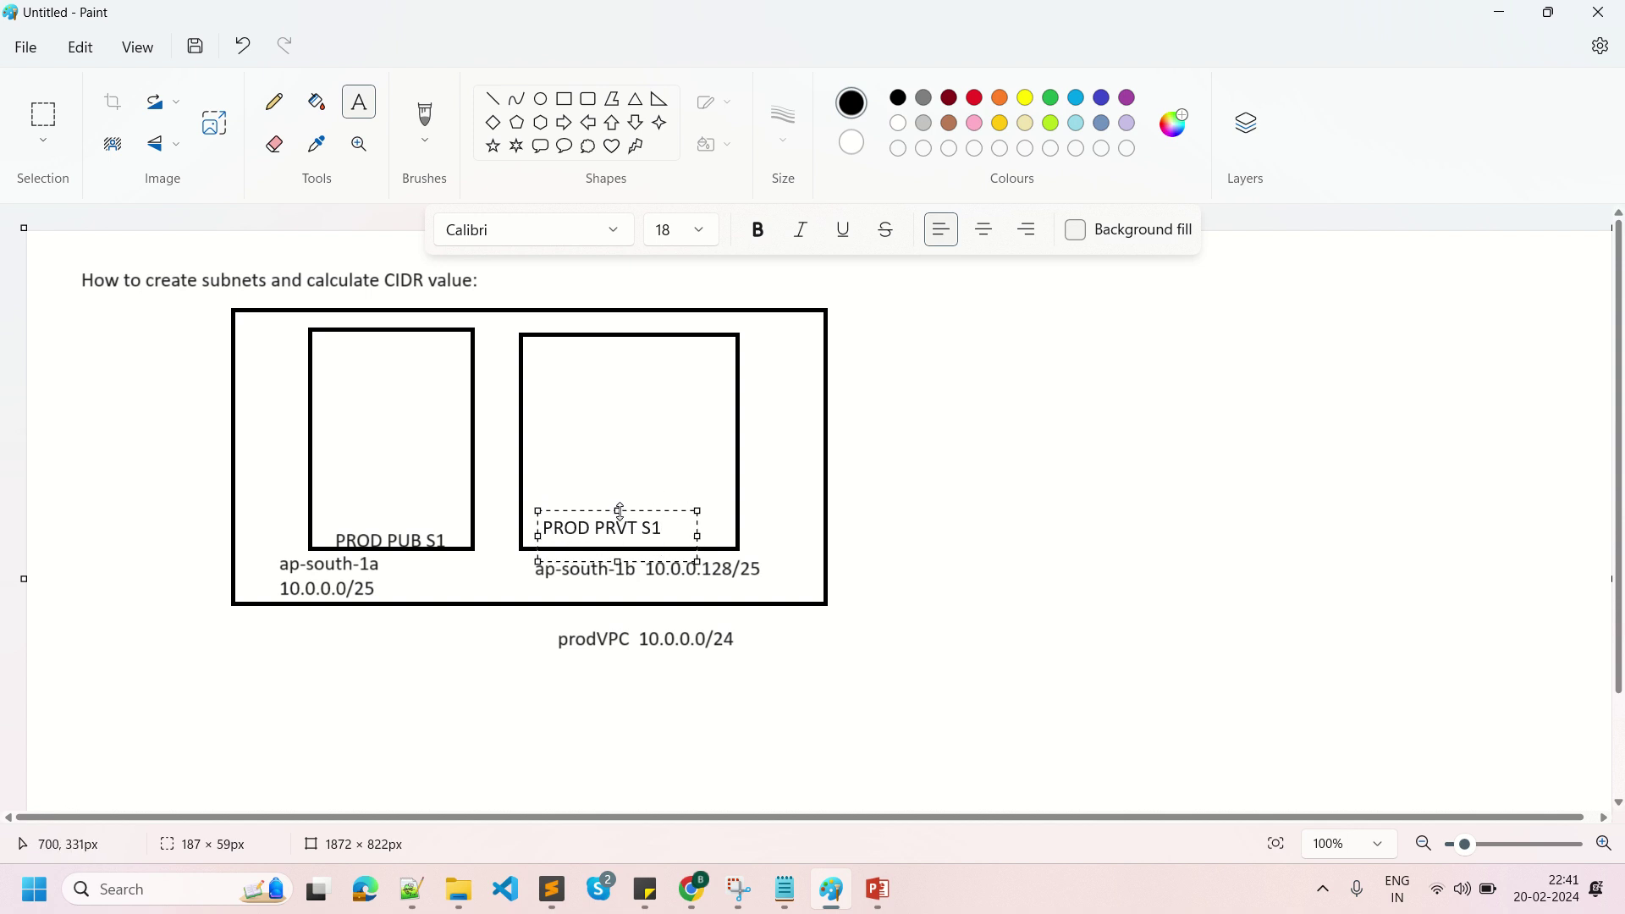
{"action": "left_click", "coordinate": [1033, 599]}
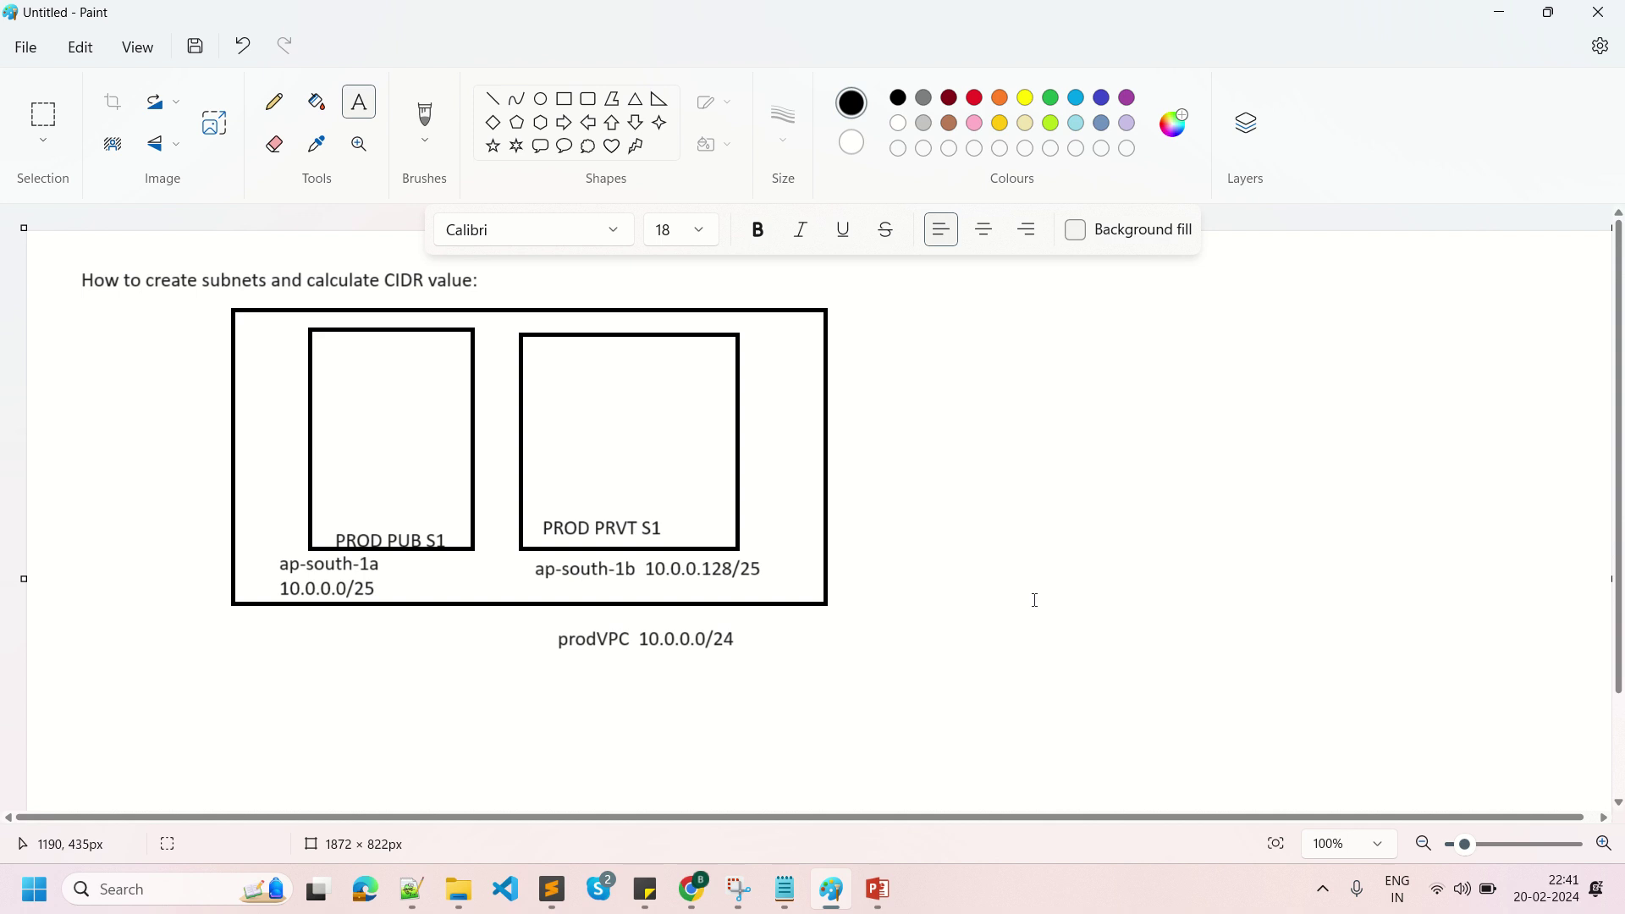
Switch to the AWS console in Chrome and open the Create VPC form from the list of VPCs.
{"action": "left_click", "coordinate": [694, 893]}
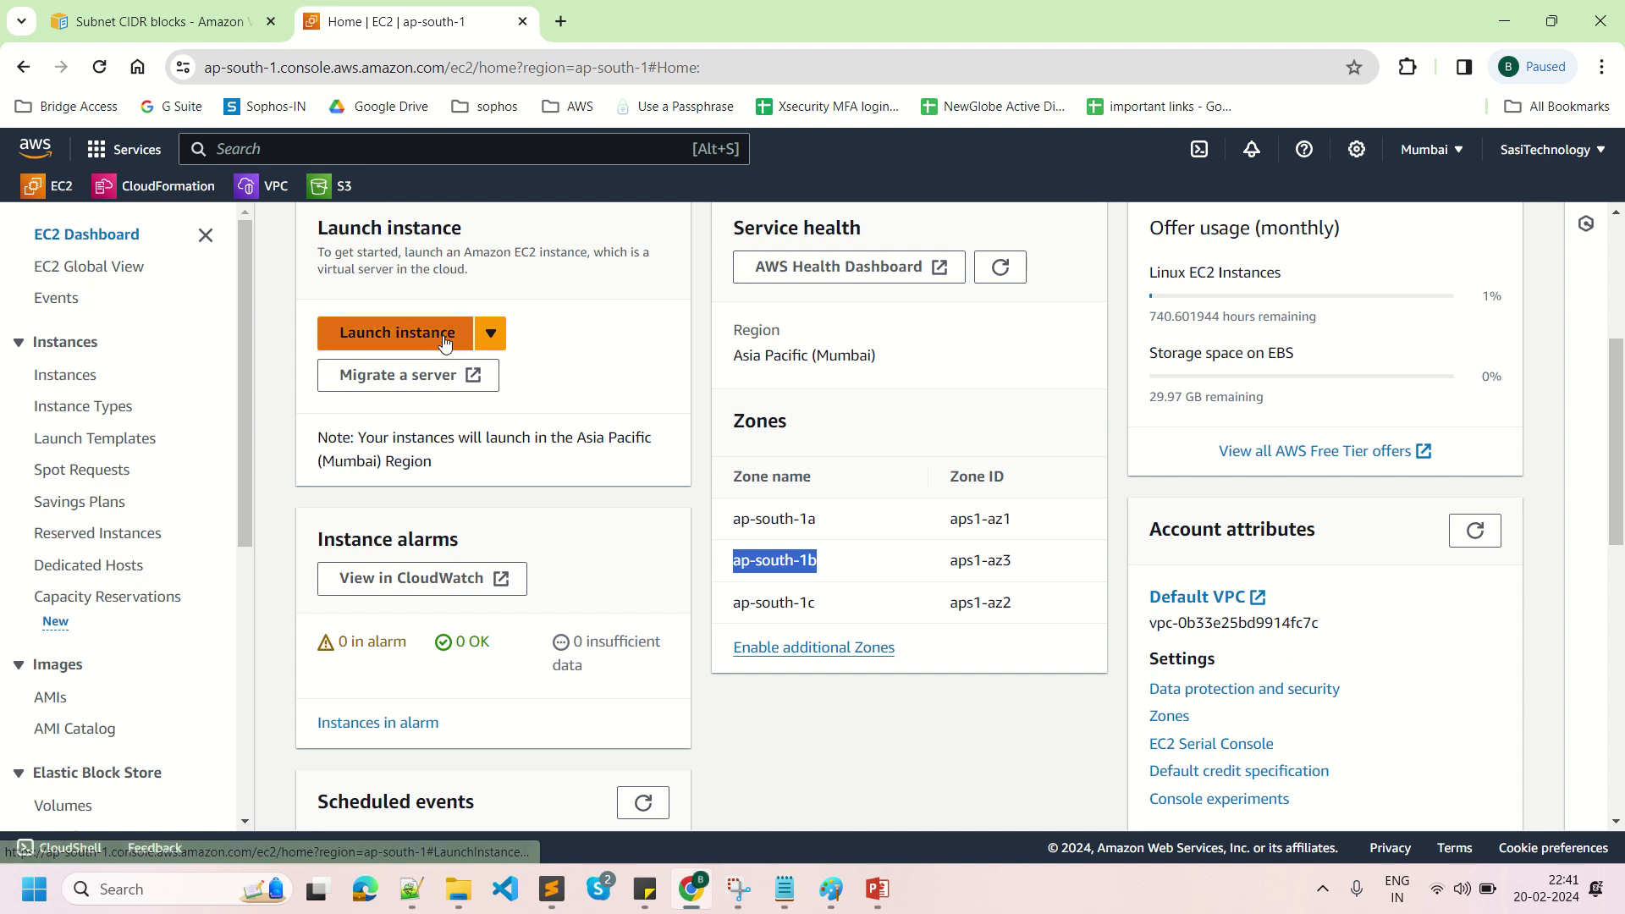
{"action": "left_click", "coordinate": [272, 186]}
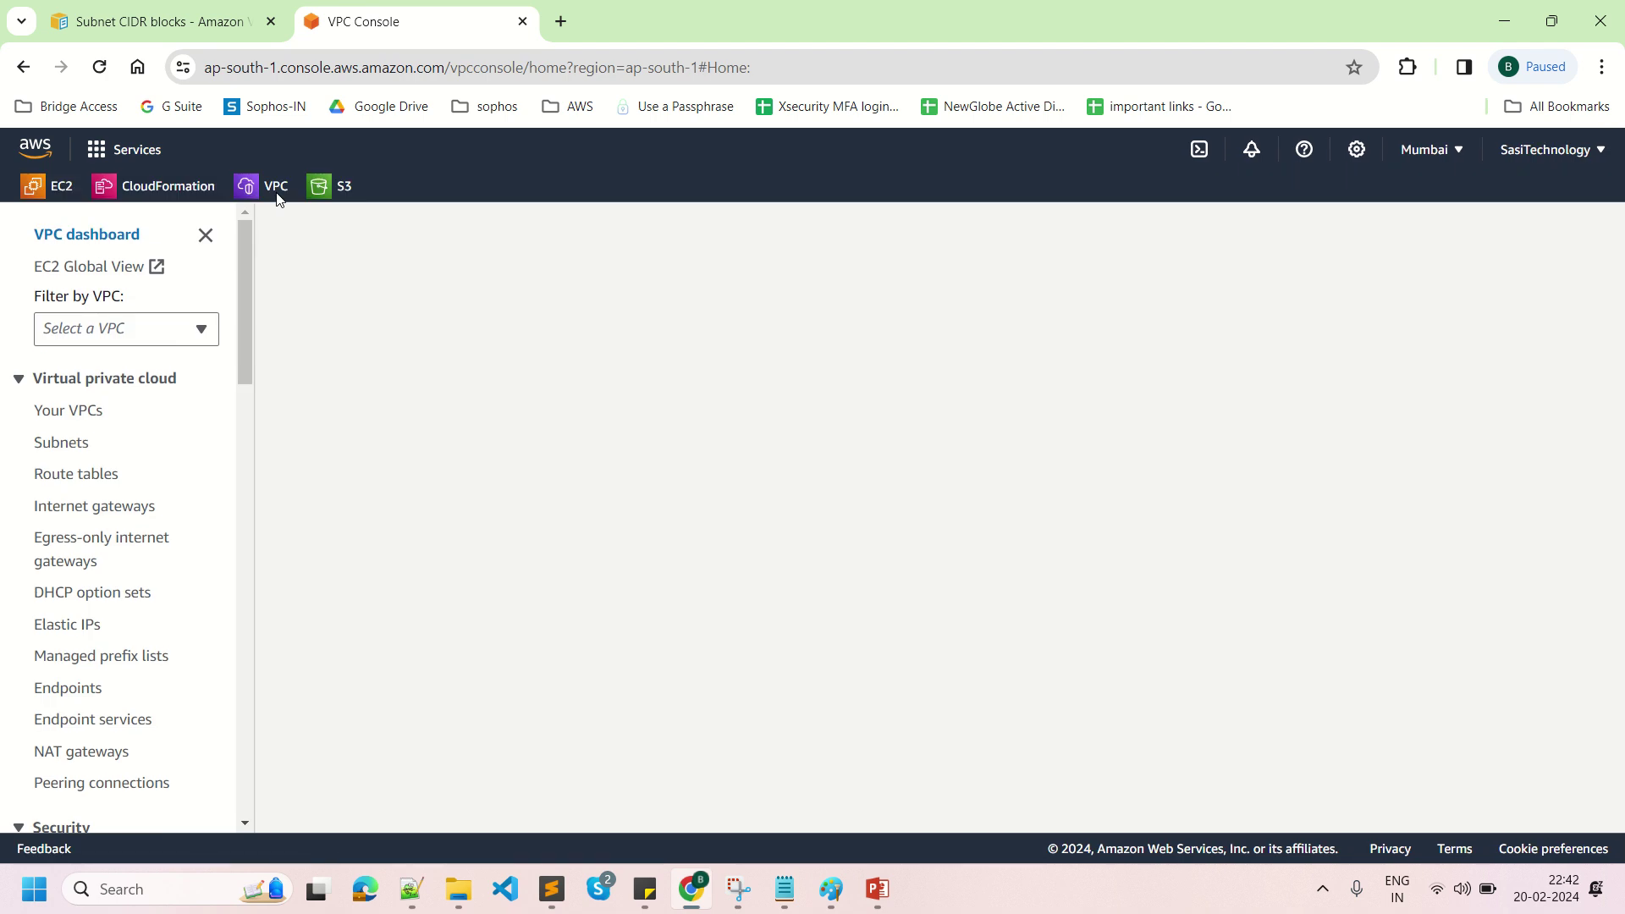
{"action": "left_click", "coordinate": [61, 415]}
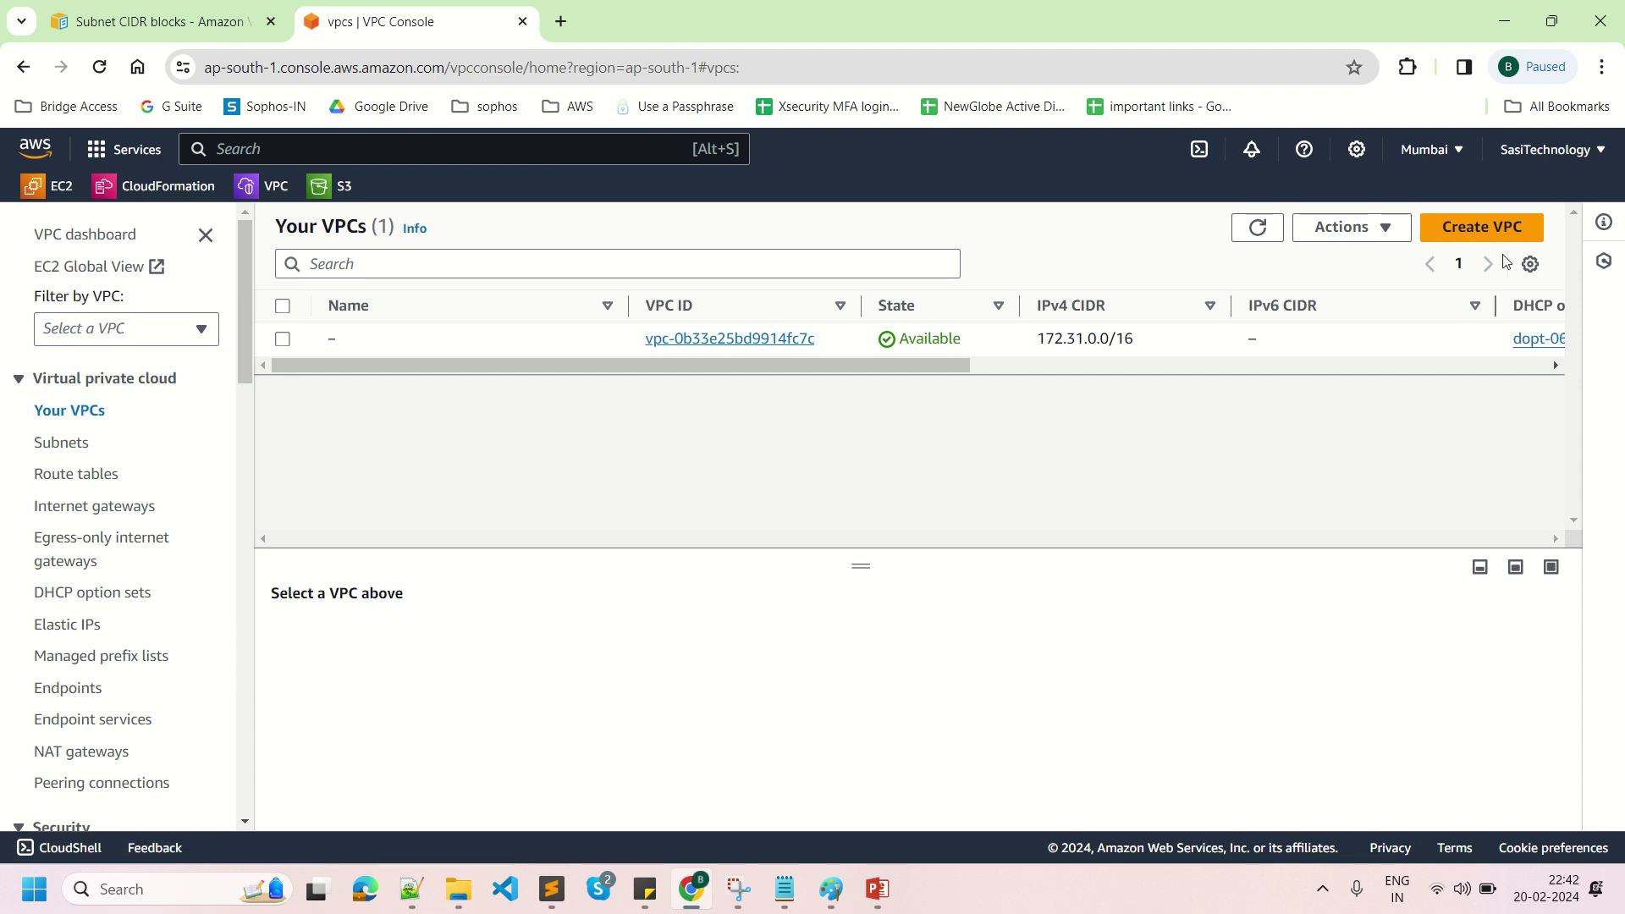
{"action": "left_click", "coordinate": [1488, 232]}
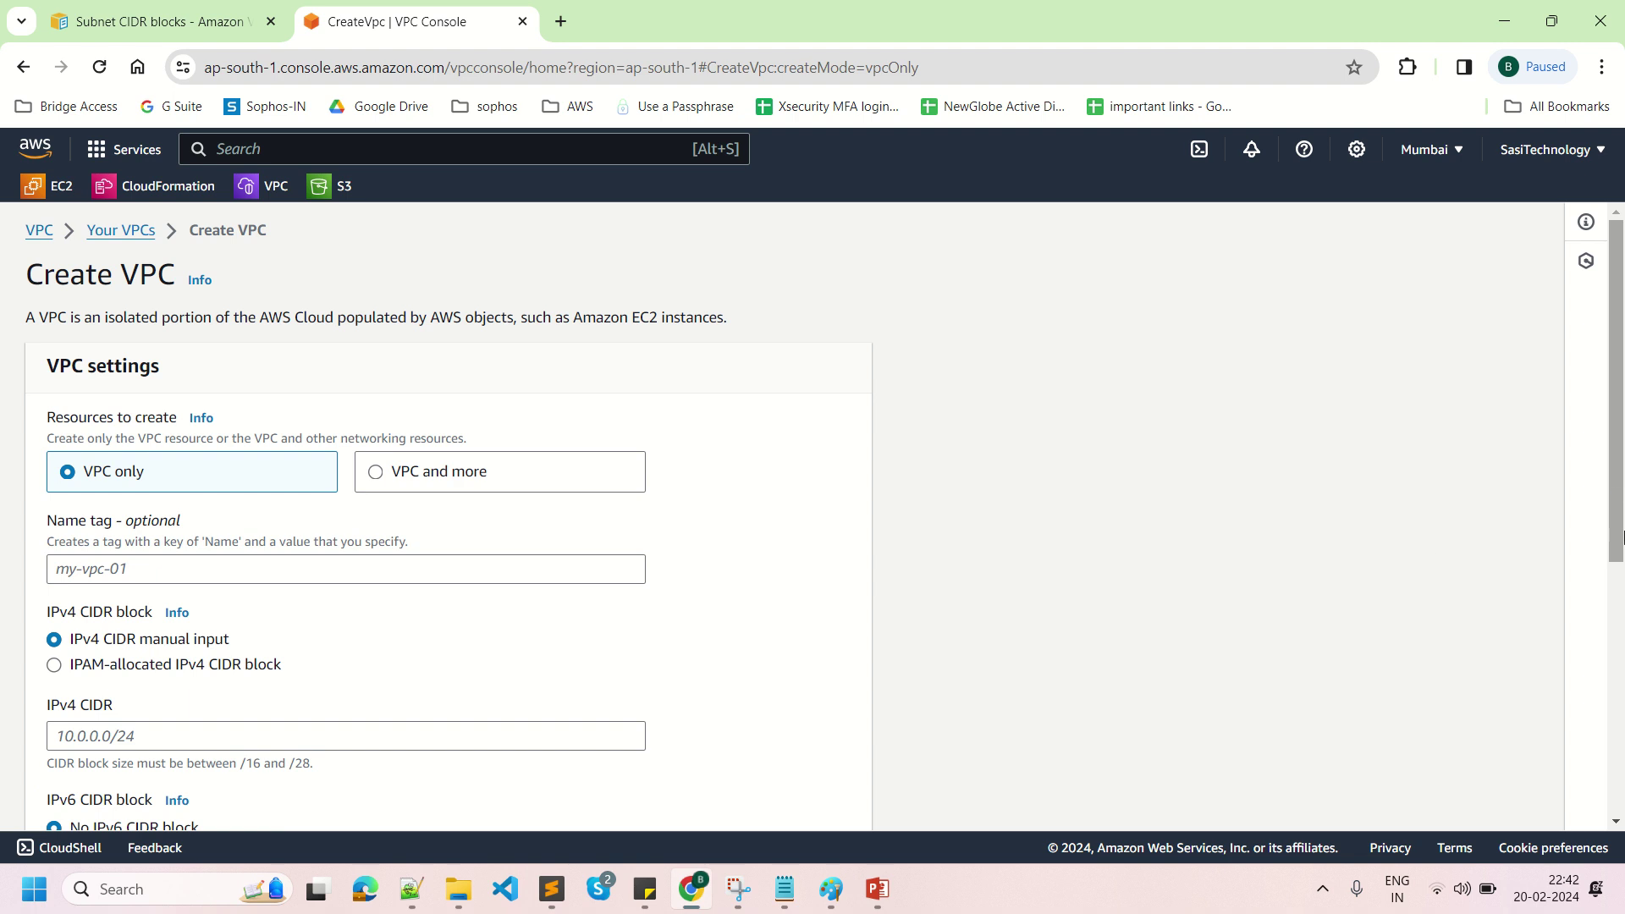
Preview the VPC and more option in the VPC settings and switch back to VPC only.
{"action": "scroll", "coordinate": [1621, 441], "scroll_direction": "down", "scroll_amount": 2}
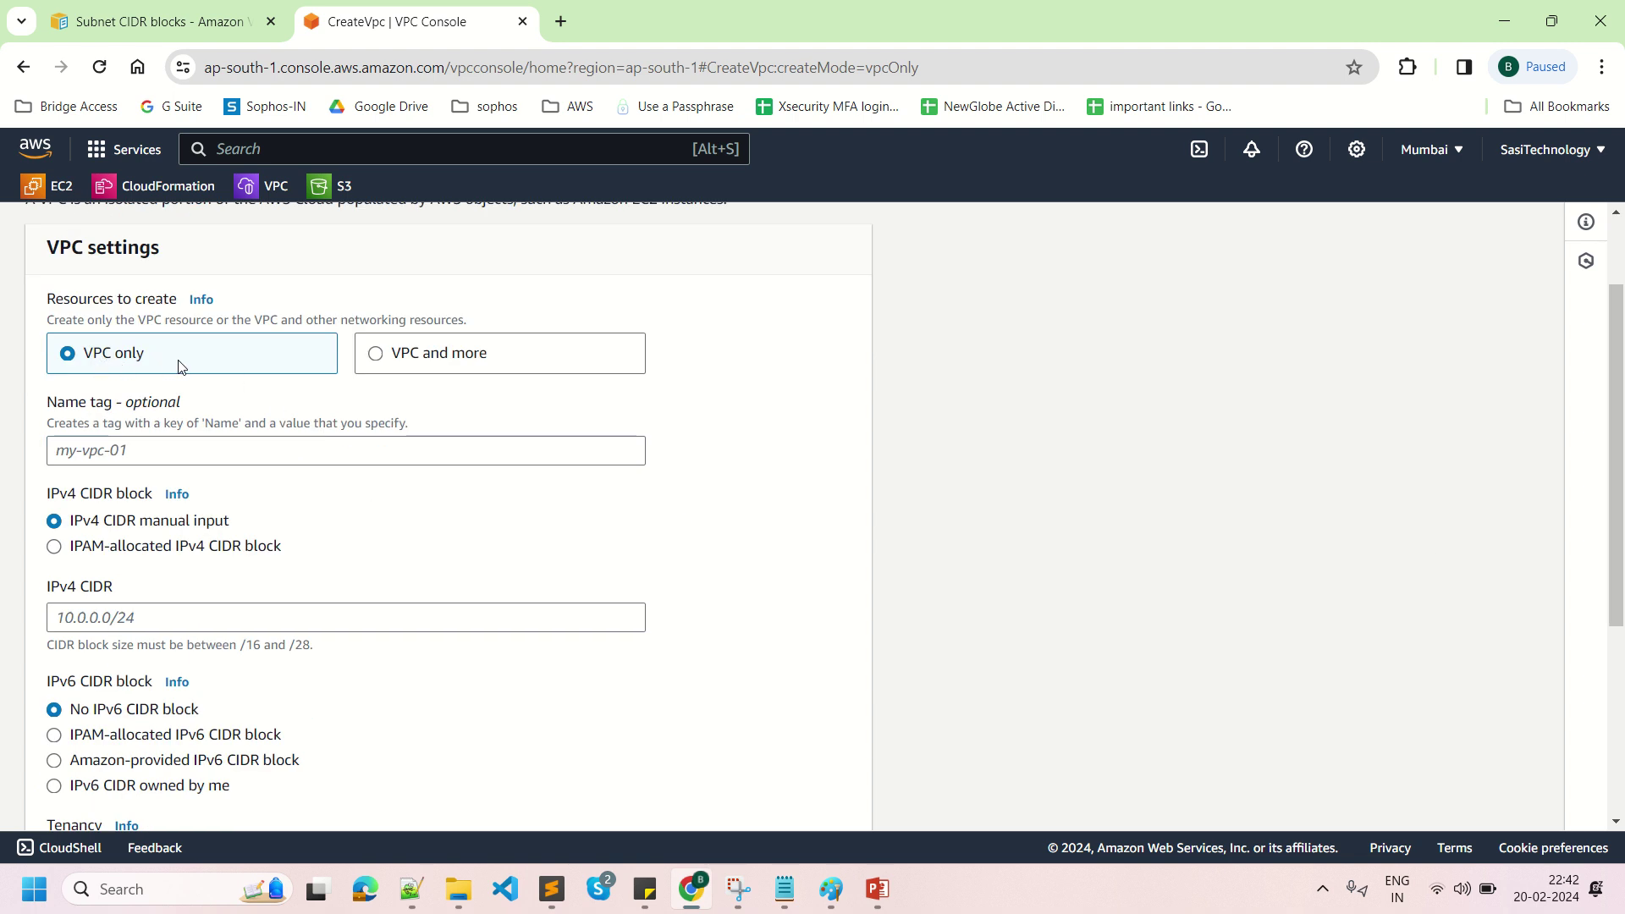
{"action": "left_click", "coordinate": [373, 355]}
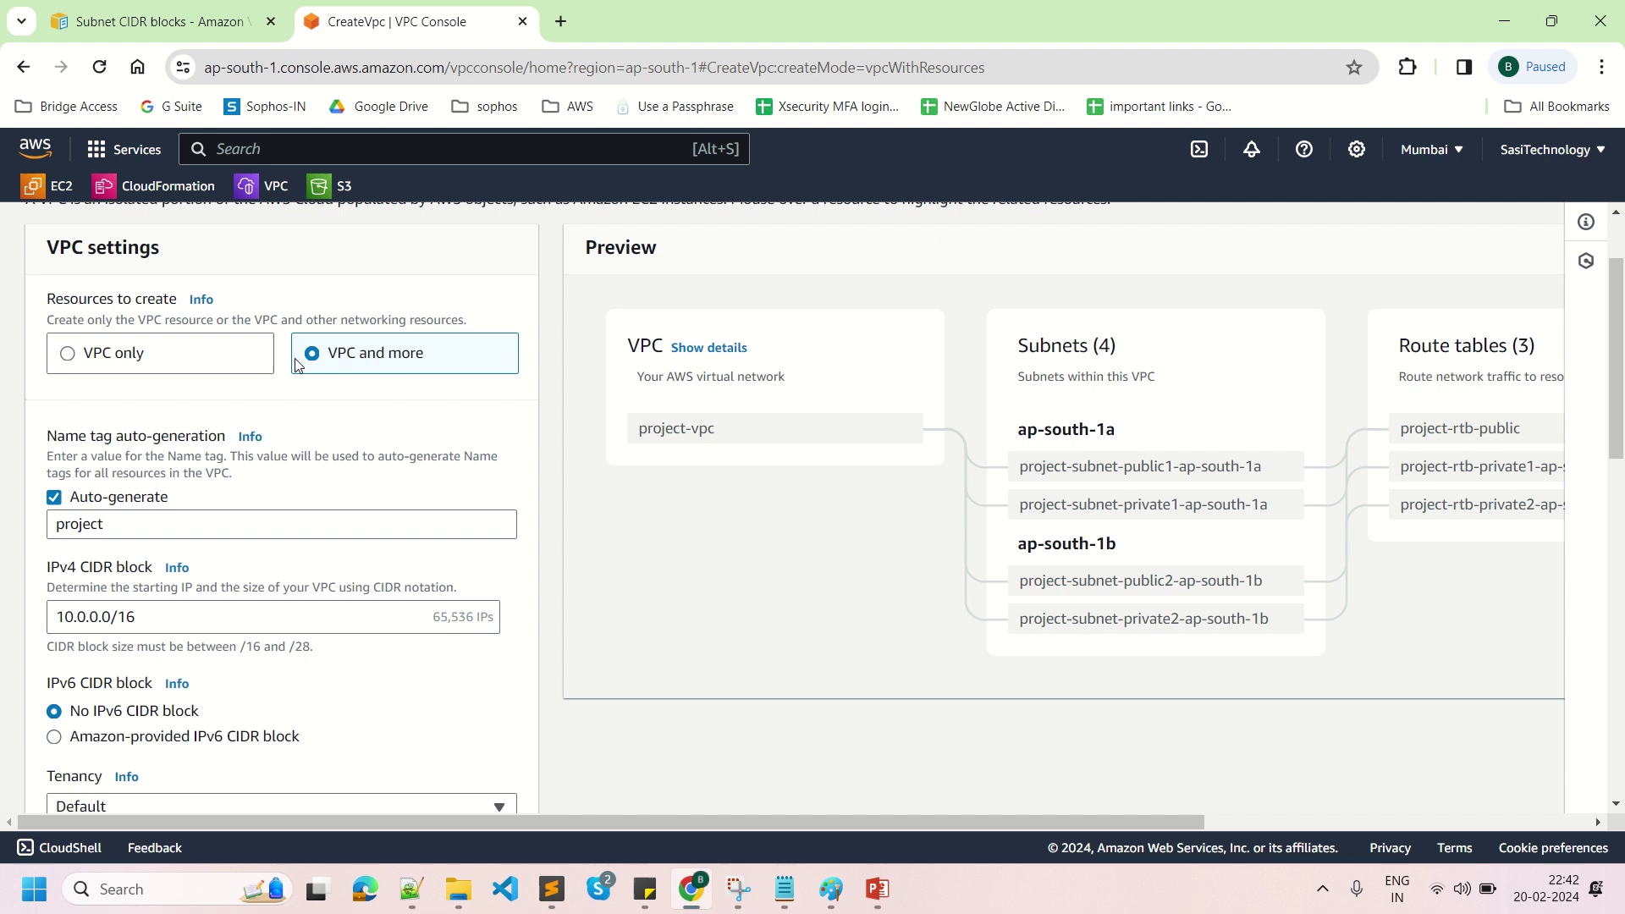
{"action": "left_click", "coordinate": [73, 357]}
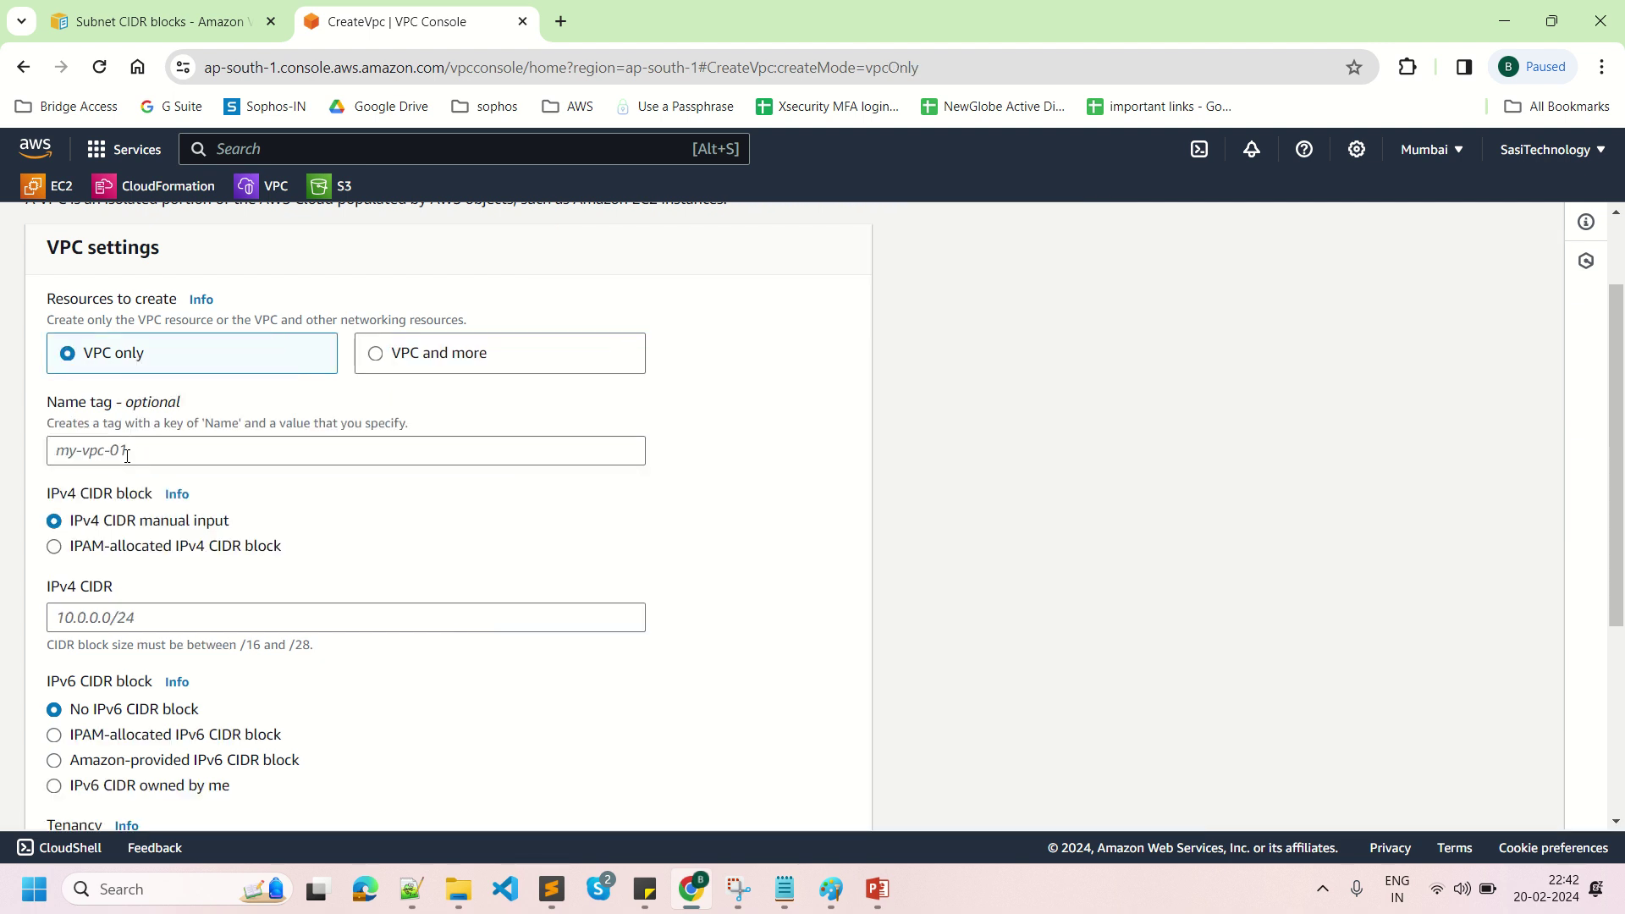
Enter prodVPC as the VPC's name tag.
{"action": "left_click", "coordinate": [124, 455]}
{"action": "type", "text": "PR"}
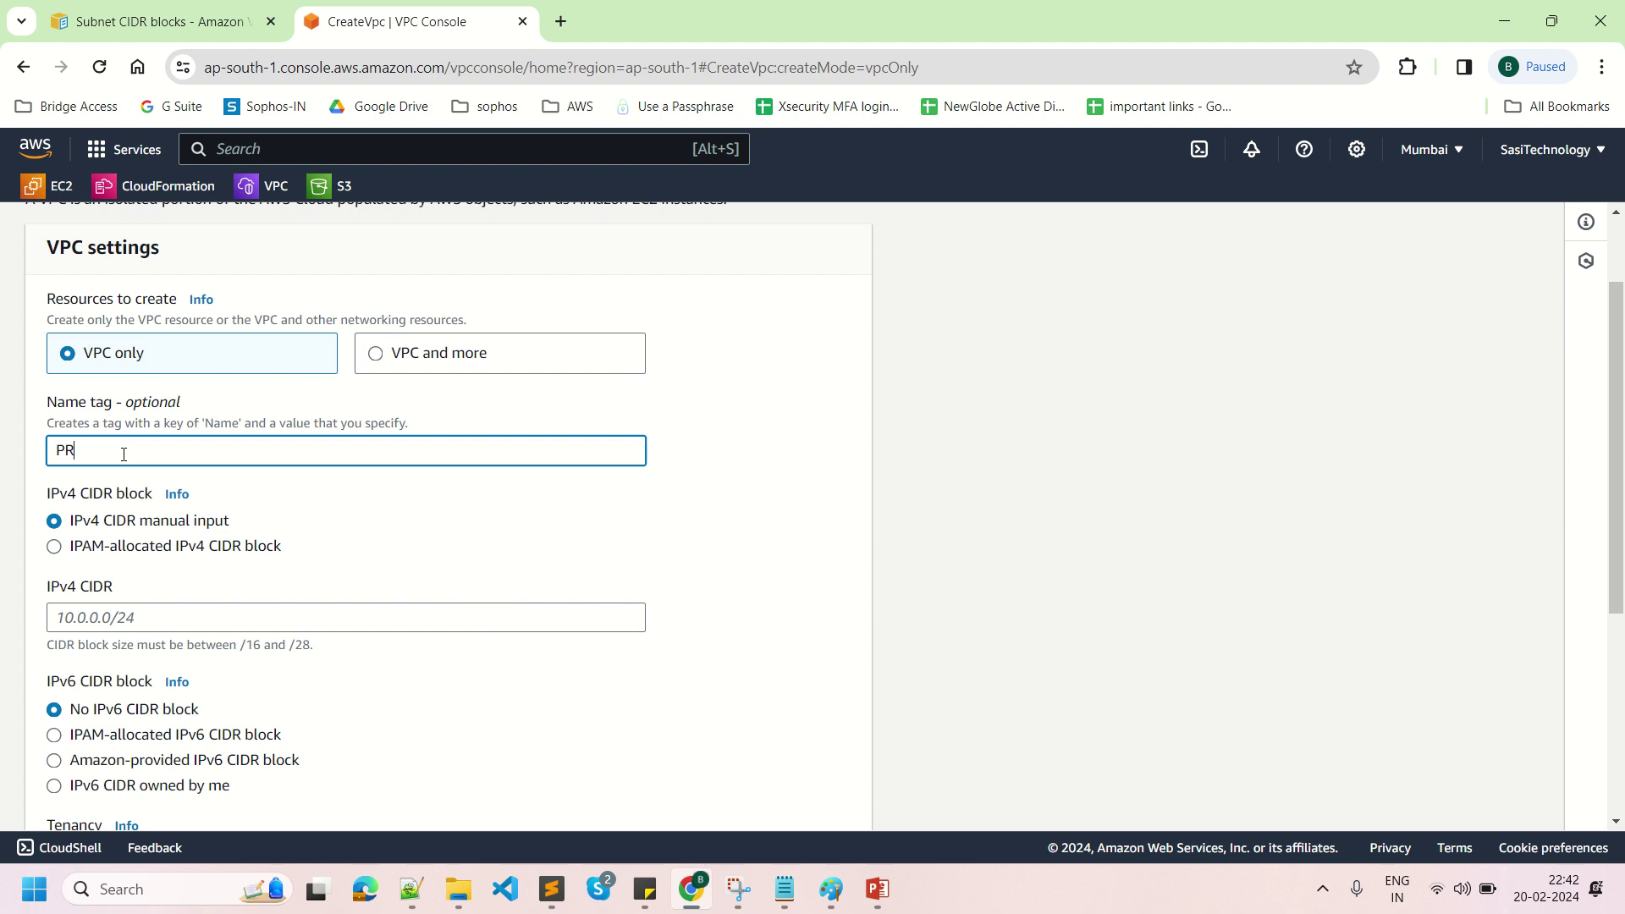
{"action": "key", "text": "BackSpace"}
{"action": "type", "text": "prodVPC"}
{"action": "left_click_drag", "start_coordinate": [123, 455], "coordinate": [55, 453]}
{"action": "left_click_drag", "start_coordinate": [51, 494], "coordinate": [149, 508]}
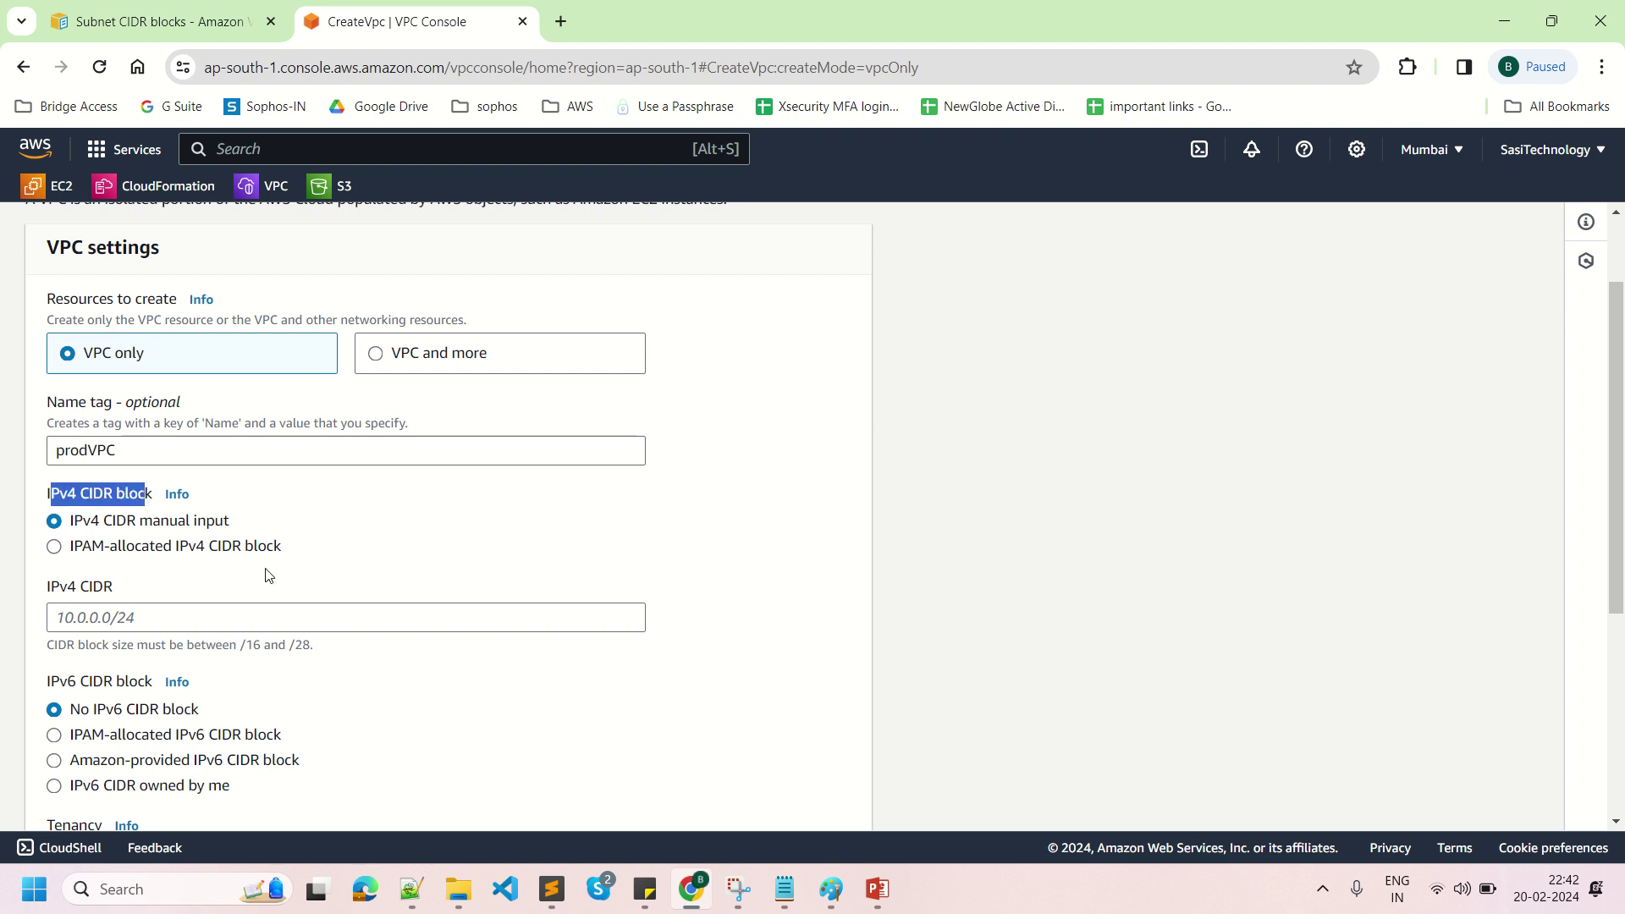
Check the prodVPC CIDR block in the Paint diagram and, back in Chrome, set the IPv4 CIDR to 10.0.0.0/24.
{"action": "left_click_drag", "start_coordinate": [1621, 405], "coordinate": [1623, 481]}
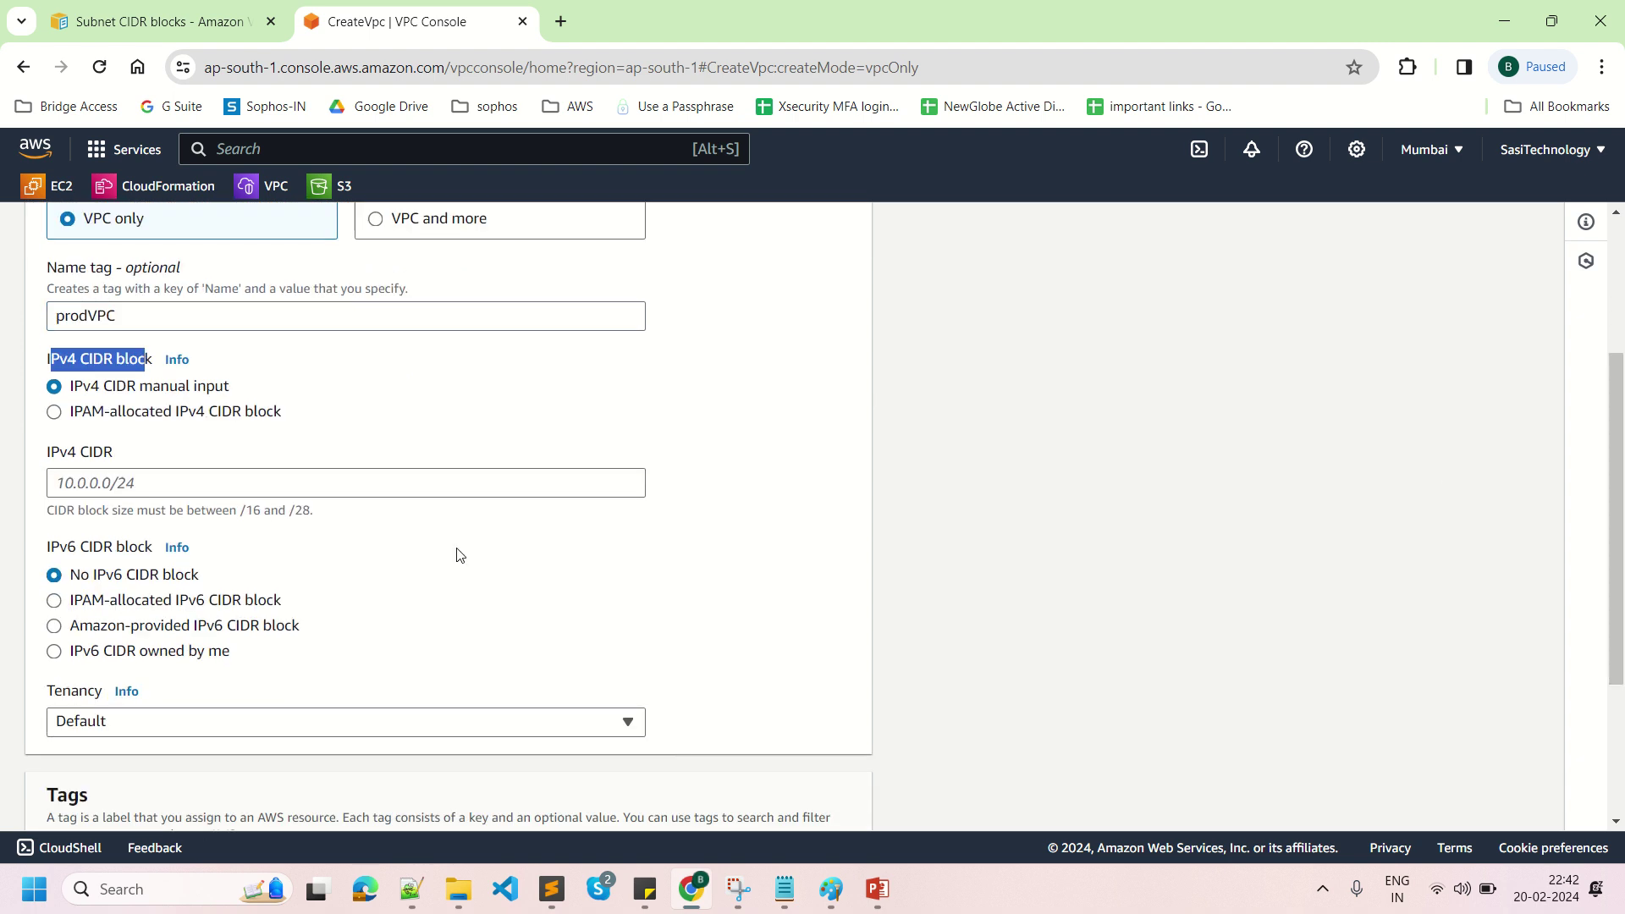
{"action": "left_click", "coordinate": [828, 897]}
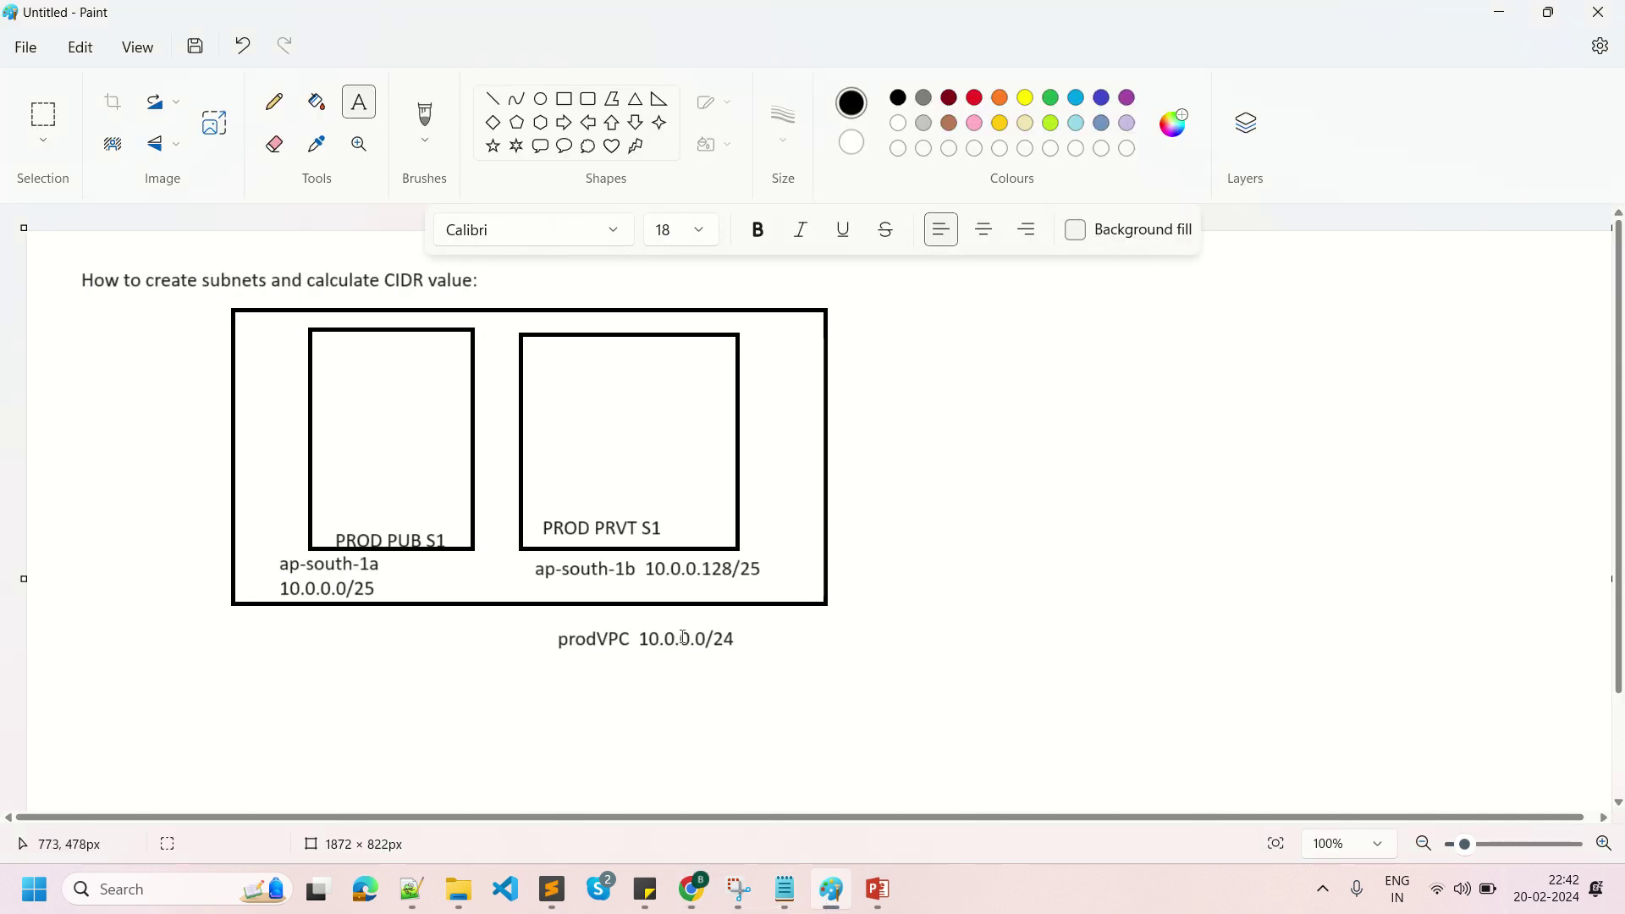
{"action": "left_click_drag", "start_coordinate": [637, 636], "coordinate": [644, 639]}
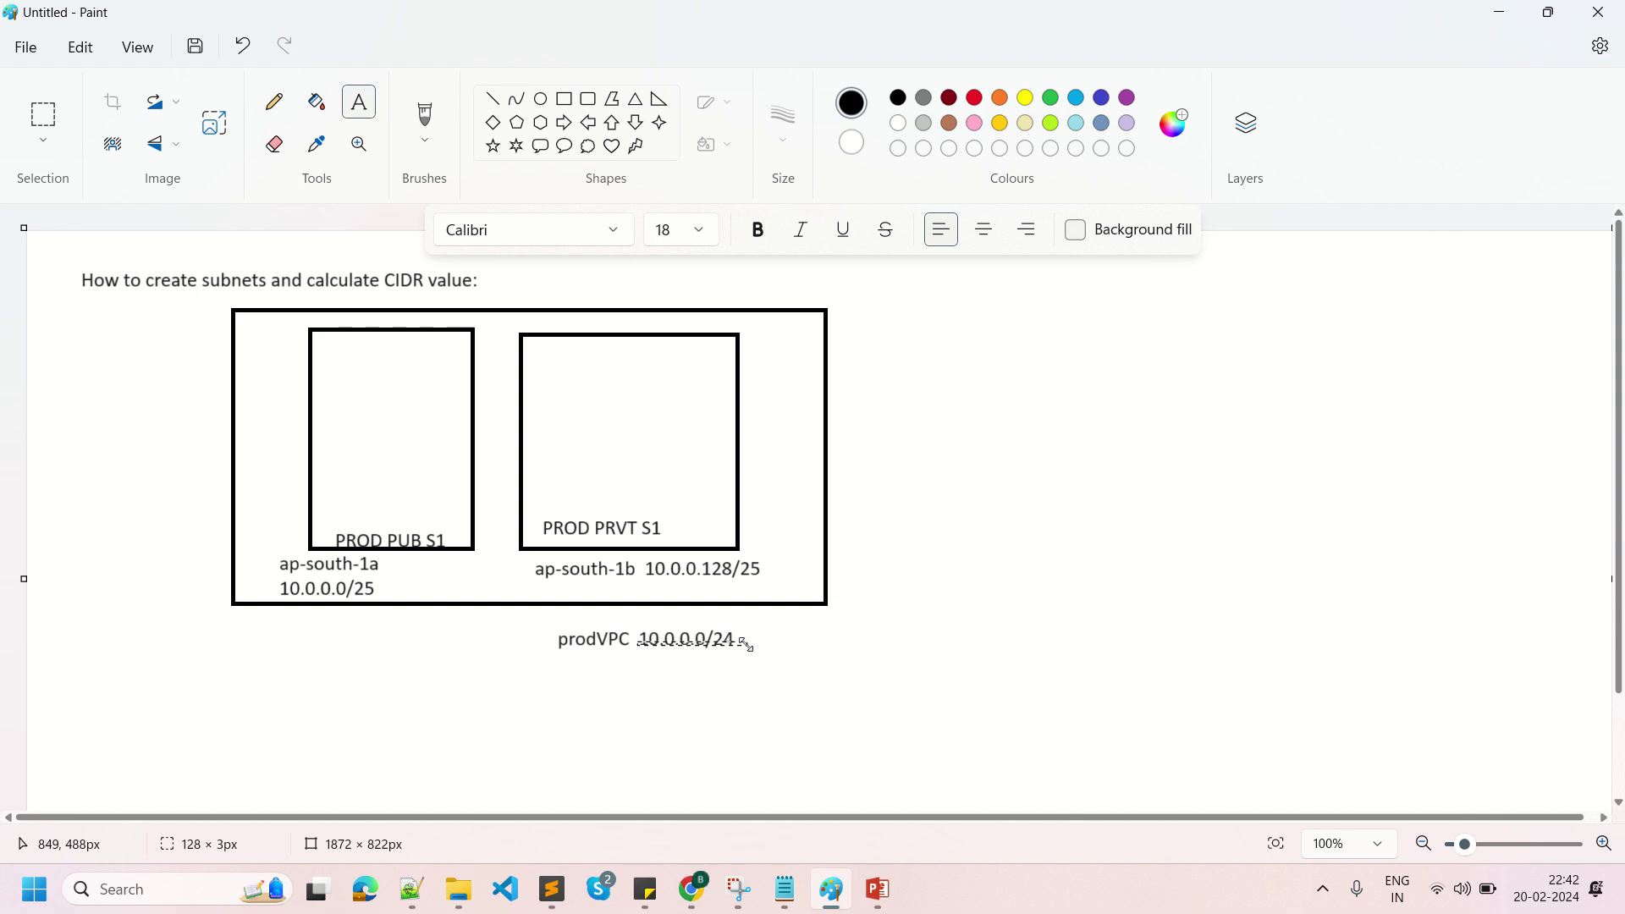
{"action": "left_click", "coordinate": [692, 889]}
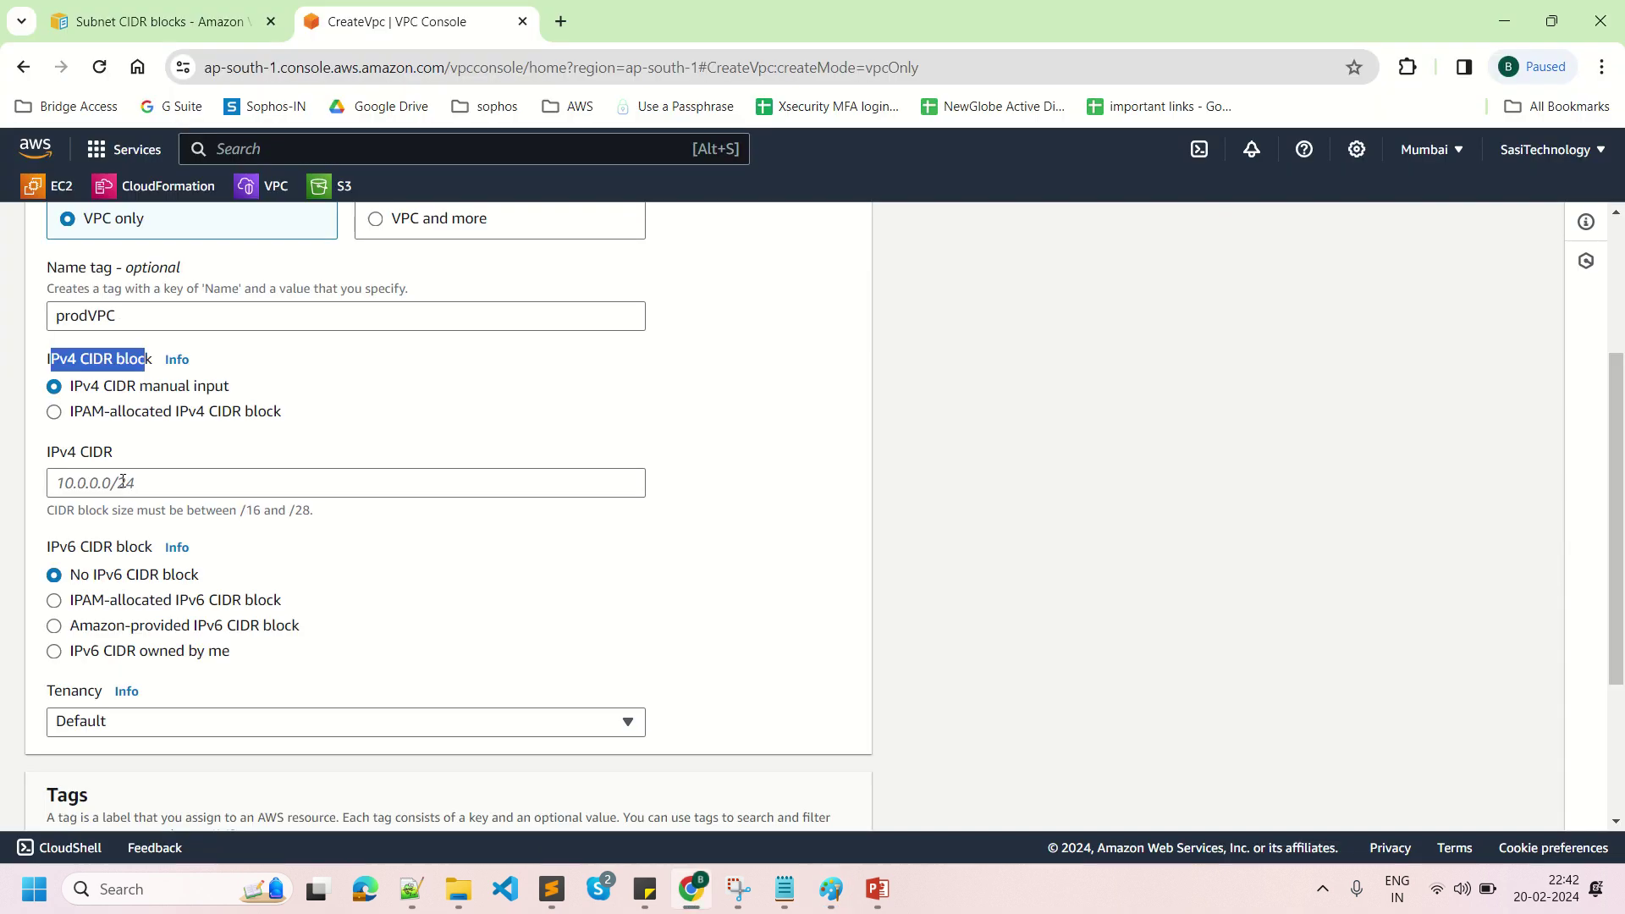
{"action": "left_click", "coordinate": [123, 480]}
{"action": "type", "text": "10.0.0.0/2"}
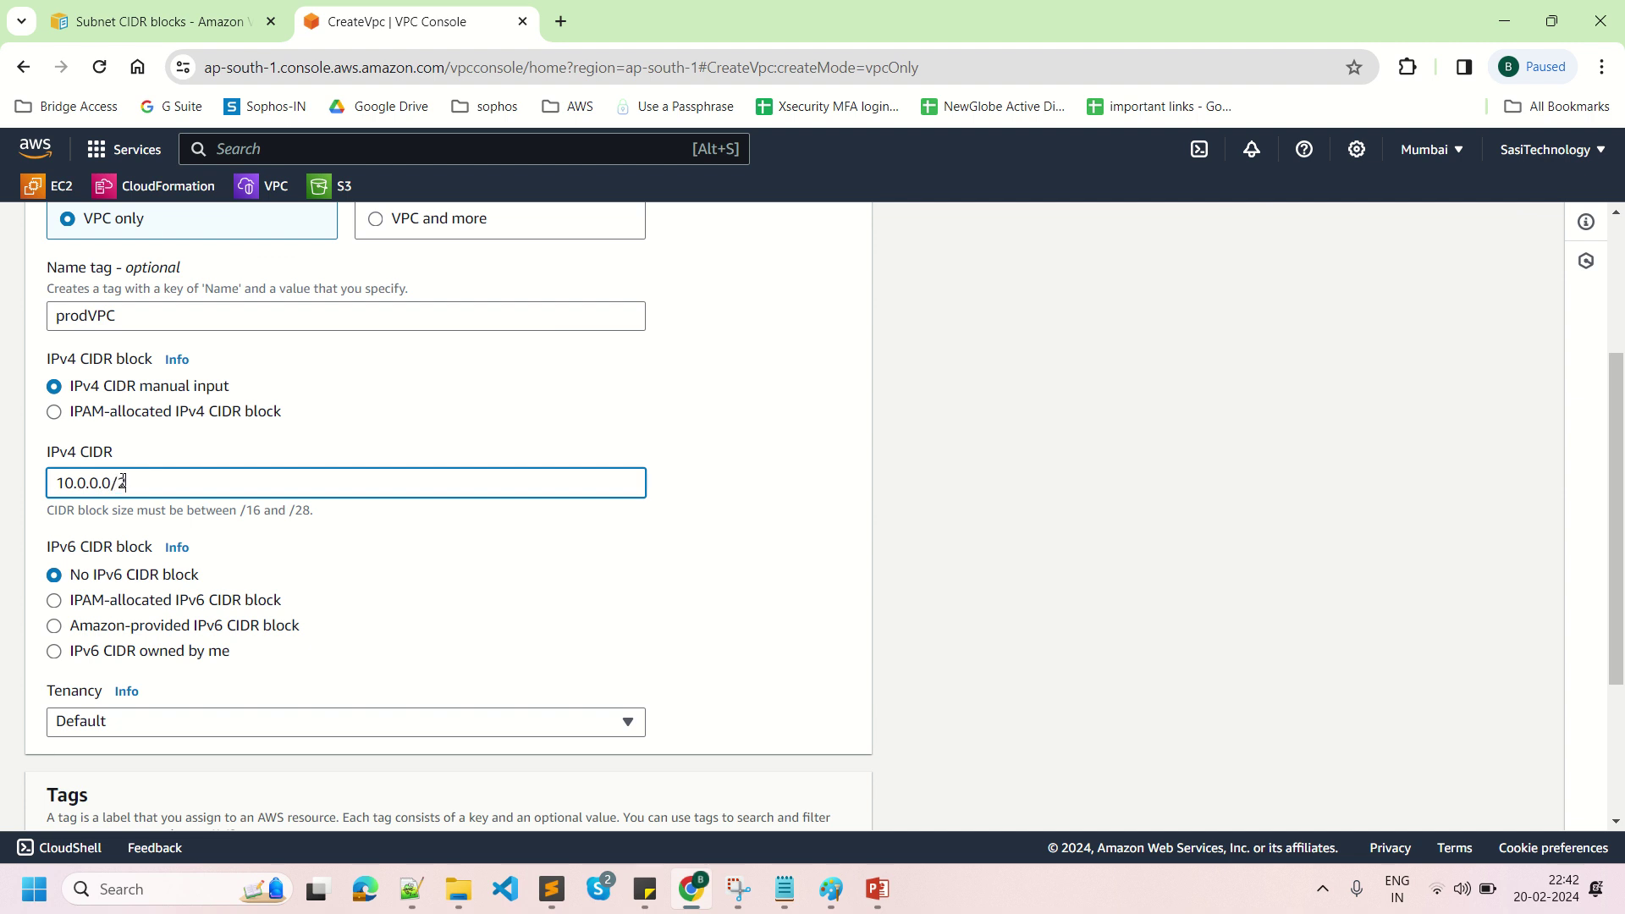
{"action": "type", "text": "4"}
{"action": "left_click", "coordinate": [65, 552]}
{"action": "double_click", "coordinate": [65, 552]}
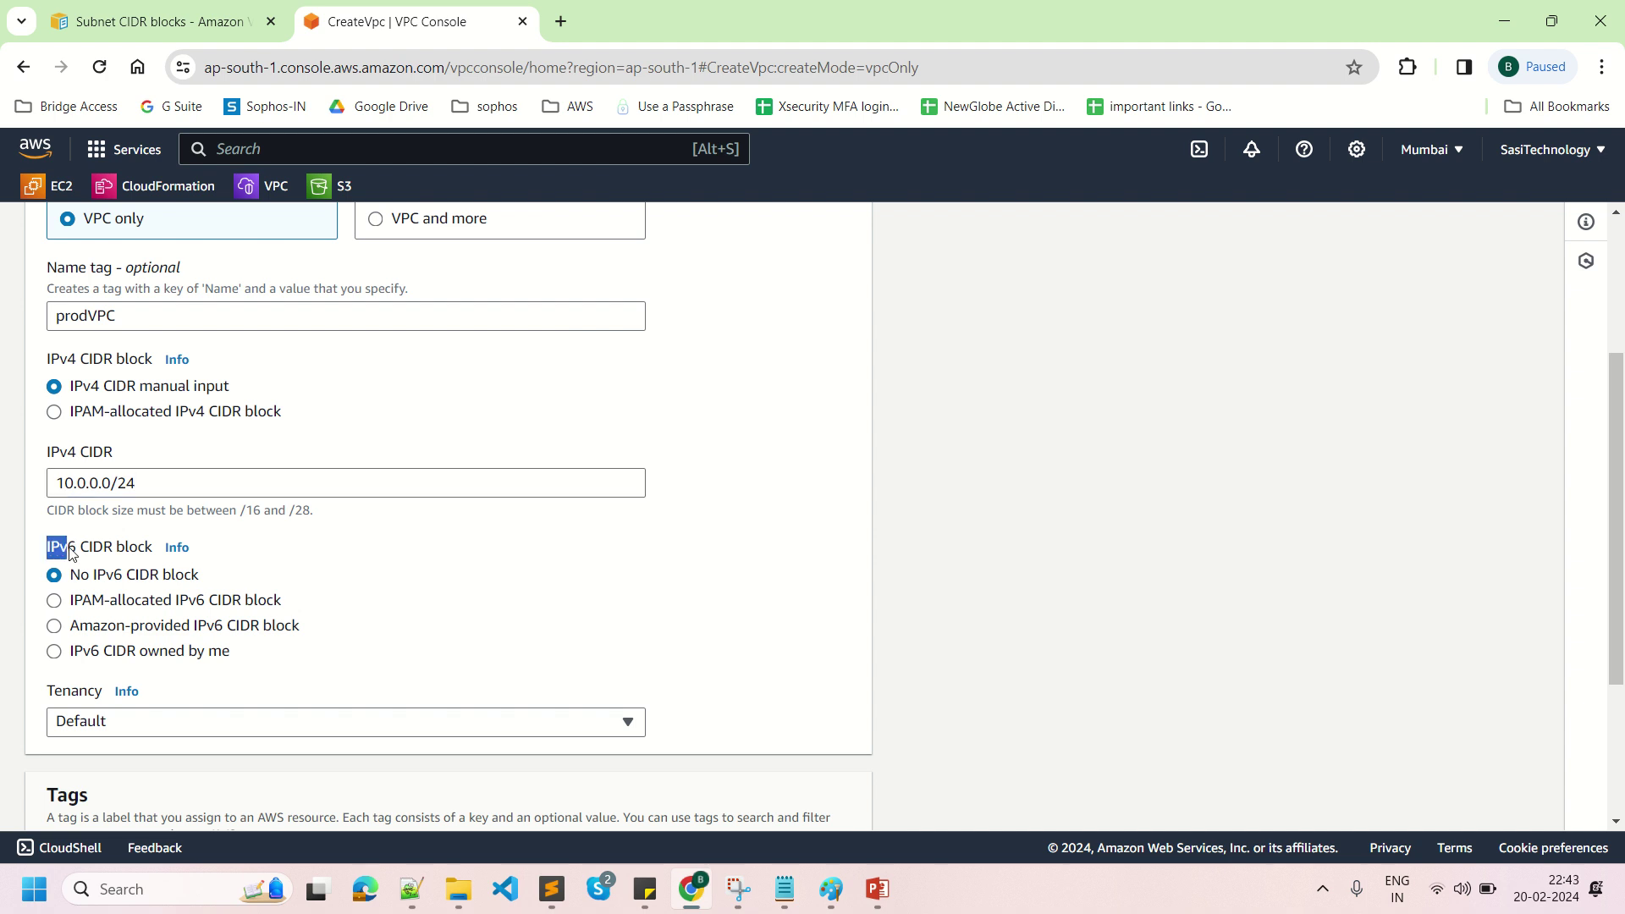
{"action": "left_click", "coordinate": [572, 565]}
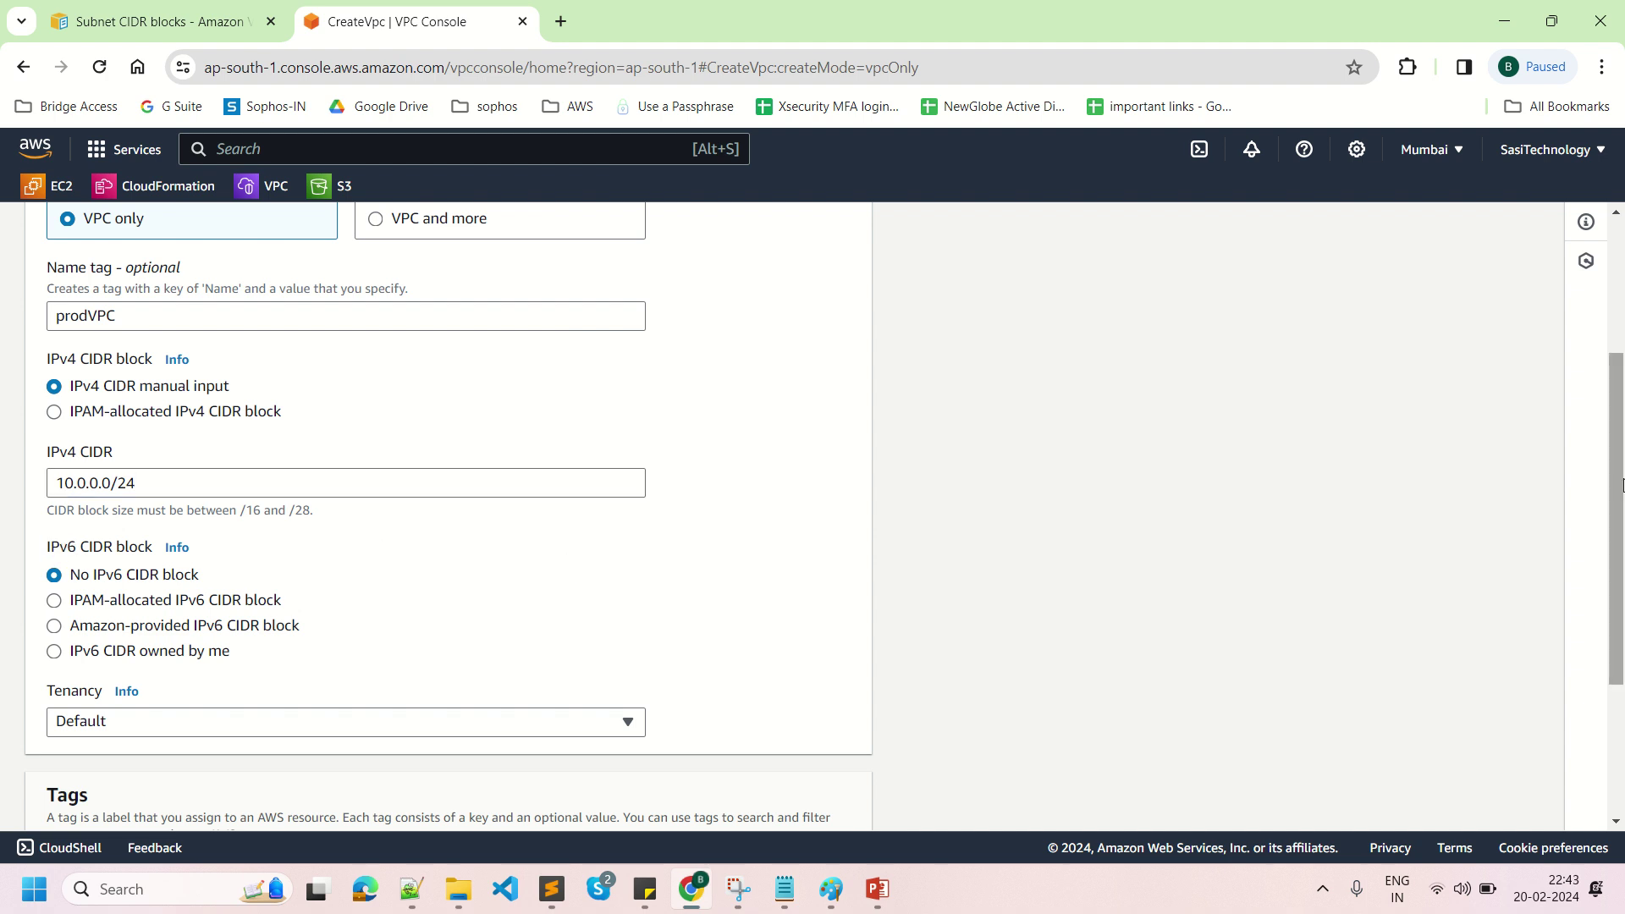
Keep the Default tenancy and add a tag with key env and value Prod.
{"action": "scroll", "coordinate": [1621, 484], "scroll_direction": "down", "scroll_amount": 2}
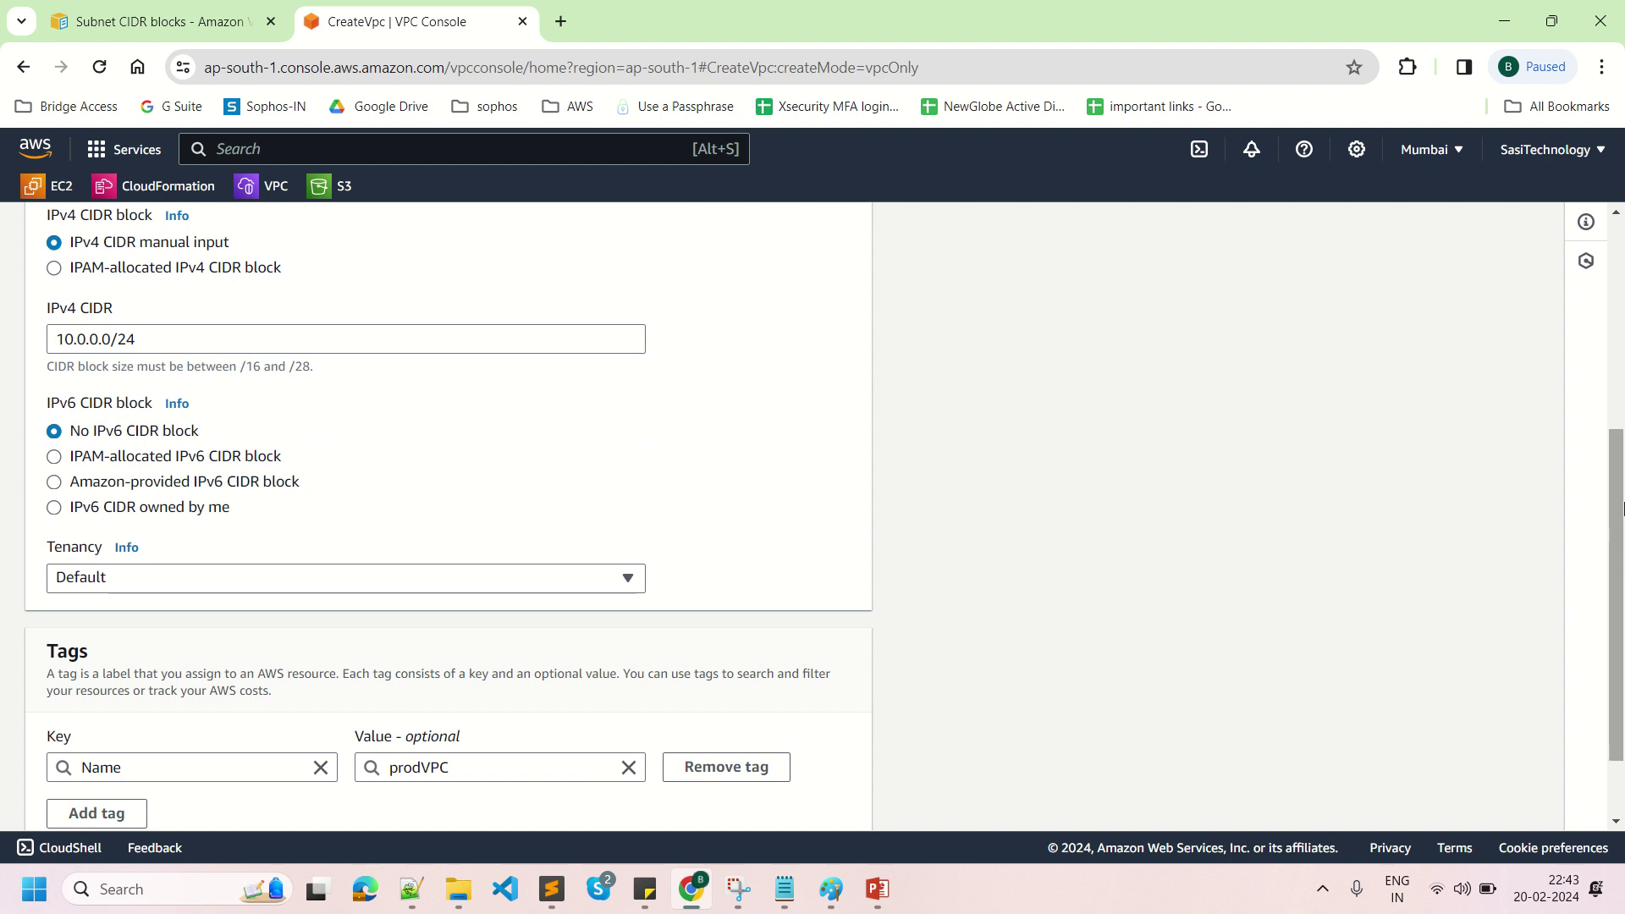
{"action": "scroll", "coordinate": [1621, 585], "scroll_direction": "down", "scroll_amount": 2}
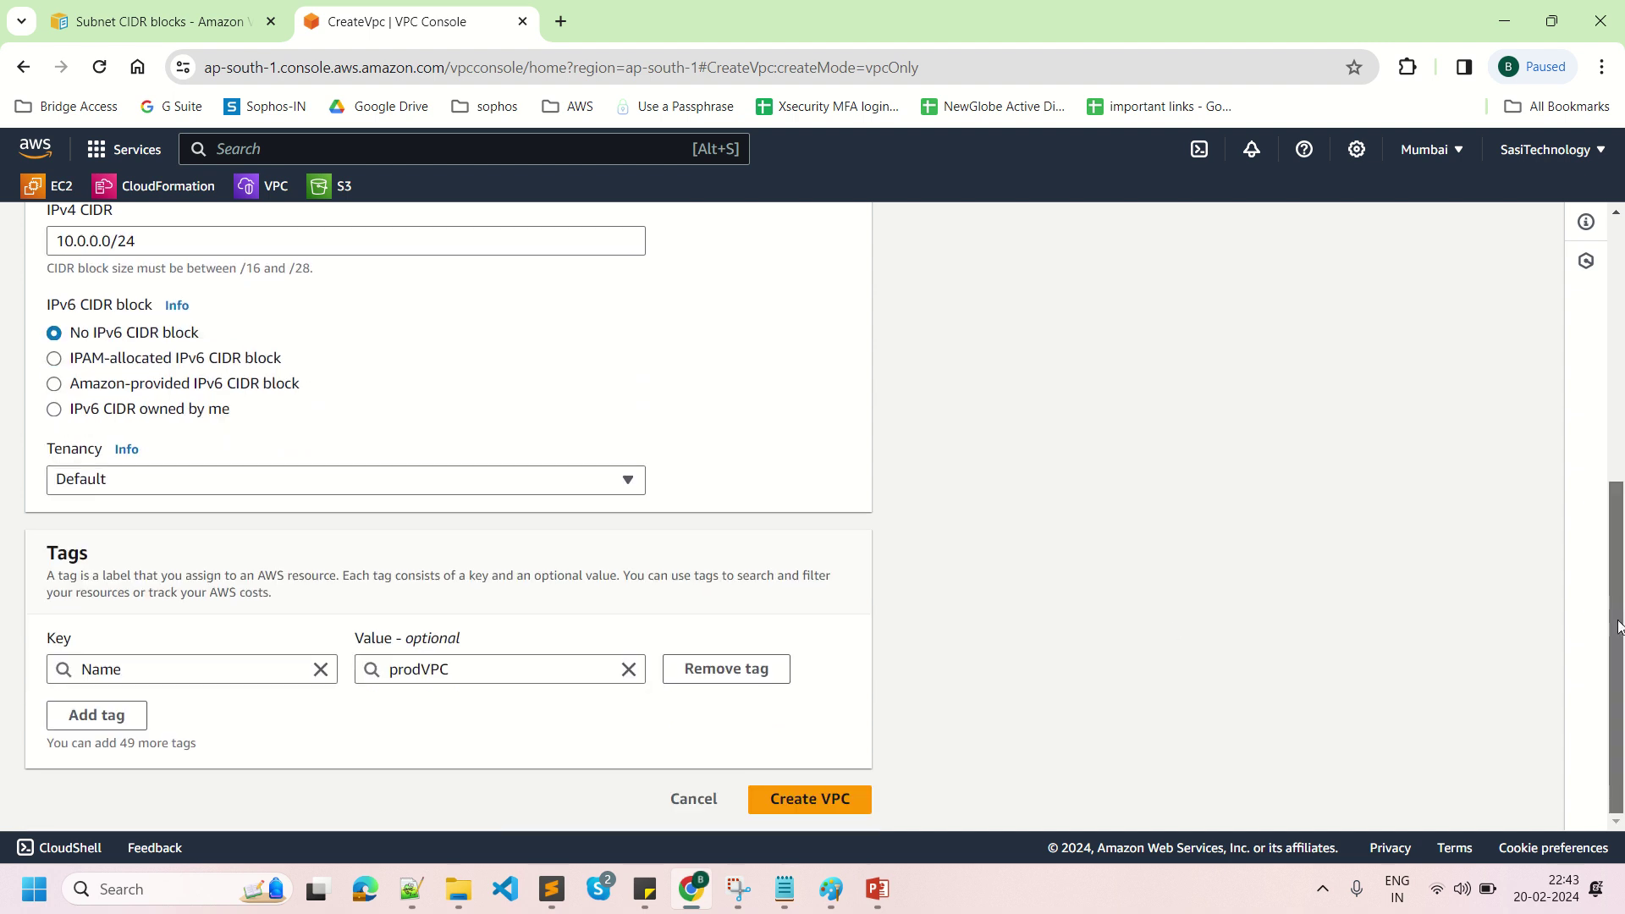
{"action": "left_click", "coordinate": [95, 486]}
{"action": "left_click", "coordinate": [97, 484]}
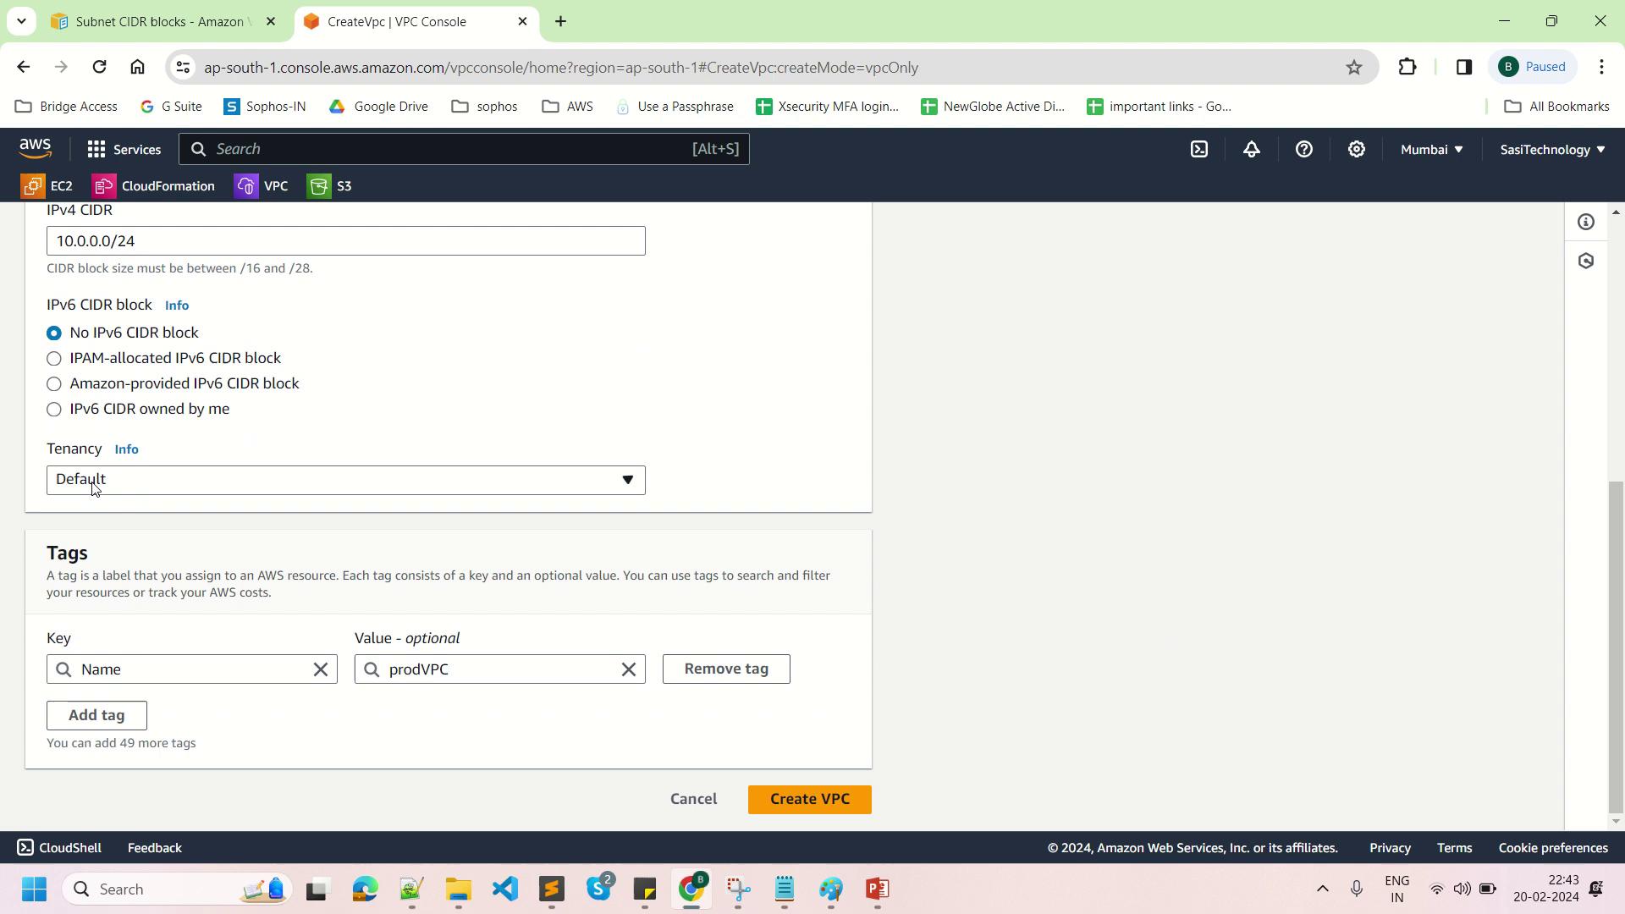
{"action": "left_click", "coordinate": [97, 721]}
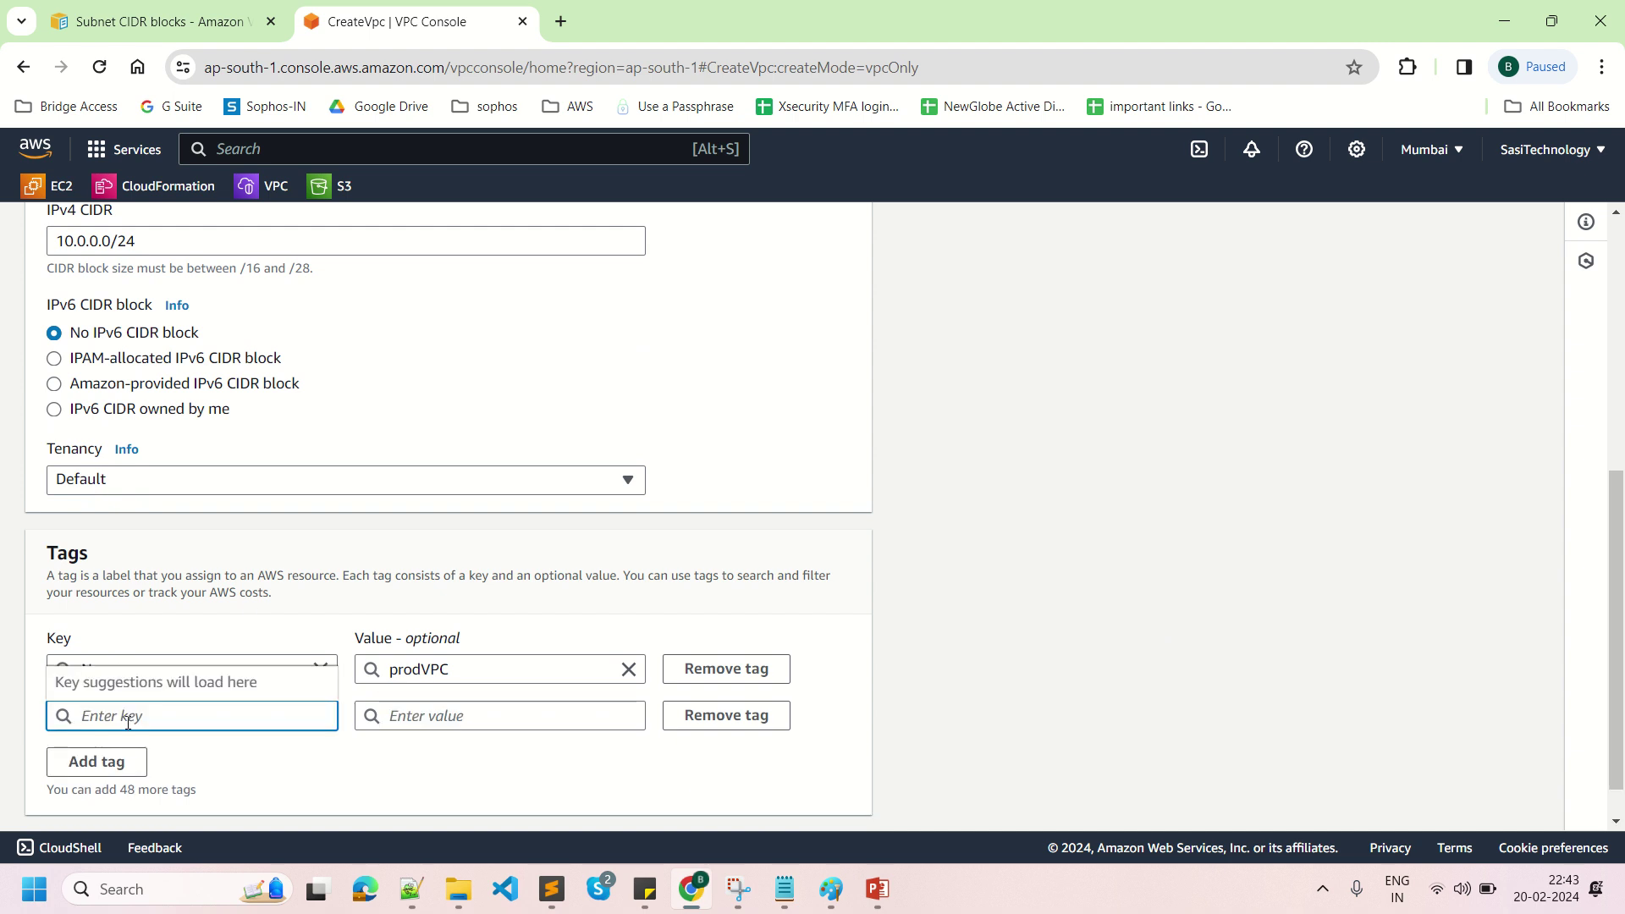
{"action": "type", "text": "env"}
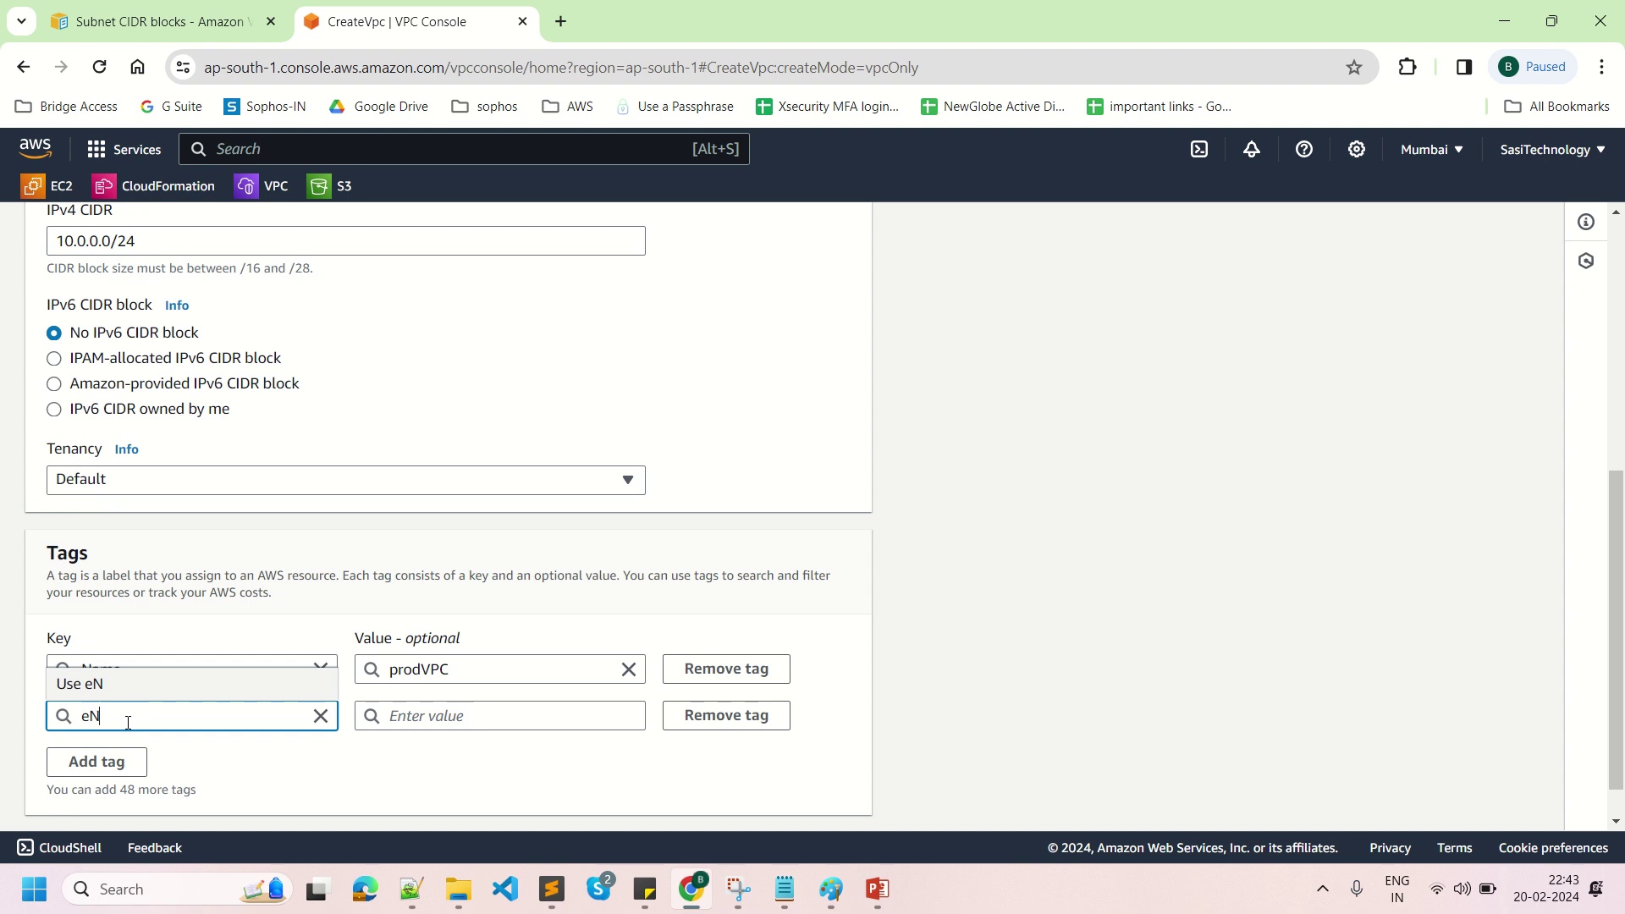
{"action": "key", "text": "BackSpace"}
{"action": "key", "text": "BackSpace"}
{"action": "type", "text": "nv"}
{"action": "left_click", "coordinate": [471, 716]}
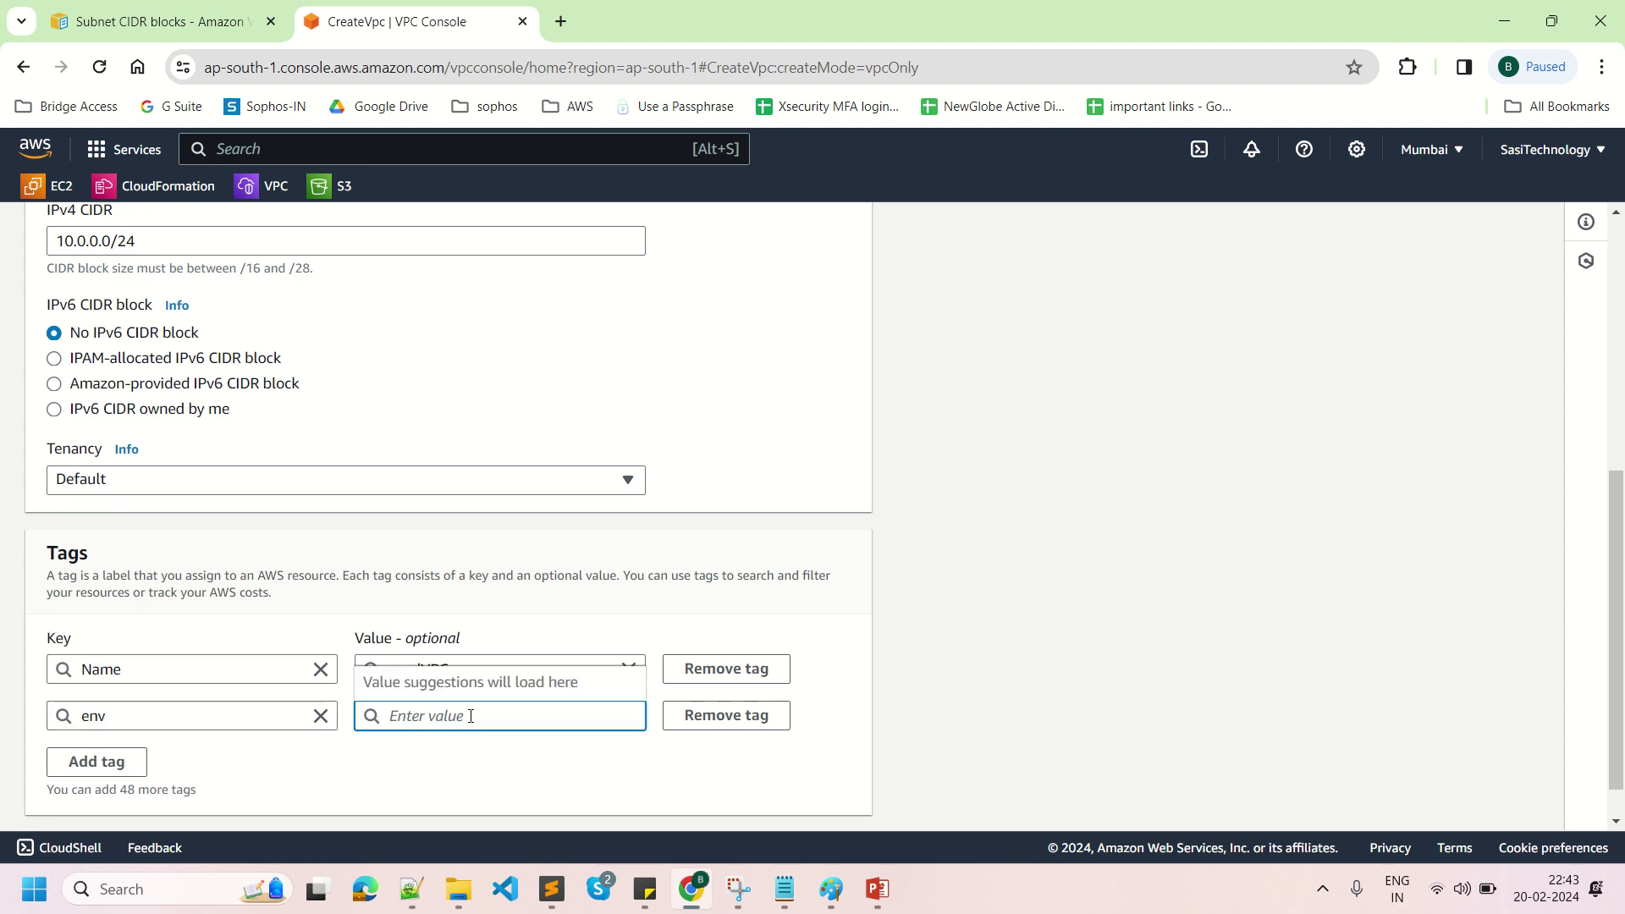
{"action": "type", "text": "Prod"}
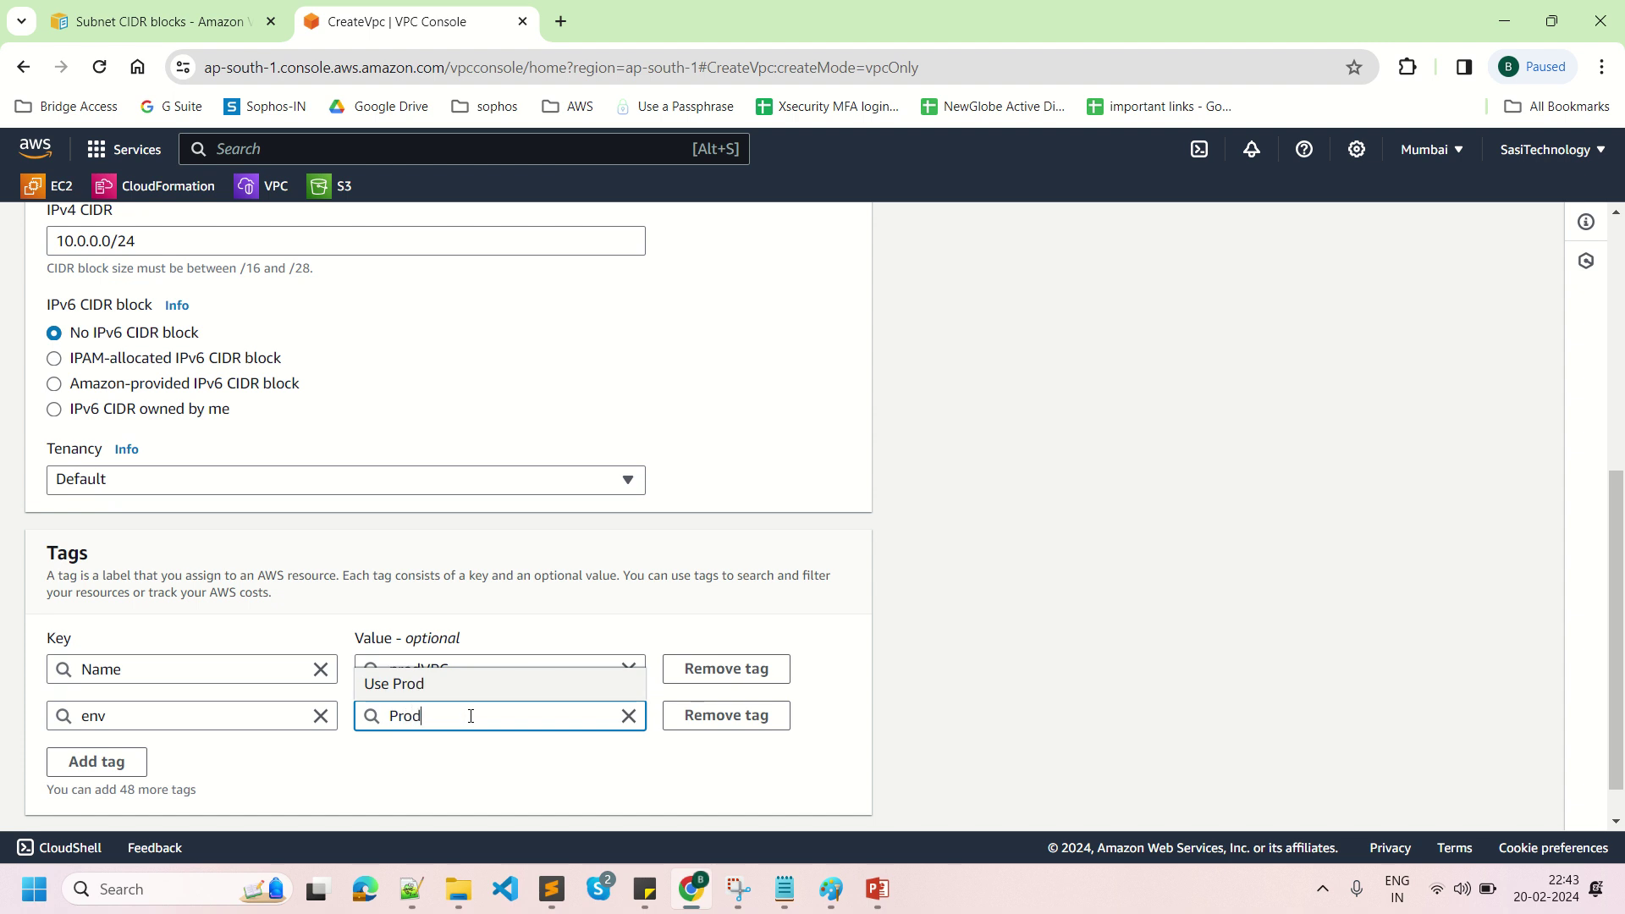
{"action": "left_click", "coordinate": [466, 779]}
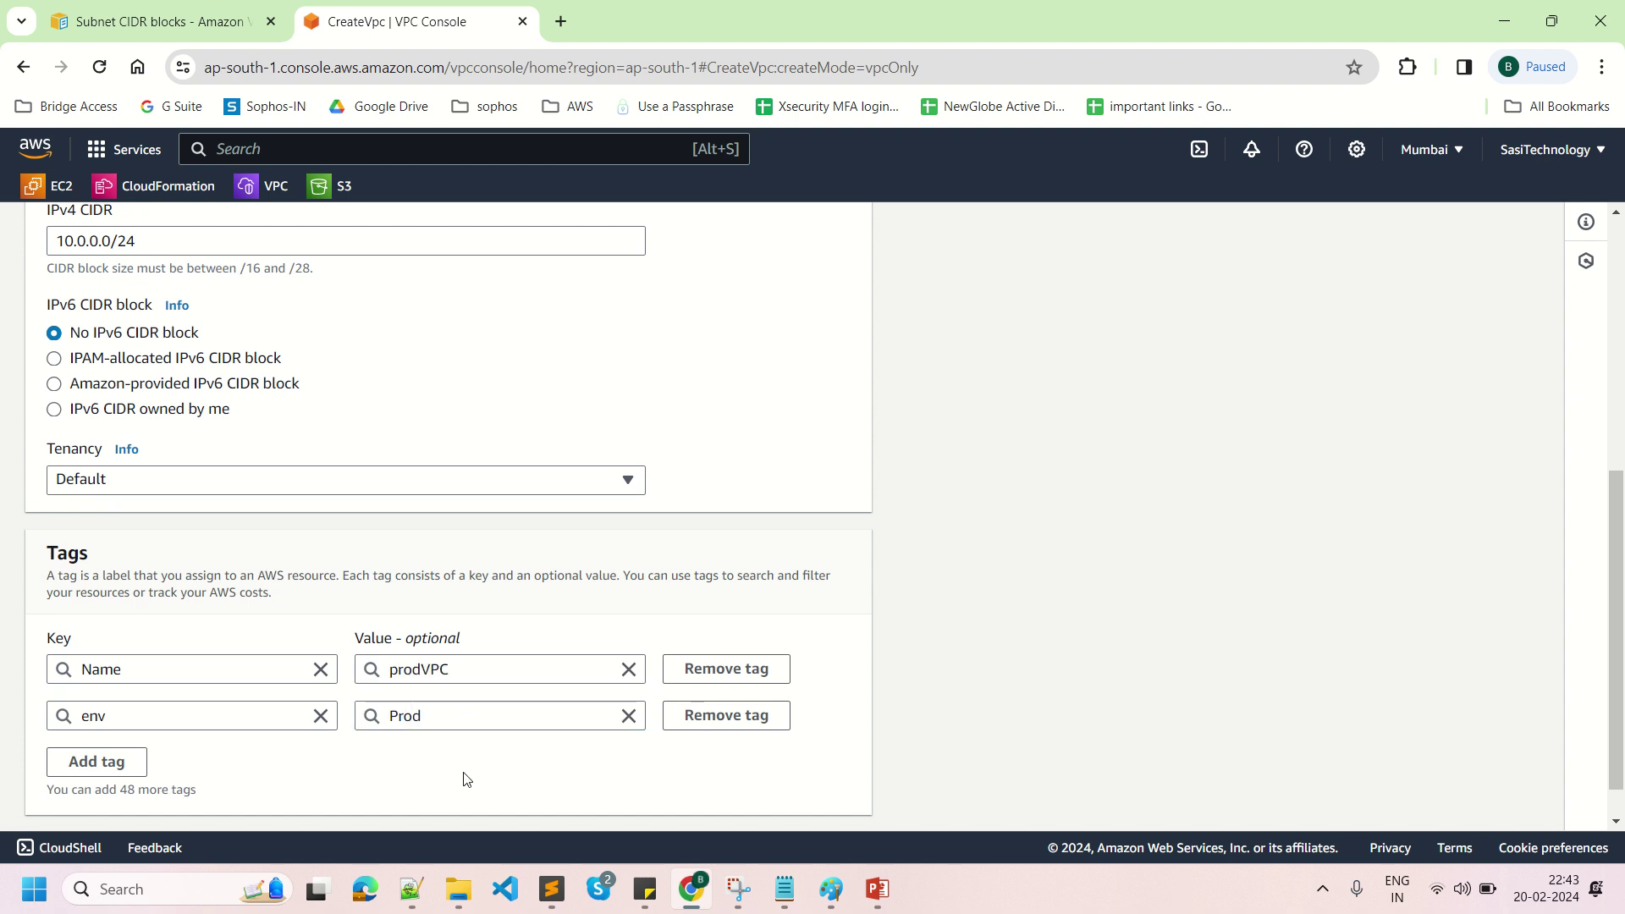
Create the VPC with these settings and dismiss the notification on its details page.
{"action": "scroll", "coordinate": [1171, 718], "scroll_direction": "down", "scroll_amount": 1}
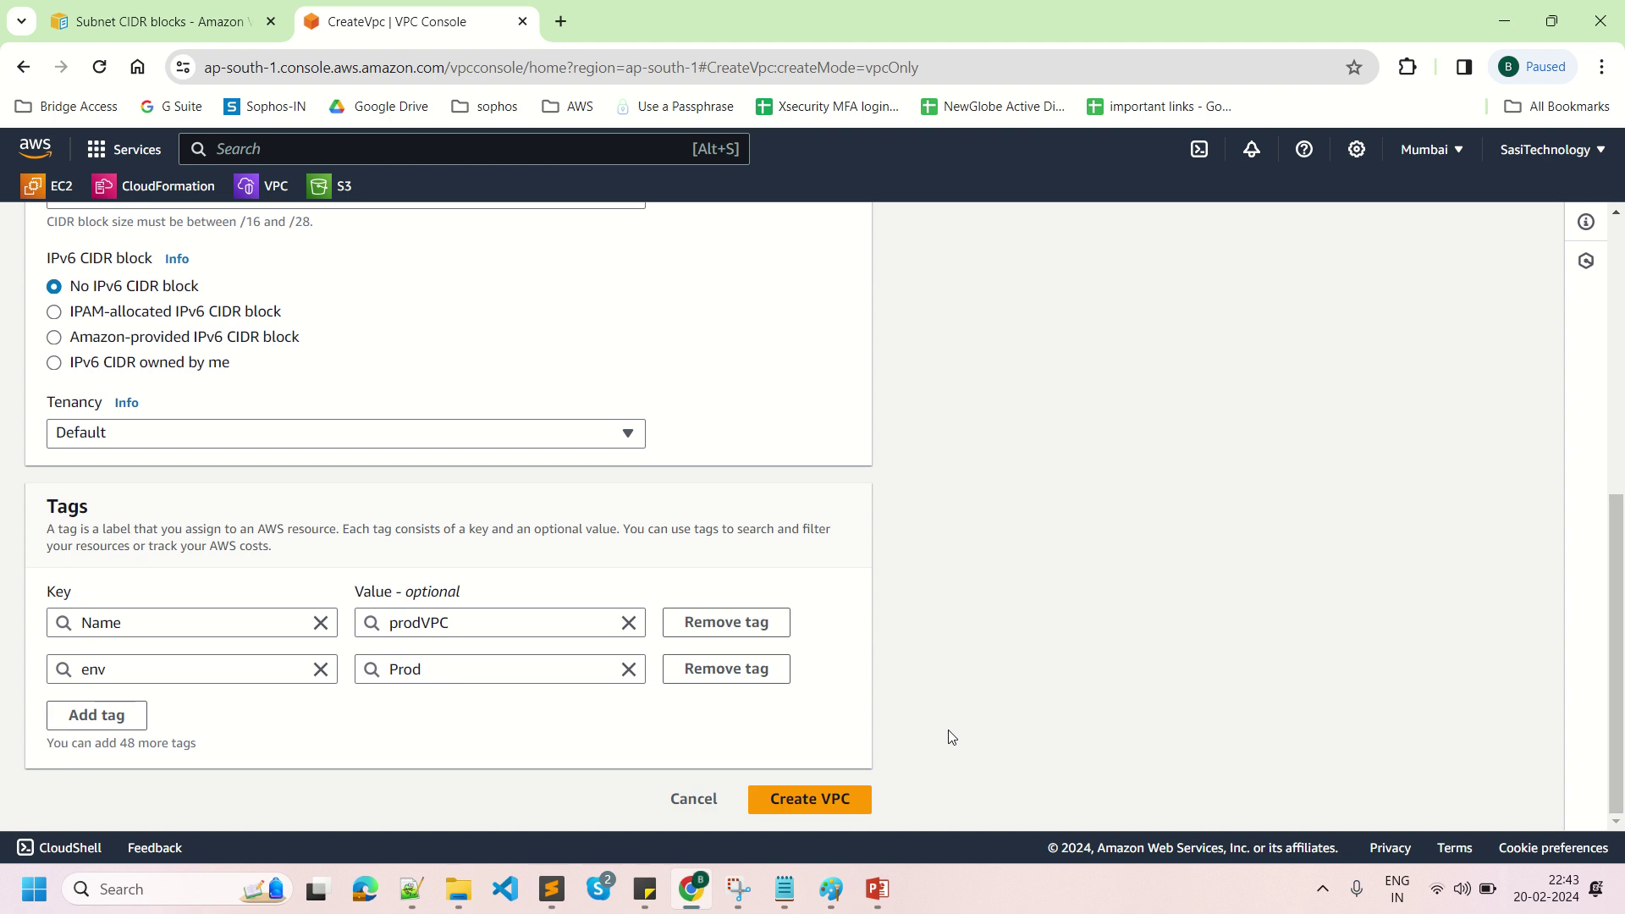
{"action": "left_click", "coordinate": [780, 808]}
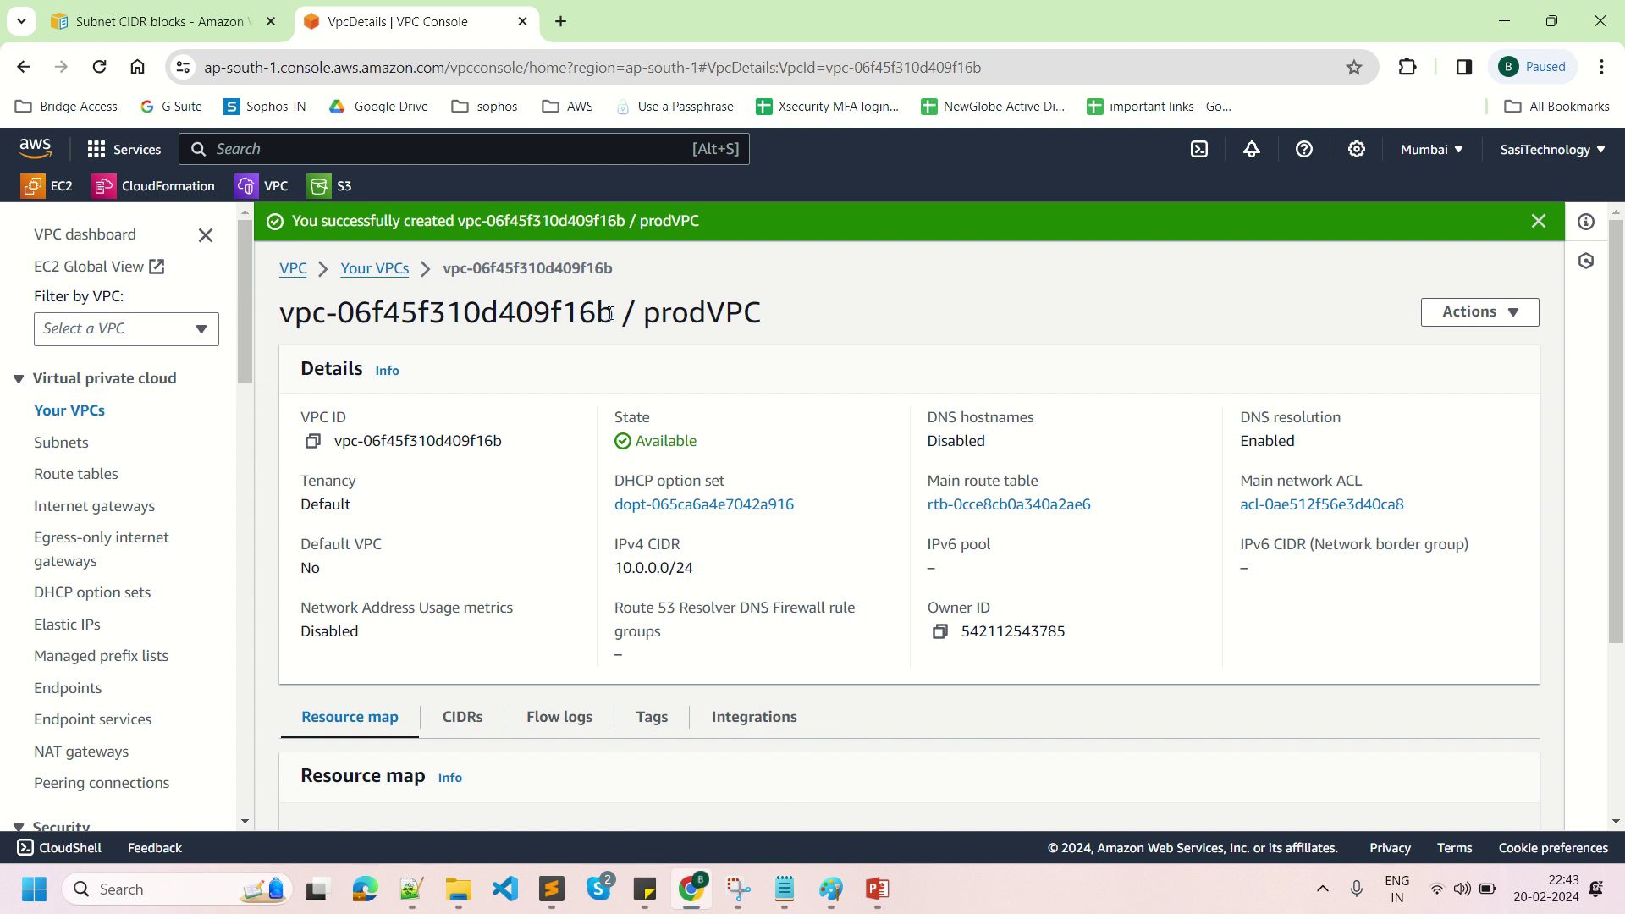
{"action": "left_click_drag", "start_coordinate": [609, 313], "coordinate": [285, 315]}
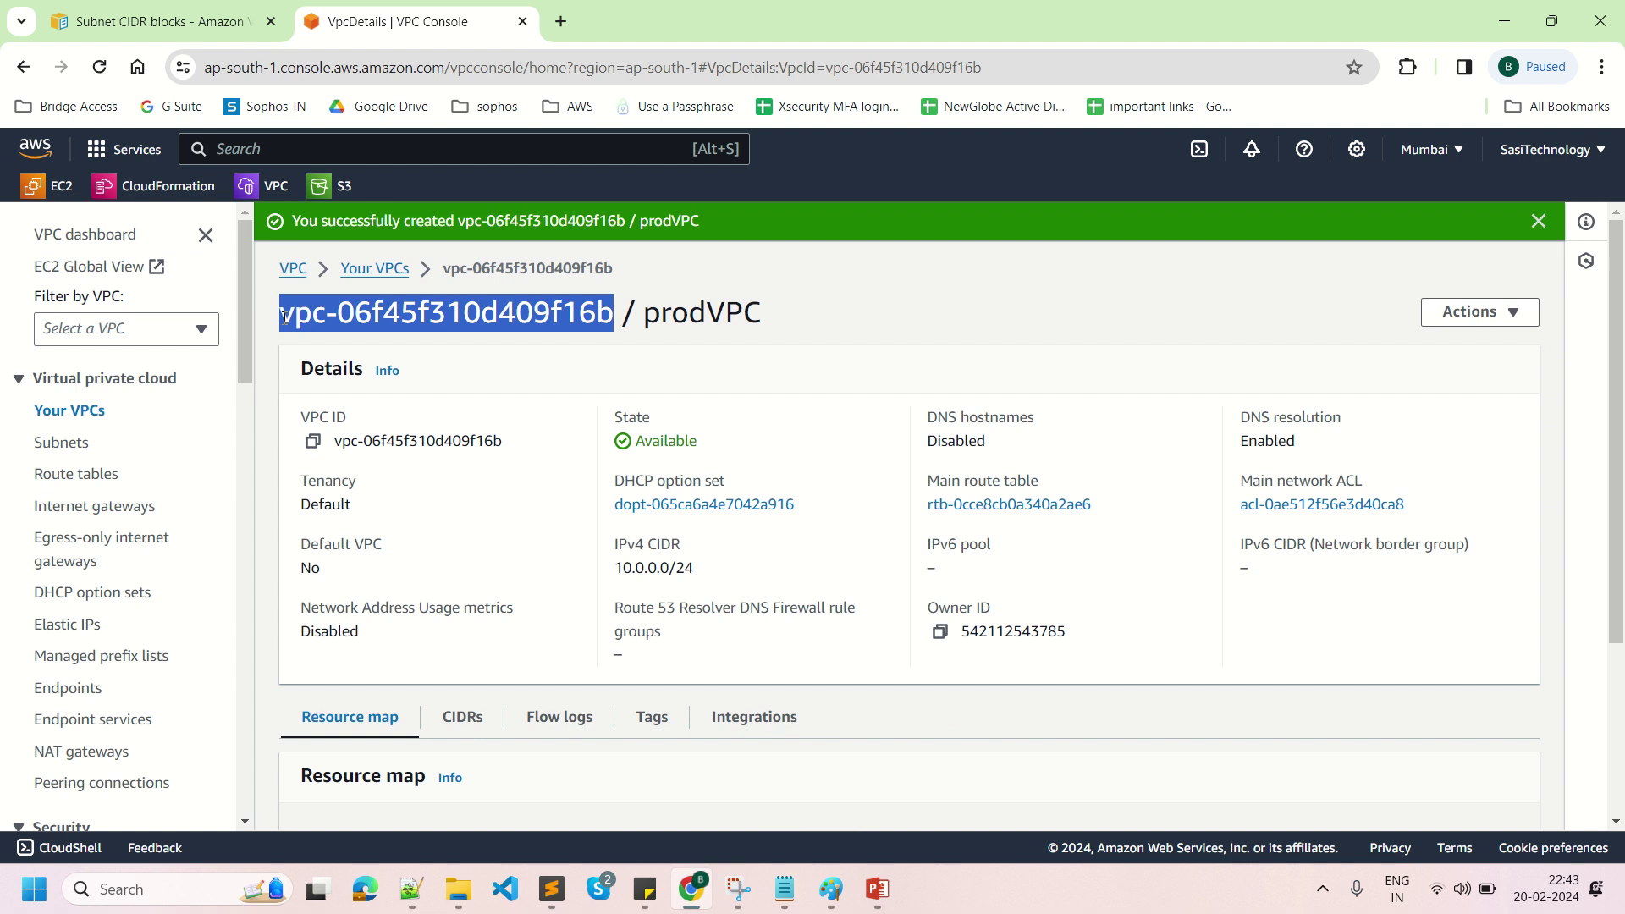
{"action": "left_click_drag", "start_coordinate": [639, 339], "coordinate": [786, 327]}
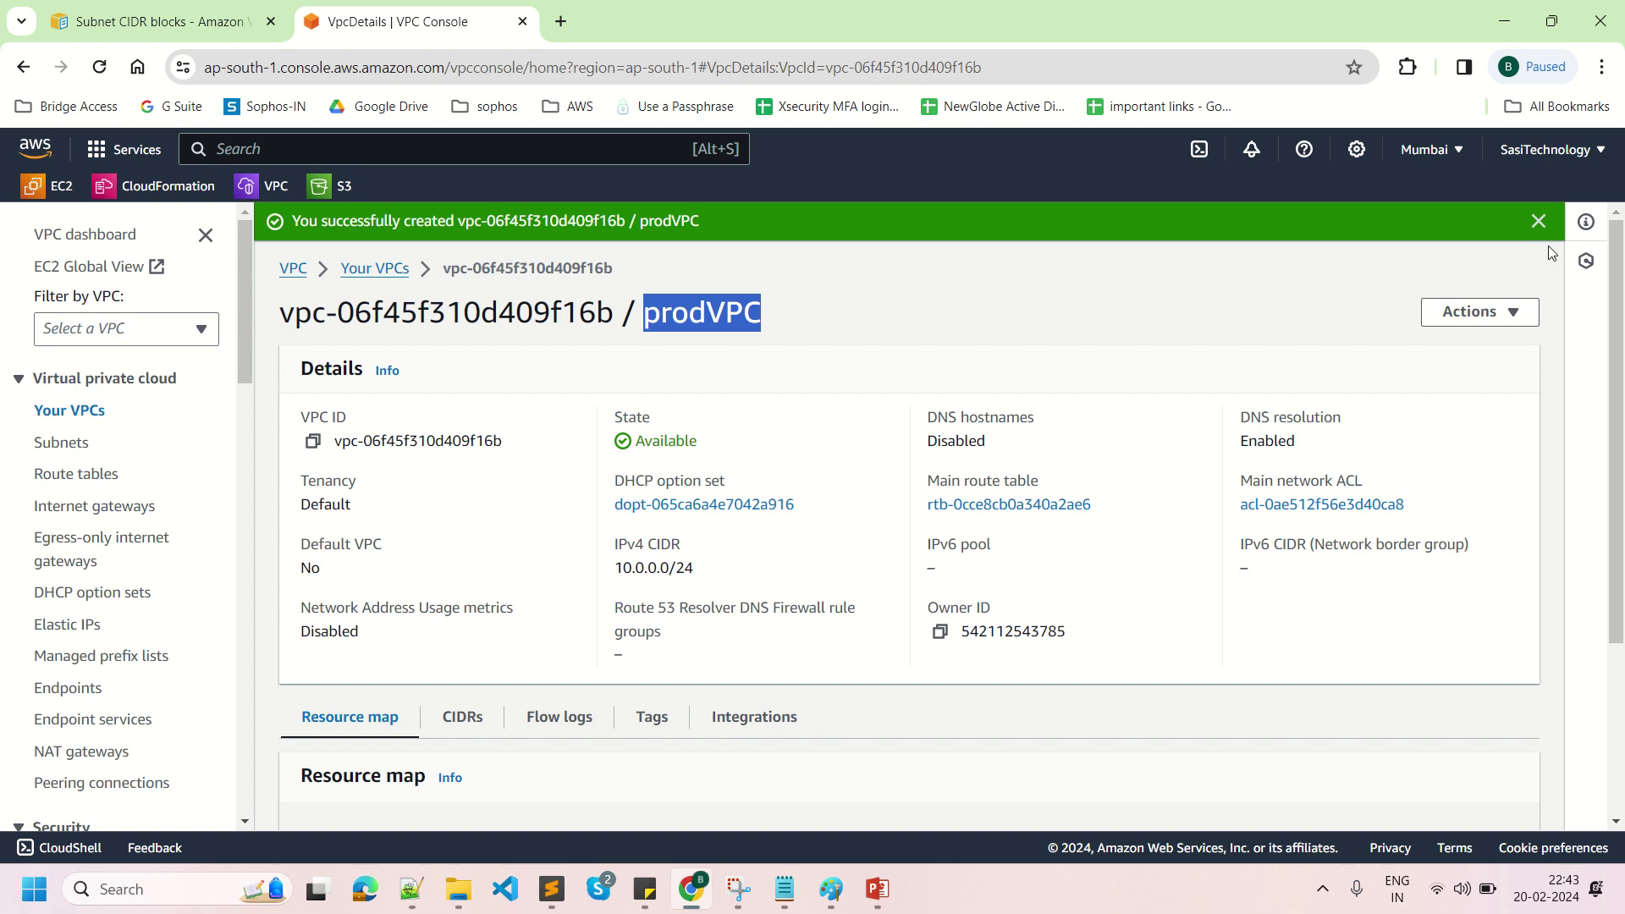
{"action": "left_click", "coordinate": [1539, 221]}
Enable DNS hostnames in the settings of prodVPC and save the change.
{"action": "left_click", "coordinate": [1497, 274]}
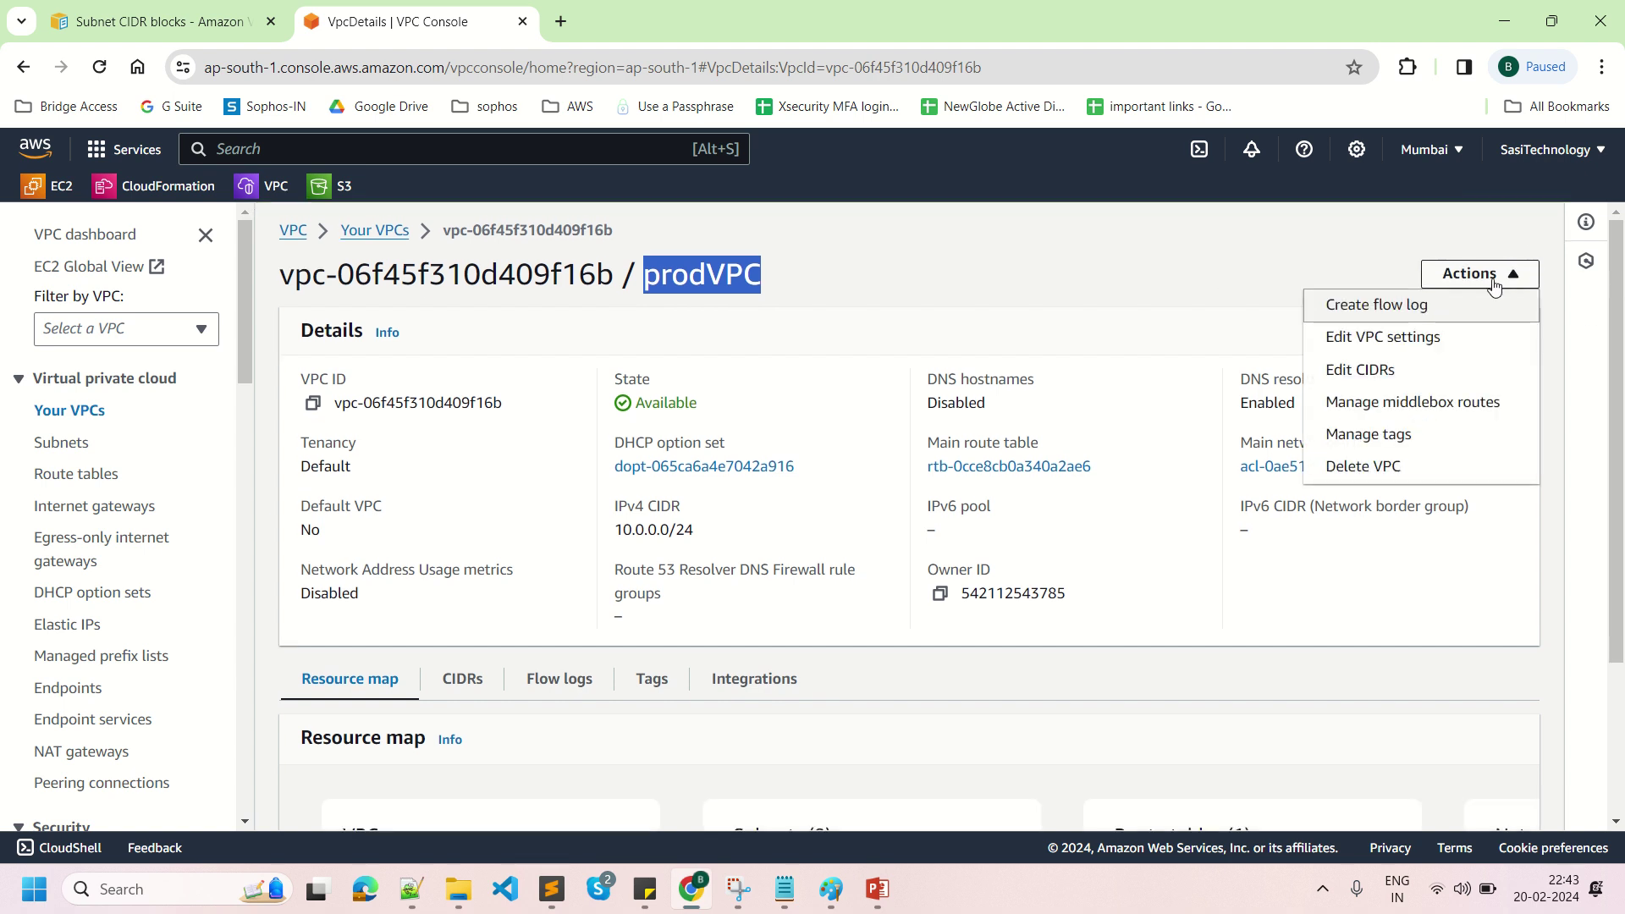
{"action": "left_click", "coordinate": [1411, 337]}
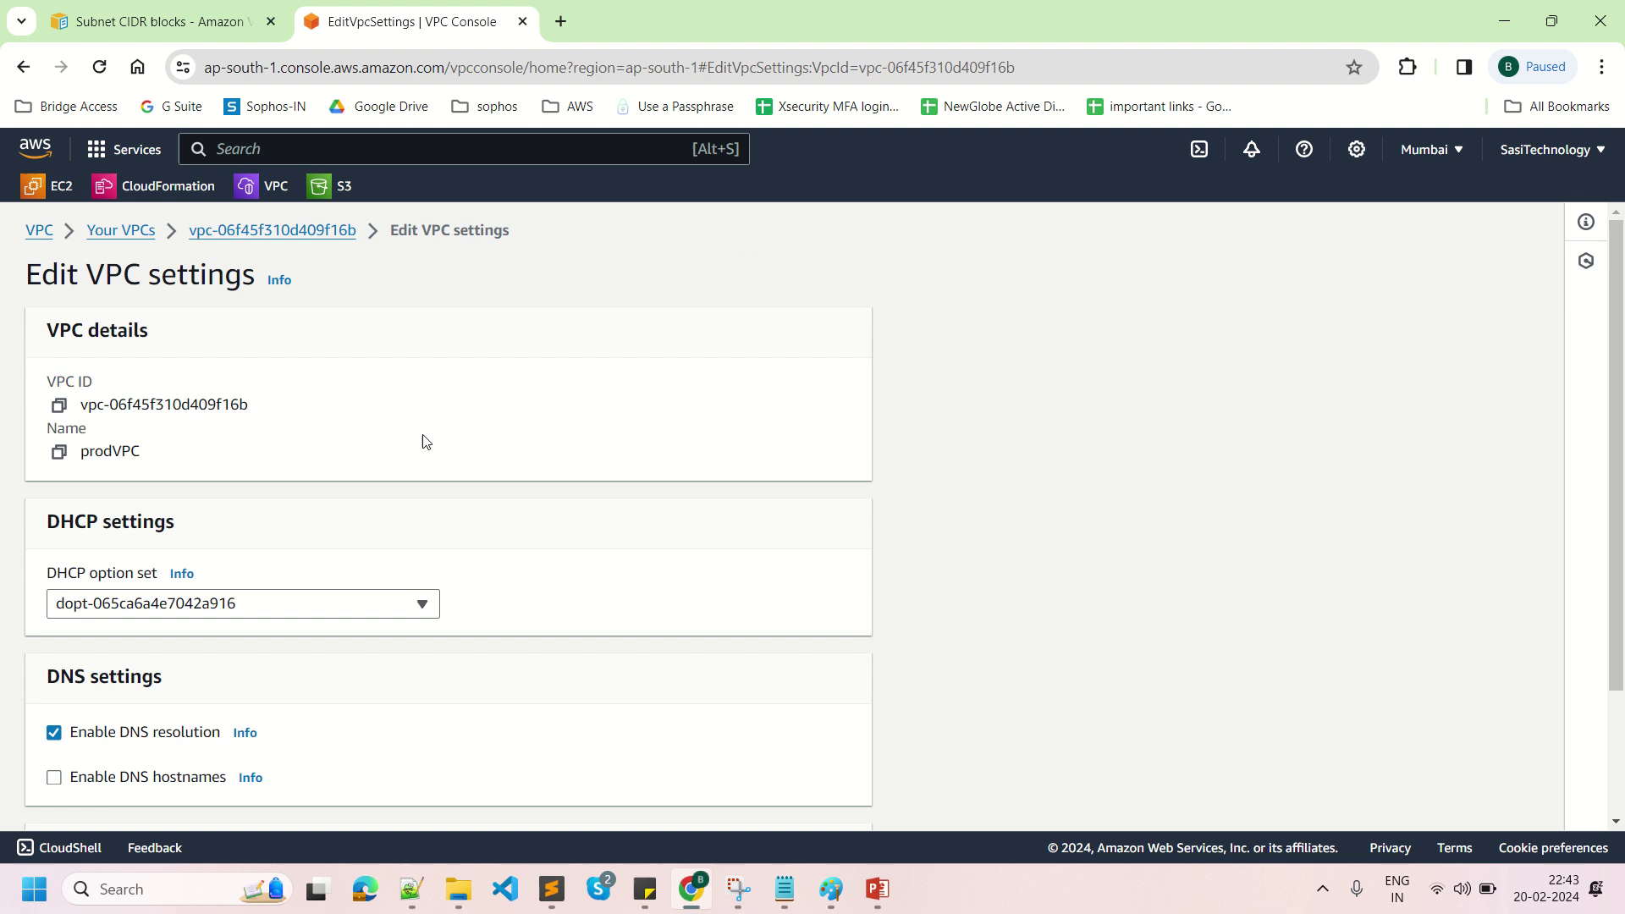
{"action": "scroll", "coordinate": [1623, 508], "scroll_direction": "down", "scroll_amount": 3}
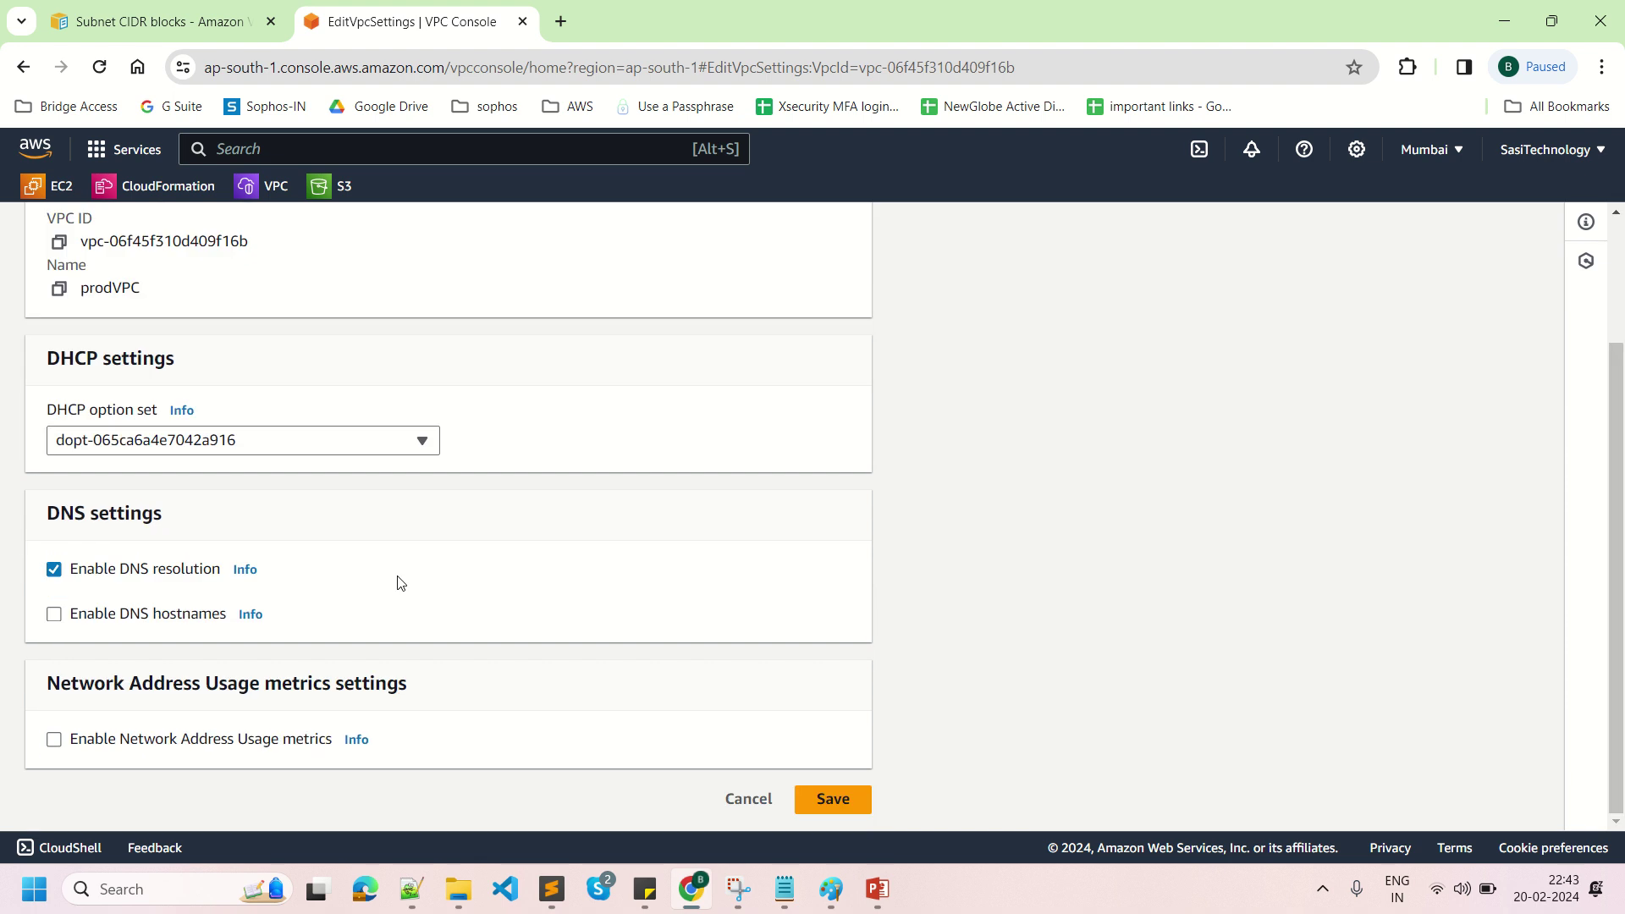
{"action": "left_click", "coordinate": [51, 617]}
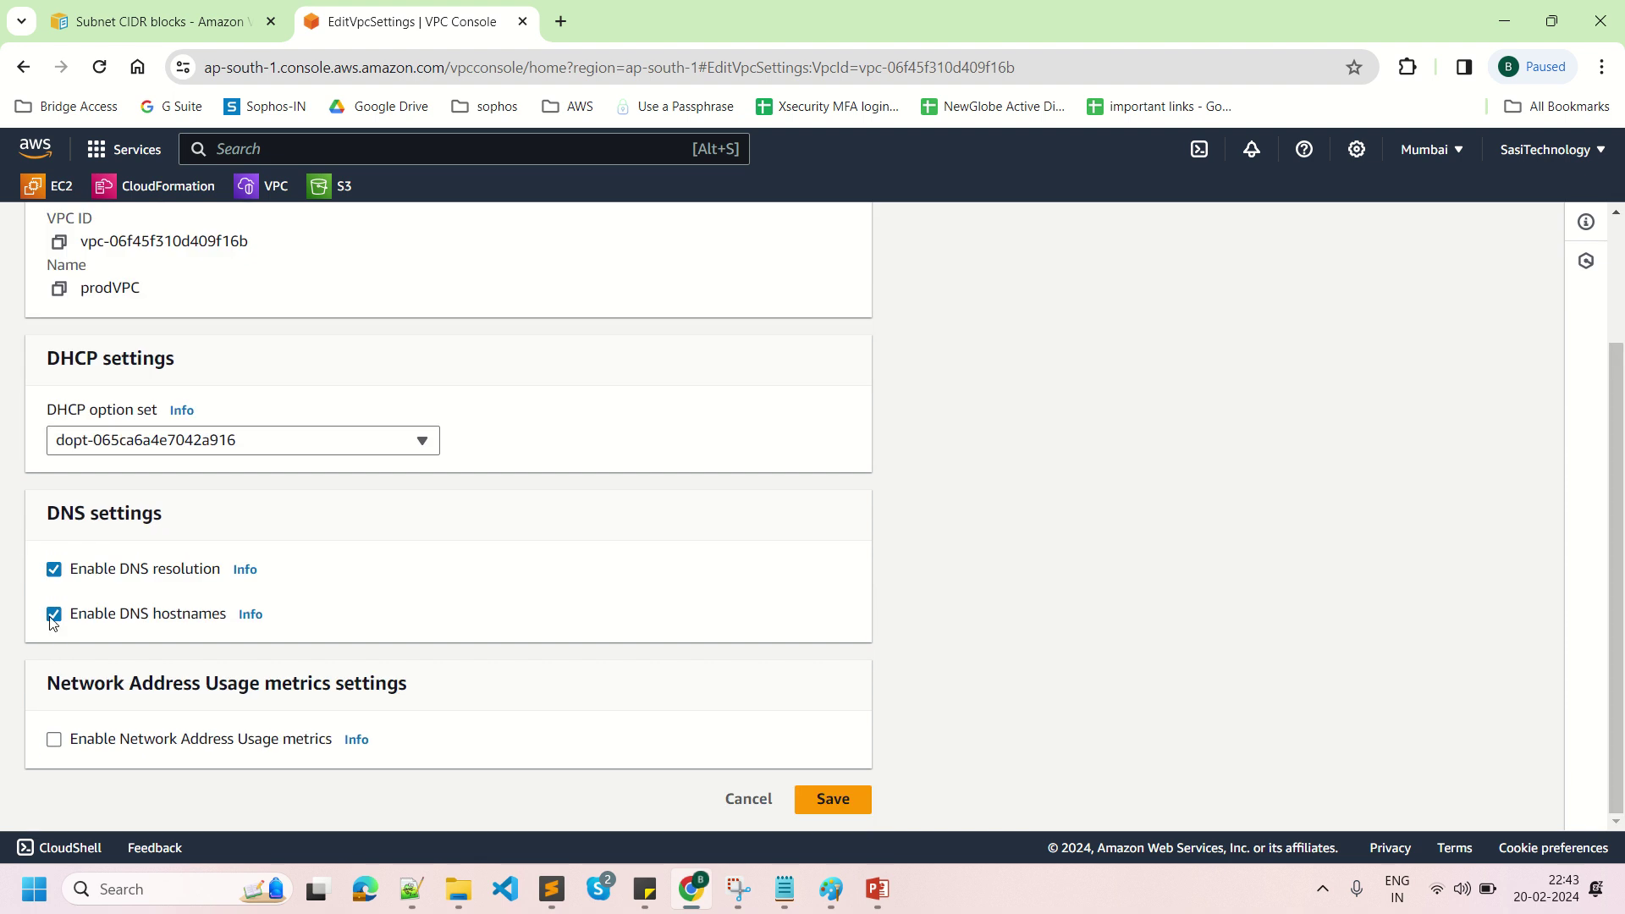
{"action": "left_click", "coordinate": [837, 811]}
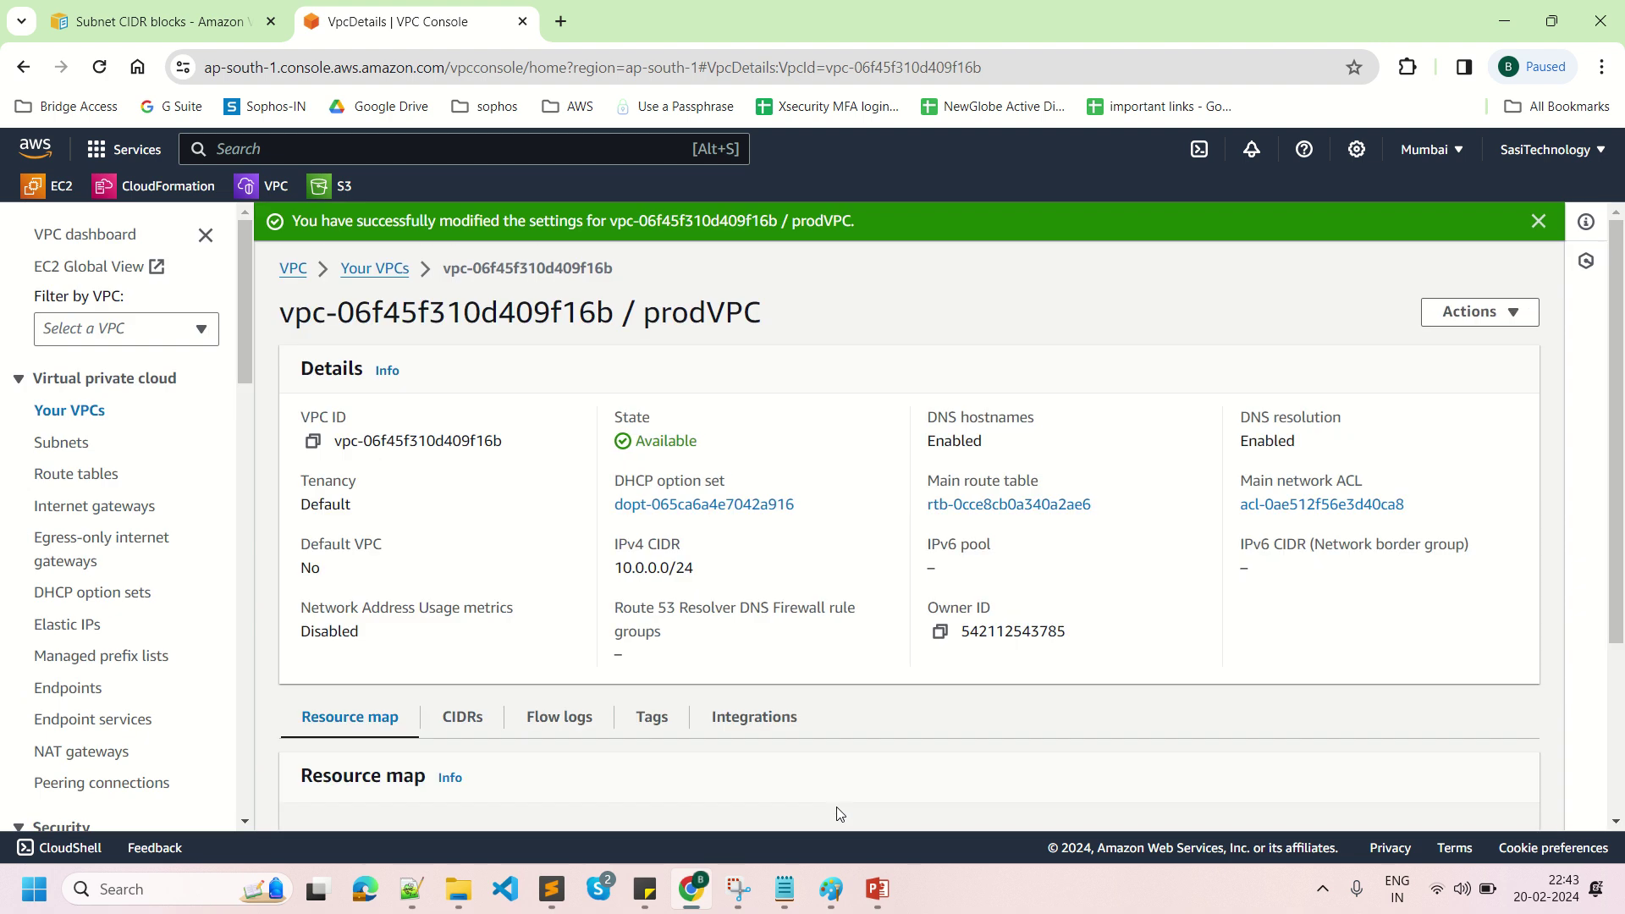
Select prodVPC in the list of VPCs and enlarge its details pane to examine its IPv4 CIDR.
{"action": "left_click", "coordinate": [372, 269]}
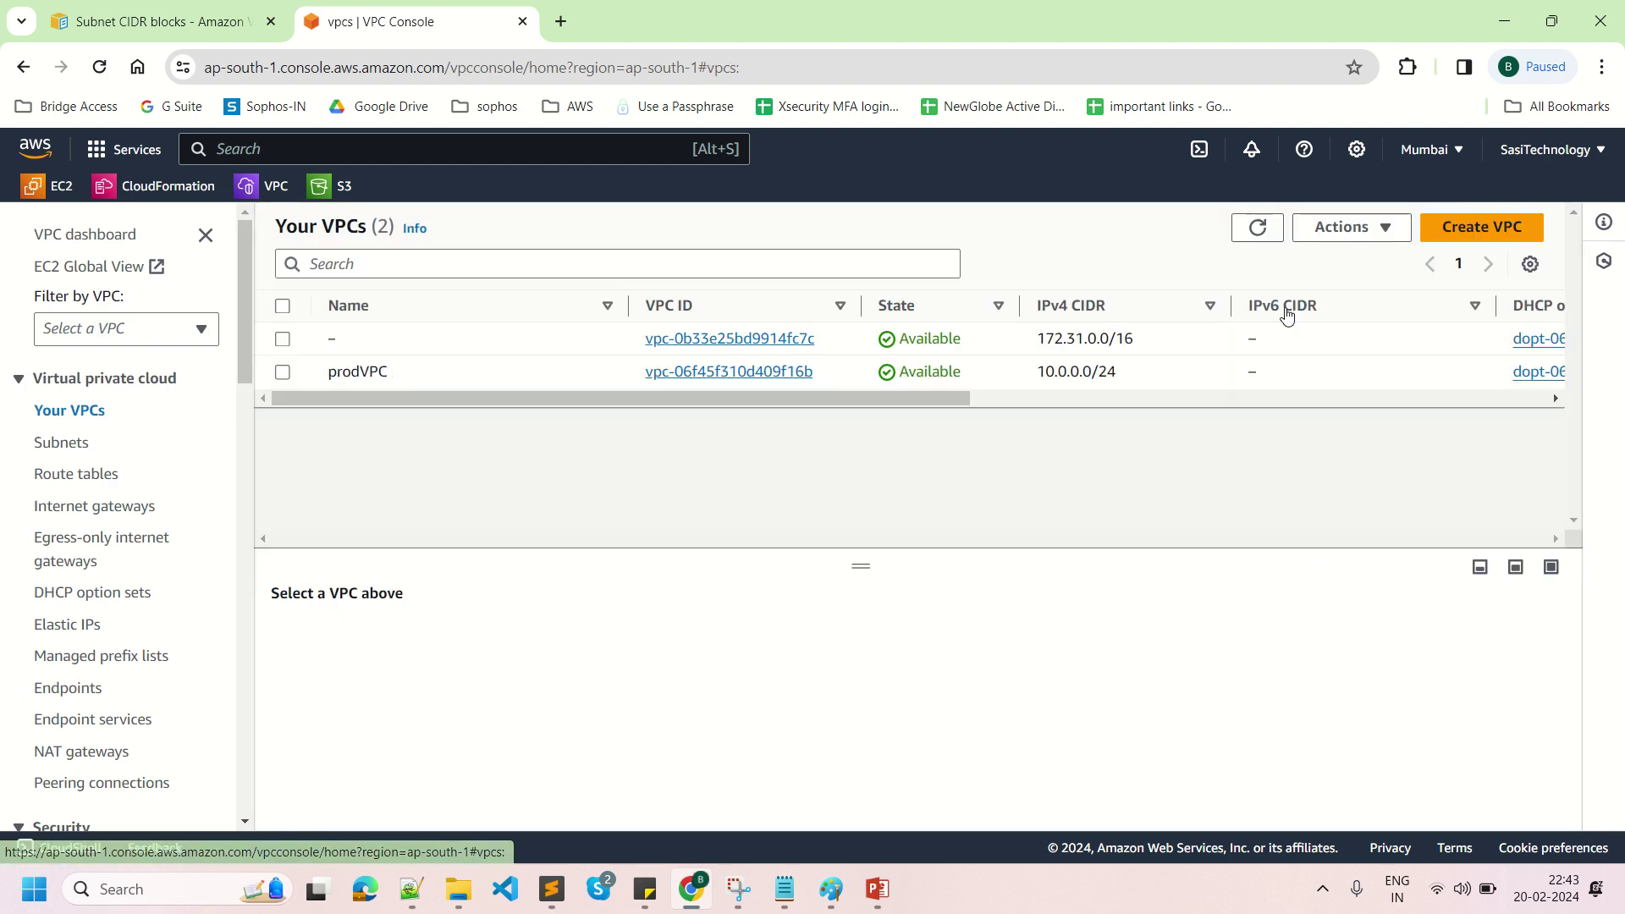
{"action": "left_click", "coordinate": [282, 372]}
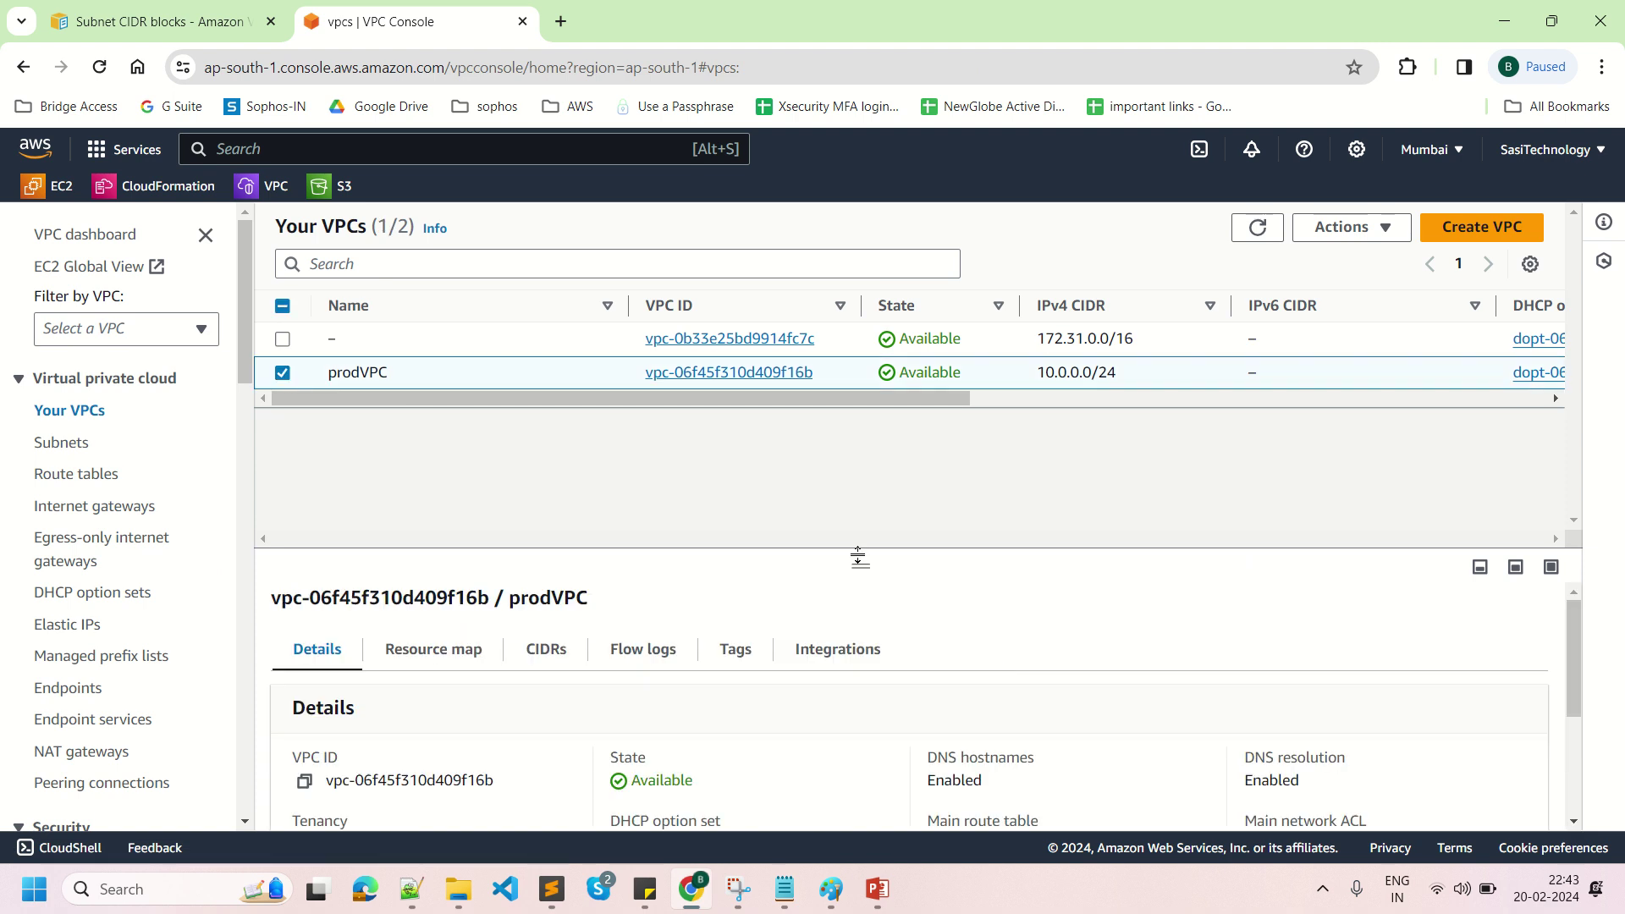
{"action": "left_click_drag", "start_coordinate": [860, 555], "coordinate": [847, 446]}
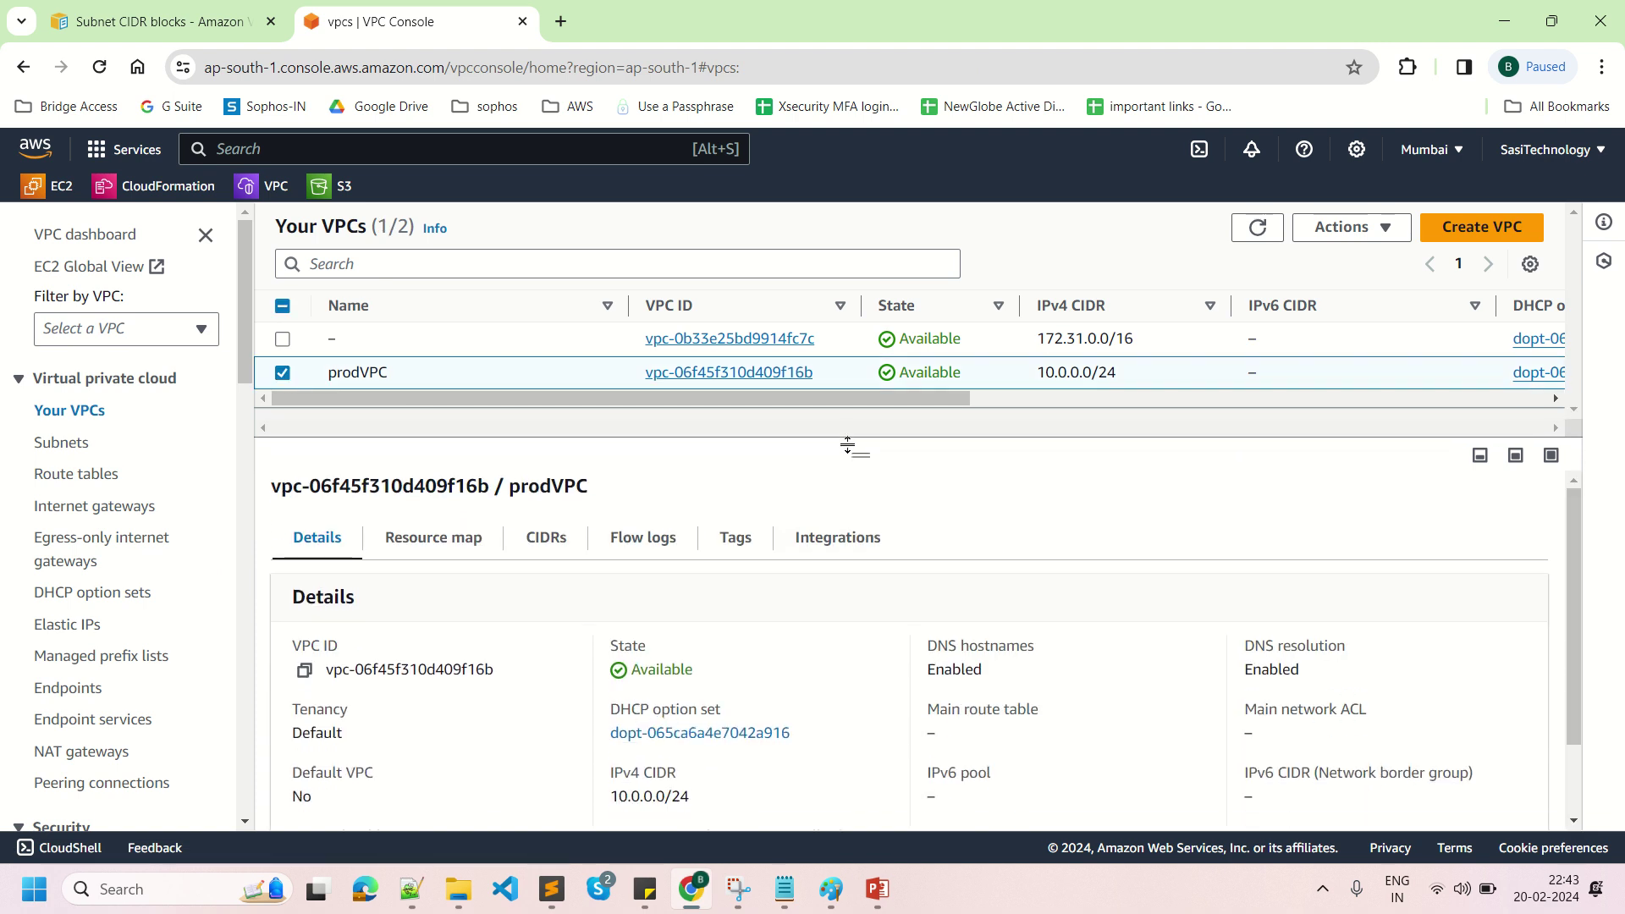
{"action": "left_click_drag", "start_coordinate": [908, 396], "coordinate": [974, 371]}
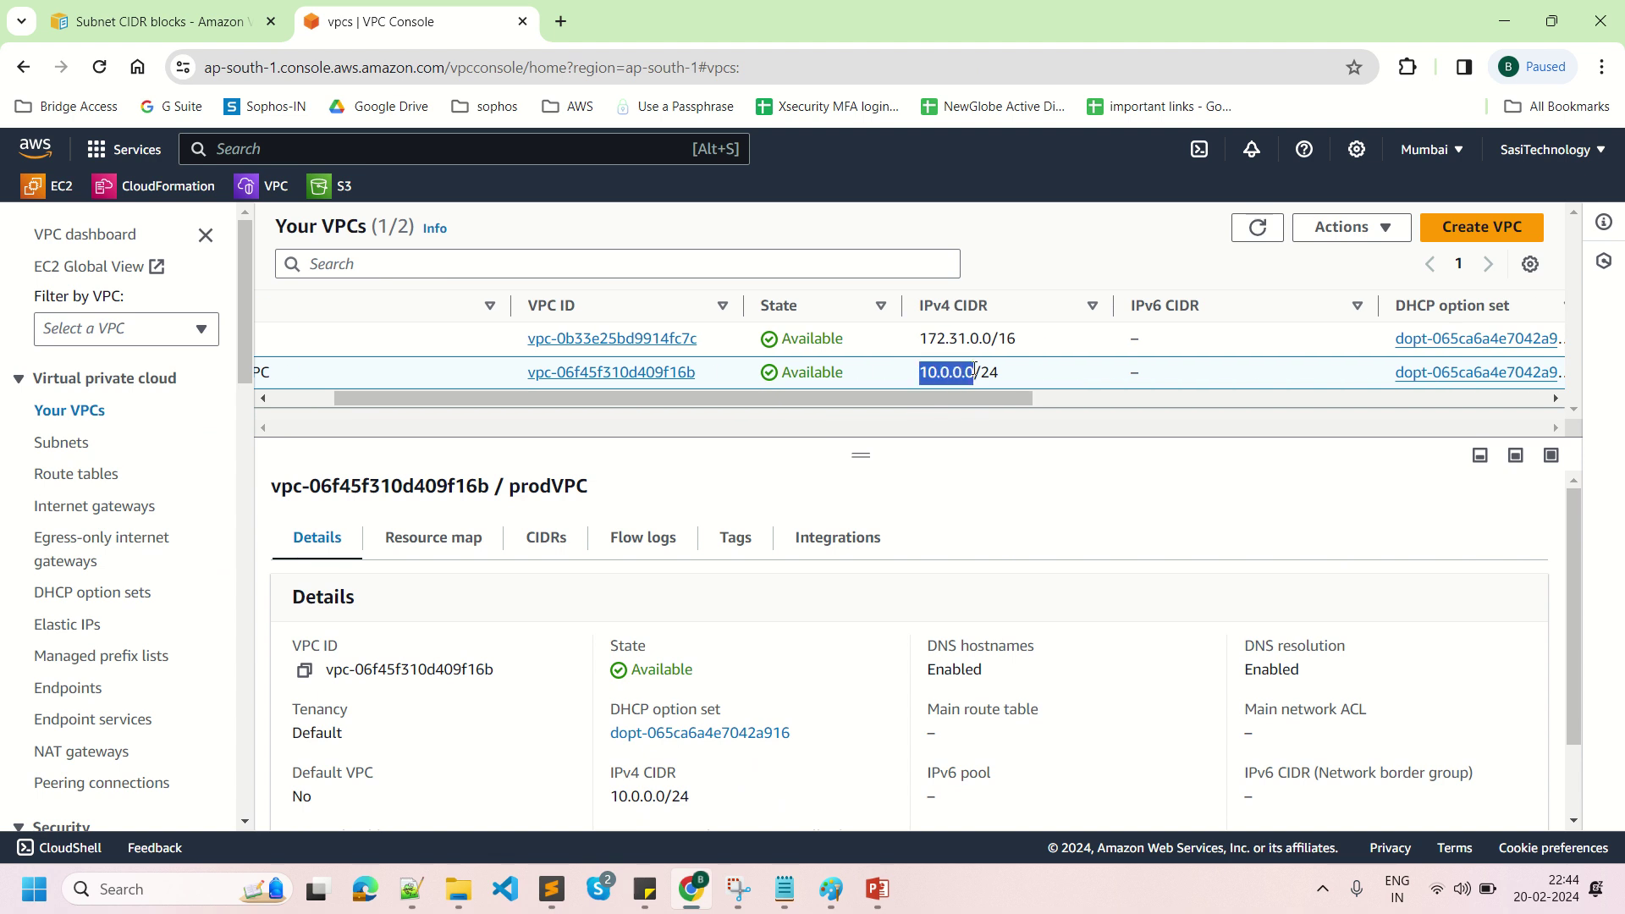
Switch to Paint and add a text box about 679 × 292 px beside the VPC diagram, starting with 10.0.0.0/24.
{"action": "left_click", "coordinate": [834, 889]}
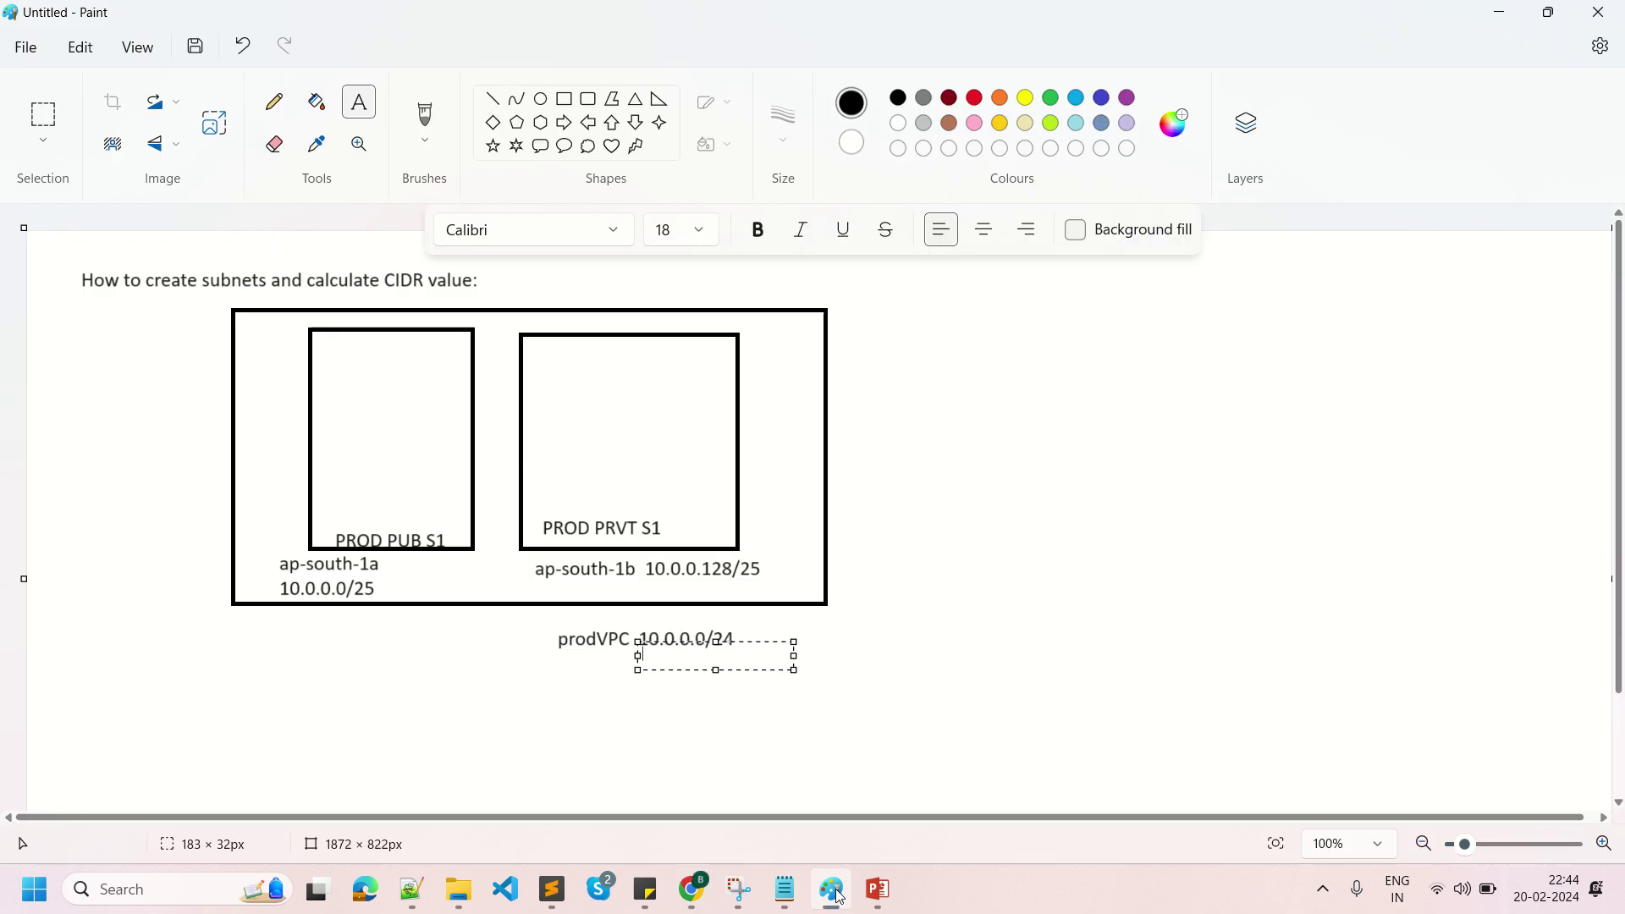
{"action": "left_click", "coordinate": [362, 105]}
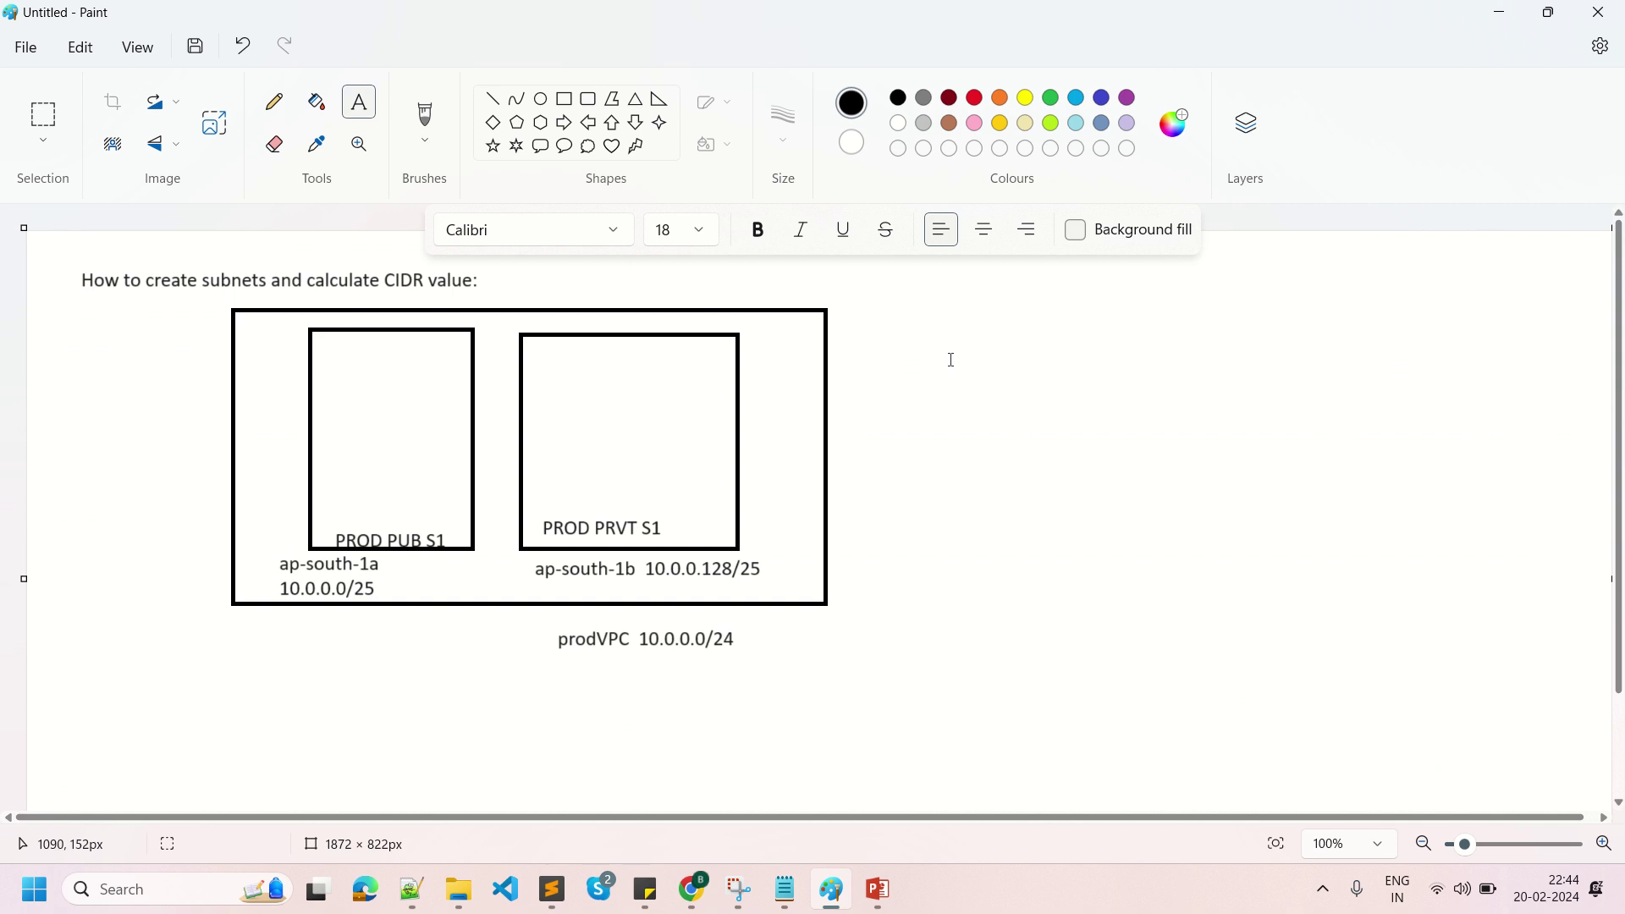
{"action": "left_click_drag", "start_coordinate": [912, 283], "coordinate": [1487, 531]}
{"action": "type", "text": "10.0.0.0"}
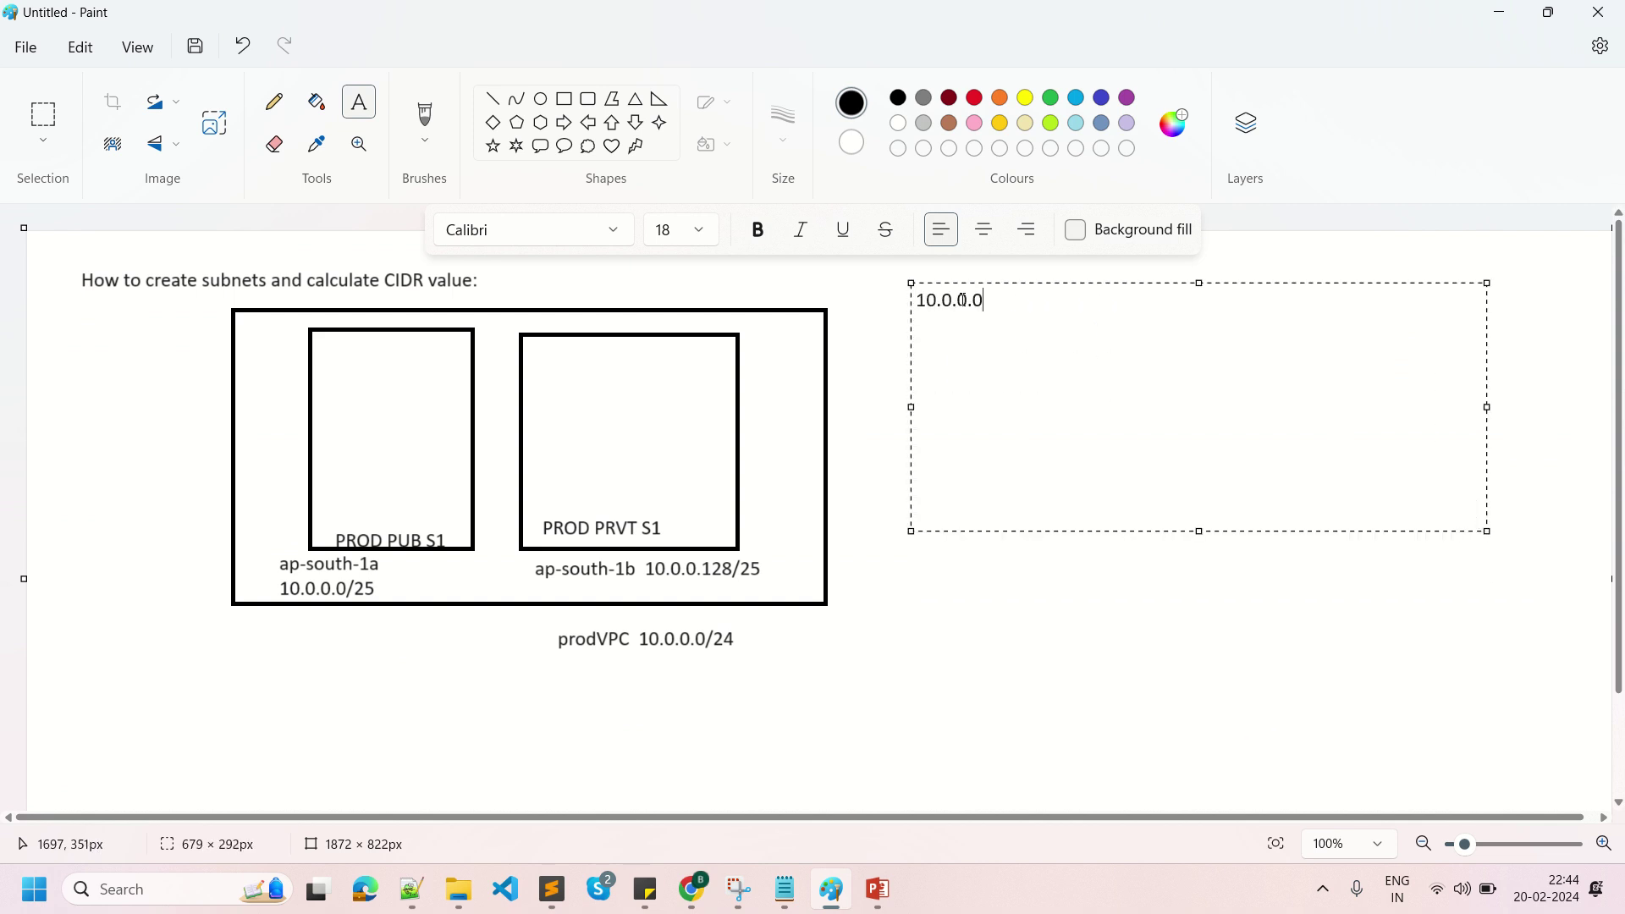
{"action": "type", "text": "/24"}
Add a line below 10.0.0.0/24 reading "total no of hosts = 2 ^ ( no total bits -no of network bits)".
{"action": "key", "text": "Return"}
{"action": "type", "text": "total no of hosts "}
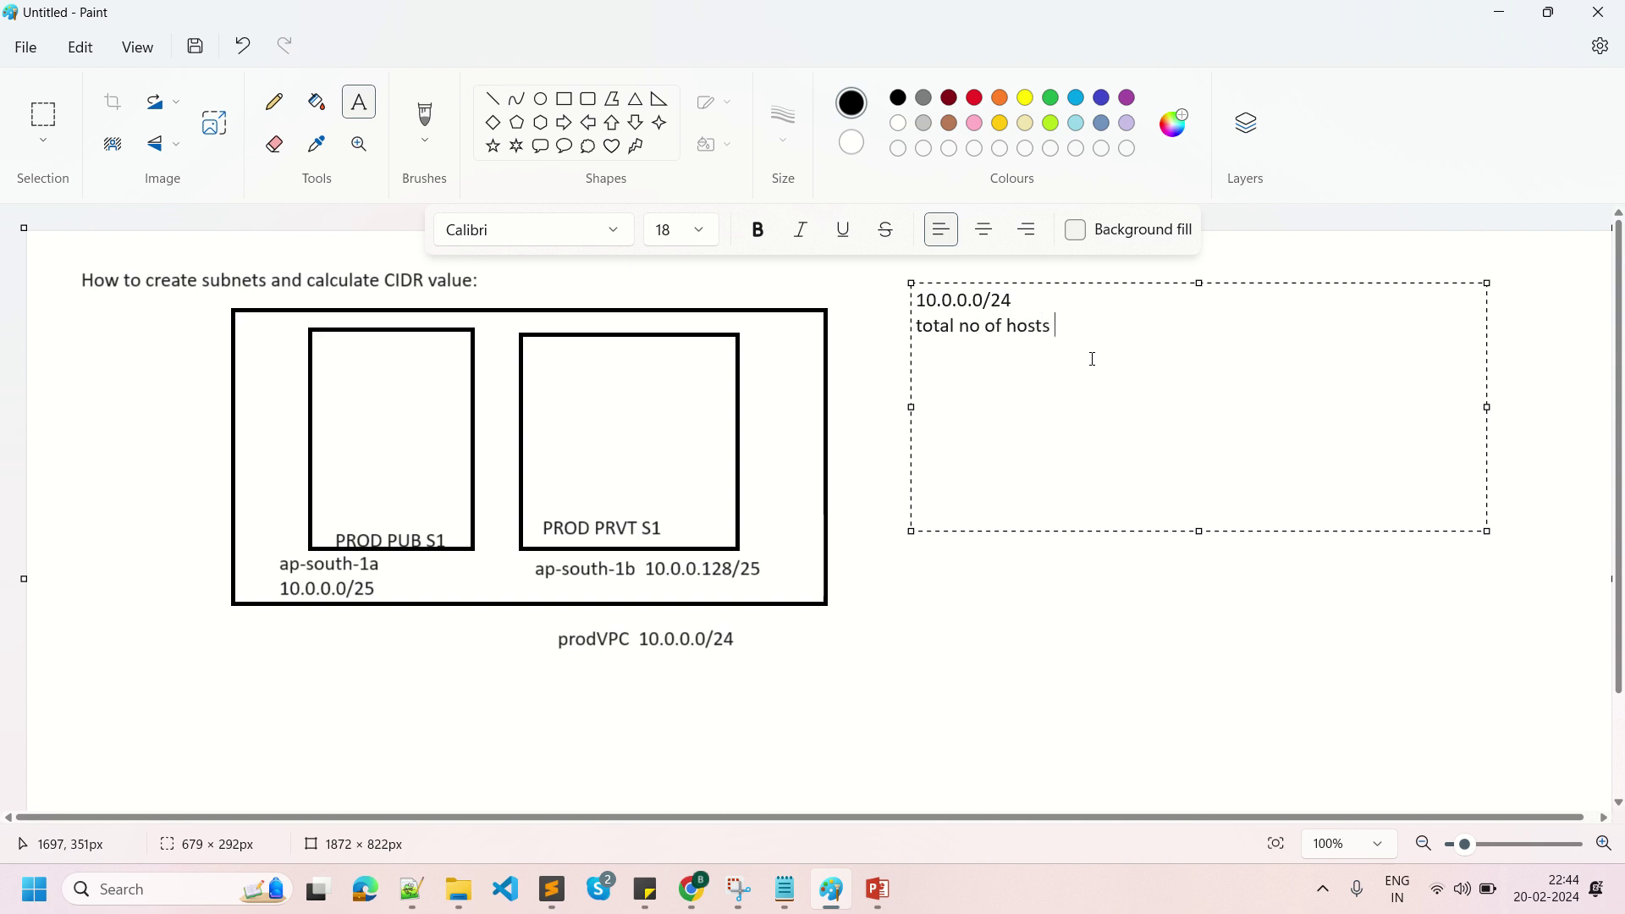
{"action": "type", "text": "=  2 ^ ( nof"}
{"action": "key", "text": "BackSpace"}
{"action": "type", "text": "tt"}
{"action": "key", "text": "BackSpace"}
{"action": "type", "text": "otal bits -no of net"}
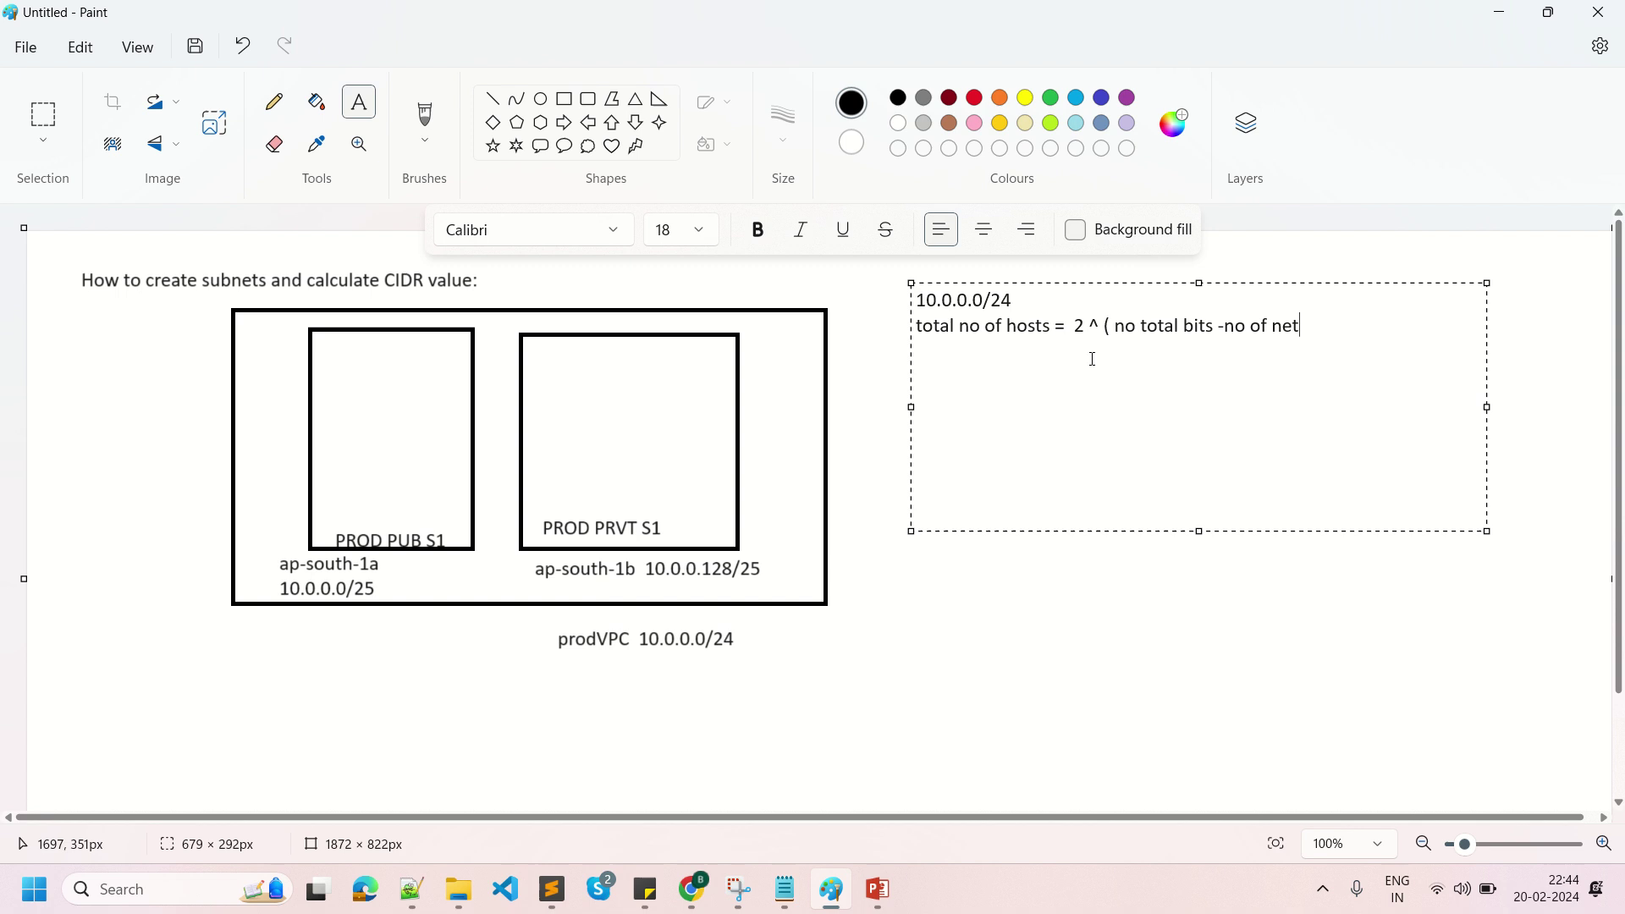
{"action": "type", "text": "work bits)"}
Insert the bit sum "8+ 8+8+8 =32" on its own line directly beneath the 10.0.0.0/24 address.
{"action": "left_click_drag", "start_coordinate": [984, 302], "coordinate": [913, 305]}
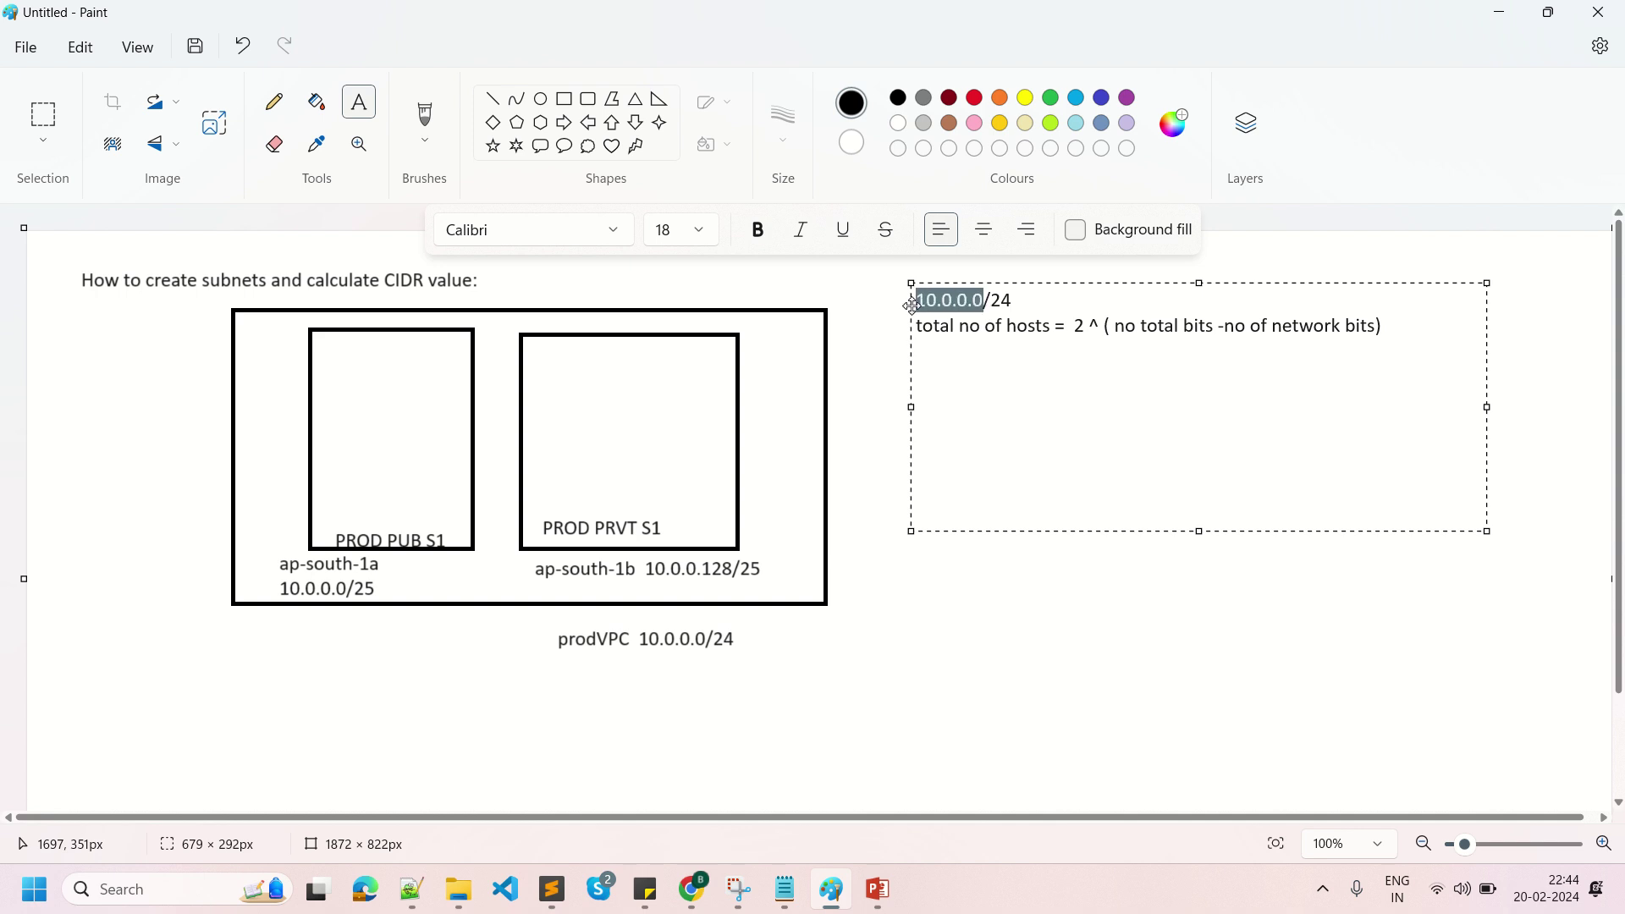
{"action": "left_click", "coordinate": [1034, 302]}
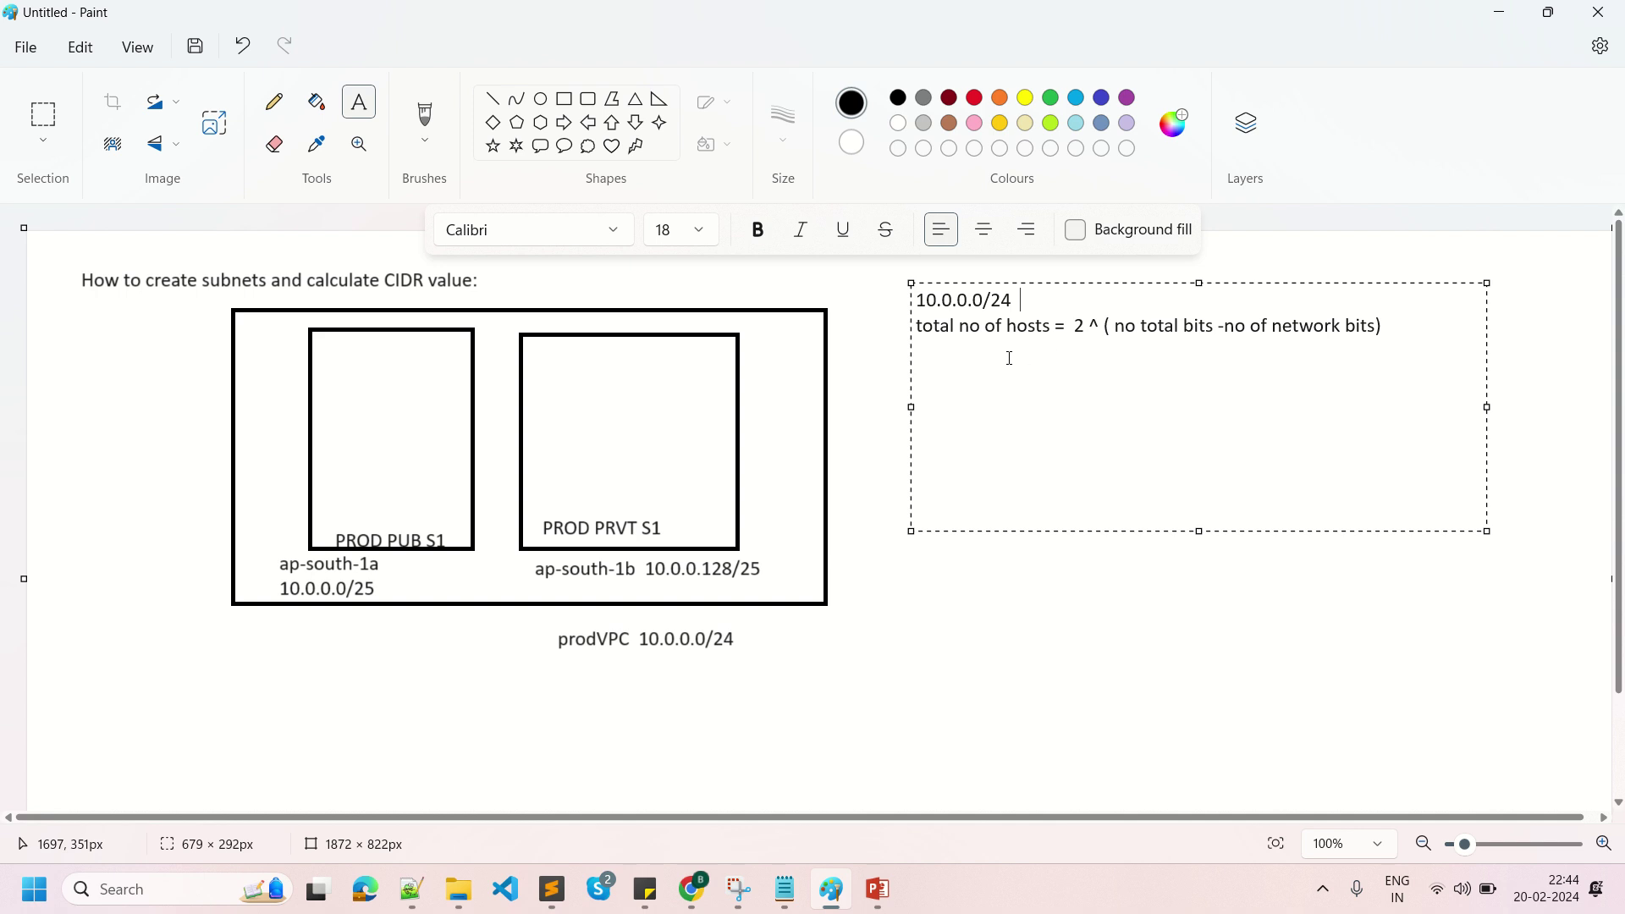
{"action": "key", "text": "Return"}
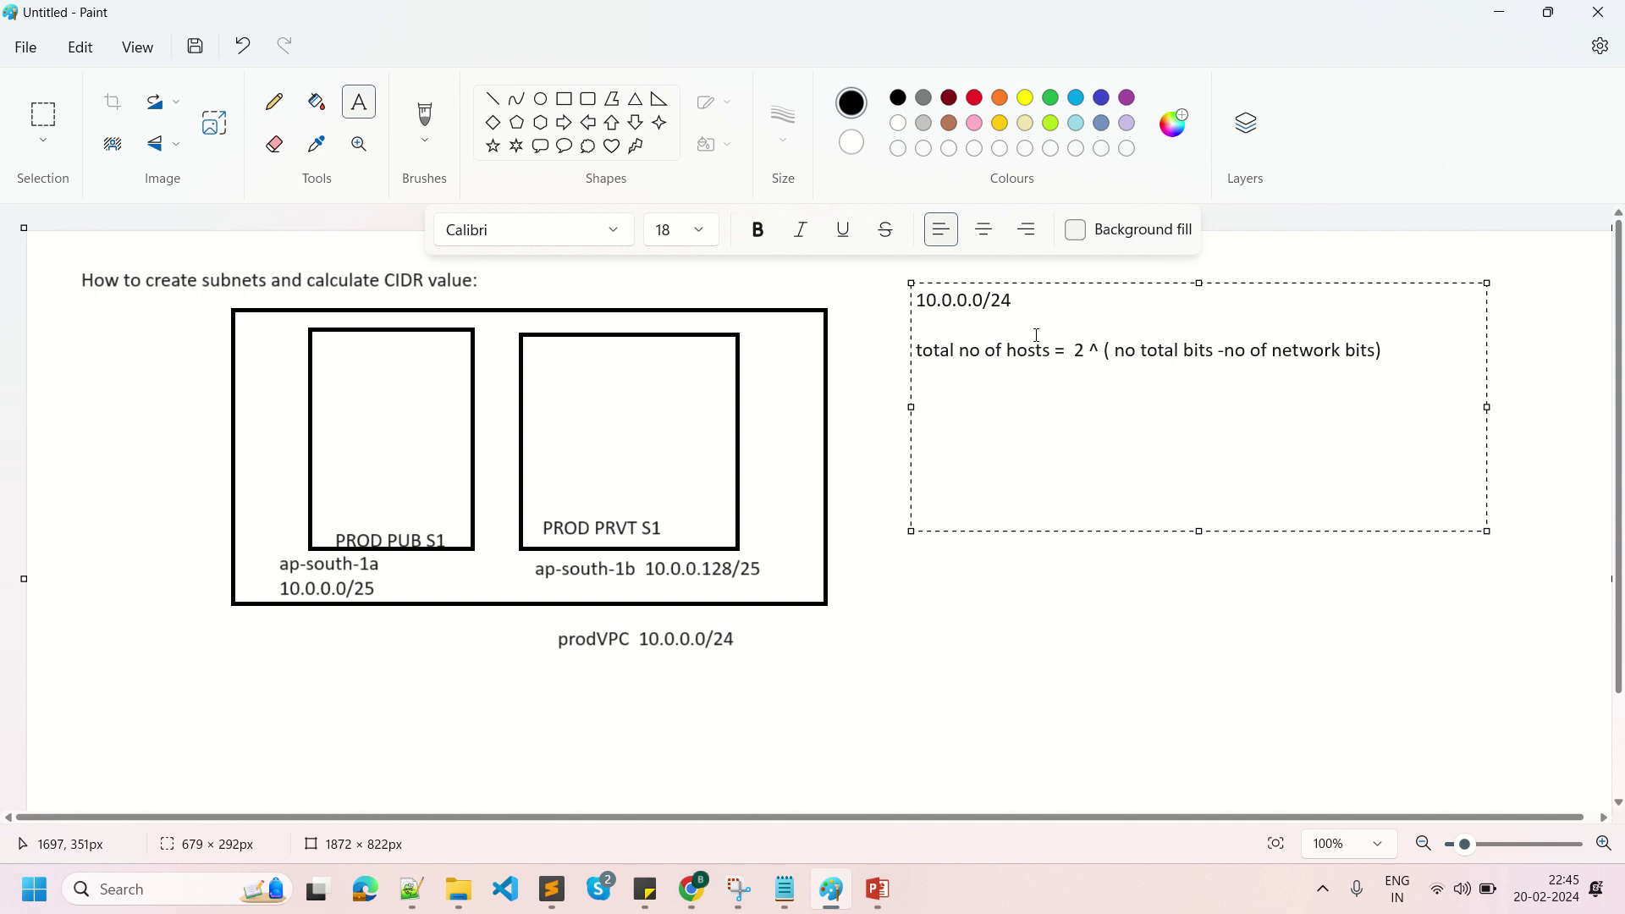
{"action": "type", "text": "+"}
{"action": "key", "text": "BackSpace"}
{"action": "type", "text": "8"}
{"action": "type", "text": "+ "}
{"action": "type", "text": "8+"}
{"action": "type", "text": "8"}
{"action": "type", "text": "+8"}
{"action": "type", "text": "  =32"}
Below the formula, write the calculation "hosts=2^(32-24)" and put "2^8" on the following line.
{"action": "type", "text": "hosts"}
{"action": "type", "text": "=2"}
{"action": "type", "text": "^("}
{"action": "type", "text": "320"}
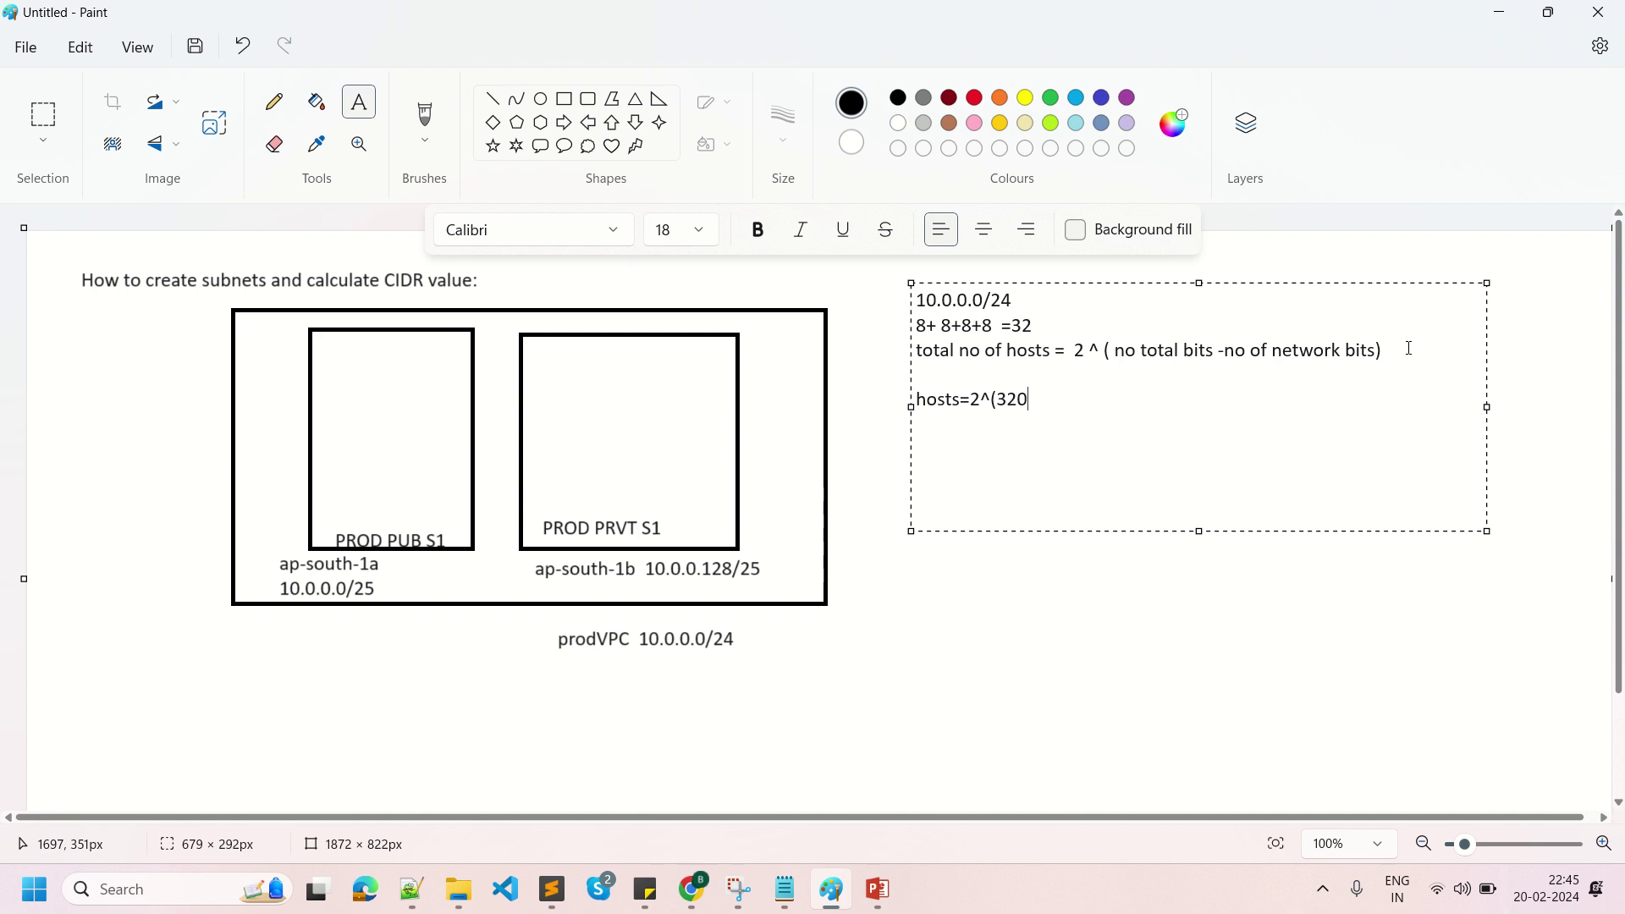
{"action": "key", "text": "BackSpace"}
{"action": "type", "text": "-24"}
{"action": "type", "text": ") "}
{"action": "type", "text": "2"}
{"action": "type", "text": "^"}
{"action": "type", "text": "8"}
Switch to Chrome and search Google in a new tab for "2 power 8 value", highlighting the answer.
{"action": "left_click", "coordinate": [694, 893]}
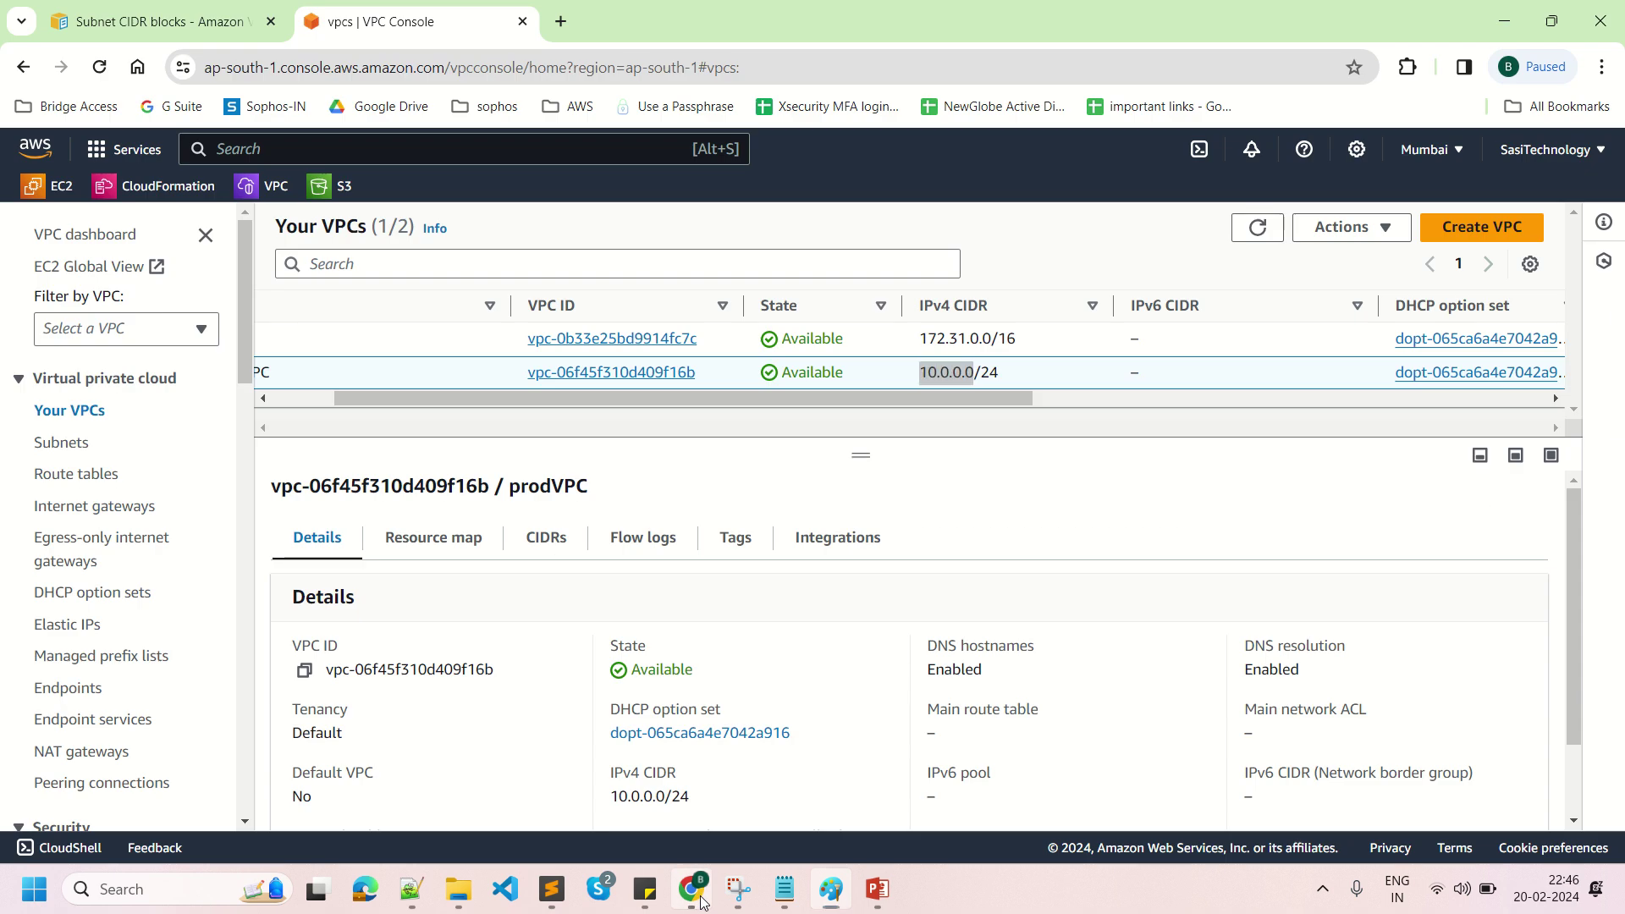
{"action": "left_click", "coordinate": [560, 21]}
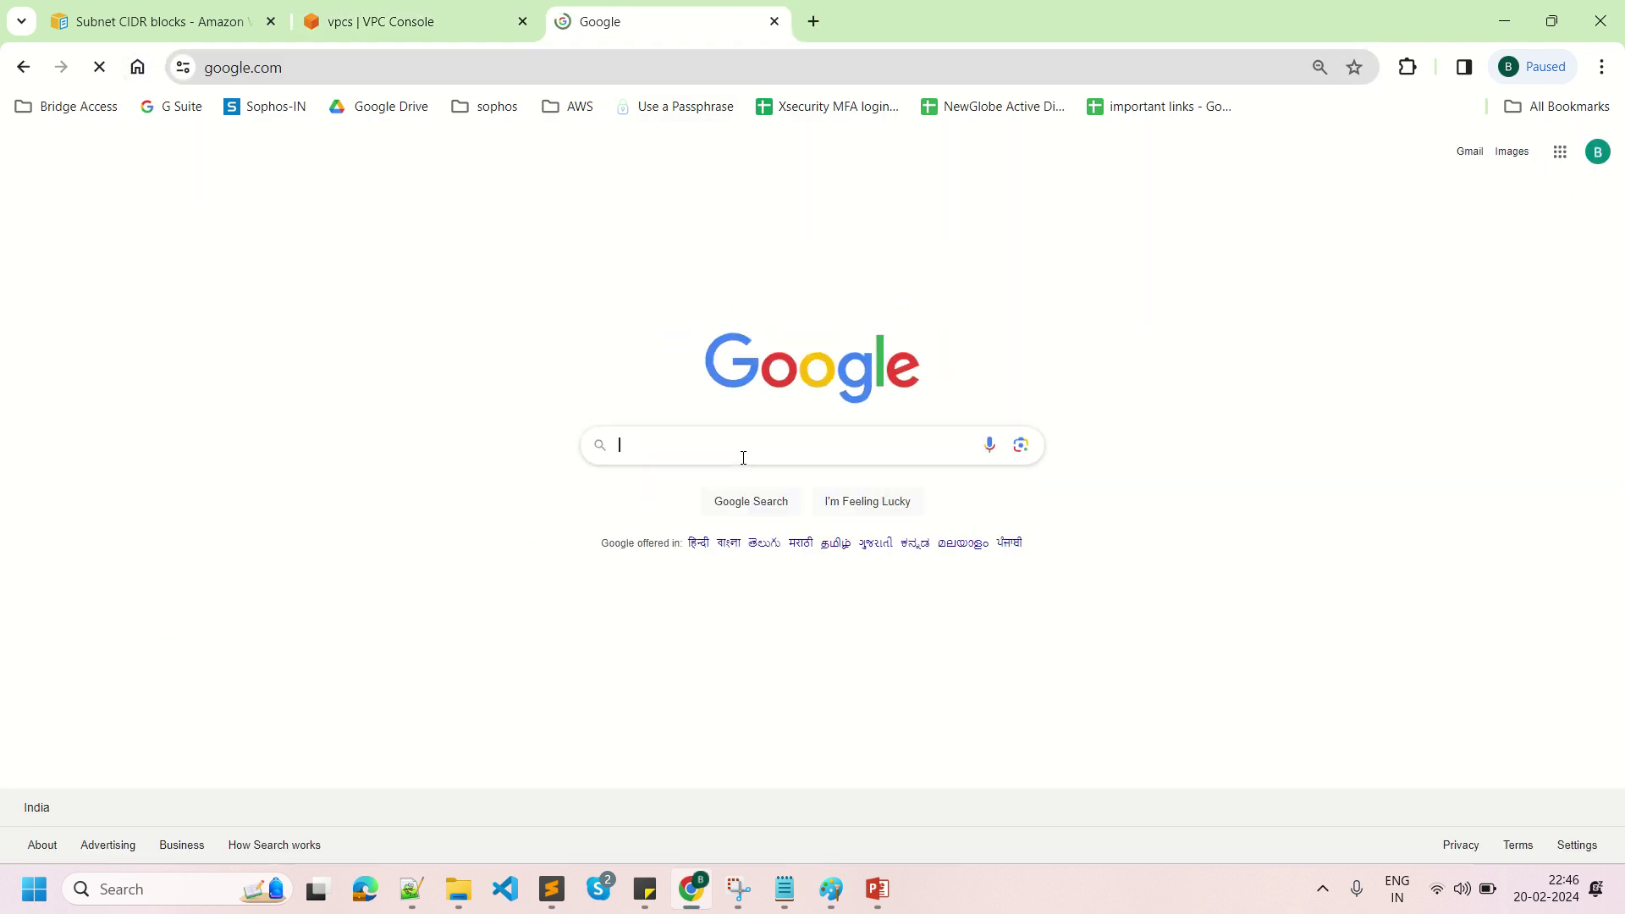
{"action": "left_click", "coordinate": [744, 457]}
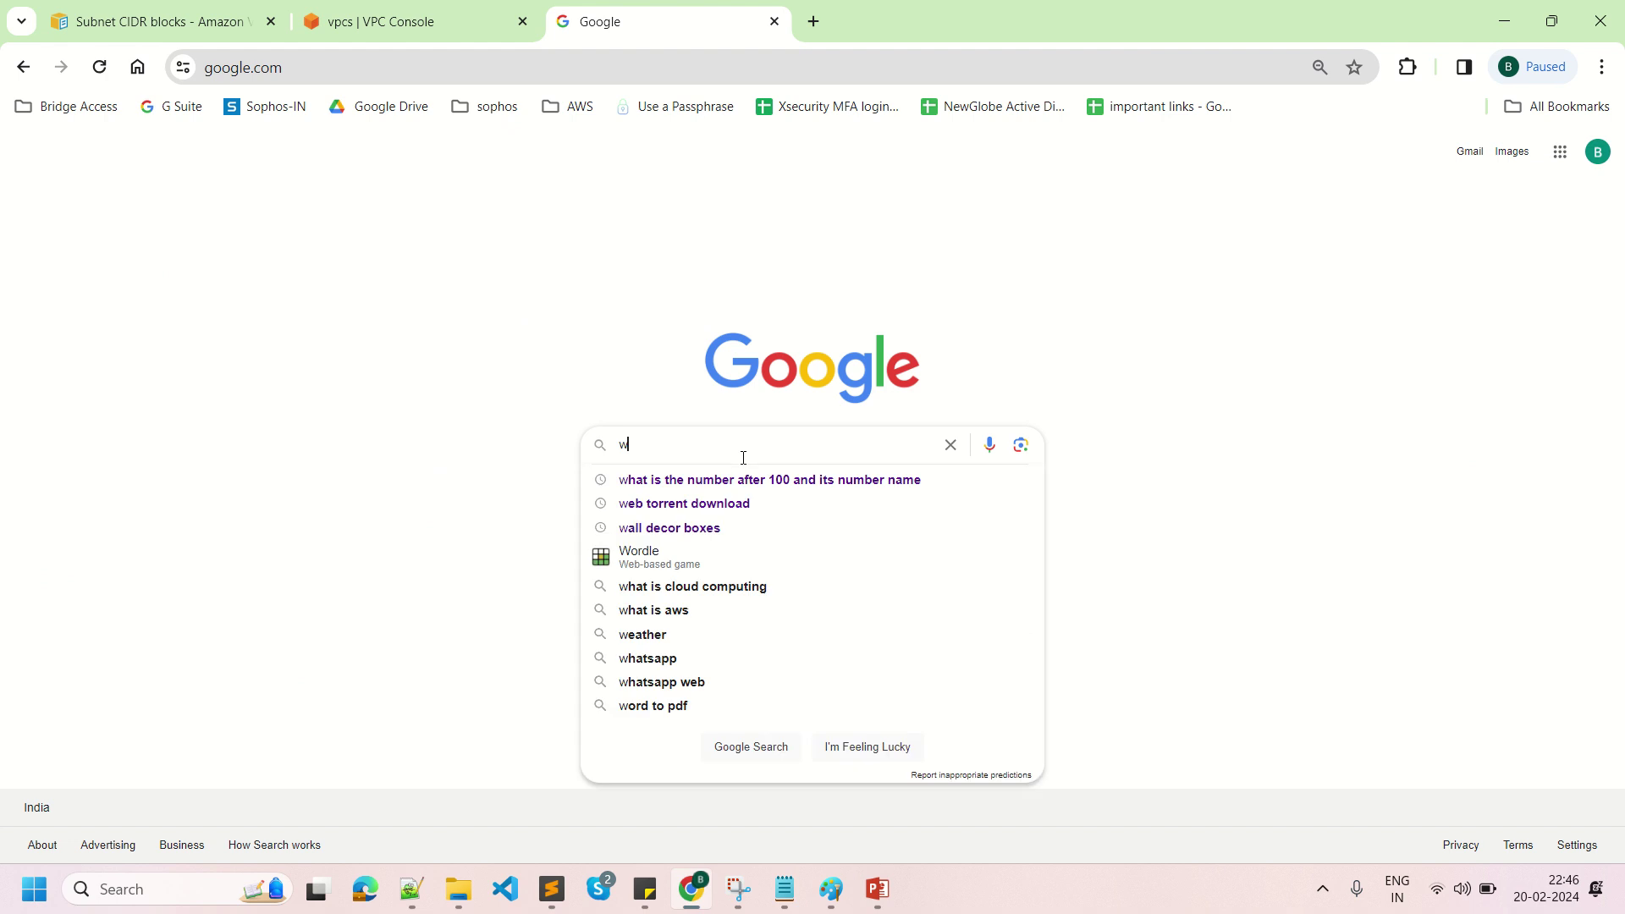
{"action": "type", "text": "2 po"}
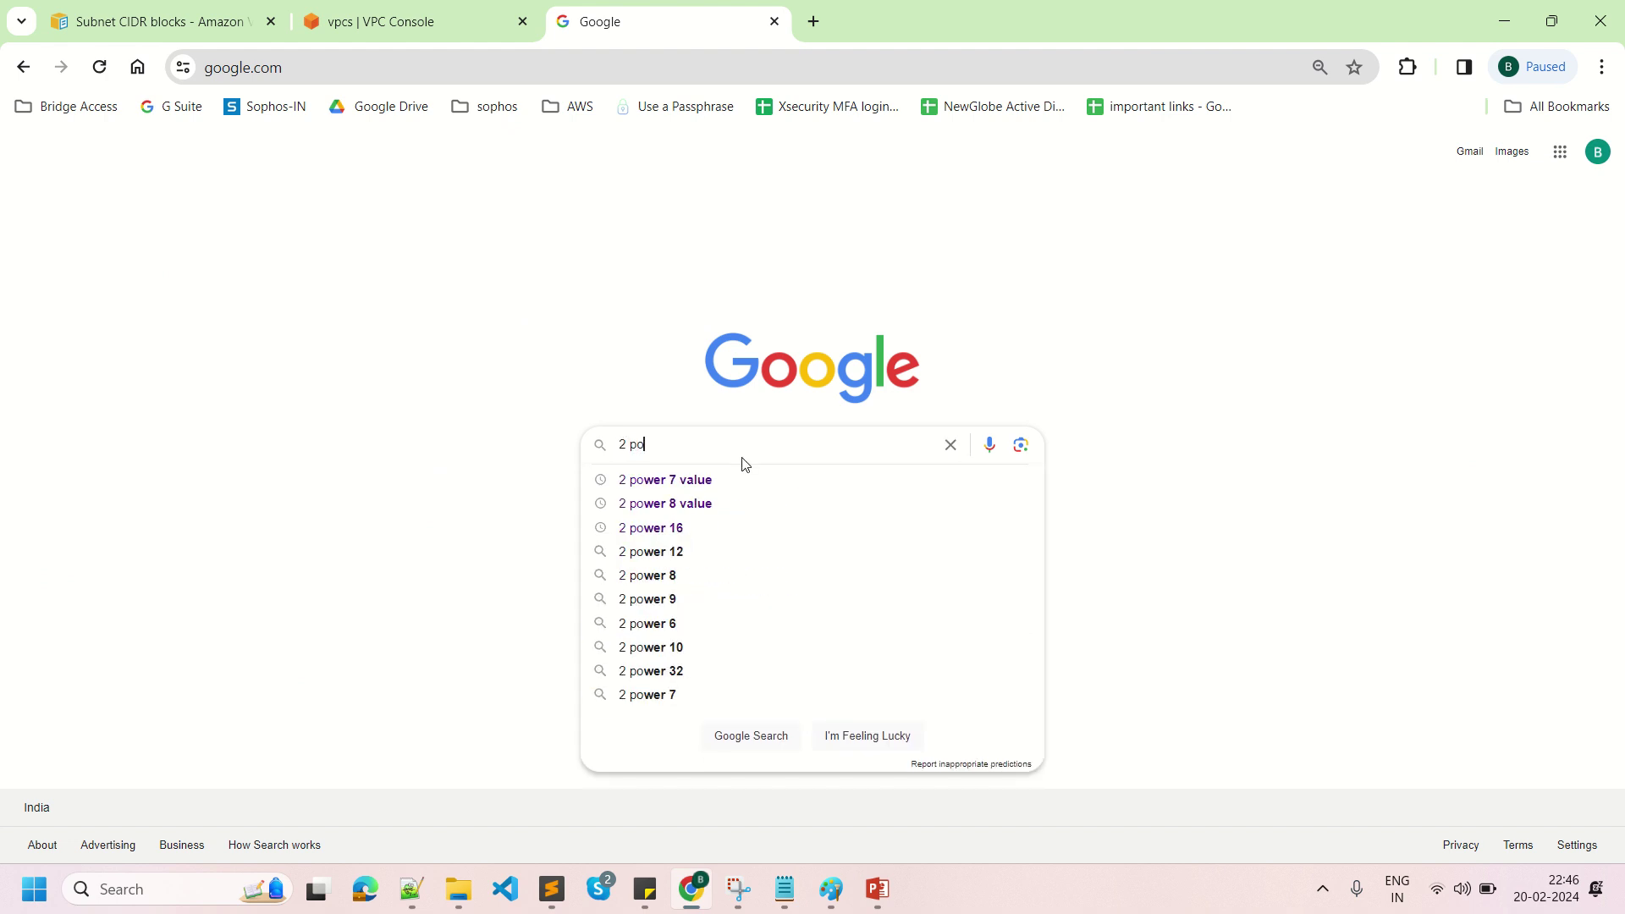
{"action": "left_click", "coordinate": [709, 505]}
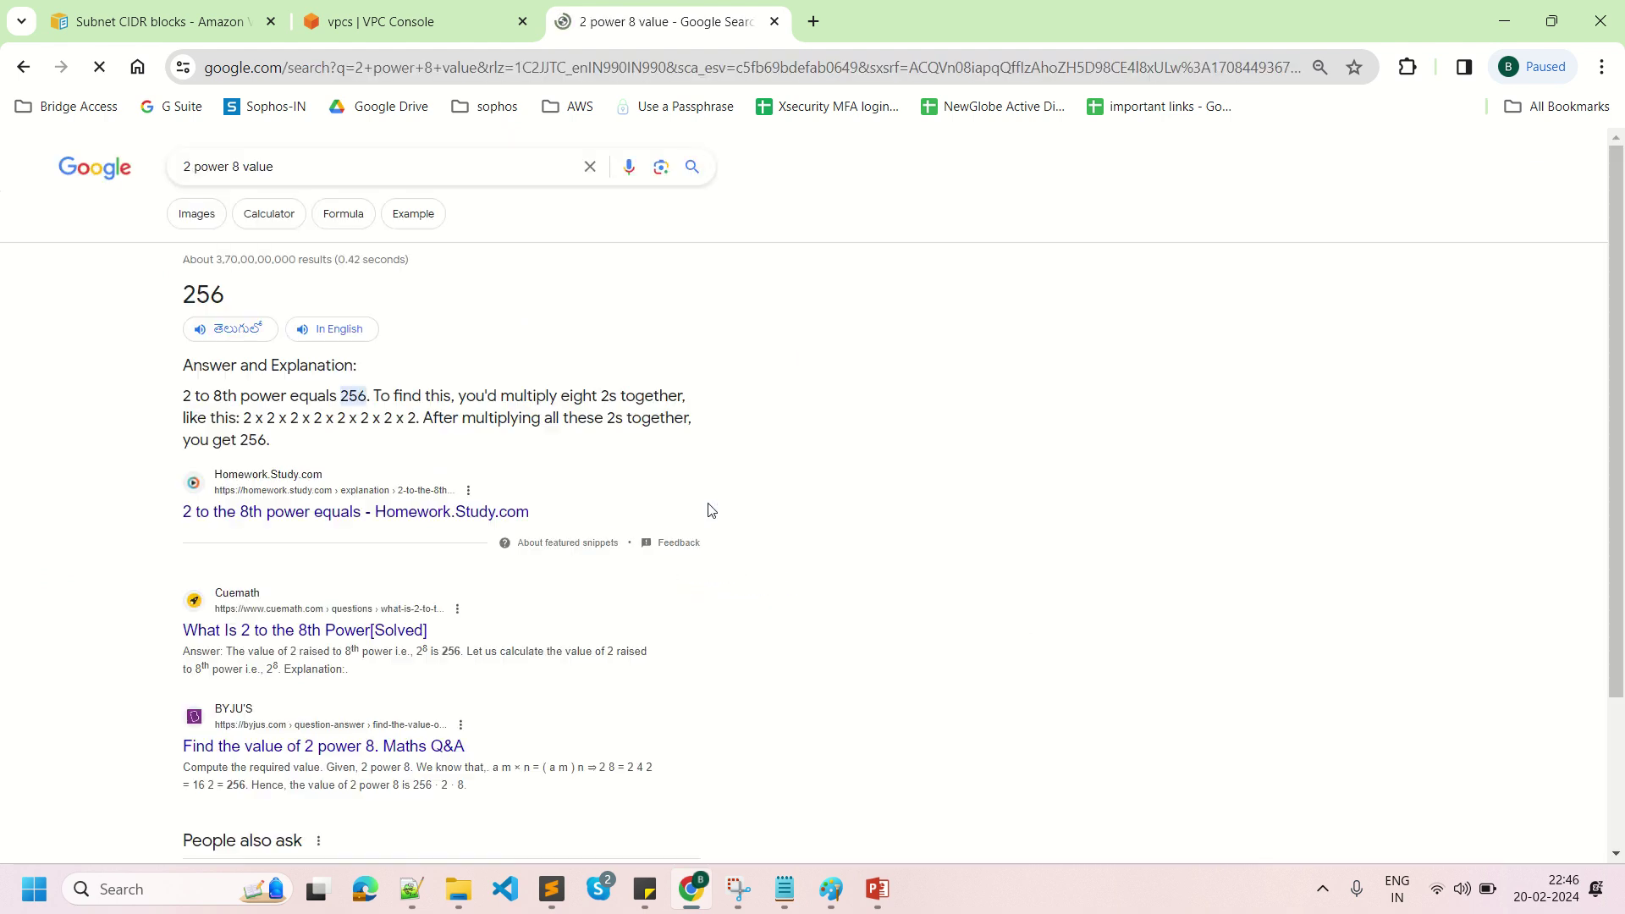
{"action": "left_click_drag", "start_coordinate": [187, 293], "coordinate": [225, 295]}
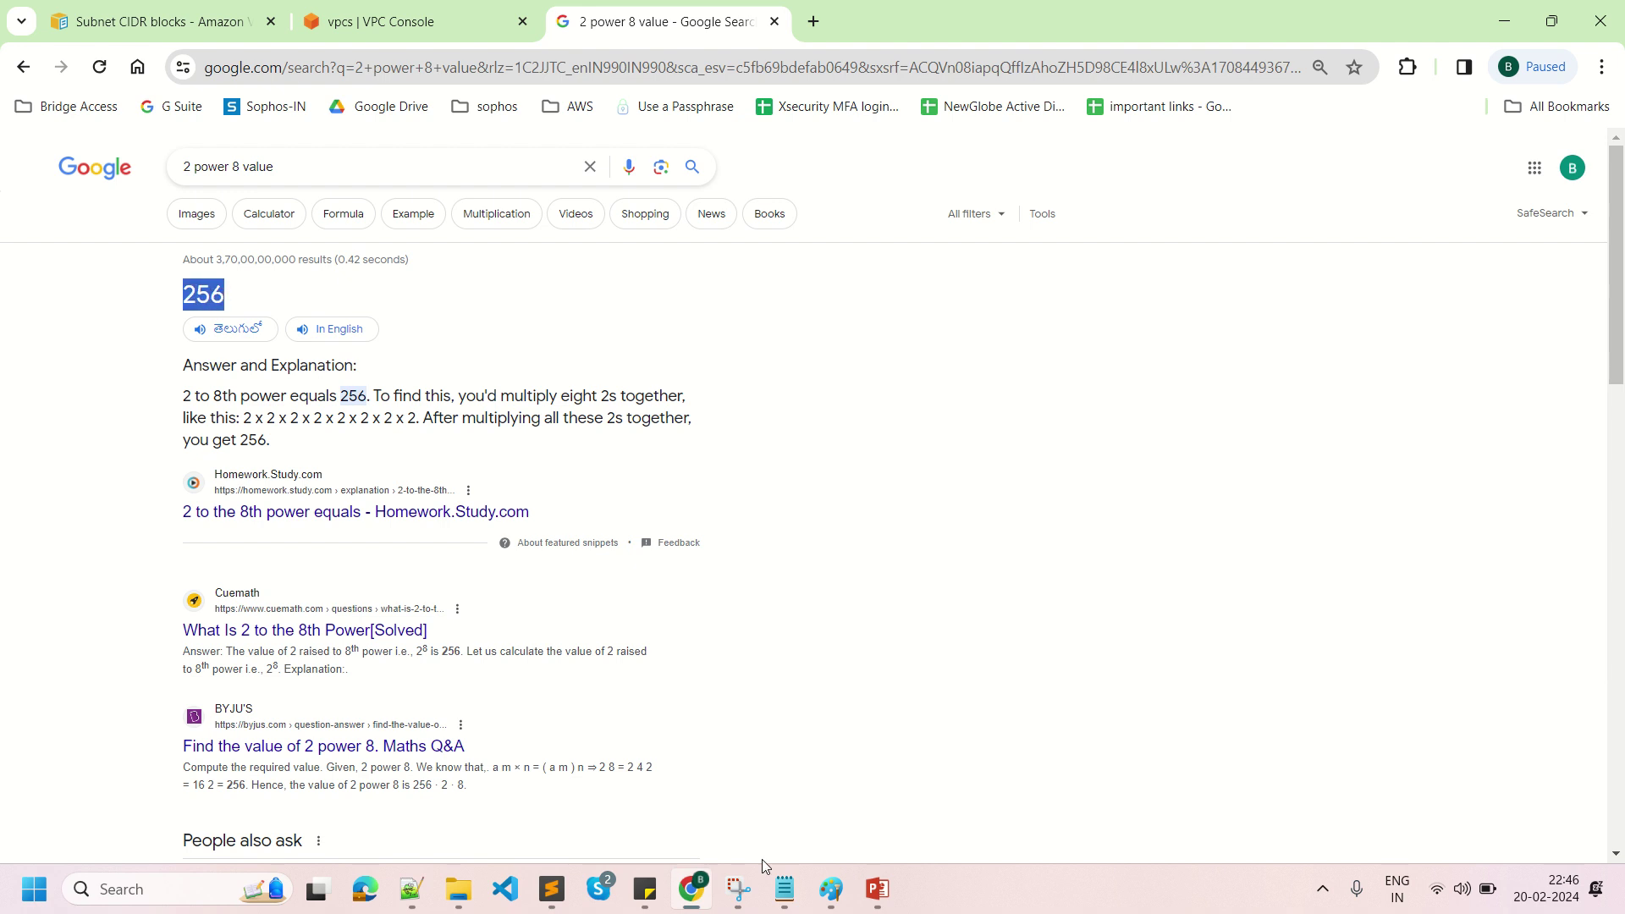
Return to Paint, complete the last calculation line as "2^8=256" and commit the text box.
{"action": "left_click", "coordinate": [831, 889]}
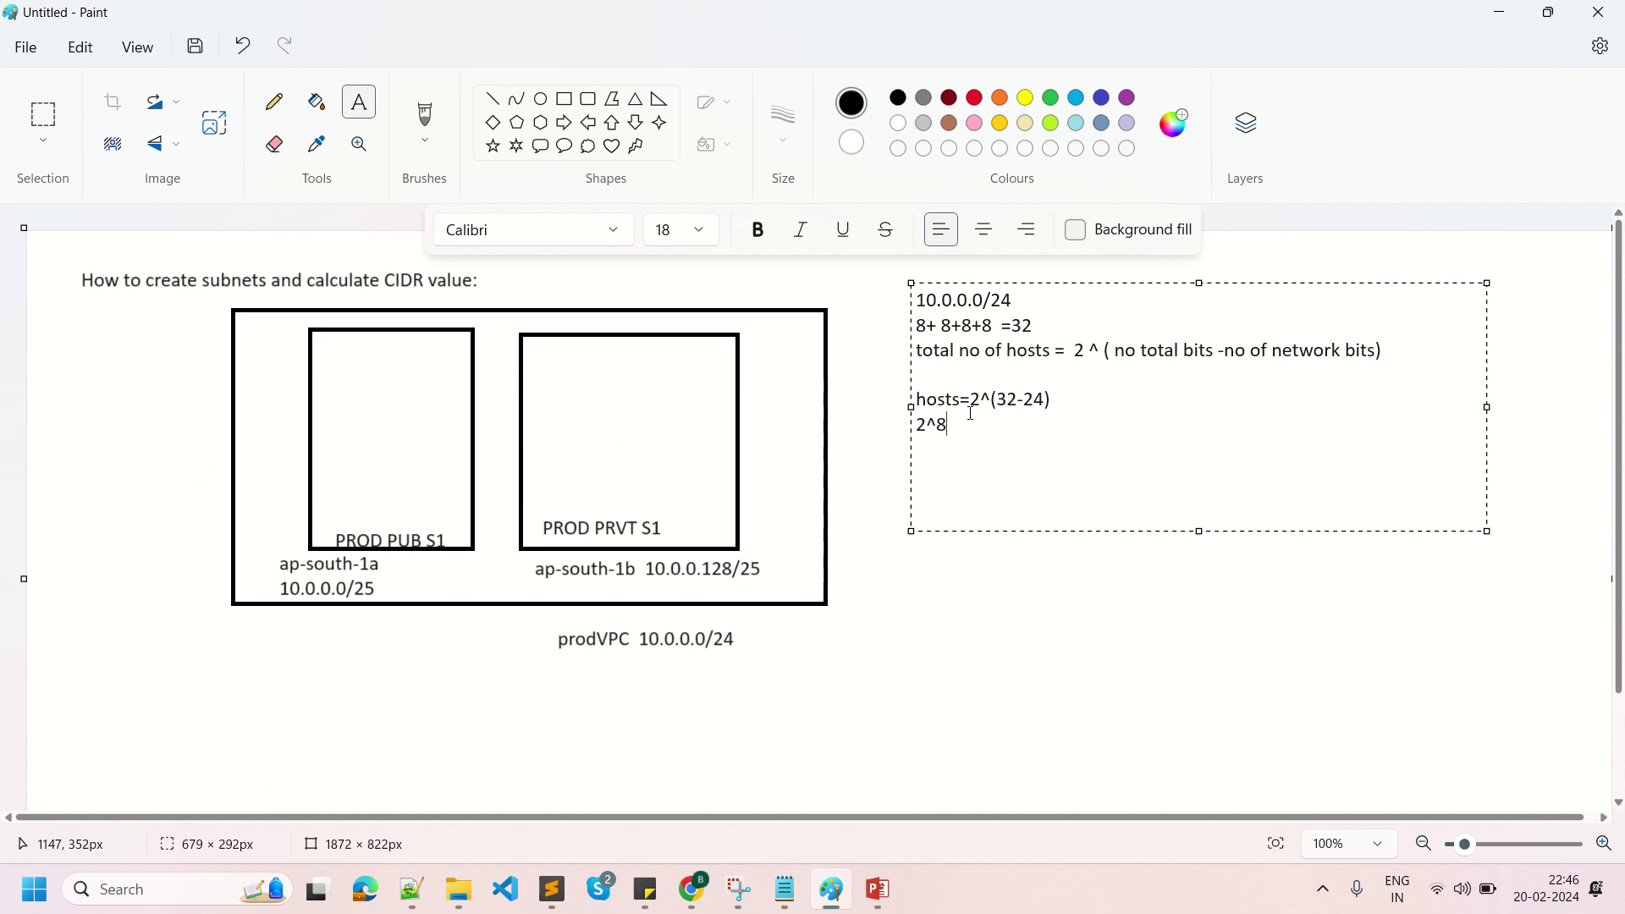
{"action": "type", "text": "=256"}
{"action": "left_click", "coordinate": [842, 372]}
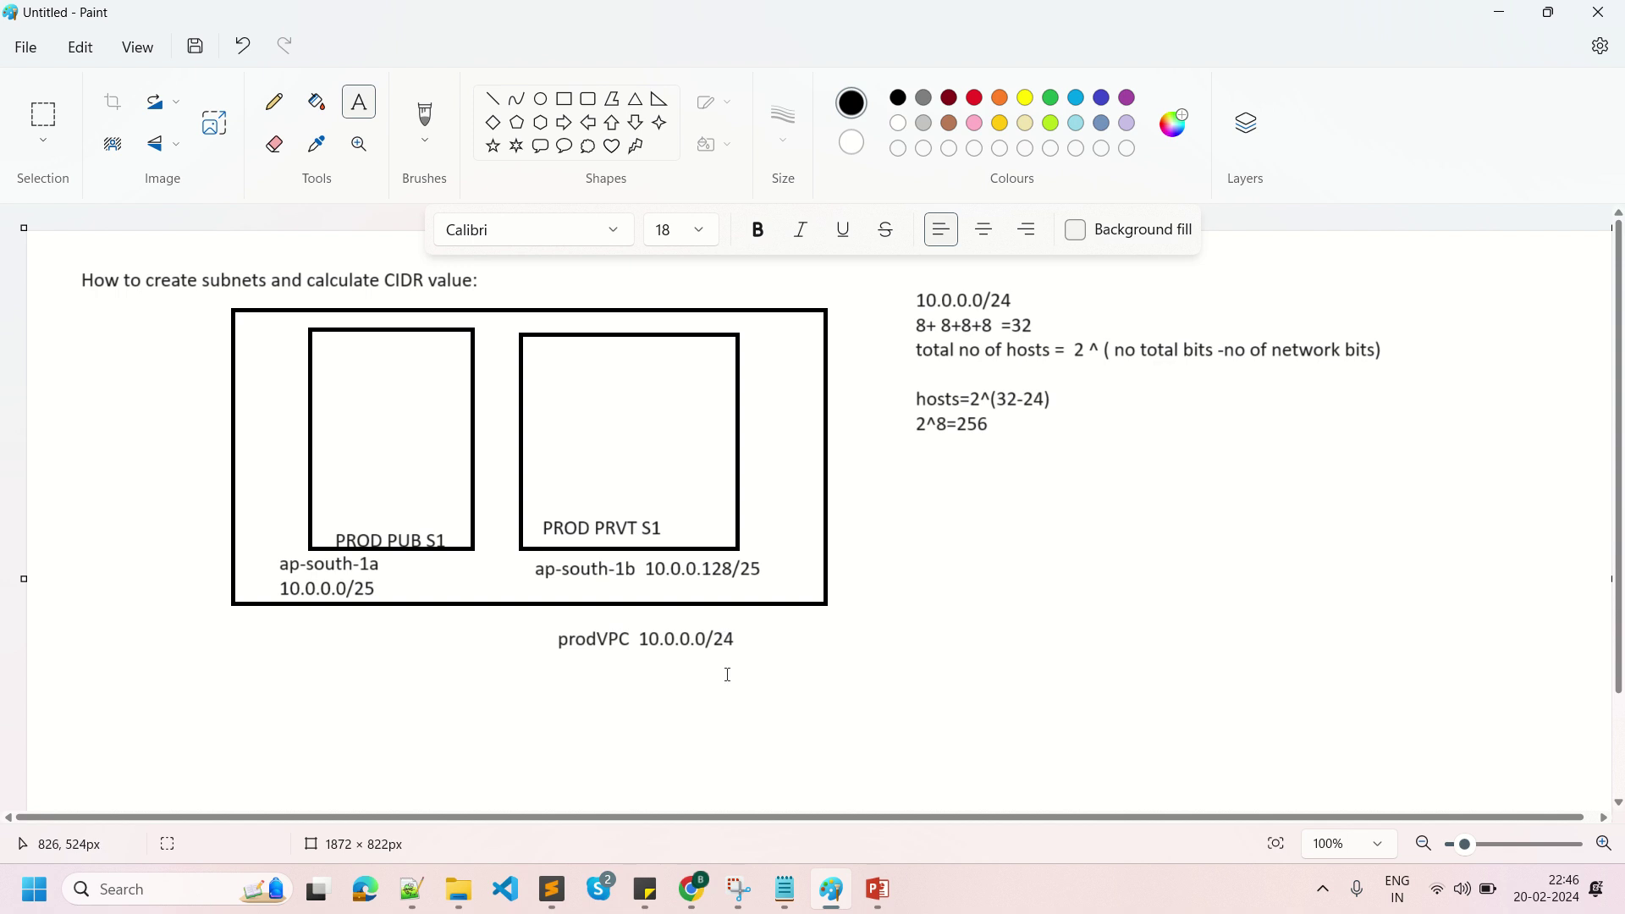
Add the text "= 256 hosts" beside the prodVPC 10.0.0.0/24 label, in a text box about 203 × 39 px.
{"action": "left_click", "coordinate": [761, 640]}
{"action": "left_click_drag", "start_coordinate": [761, 642], "coordinate": [745, 633]}
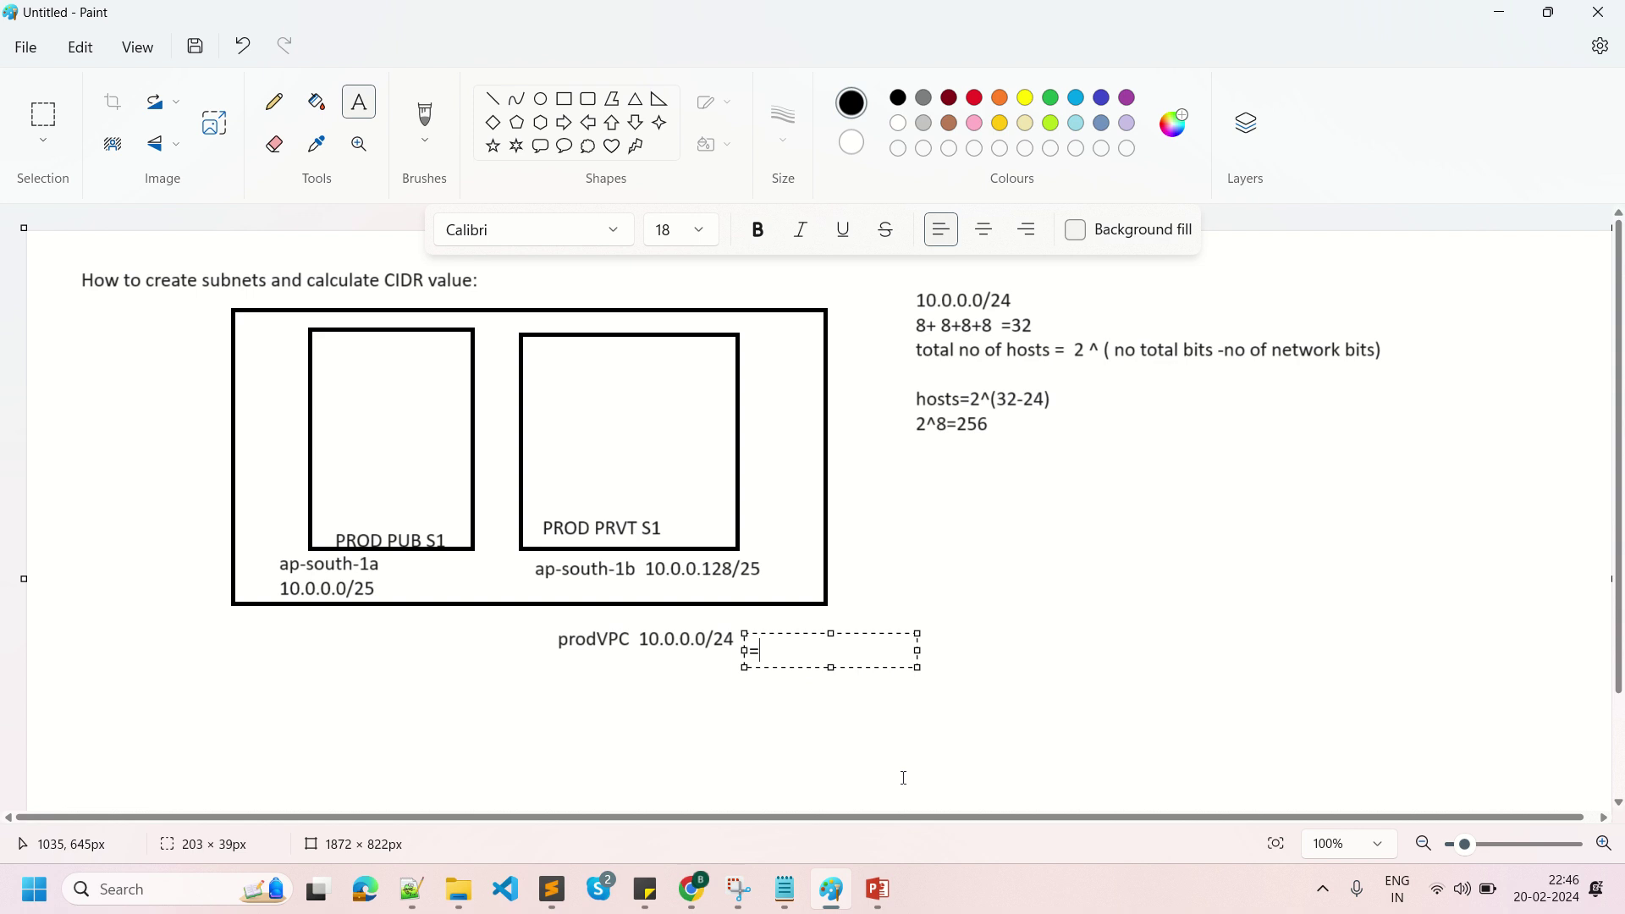
{"action": "type", "text": "=   256  hosts"}
{"action": "left_click", "coordinate": [1157, 742]}
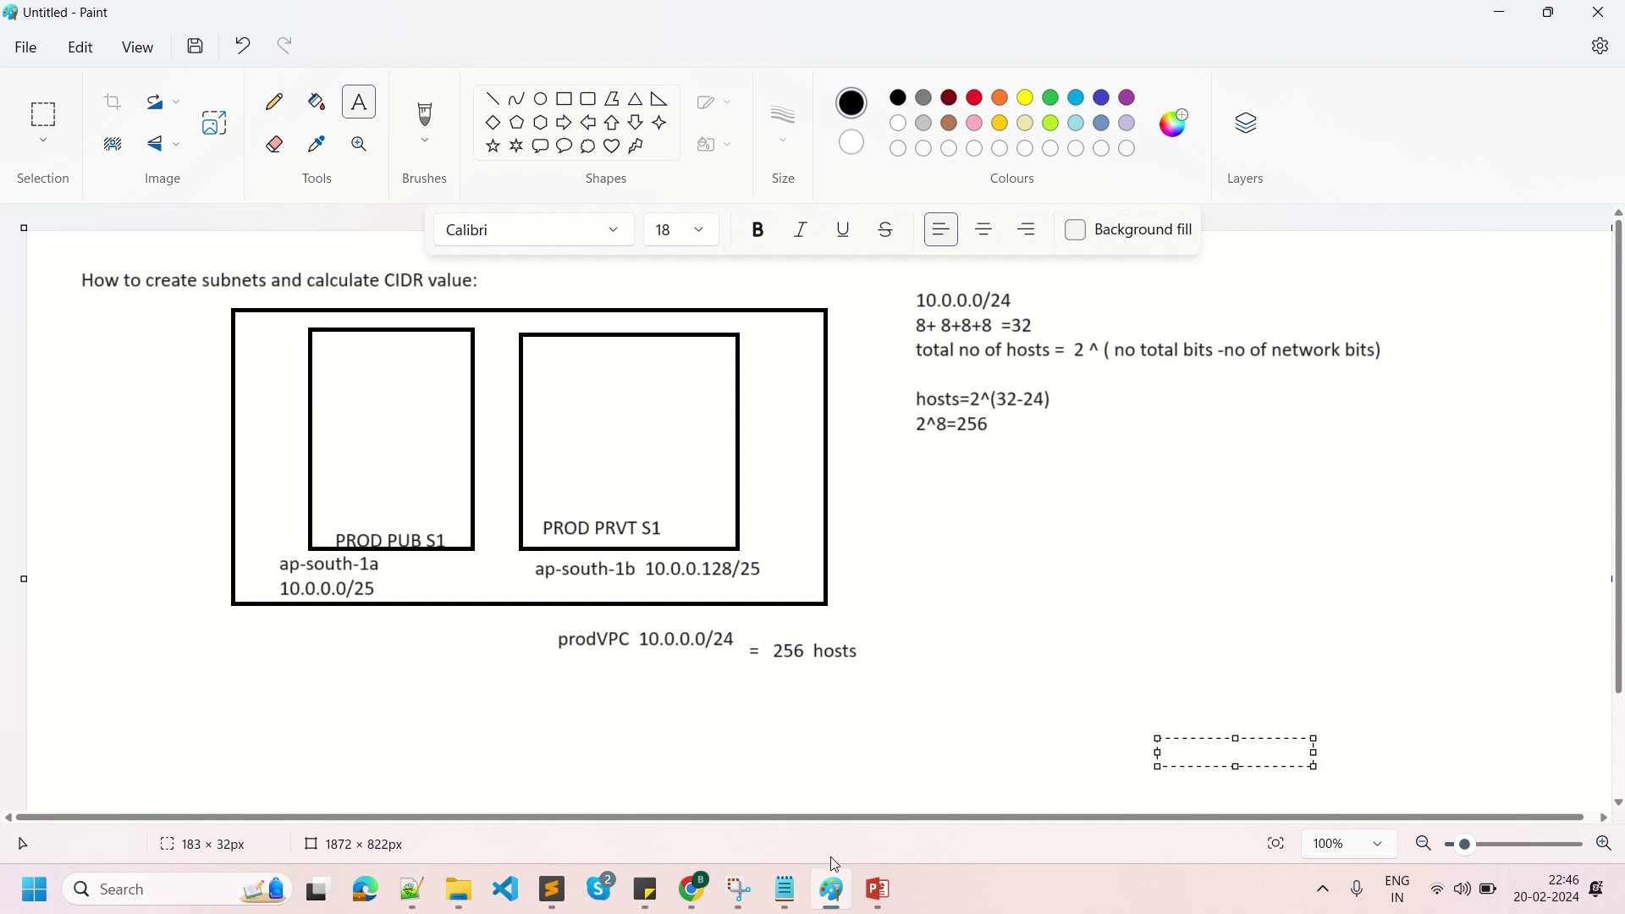
Switch to the VPC console in Chrome and start creating a new subnet from the Subnets page.
{"action": "left_click", "coordinate": [699, 899]}
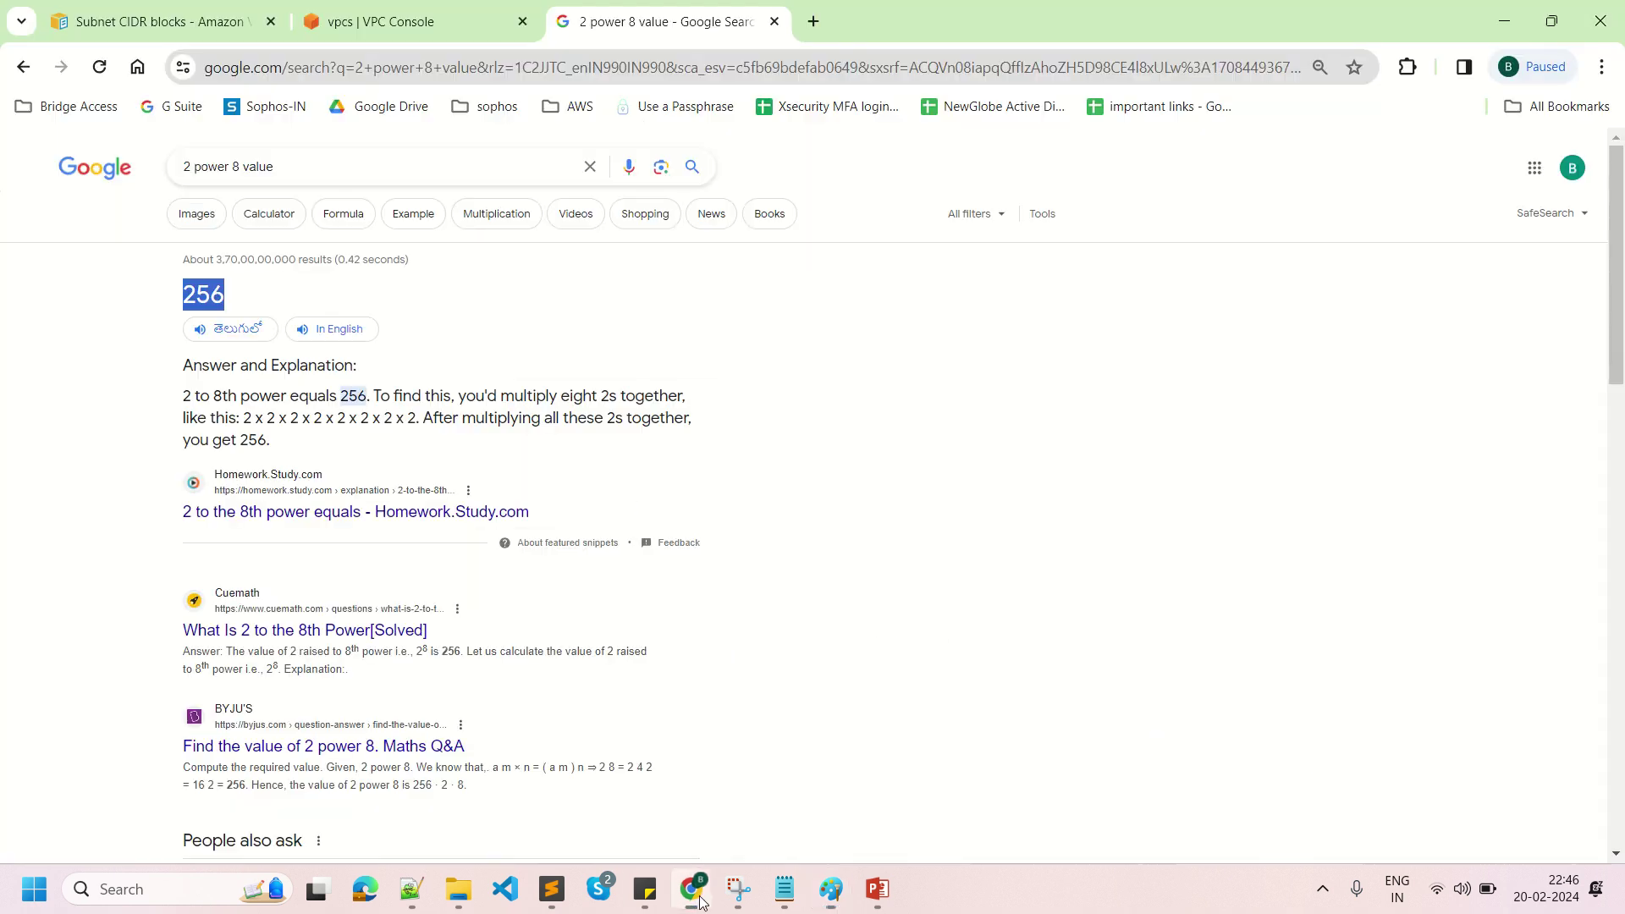
{"action": "left_click", "coordinate": [345, 9]}
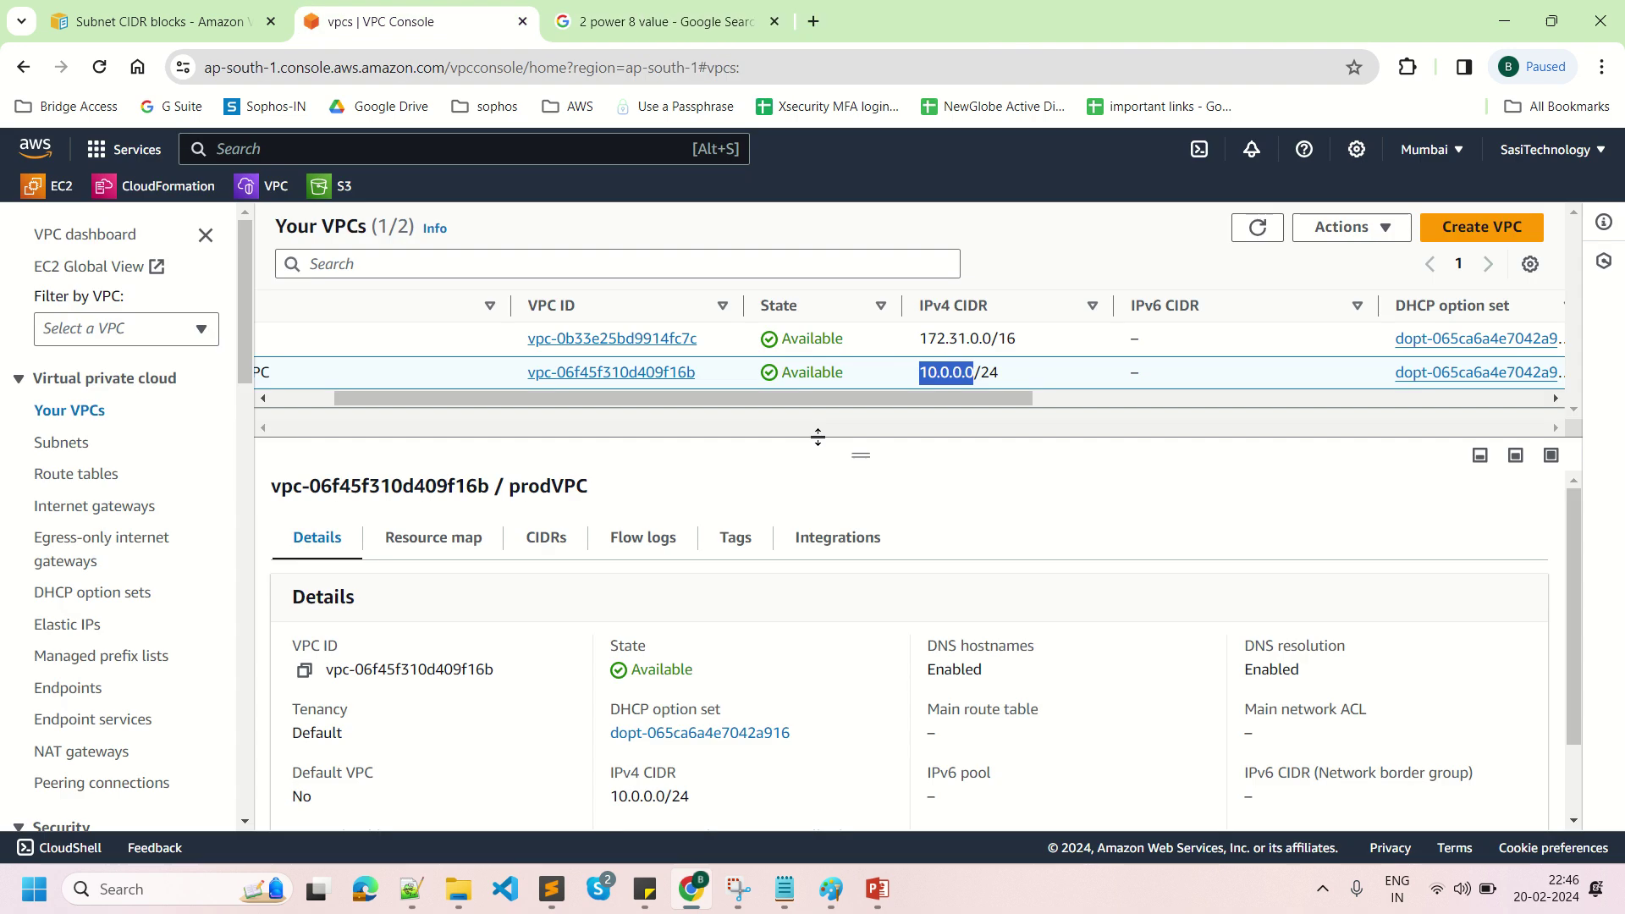
{"action": "left_click", "coordinate": [72, 447]}
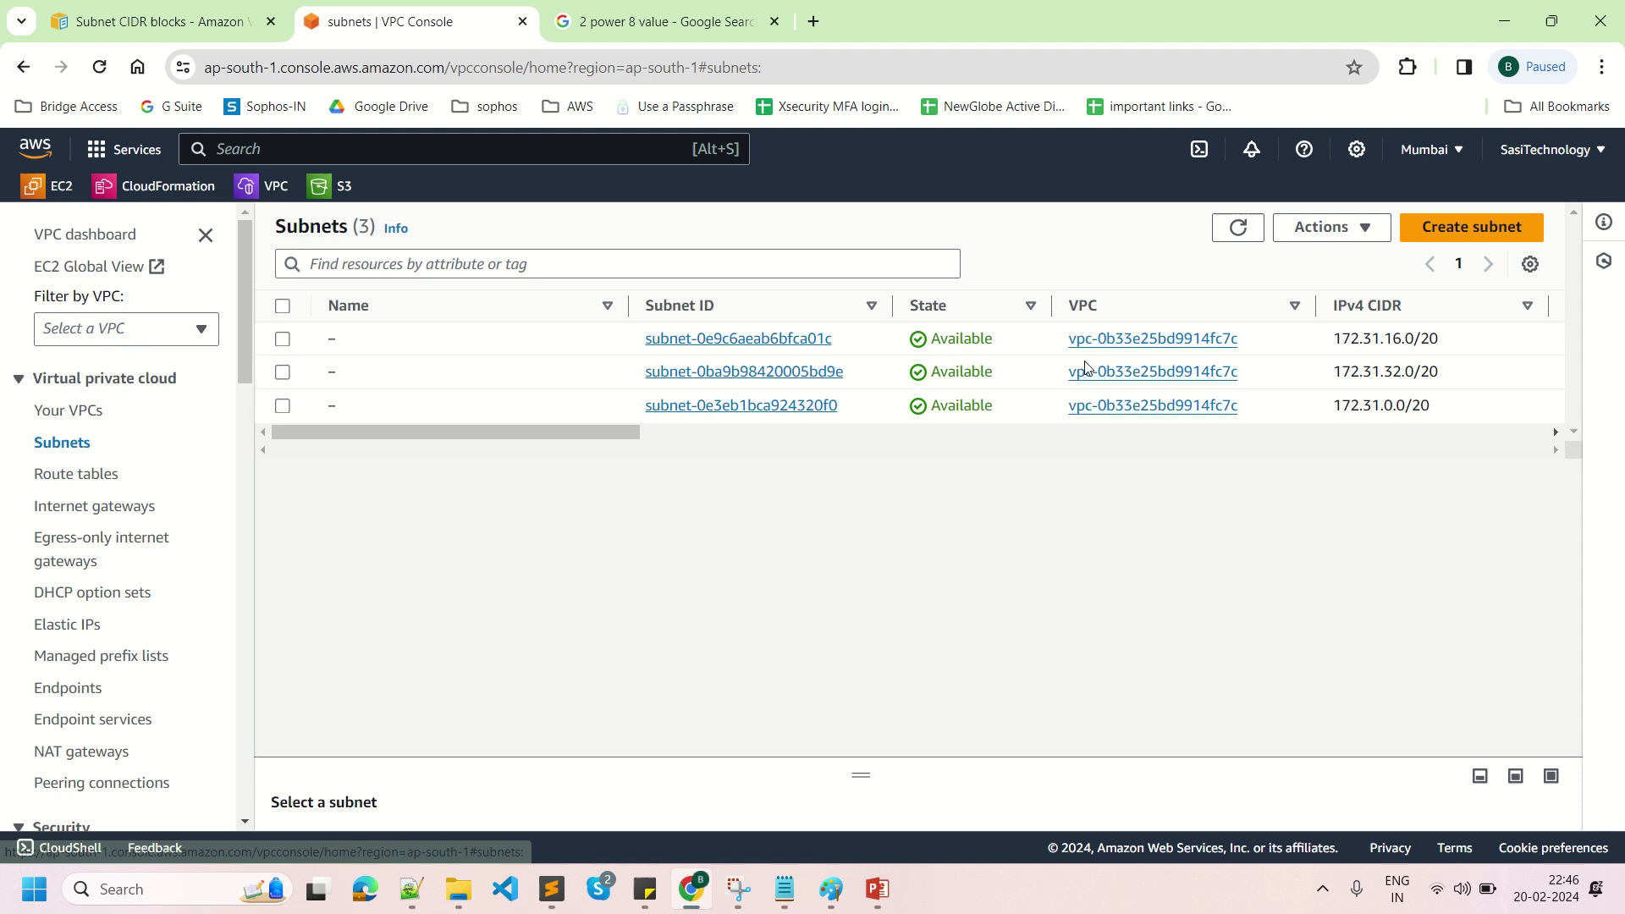
{"action": "left_click", "coordinate": [1459, 234]}
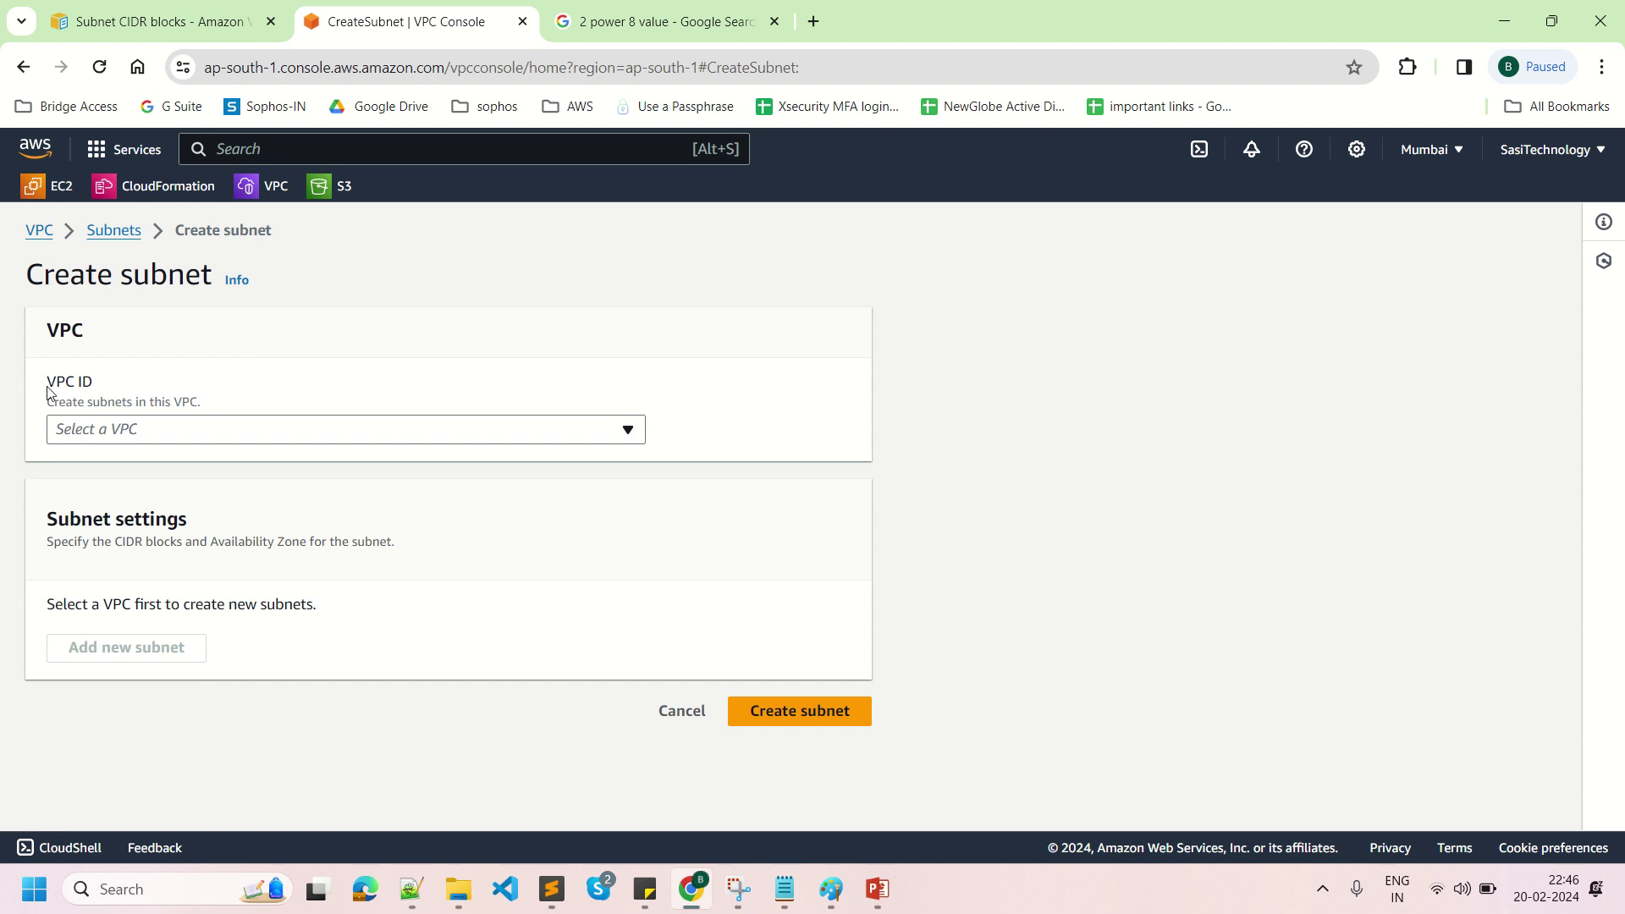
Check the VPC name in the Paint diagram and choose prodVPC as the VPC for the new subnet.
{"action": "left_click", "coordinate": [830, 888]}
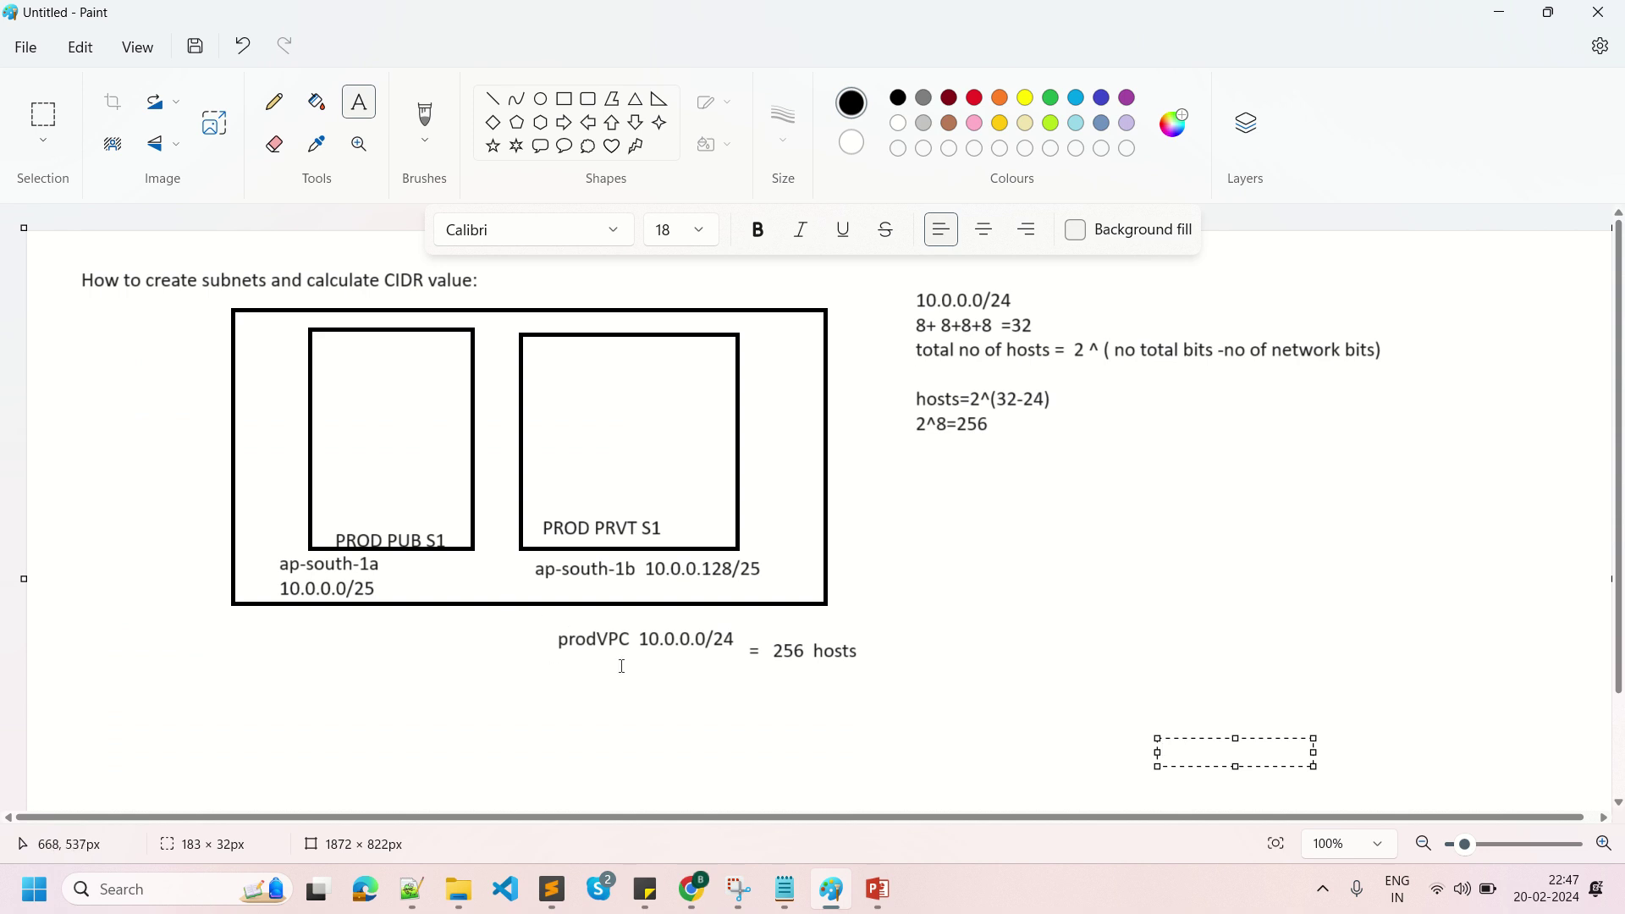
{"action": "left_click", "coordinate": [692, 889]}
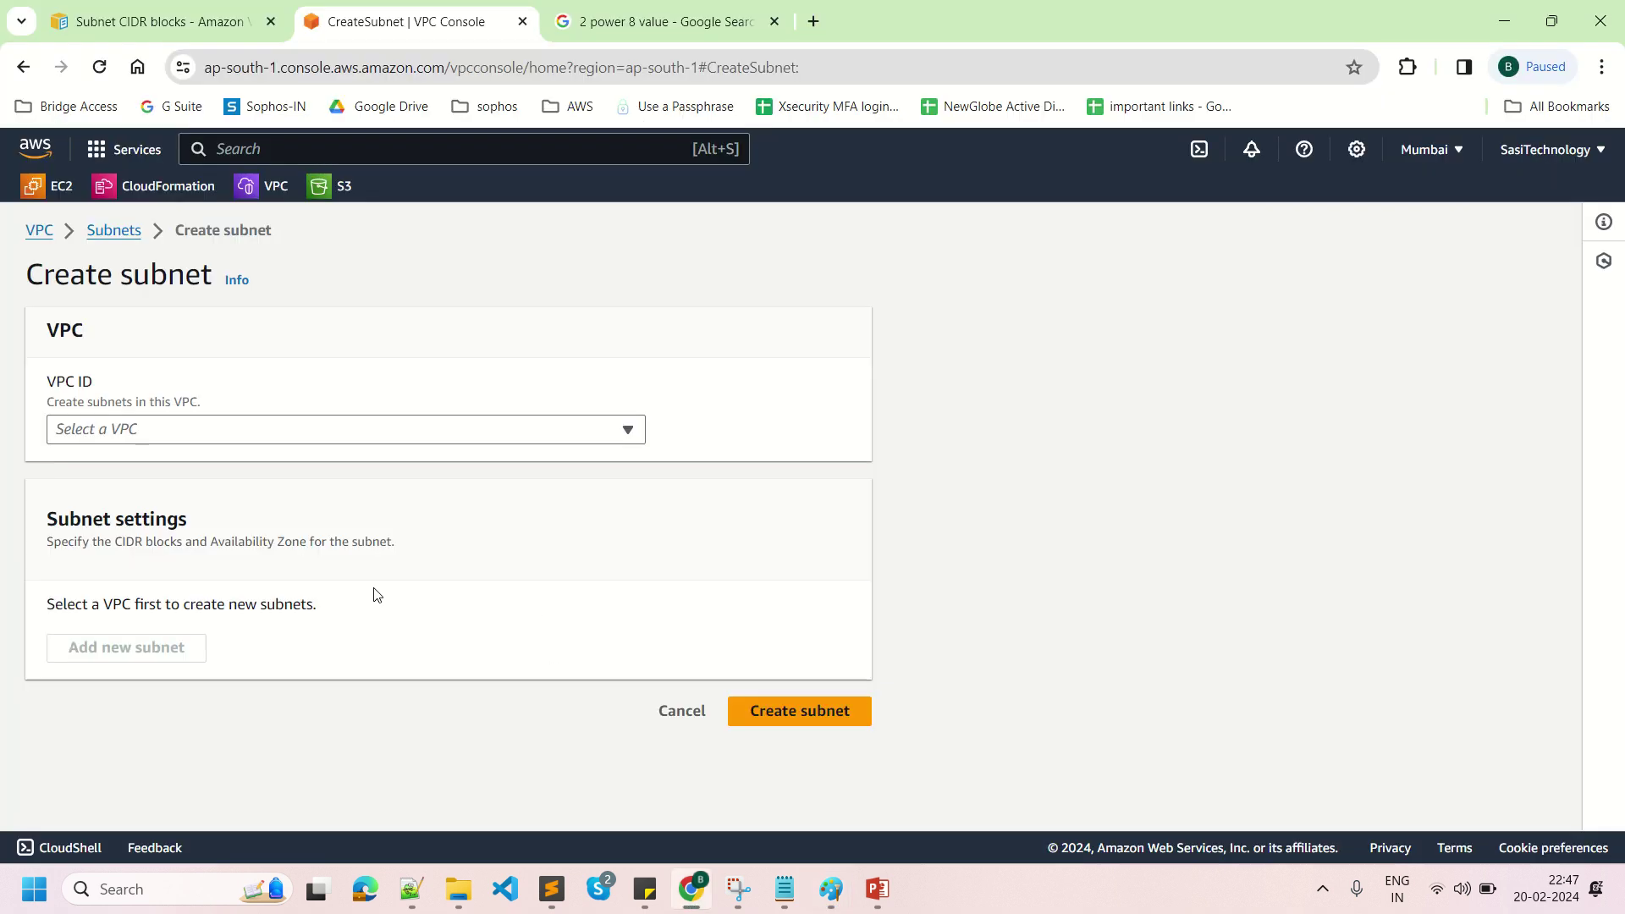
{"action": "left_click", "coordinate": [226, 427]}
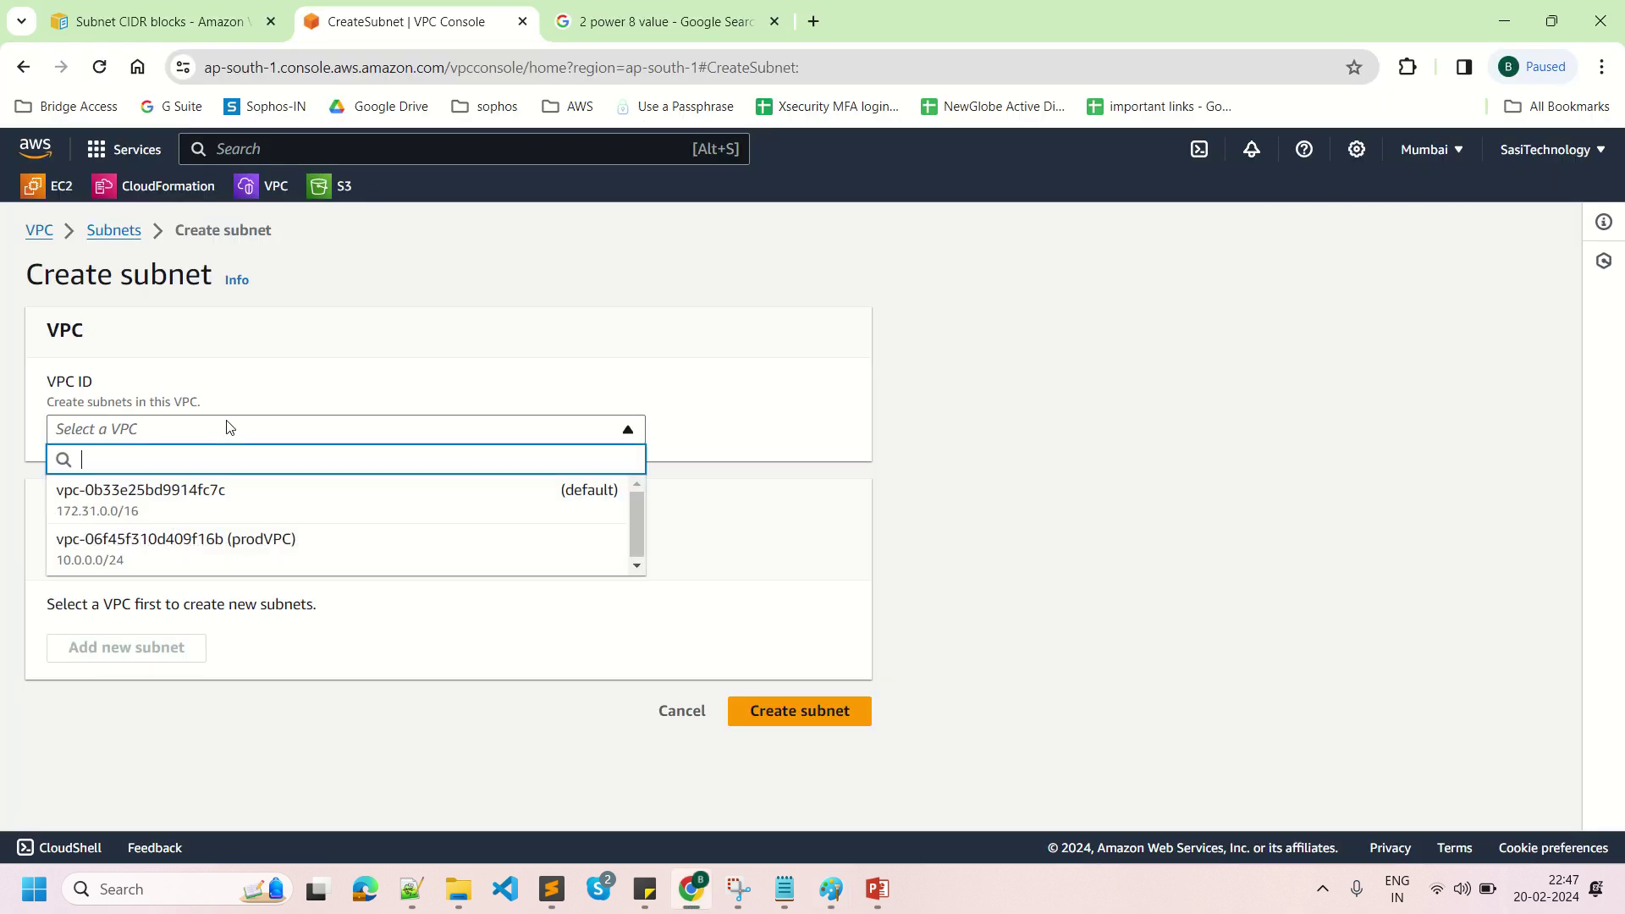
{"action": "left_click", "coordinate": [262, 556]}
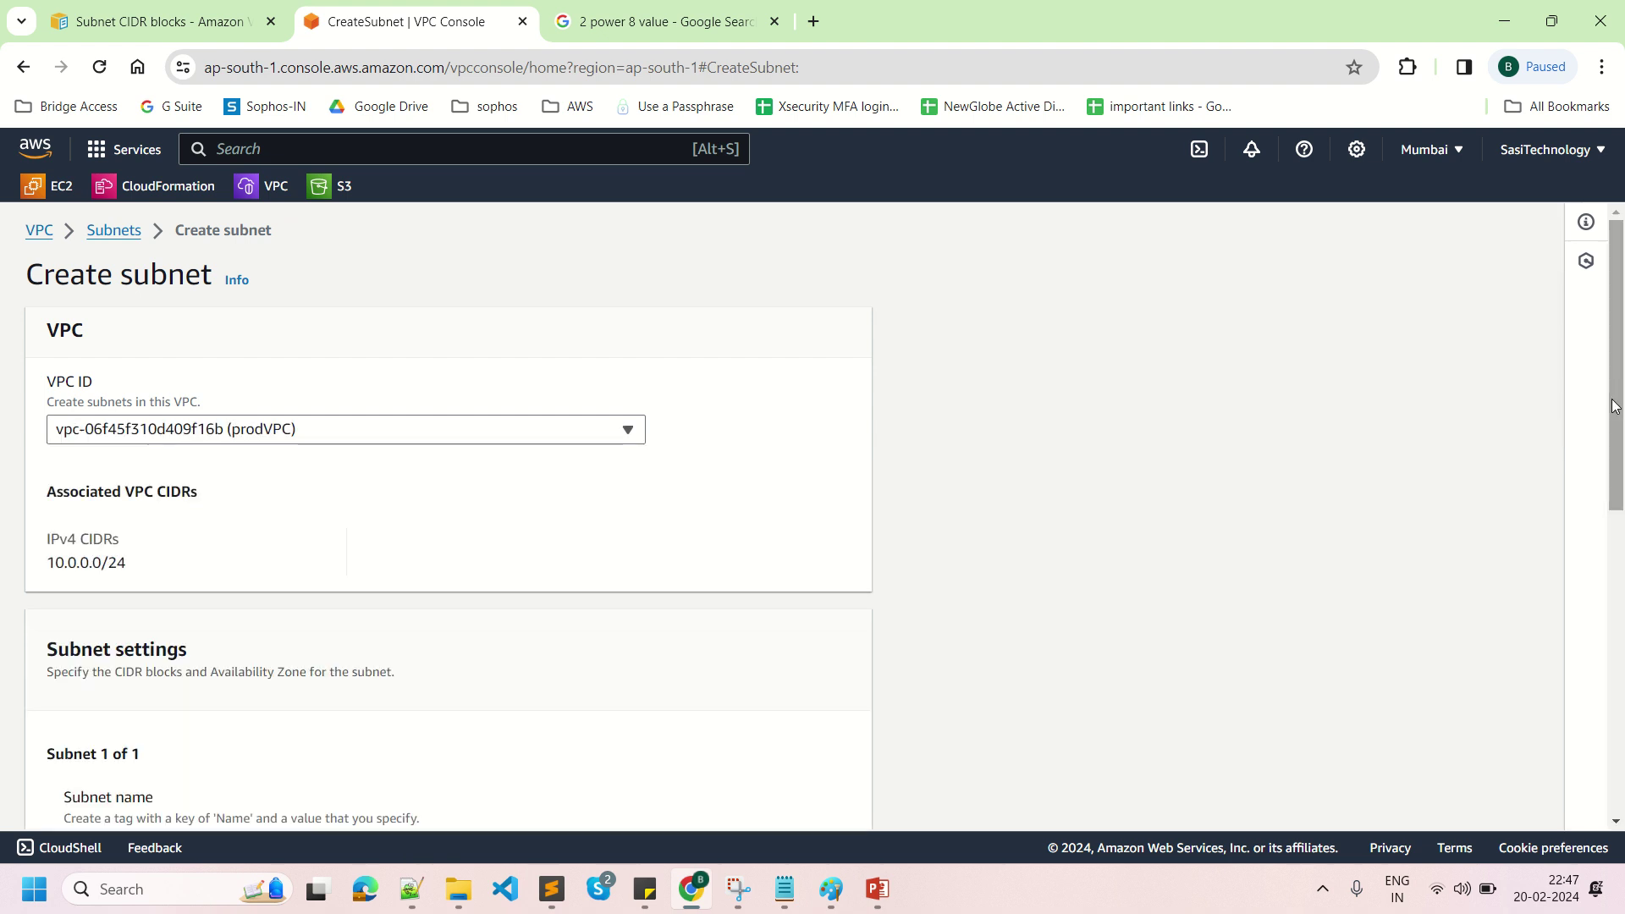
Name the subnet prodSubnet1 and set its Availability Zone to Asia Pacific (Mumbai) / ap-south-1a.
{"action": "left_click_drag", "start_coordinate": [1614, 406], "coordinate": [1614, 593]}
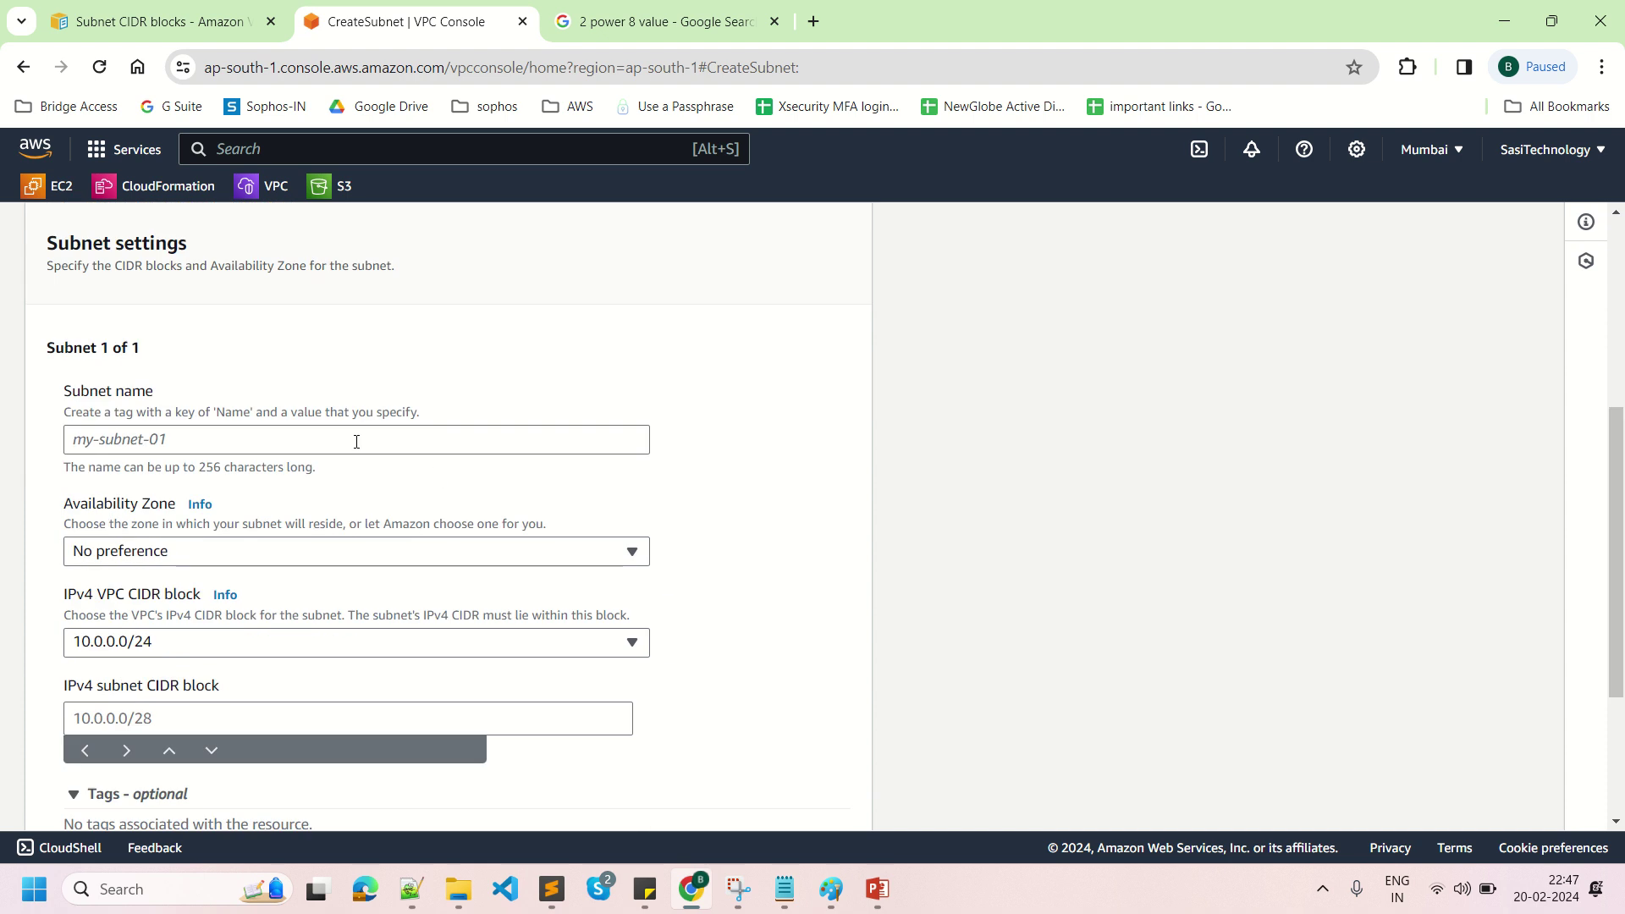
{"action": "left_click", "coordinate": [151, 445]}
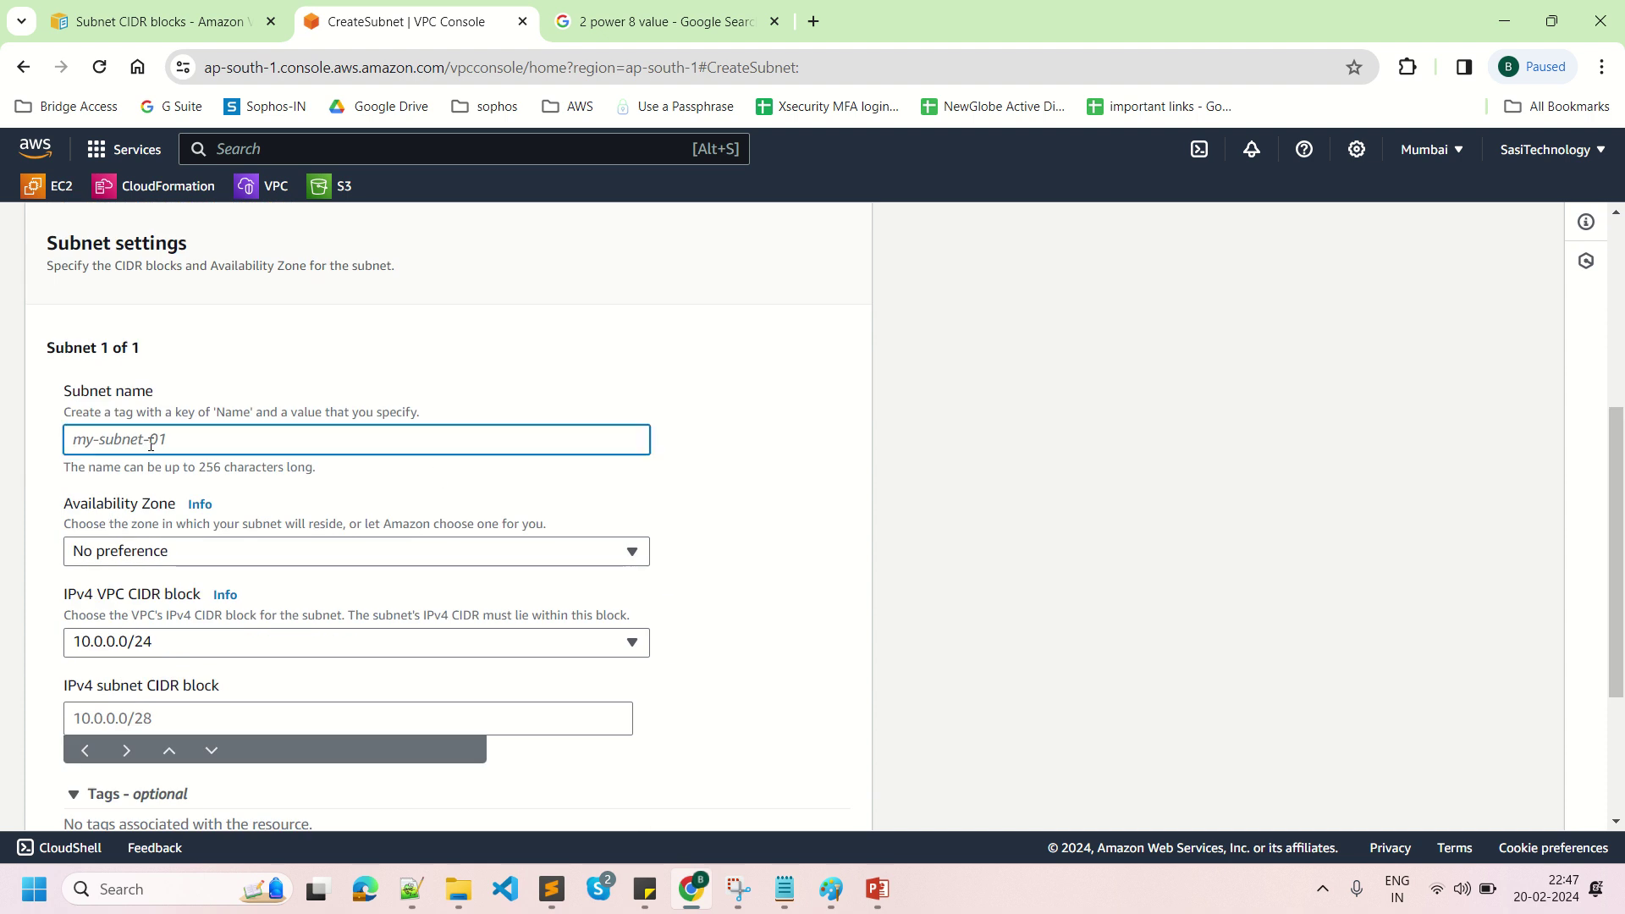
{"action": "type", "text": "prodSubnet"}
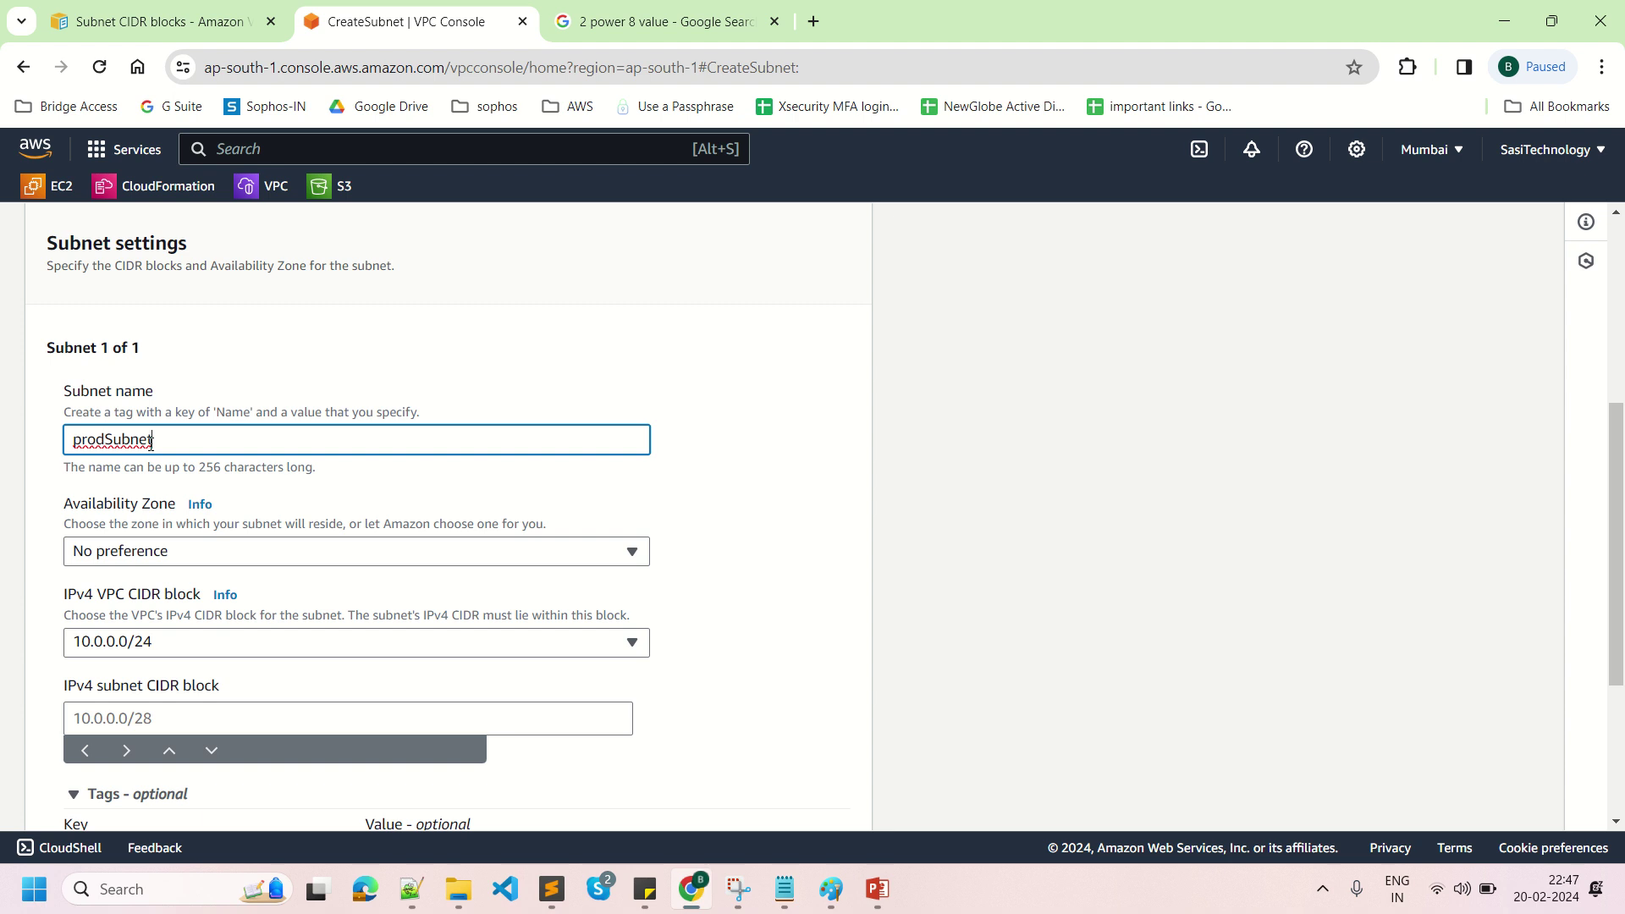
{"action": "type", "text": "1"}
{"action": "left_click", "coordinate": [174, 560]}
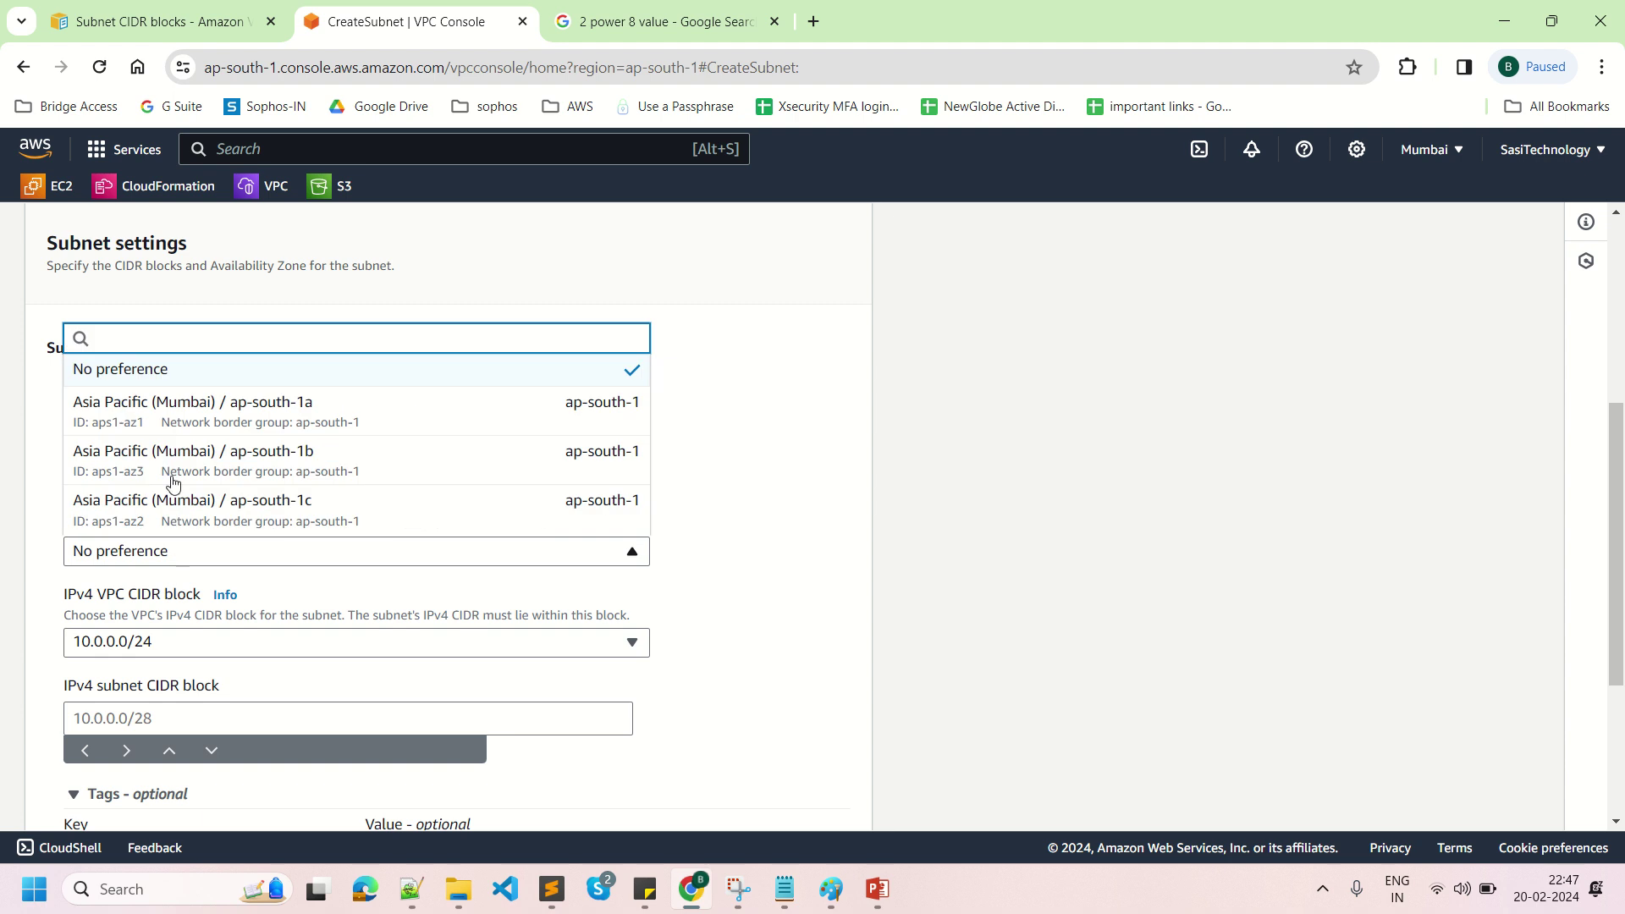
{"action": "left_click", "coordinate": [179, 411]}
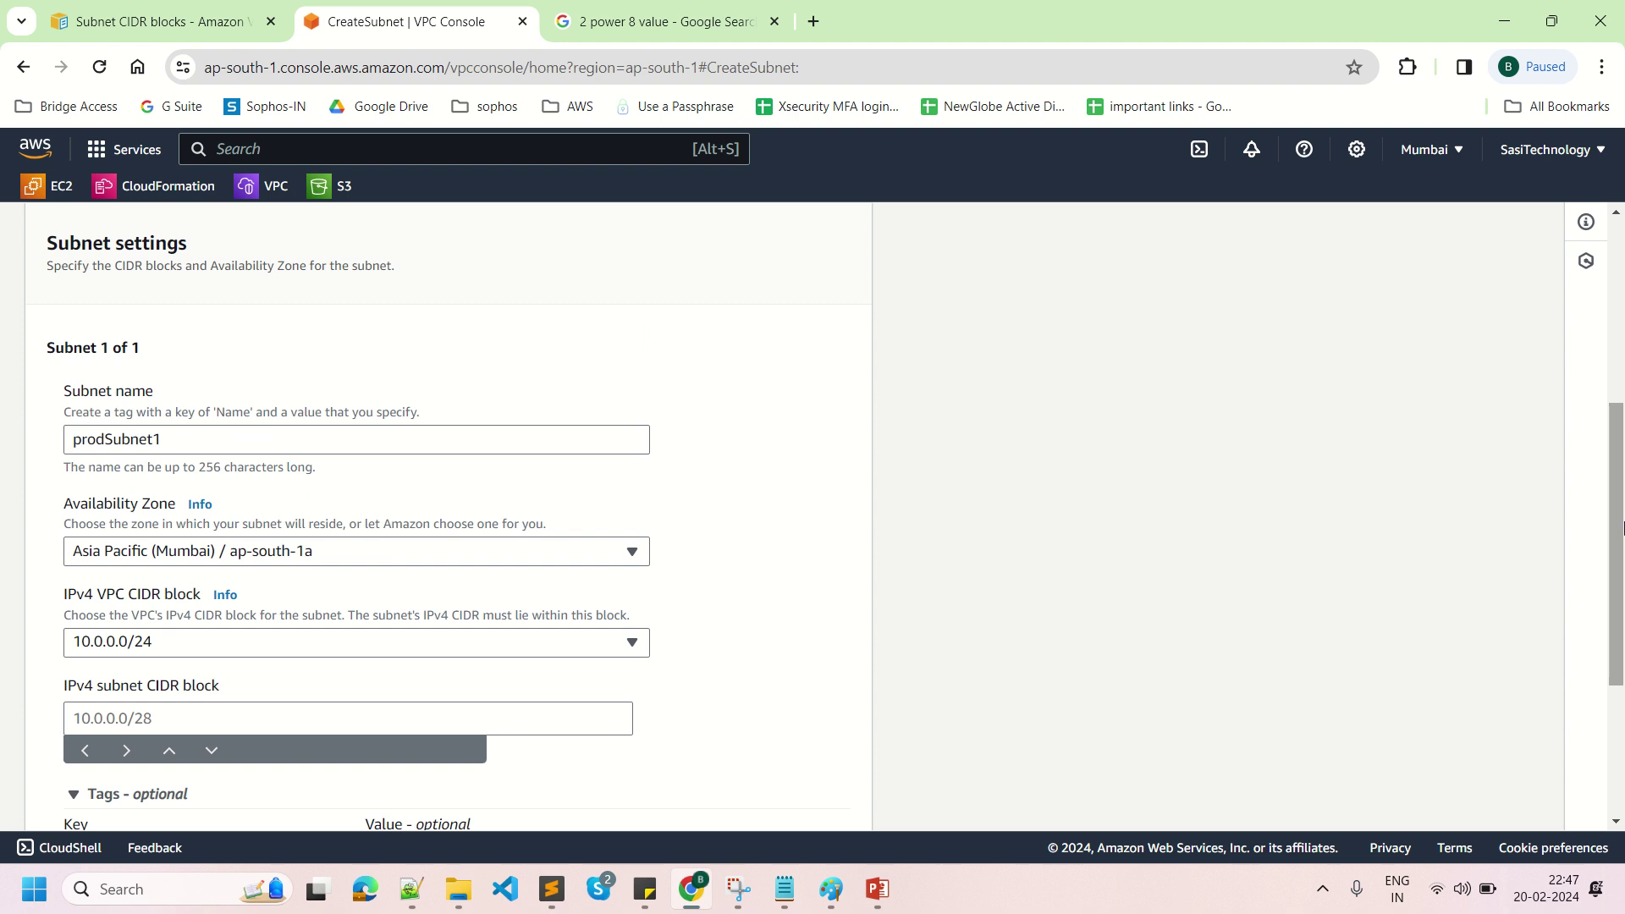
Compare the IPv4 VPC CIDR block in the subnet form with the prodVPC and subnet CIDRs in the Paint diagram.
{"action": "left_click_drag", "start_coordinate": [1620, 511], "coordinate": [1620, 607]}
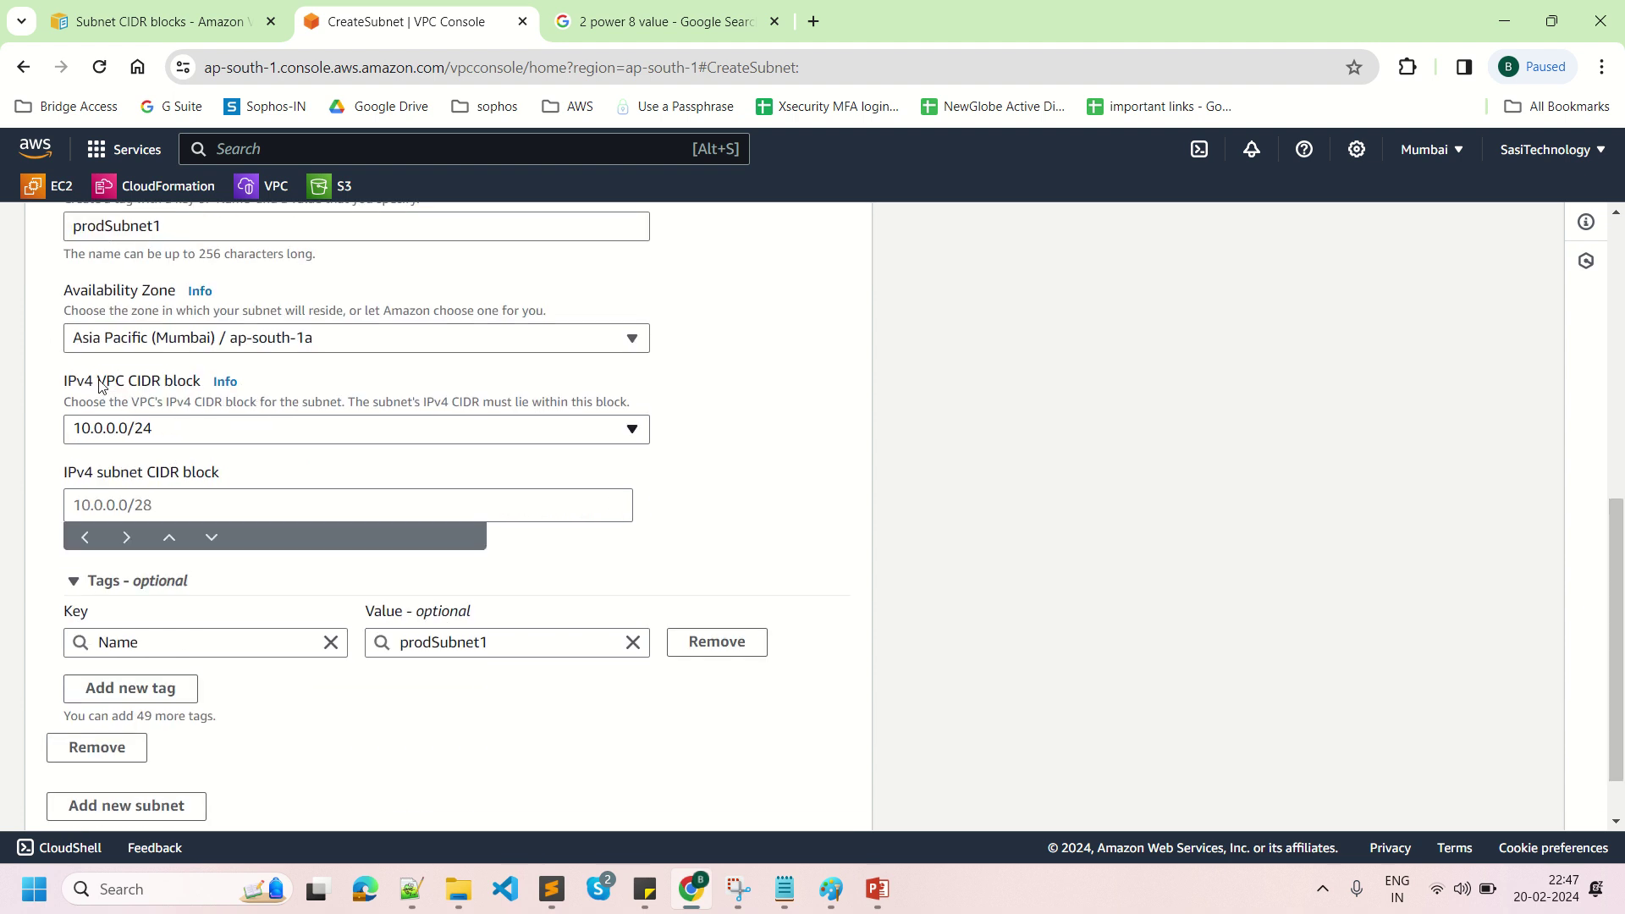
{"action": "left_click_drag", "start_coordinate": [97, 381], "coordinate": [175, 381]}
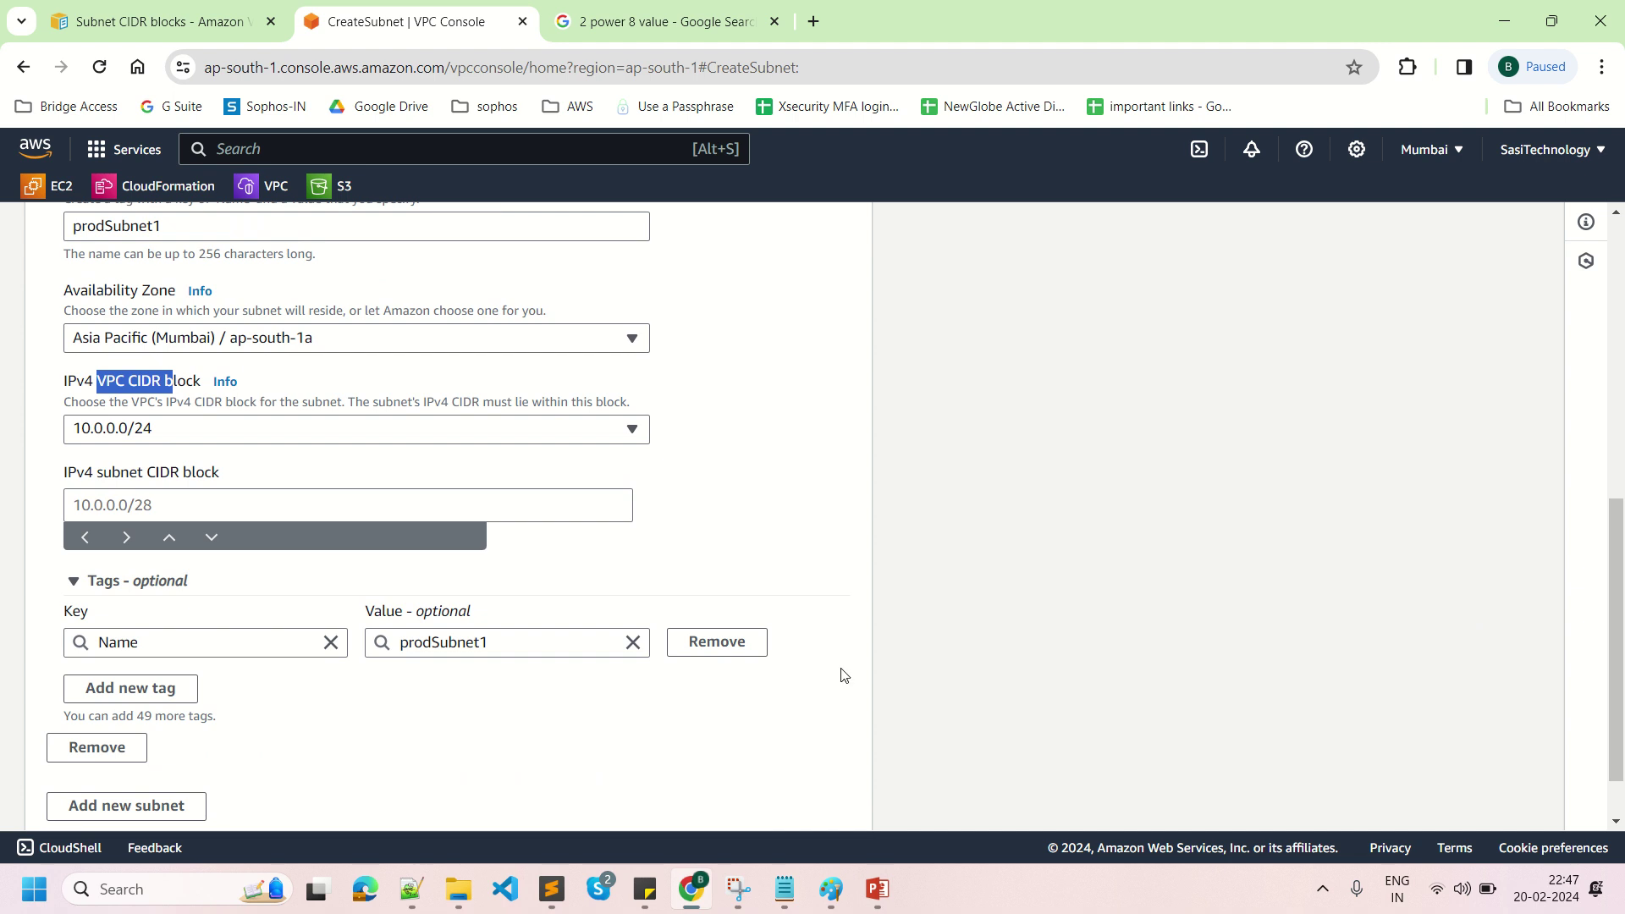
{"action": "left_click", "coordinate": [841, 906]}
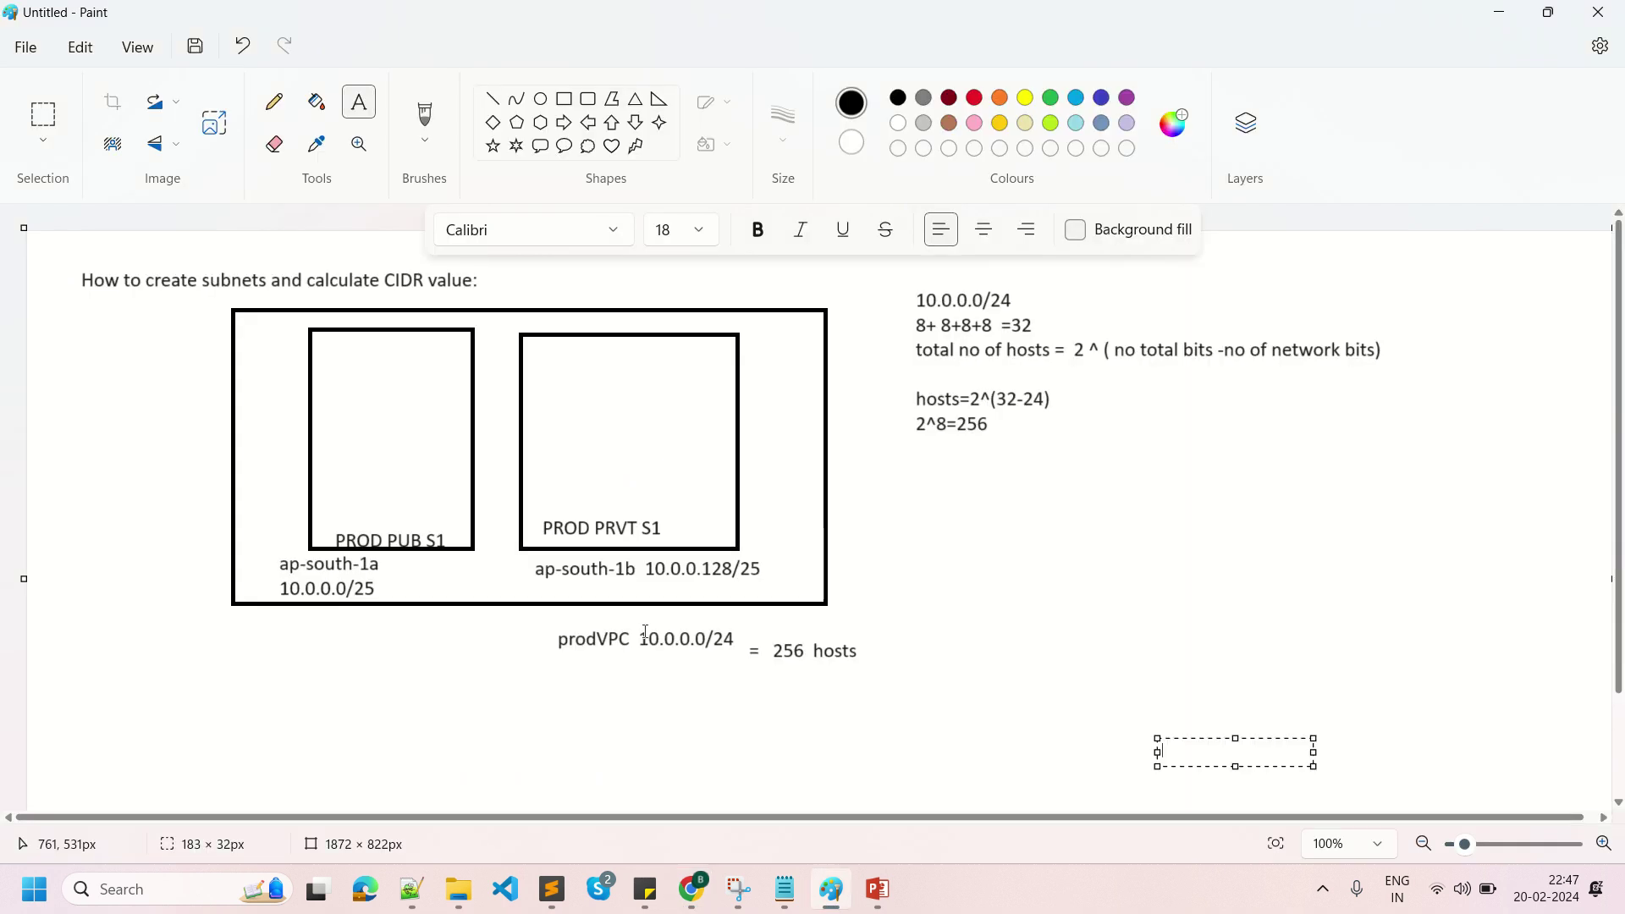
{"action": "left_click", "coordinate": [643, 638]}
{"action": "left_click", "coordinate": [643, 638]}
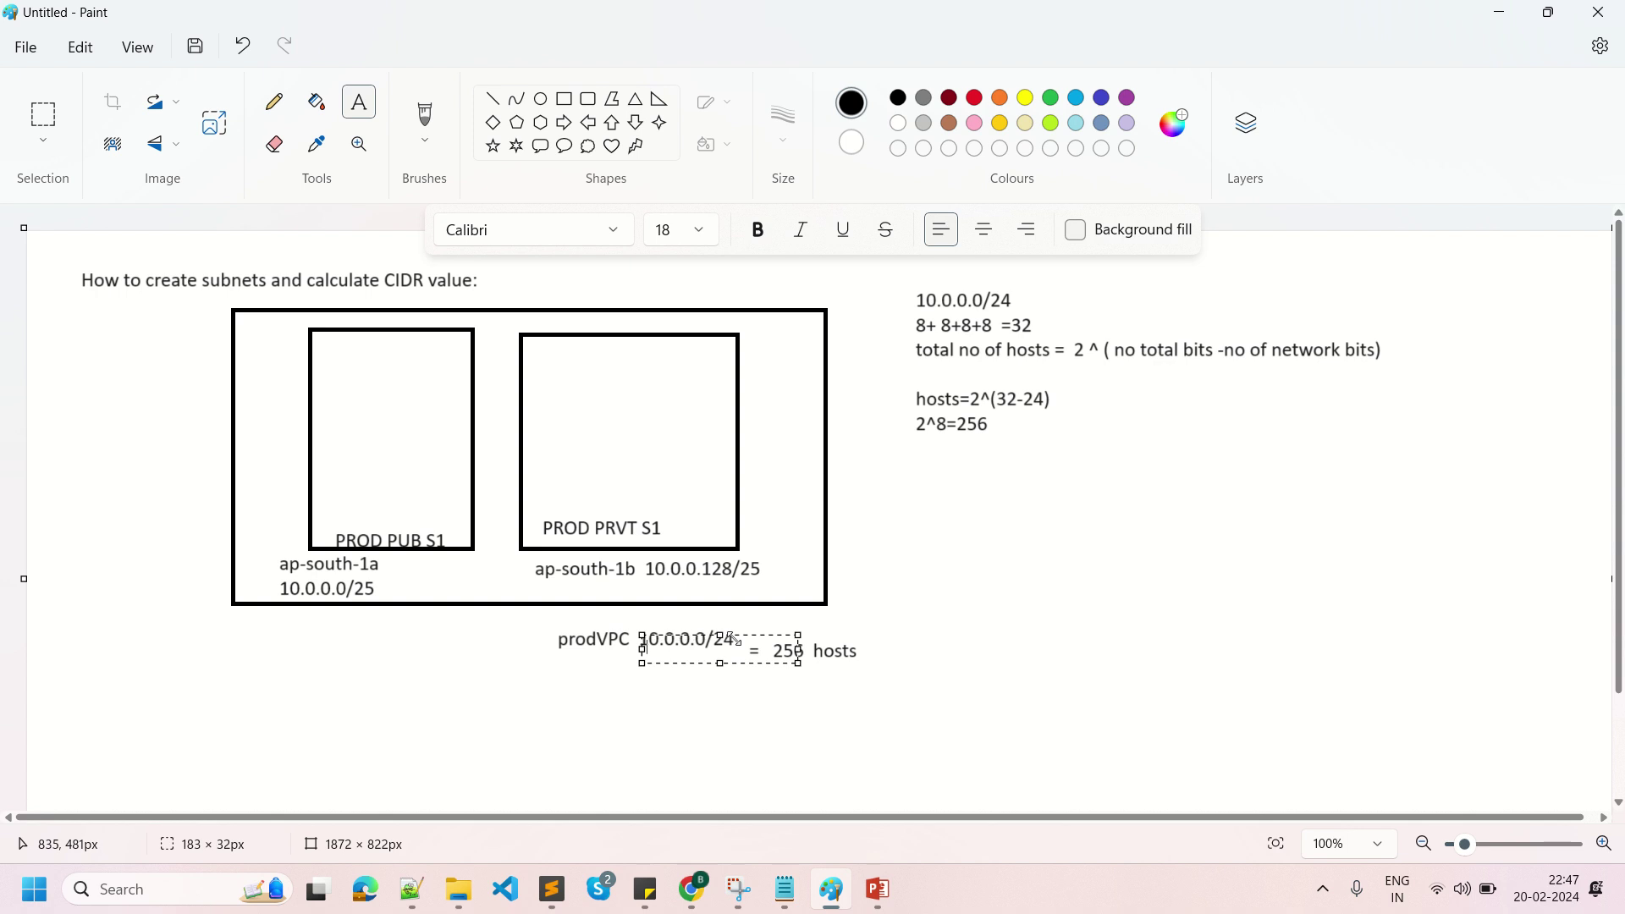
{"action": "left_click", "coordinate": [693, 889]}
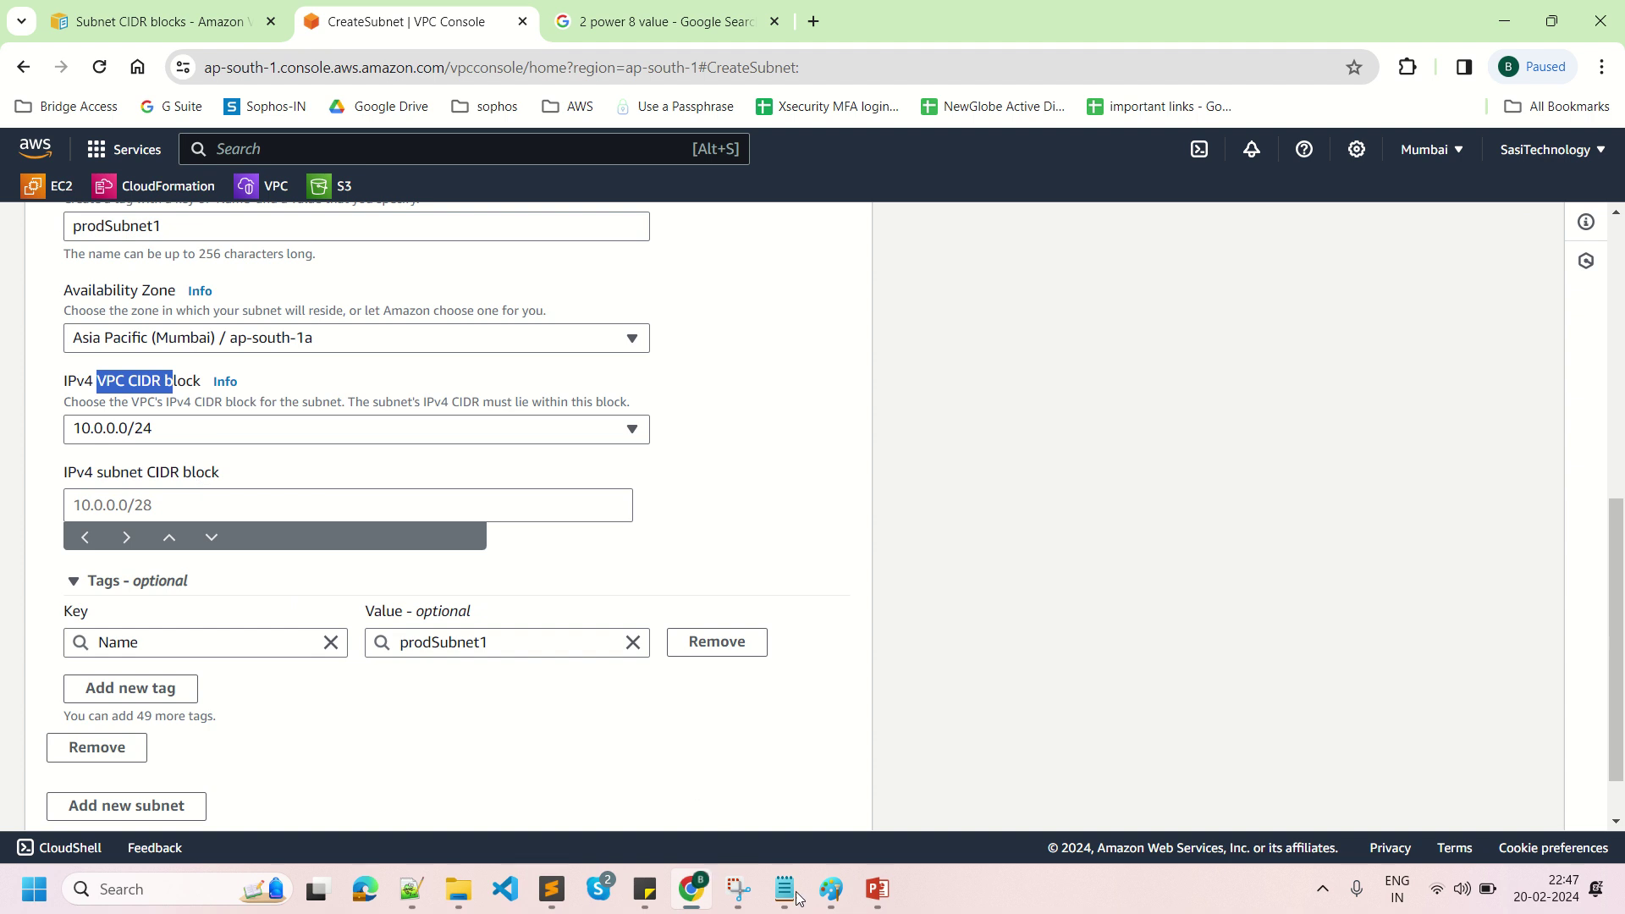
{"action": "left_click", "coordinate": [831, 889]}
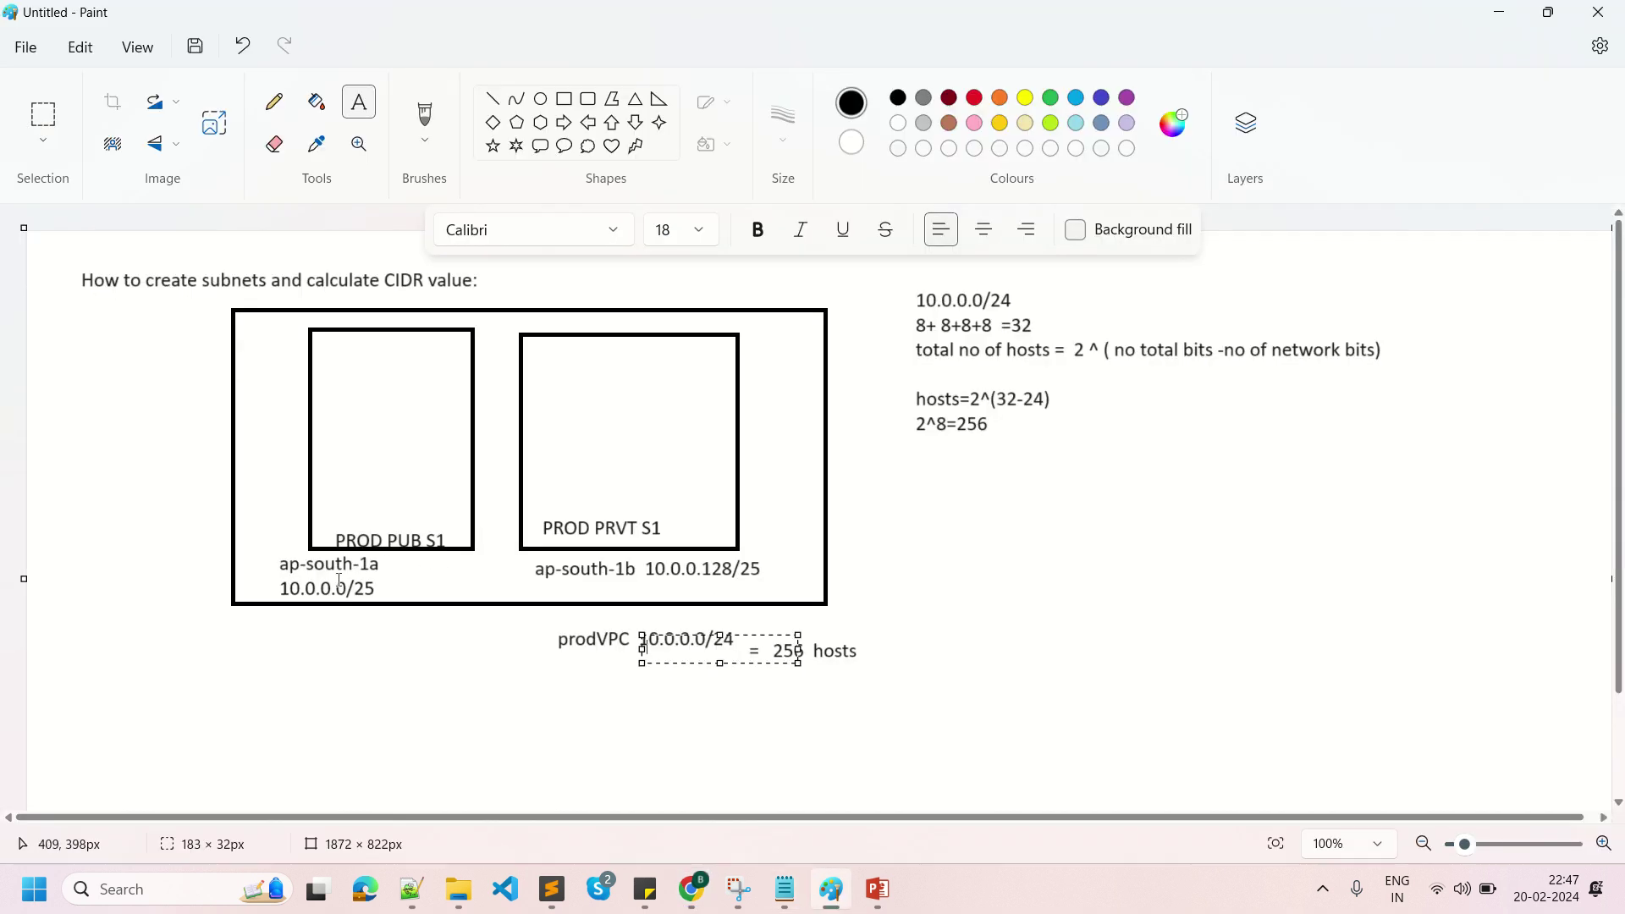
Check the public subnet's CIDR in the Paint diagram, switch to Chrome, and set the IPv4 subnet CIDR block to 10.0.0.0/25.
{"action": "left_click_drag", "start_coordinate": [282, 579], "coordinate": [390, 580]}
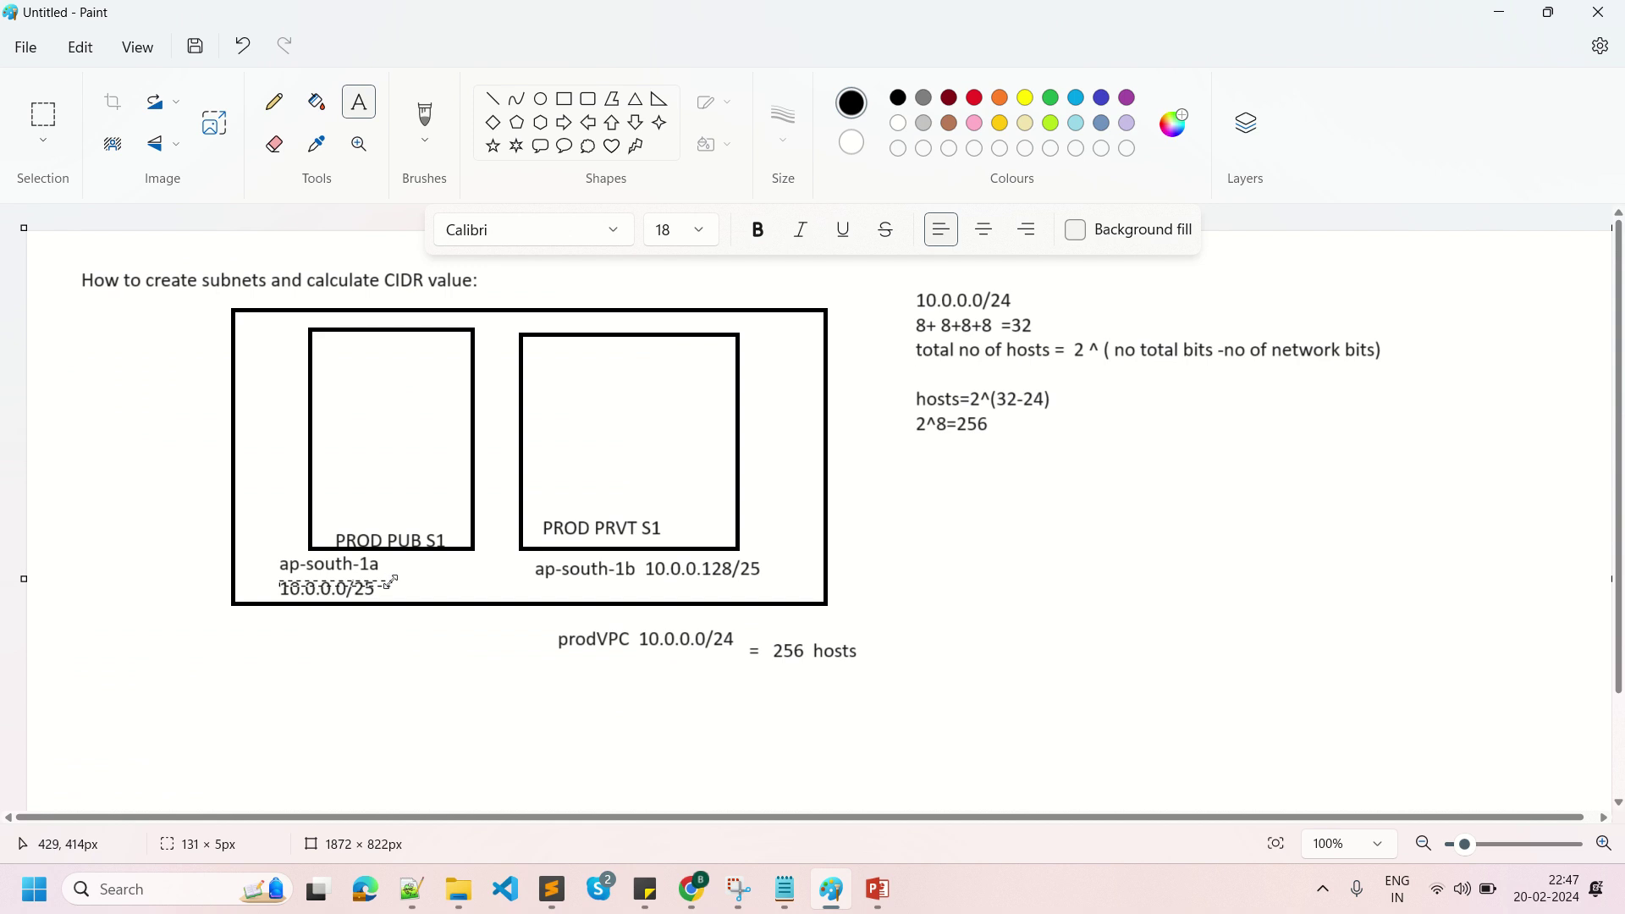
{"action": "left_click", "coordinate": [694, 899]}
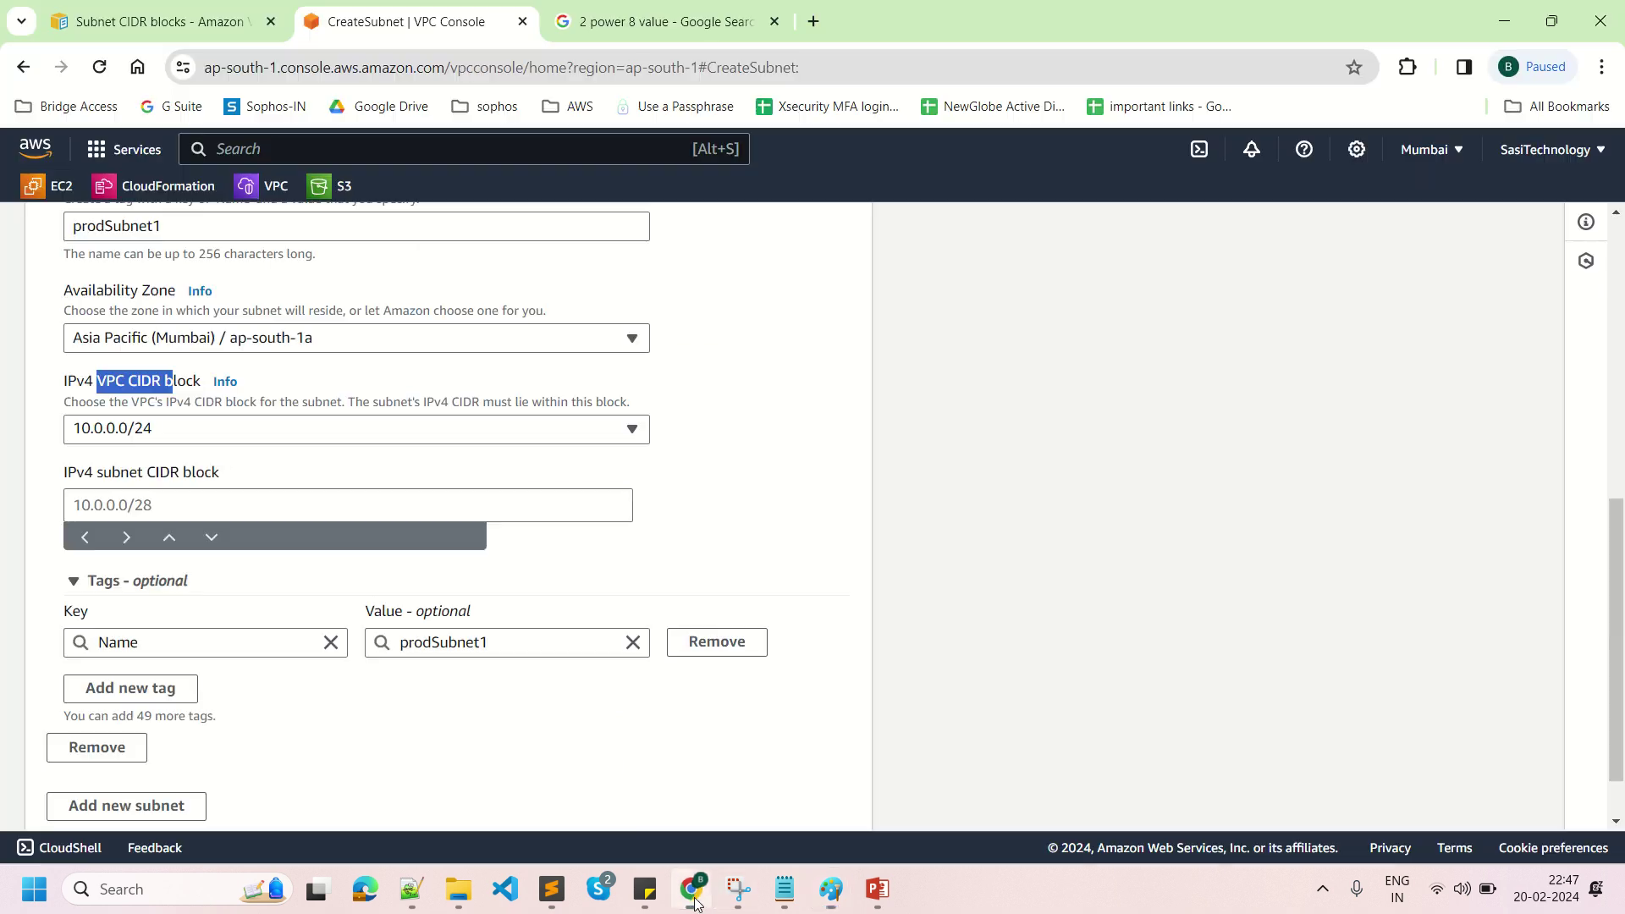
{"action": "left_click", "coordinate": [177, 509]}
{"action": "type", "text": "10.0.0.0"}
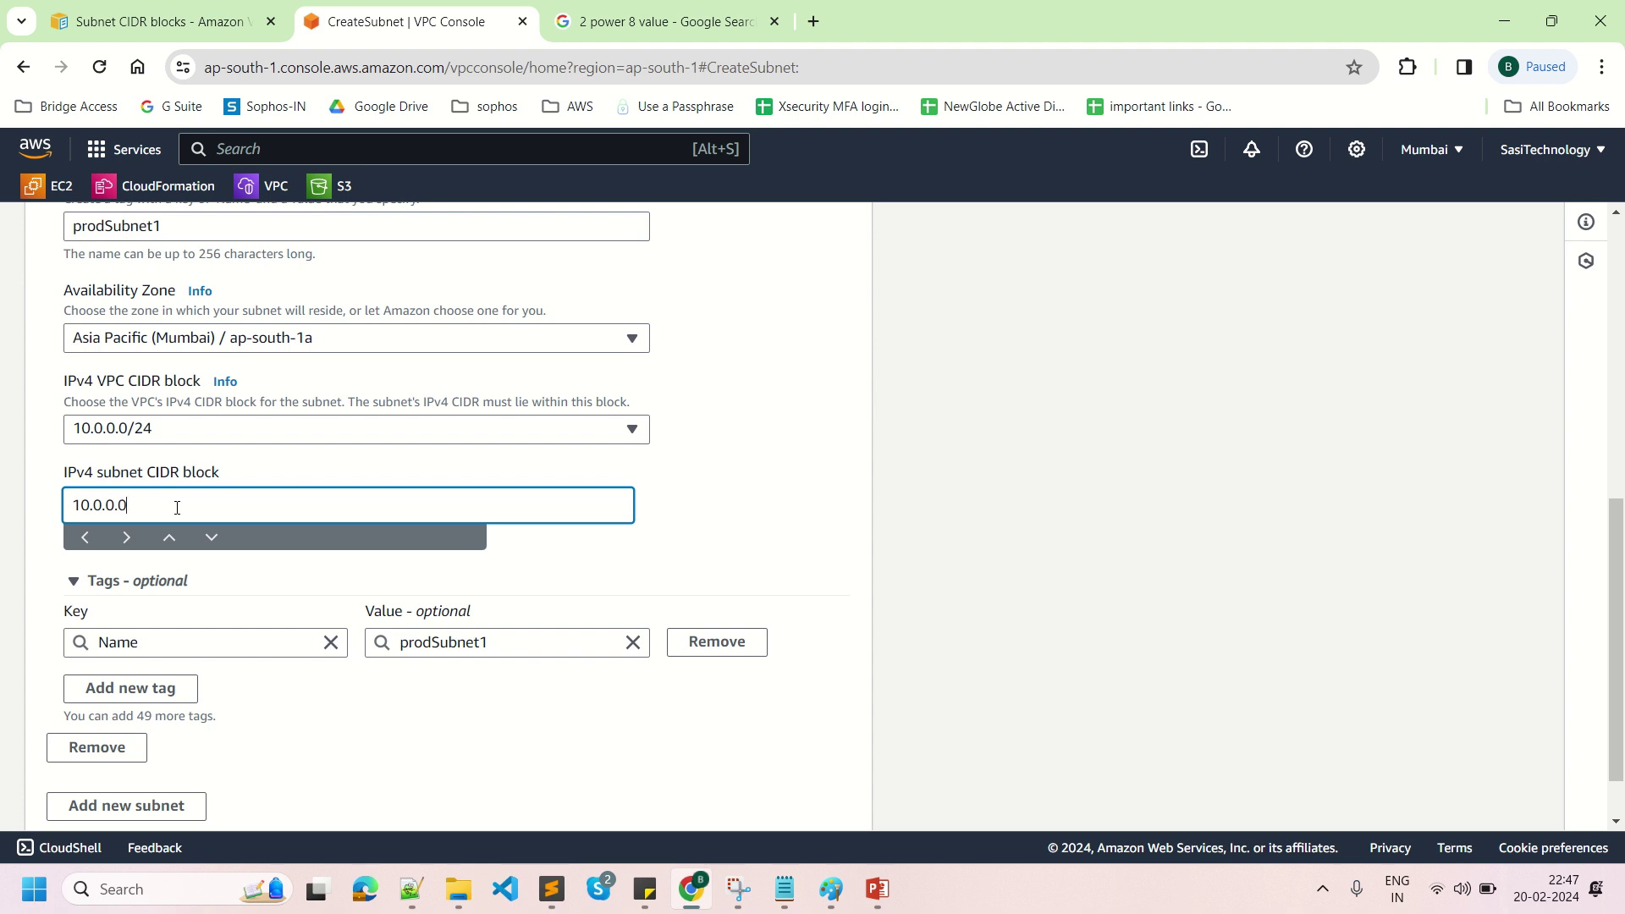
{"action": "type", "text": "/25"}
{"action": "left_click", "coordinate": [777, 506]}
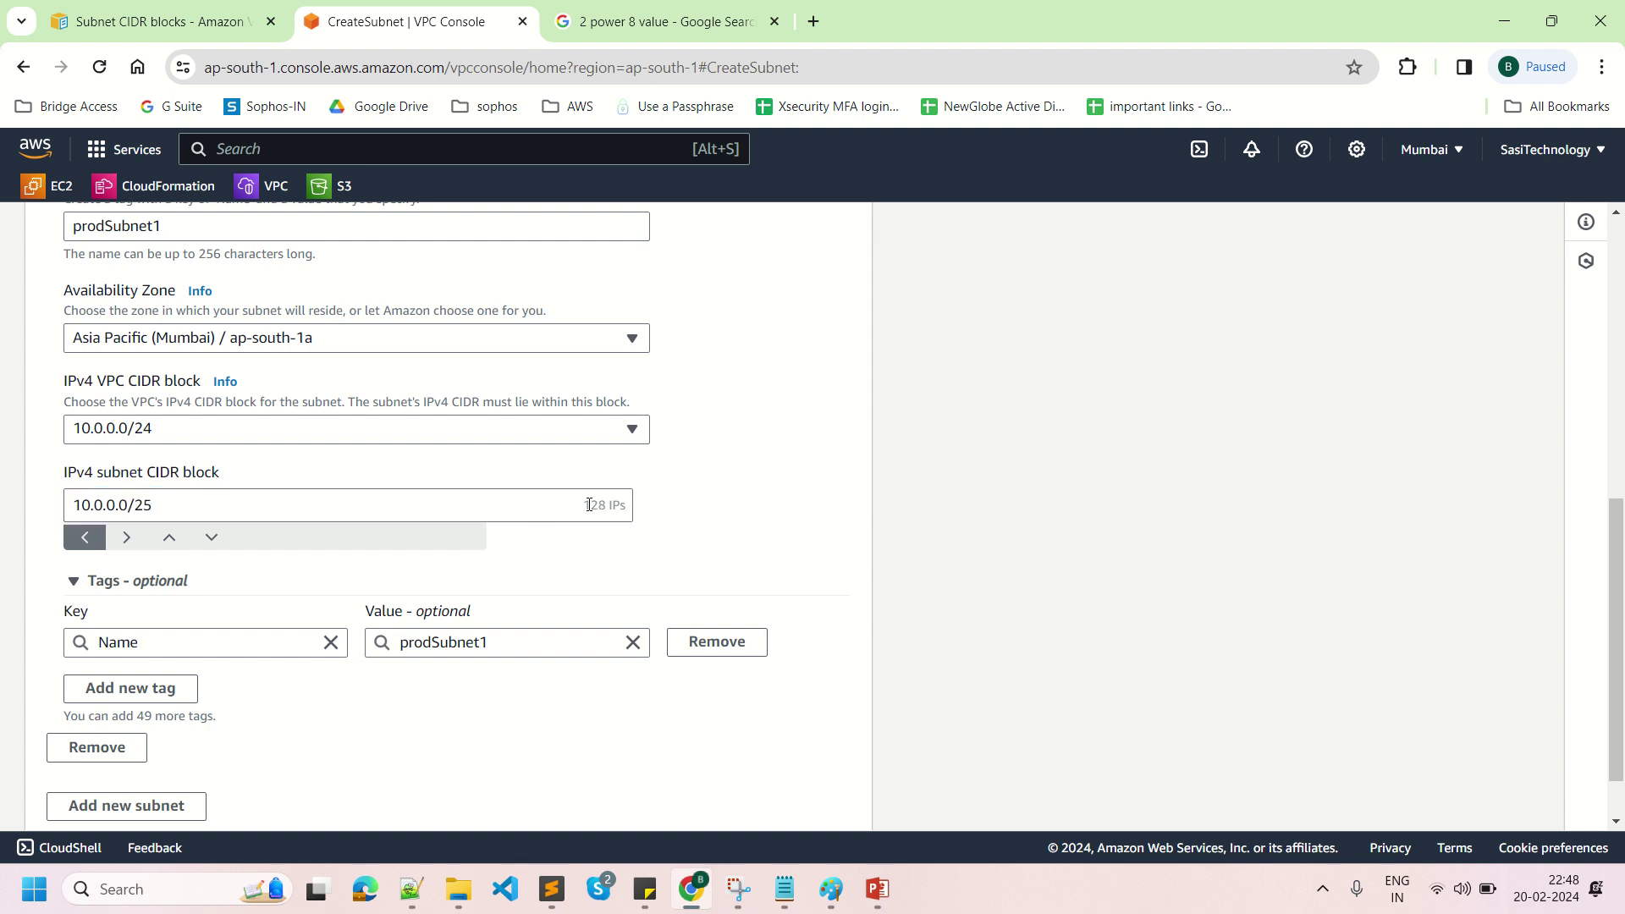
Check the IP count for the subnet CIDR block, create the prodSubnet1 subnet and dismiss the notification.
{"action": "left_click_drag", "start_coordinate": [586, 505], "coordinate": [629, 512]}
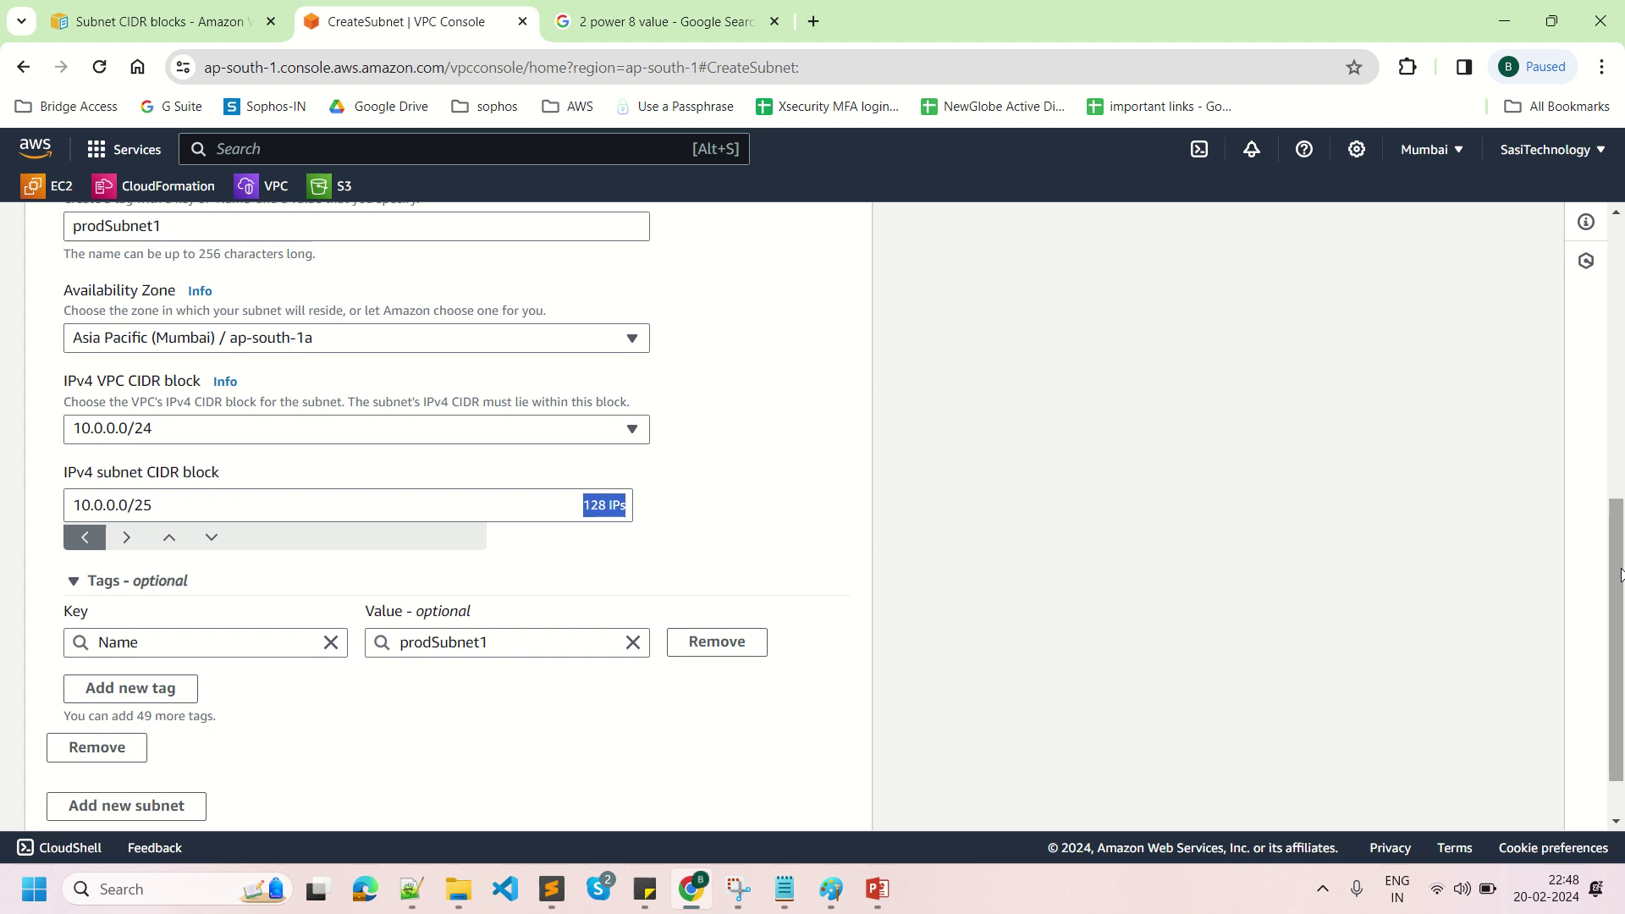
{"action": "scroll", "coordinate": [1619, 575], "scroll_direction": "down", "scroll_amount": 1}
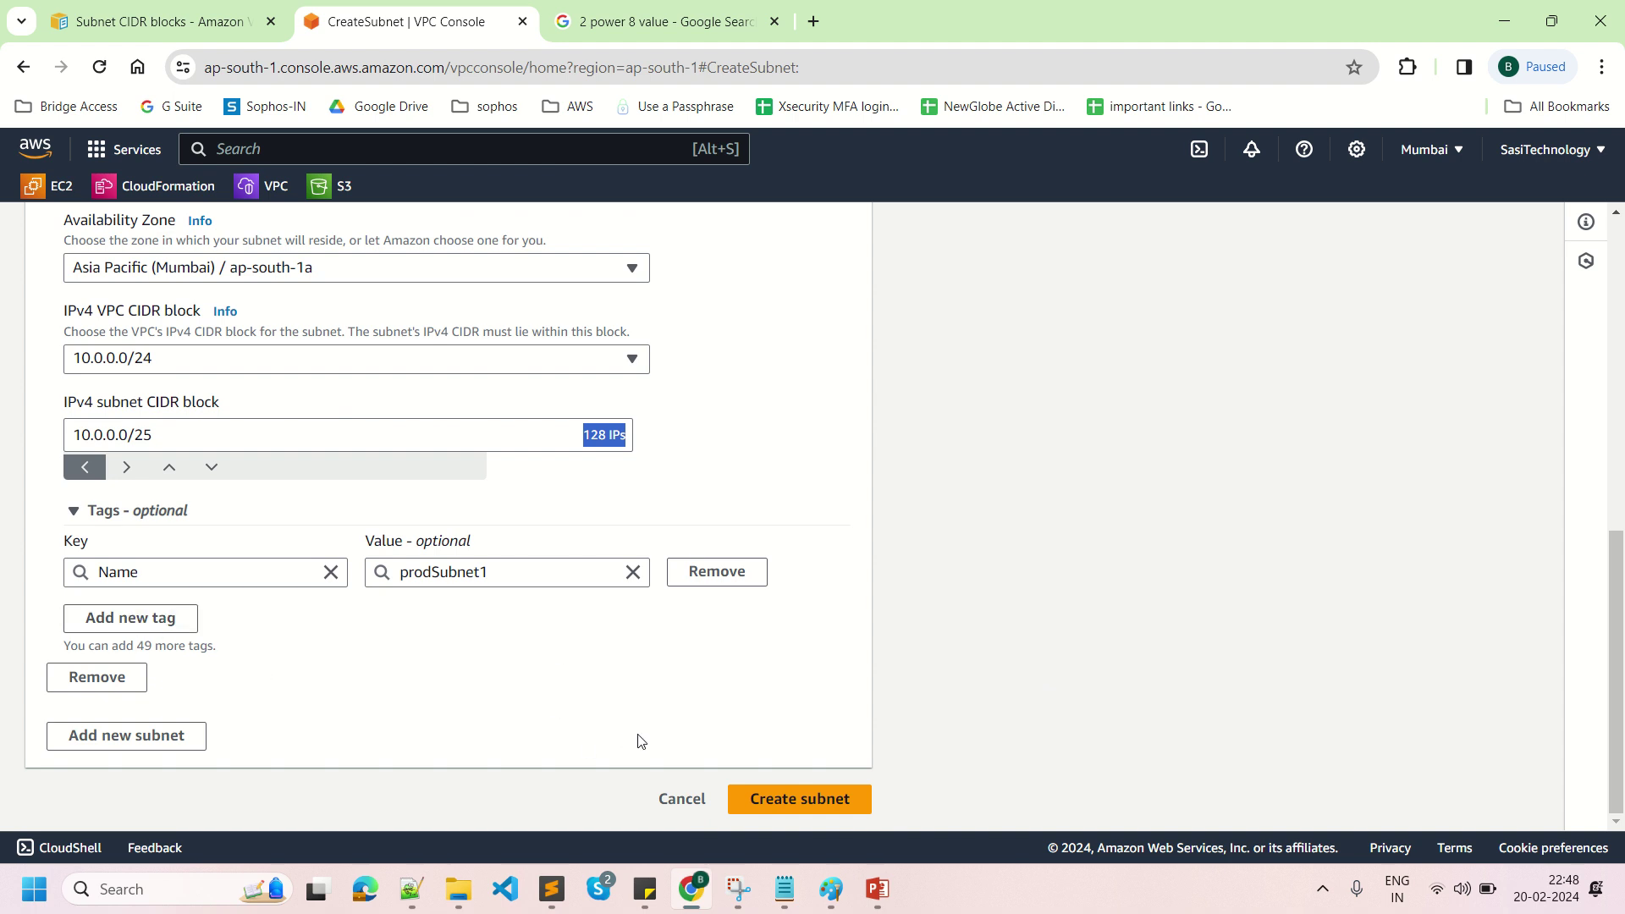
{"action": "left_click", "coordinate": [800, 800]}
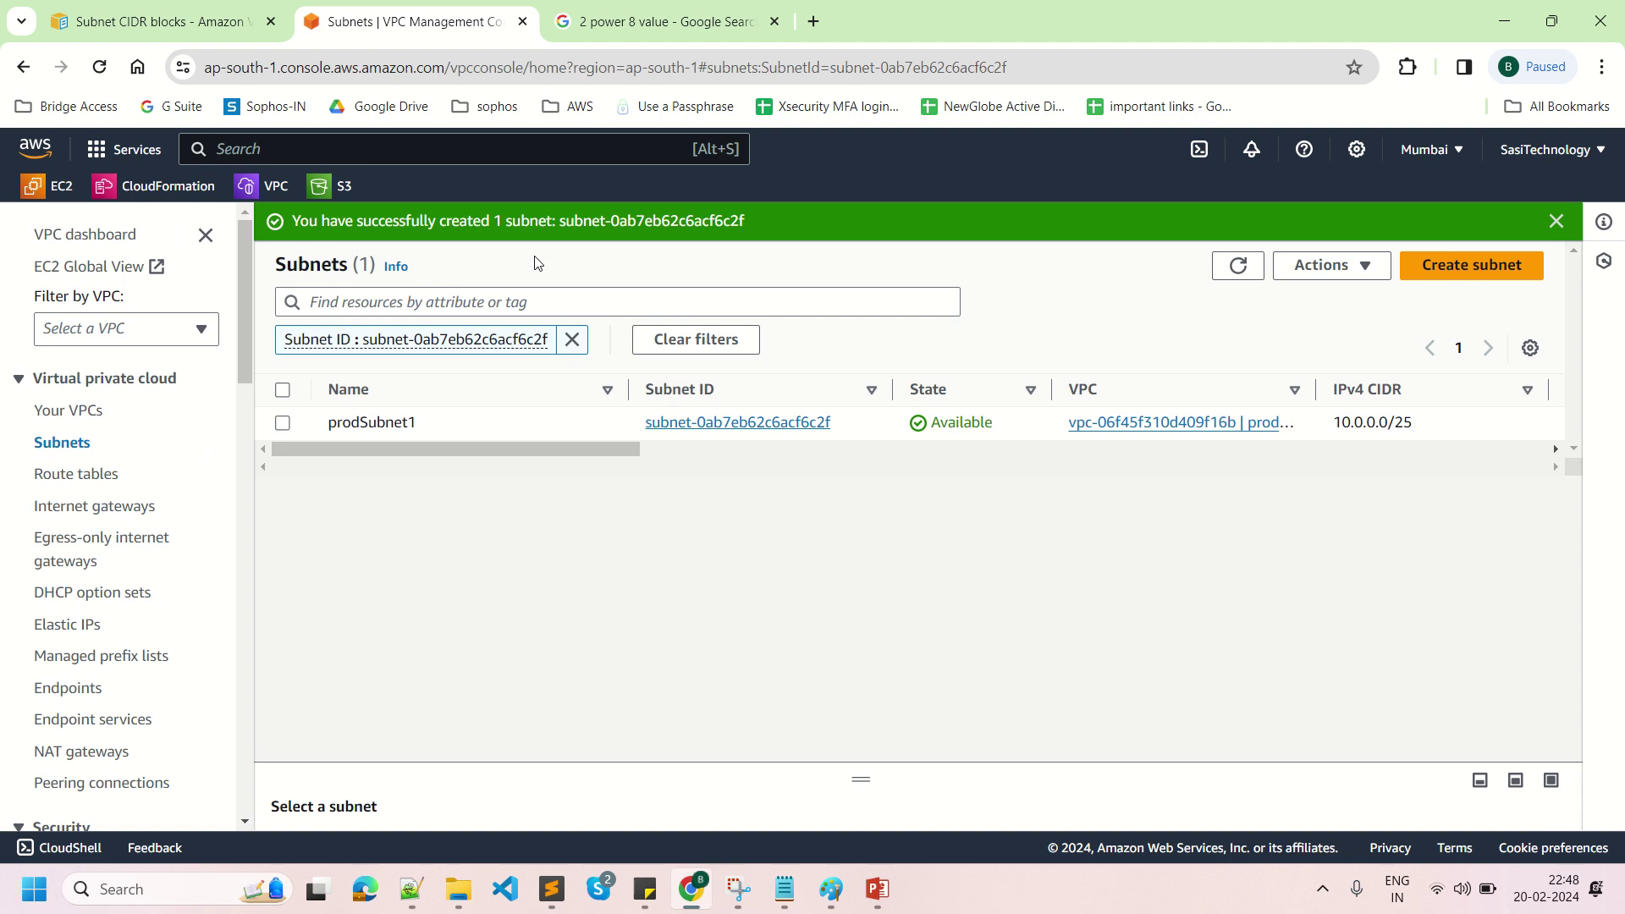
{"action": "left_click", "coordinate": [1555, 222]}
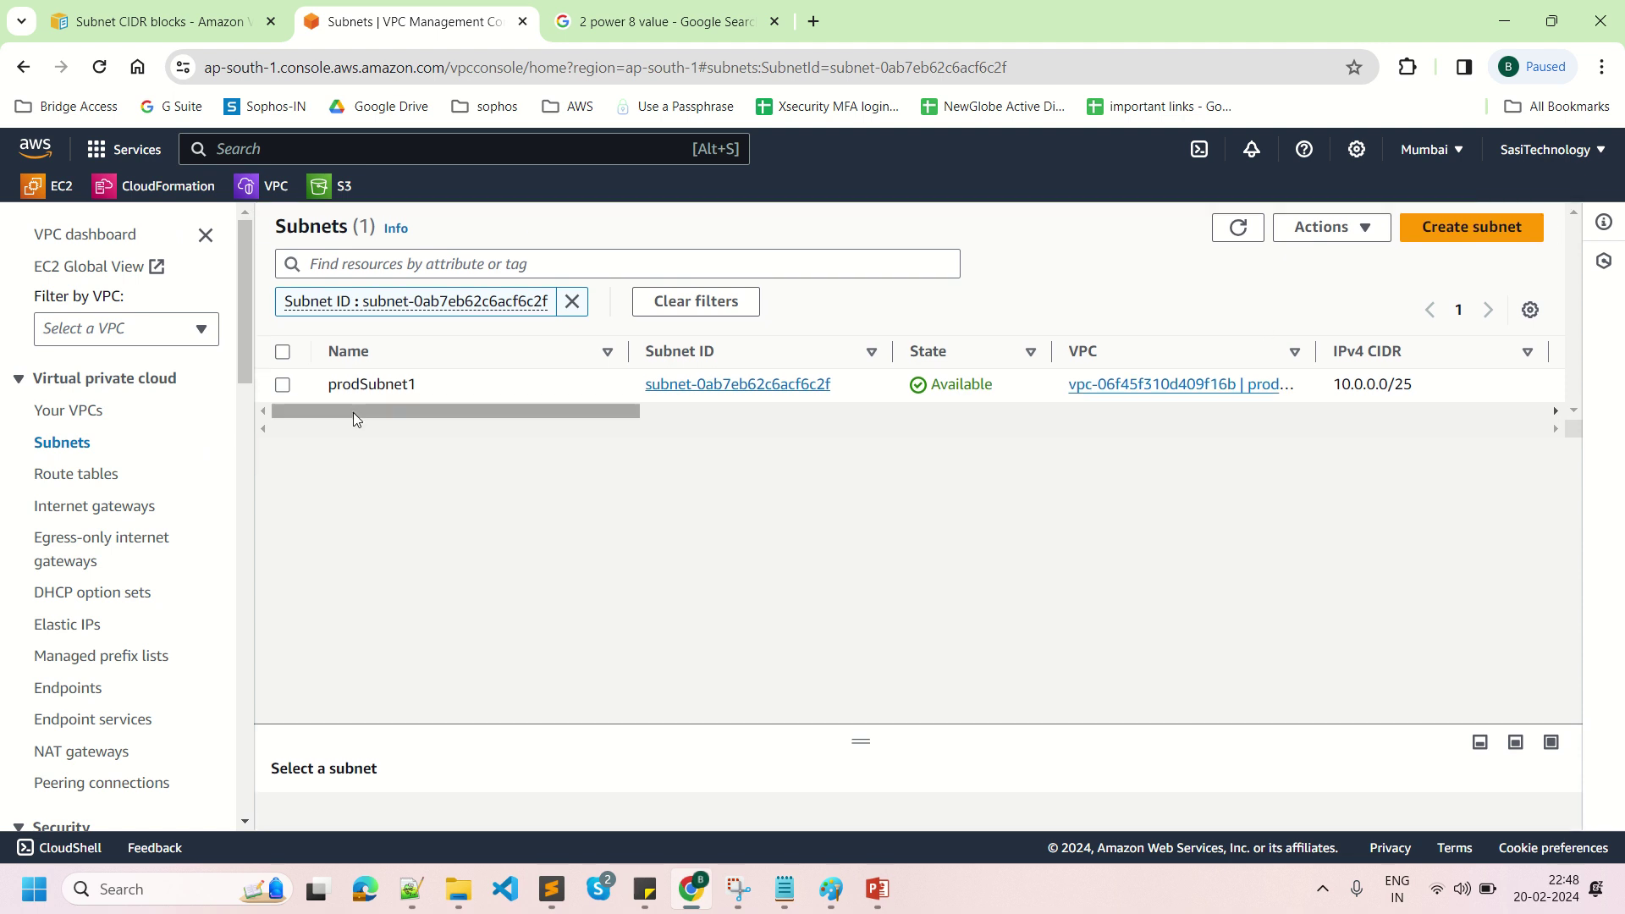
Open the subnet settings of prodSubnet1 and enable auto-assign public IPv4 address.
{"action": "left_click", "coordinate": [283, 388]}
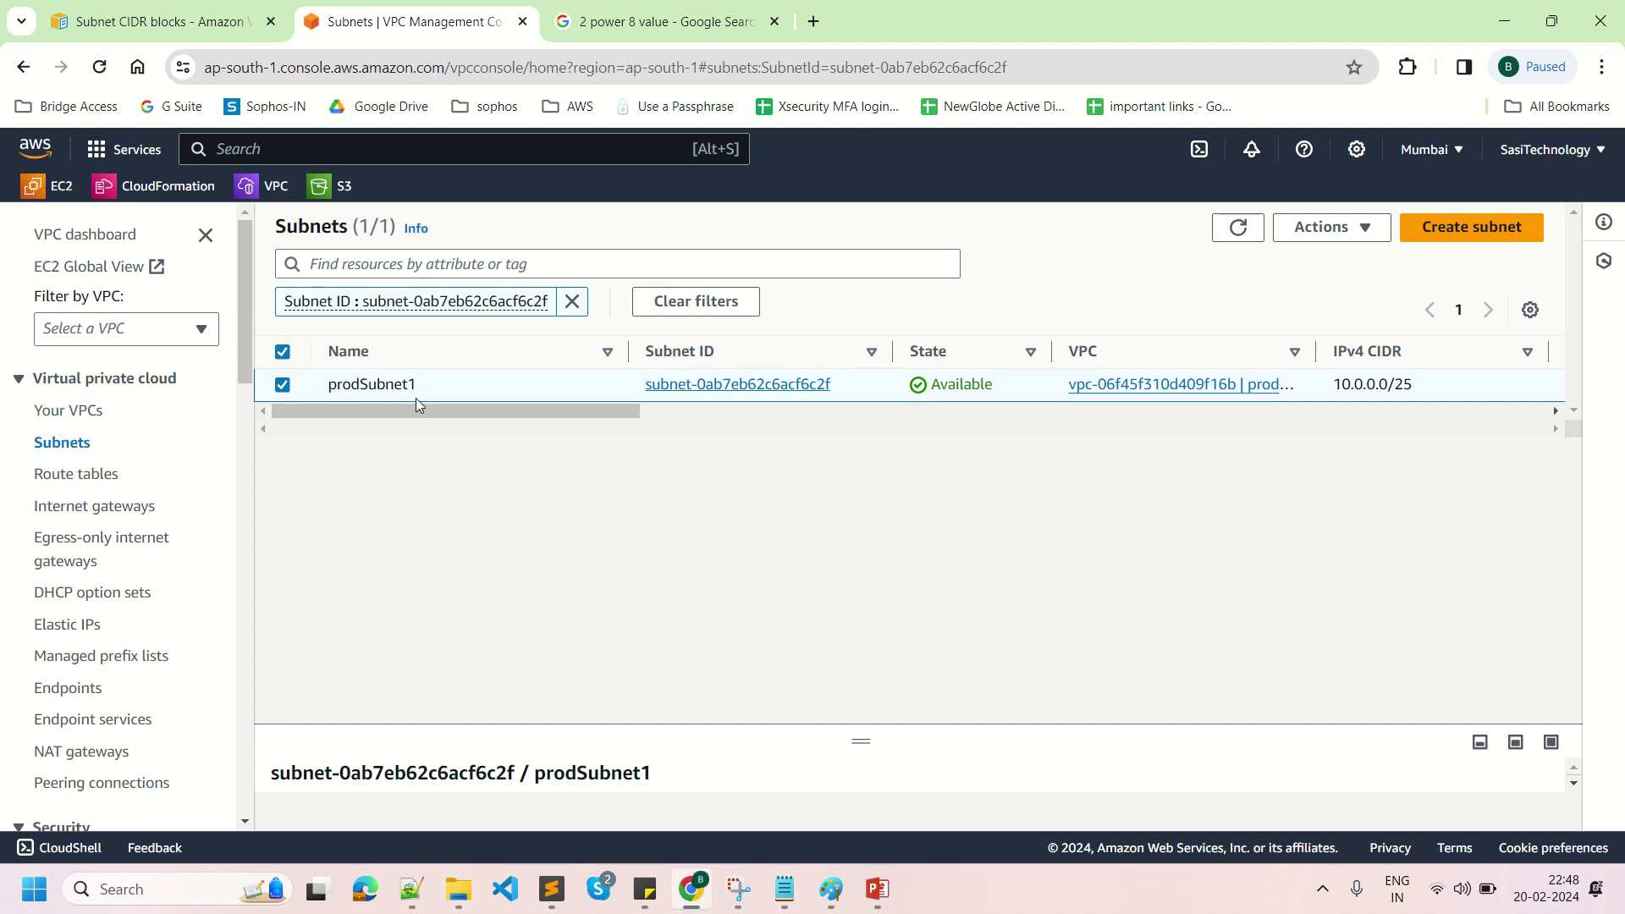
{"action": "left_click", "coordinate": [1346, 235]}
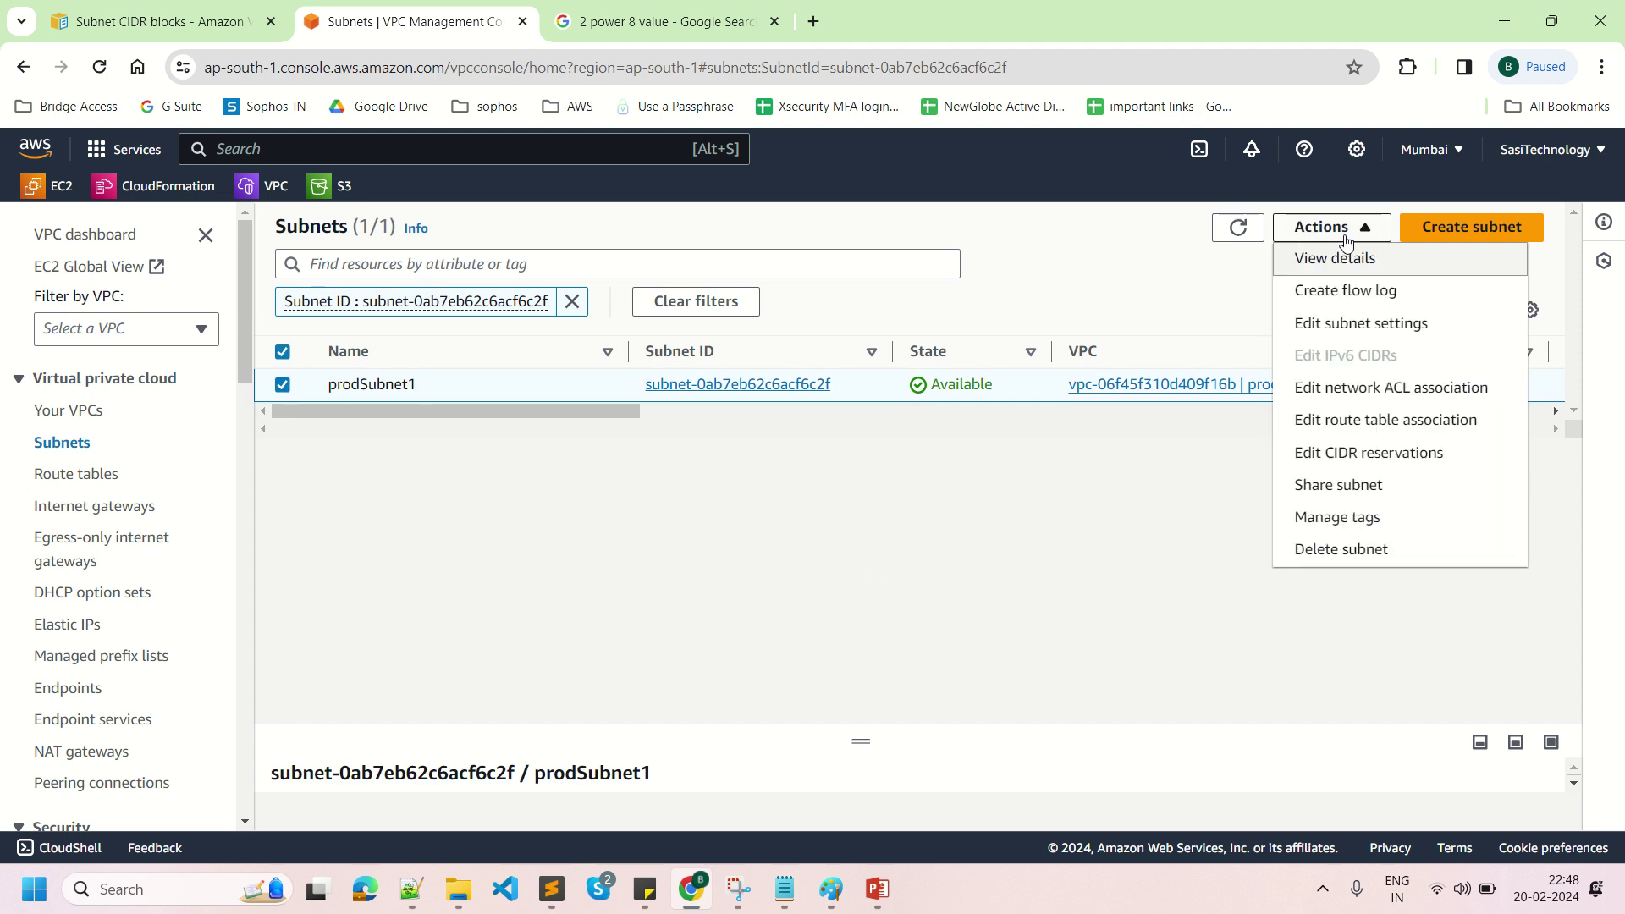
{"action": "left_click", "coordinate": [1352, 326]}
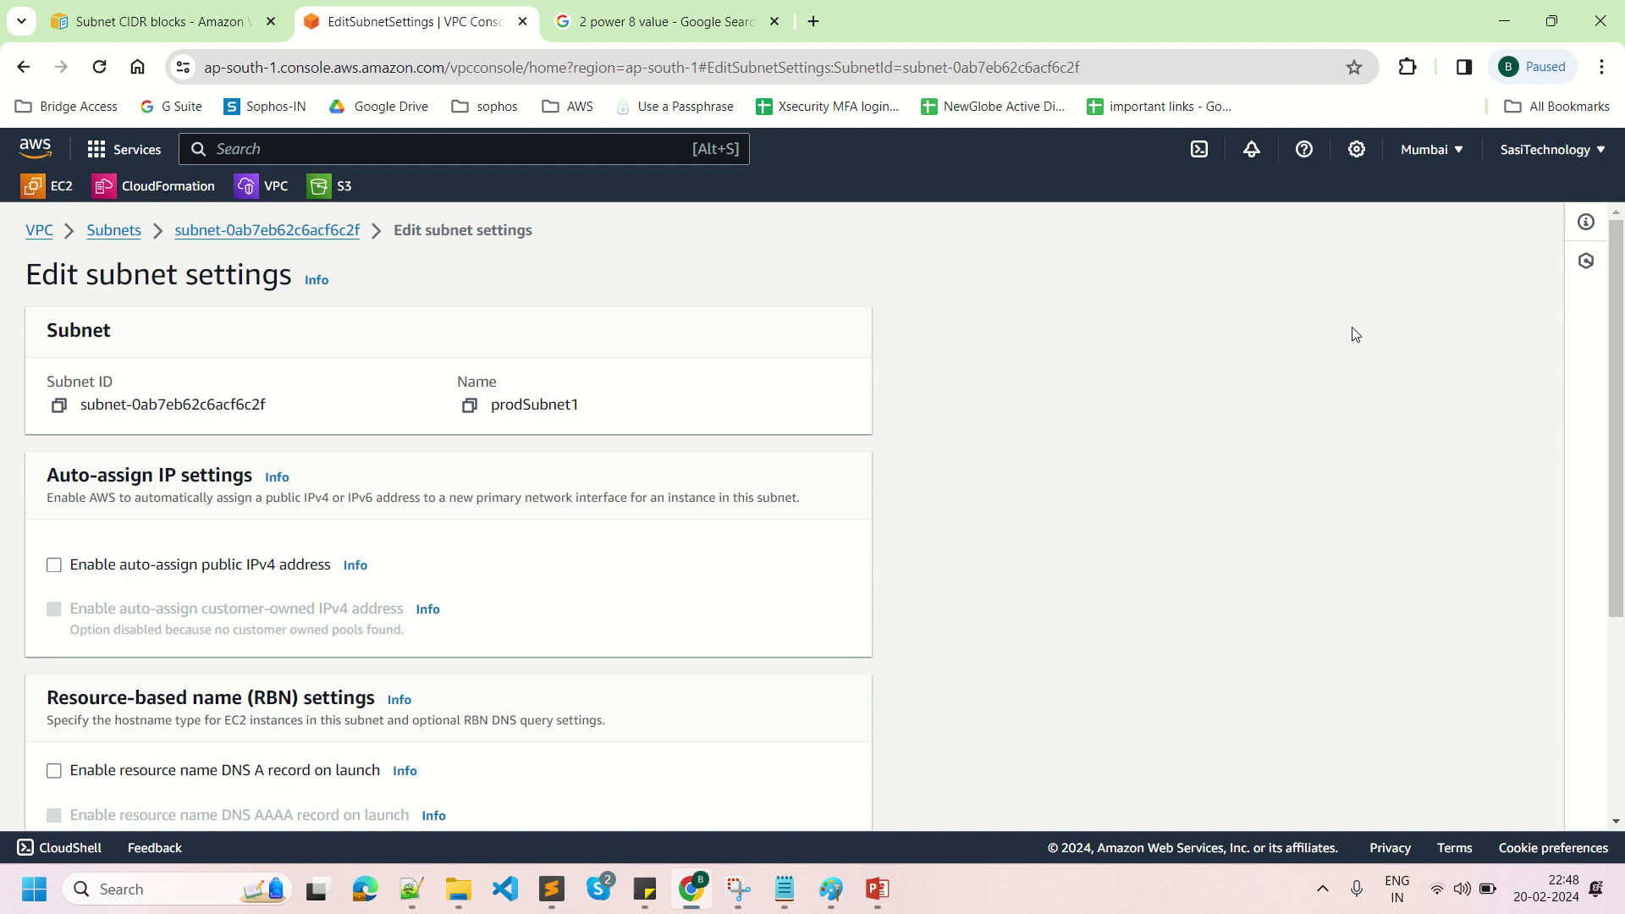
{"action": "scroll", "coordinate": [1621, 387], "scroll_direction": "down", "scroll_amount": 2}
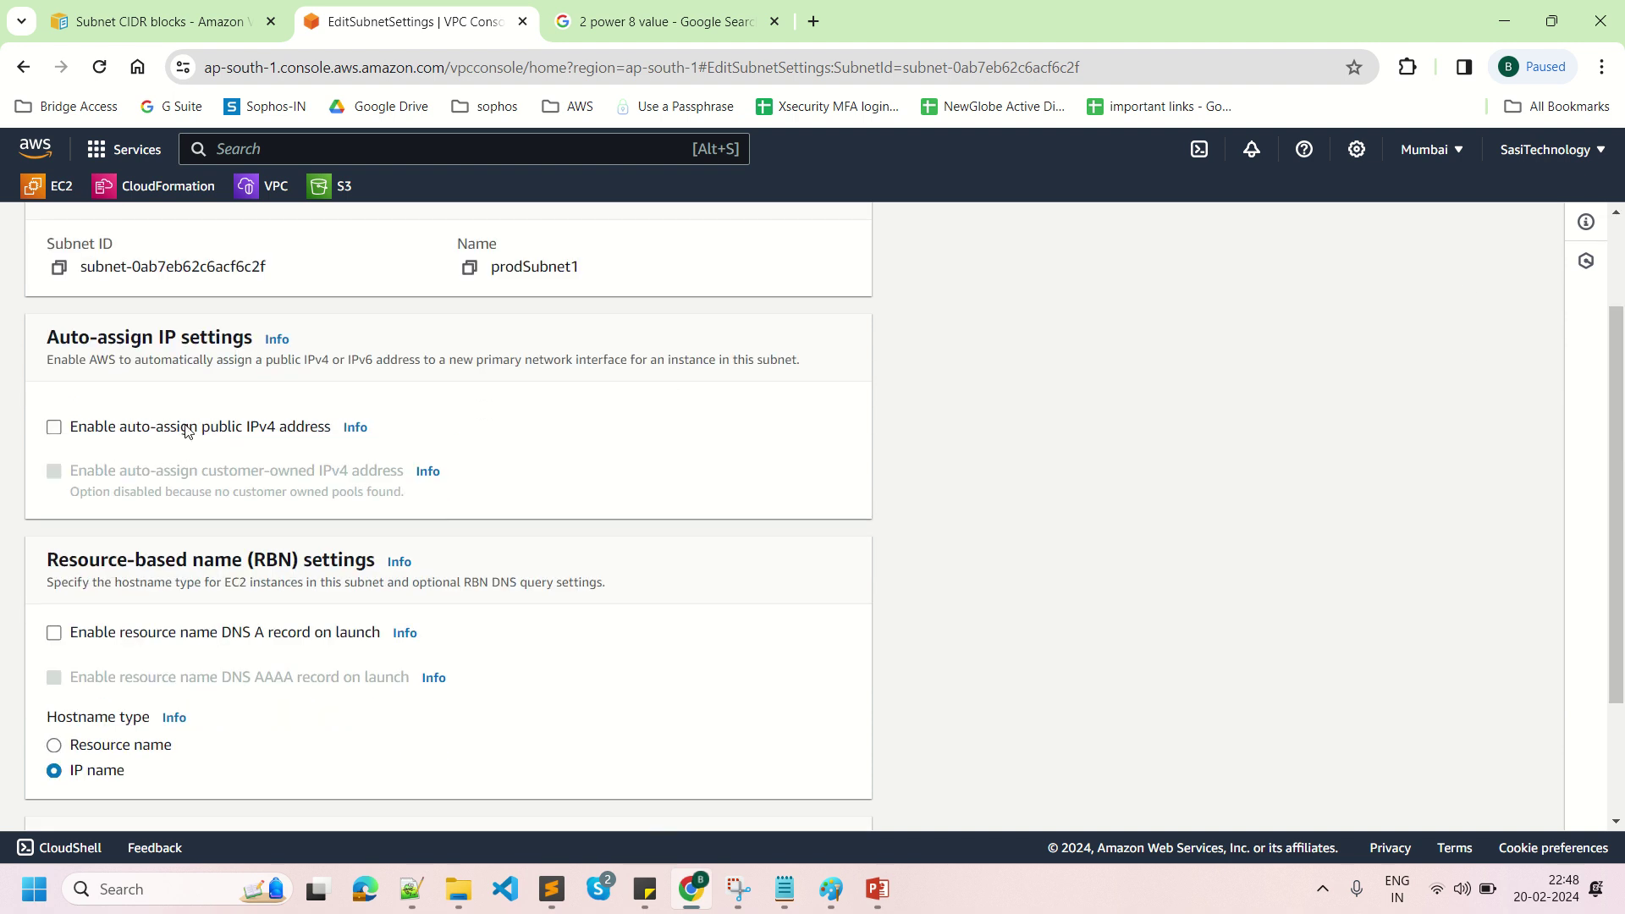
{"action": "left_click", "coordinate": [55, 429]}
Switch to Paint and draw a circle of about 91 × 90 px in the upper part of the PROD PUB S1 box.
{"action": "left_click", "coordinate": [833, 900]}
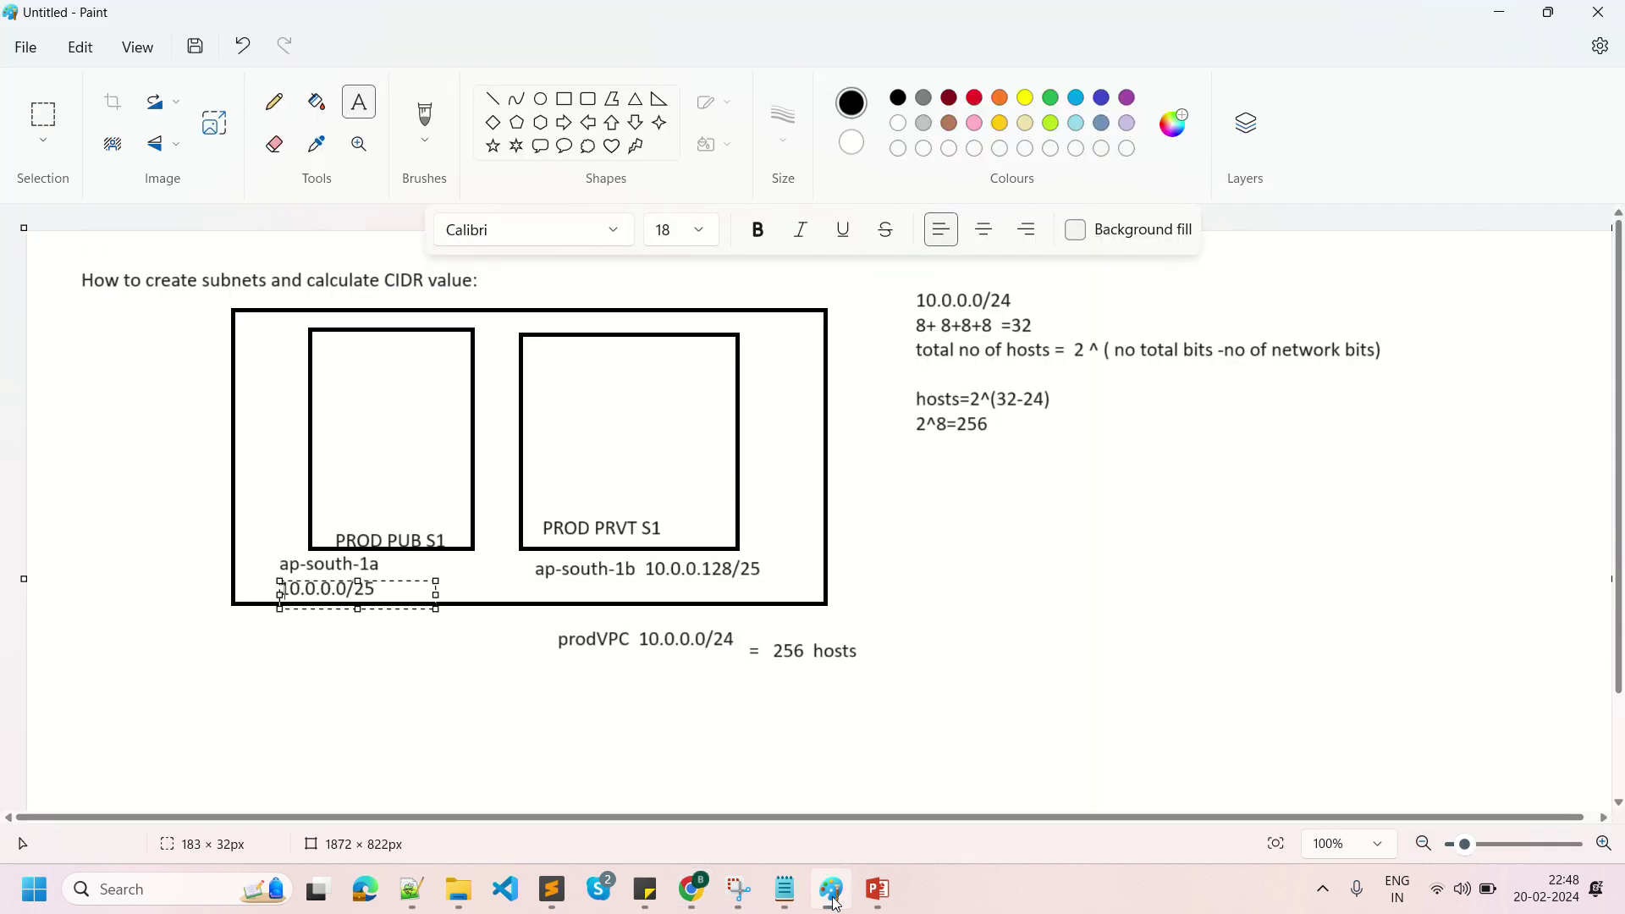
{"action": "left_click", "coordinate": [540, 99]}
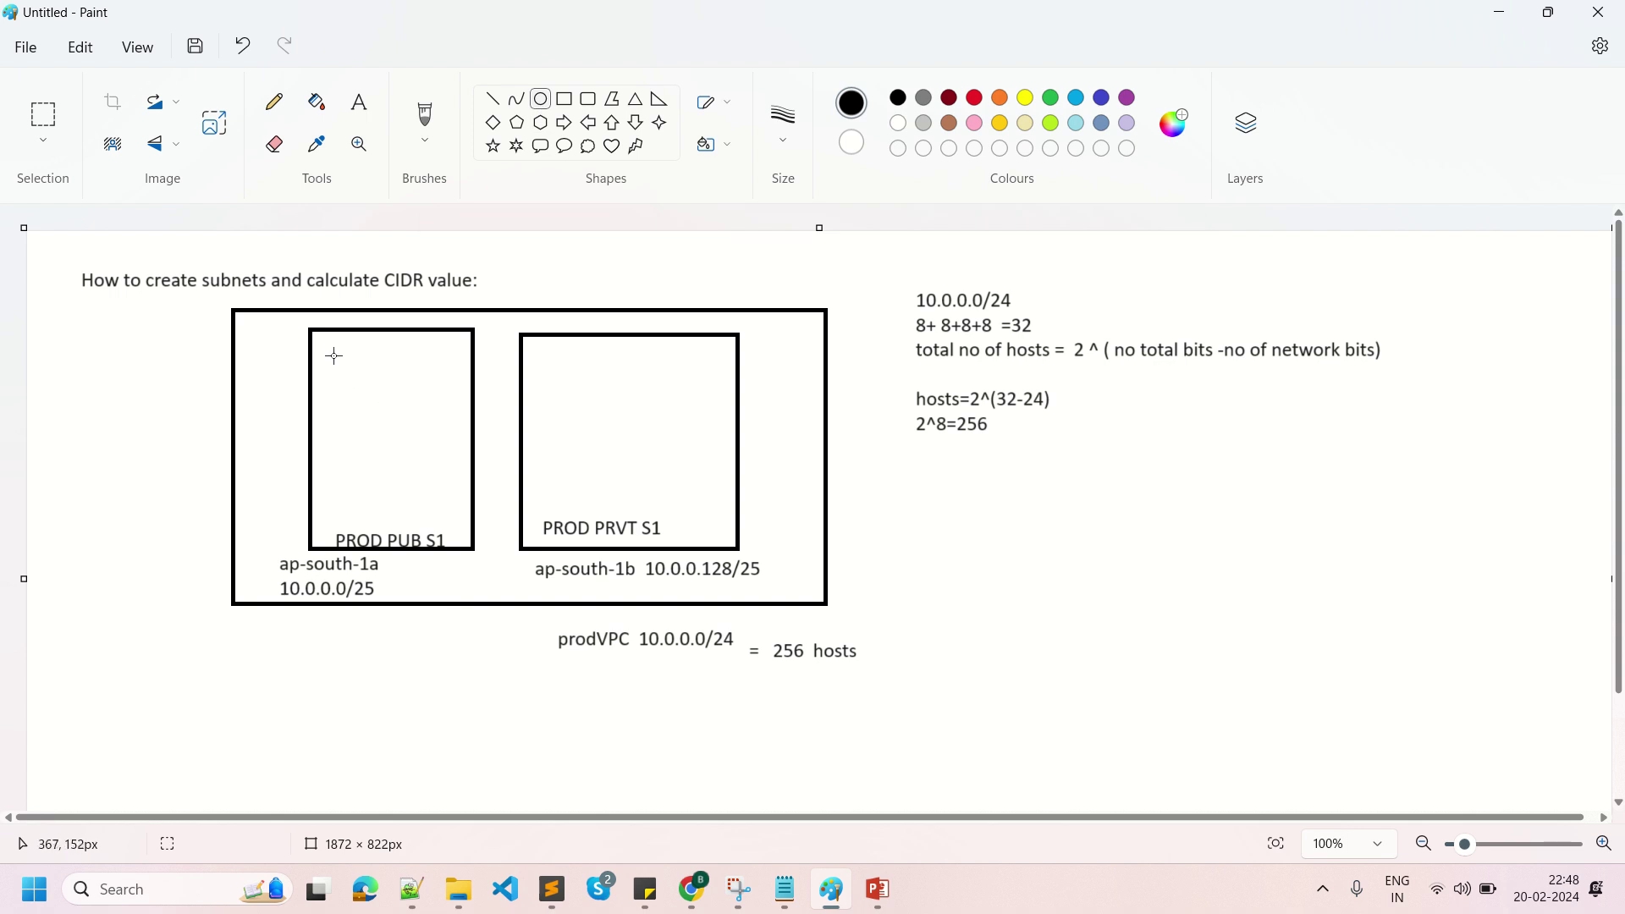
{"action": "left_click_drag", "start_coordinate": [329, 345], "coordinate": [407, 423]}
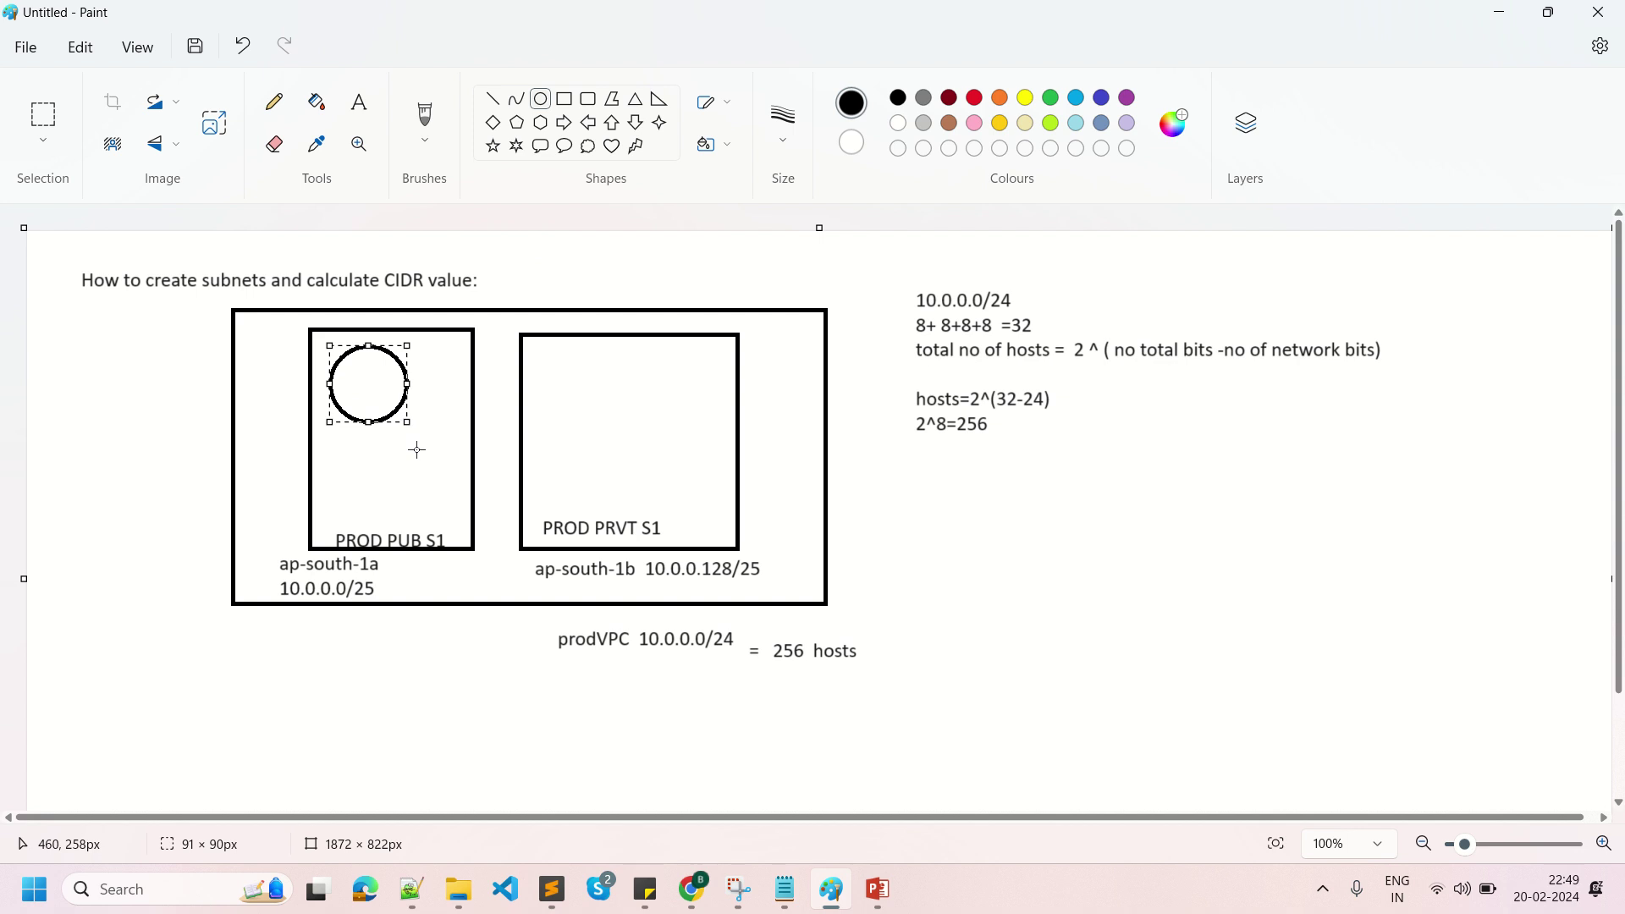
Add the text label "public IP address" below the circle in the PROD PUB S1 box.
{"action": "left_click", "coordinate": [376, 121]}
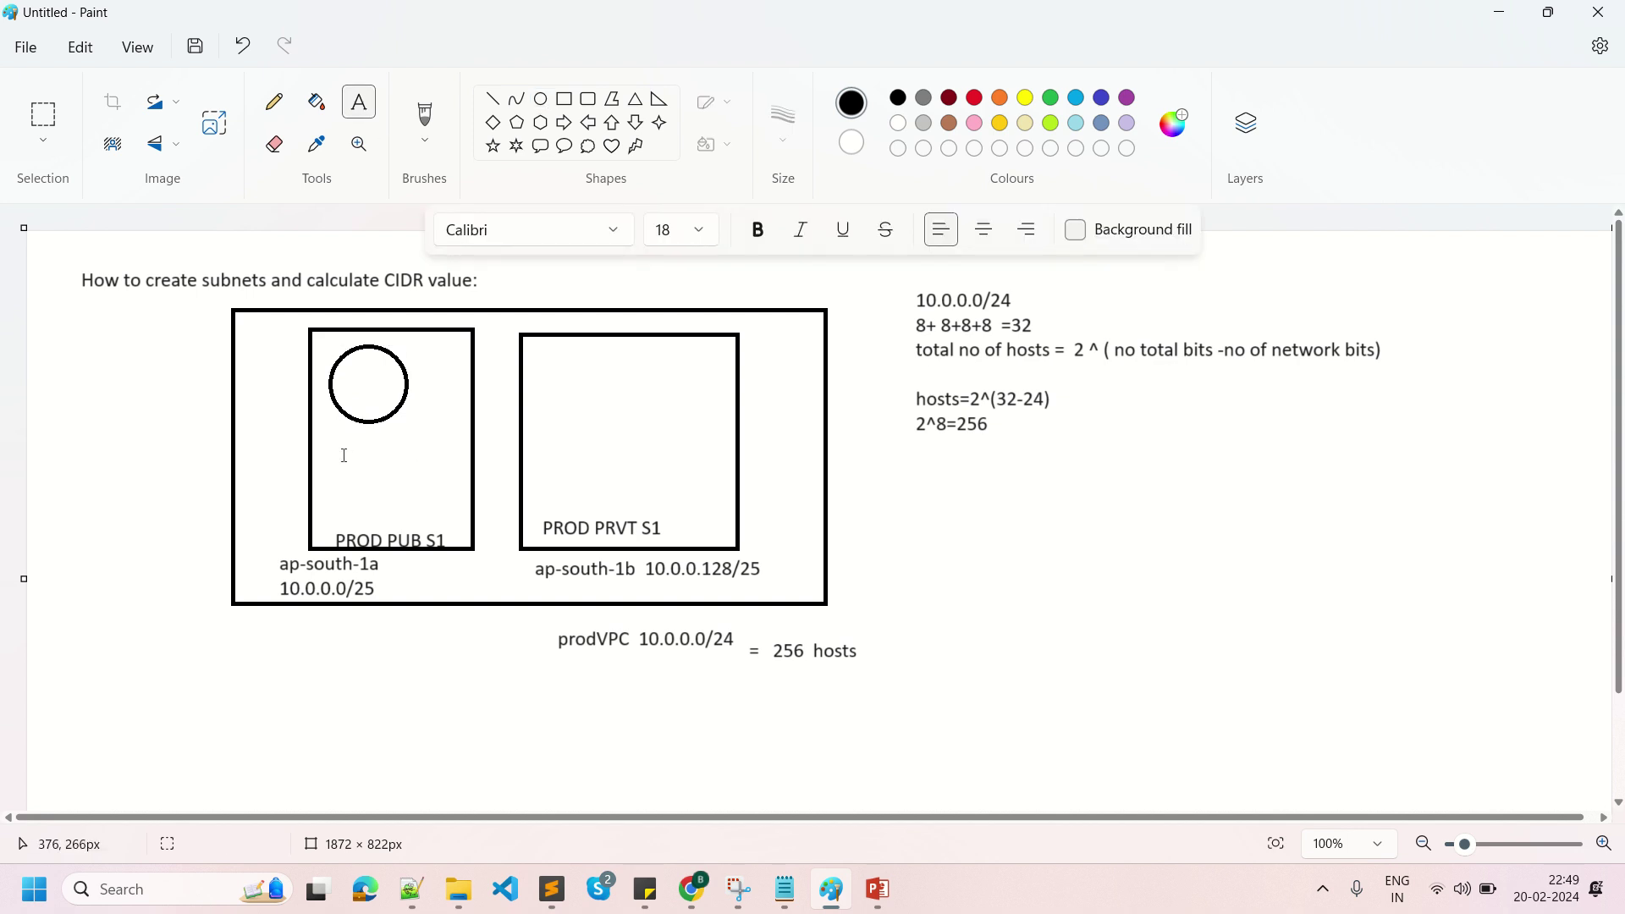
{"action": "left_click_drag", "start_coordinate": [331, 430], "coordinate": [454, 471]}
{"action": "type", "text": "public IP address"}
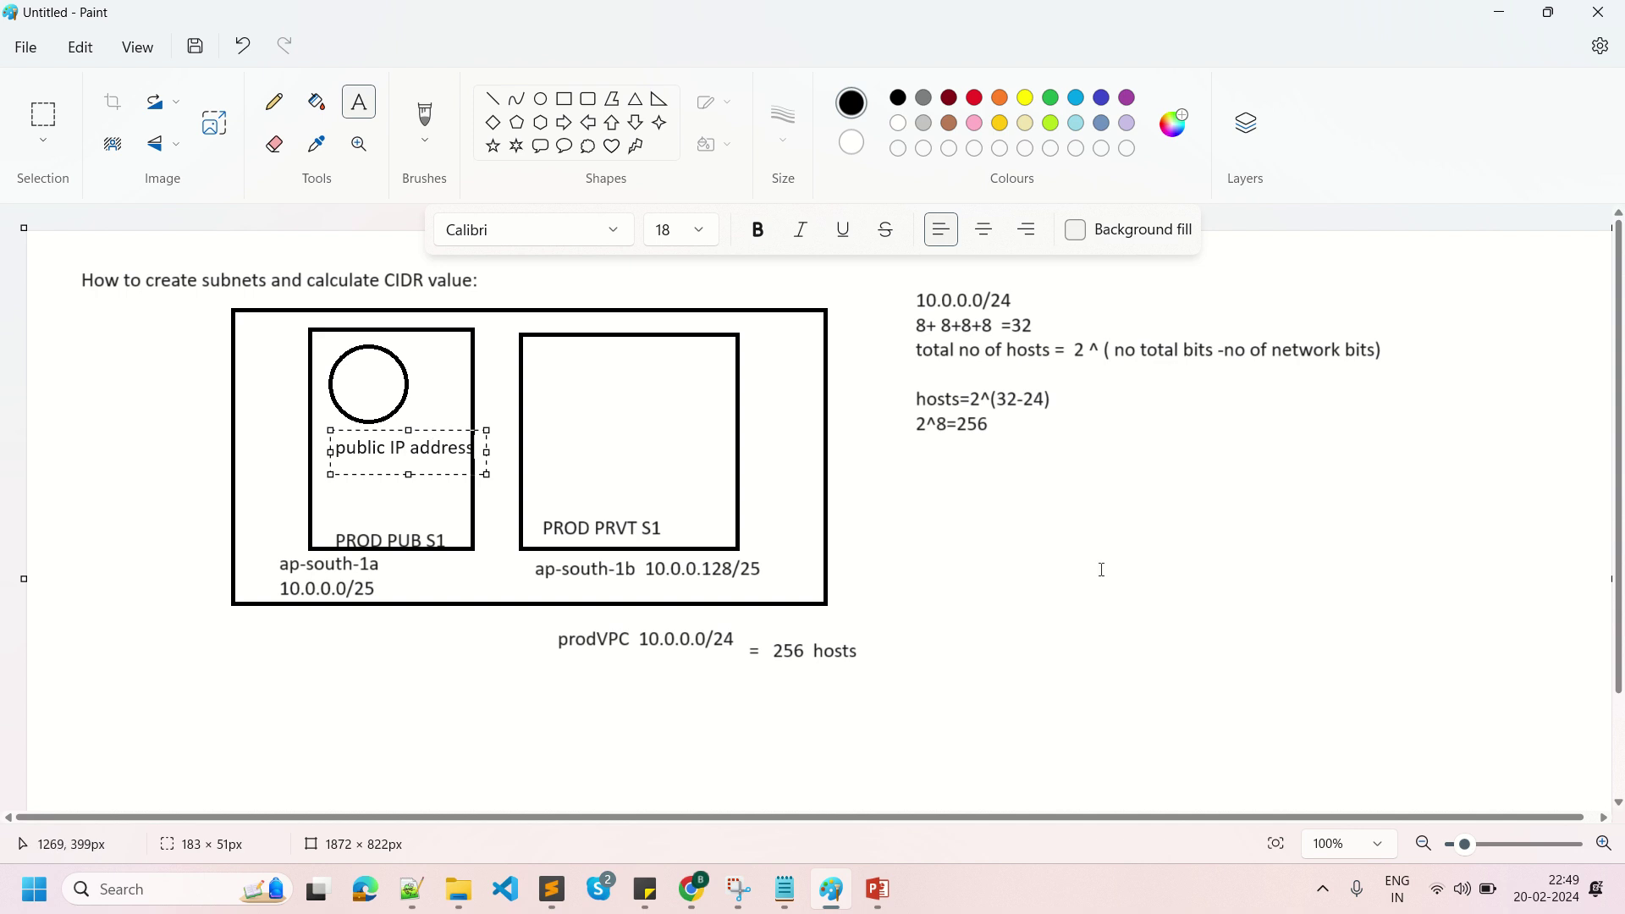
{"action": "left_click", "coordinate": [754, 794]}
In Chrome, recheck the auto-assign public IPv4 option against the Paint diagram, leave it enabled and save the prodSubnet1 settings.
{"action": "left_click", "coordinate": [692, 889]}
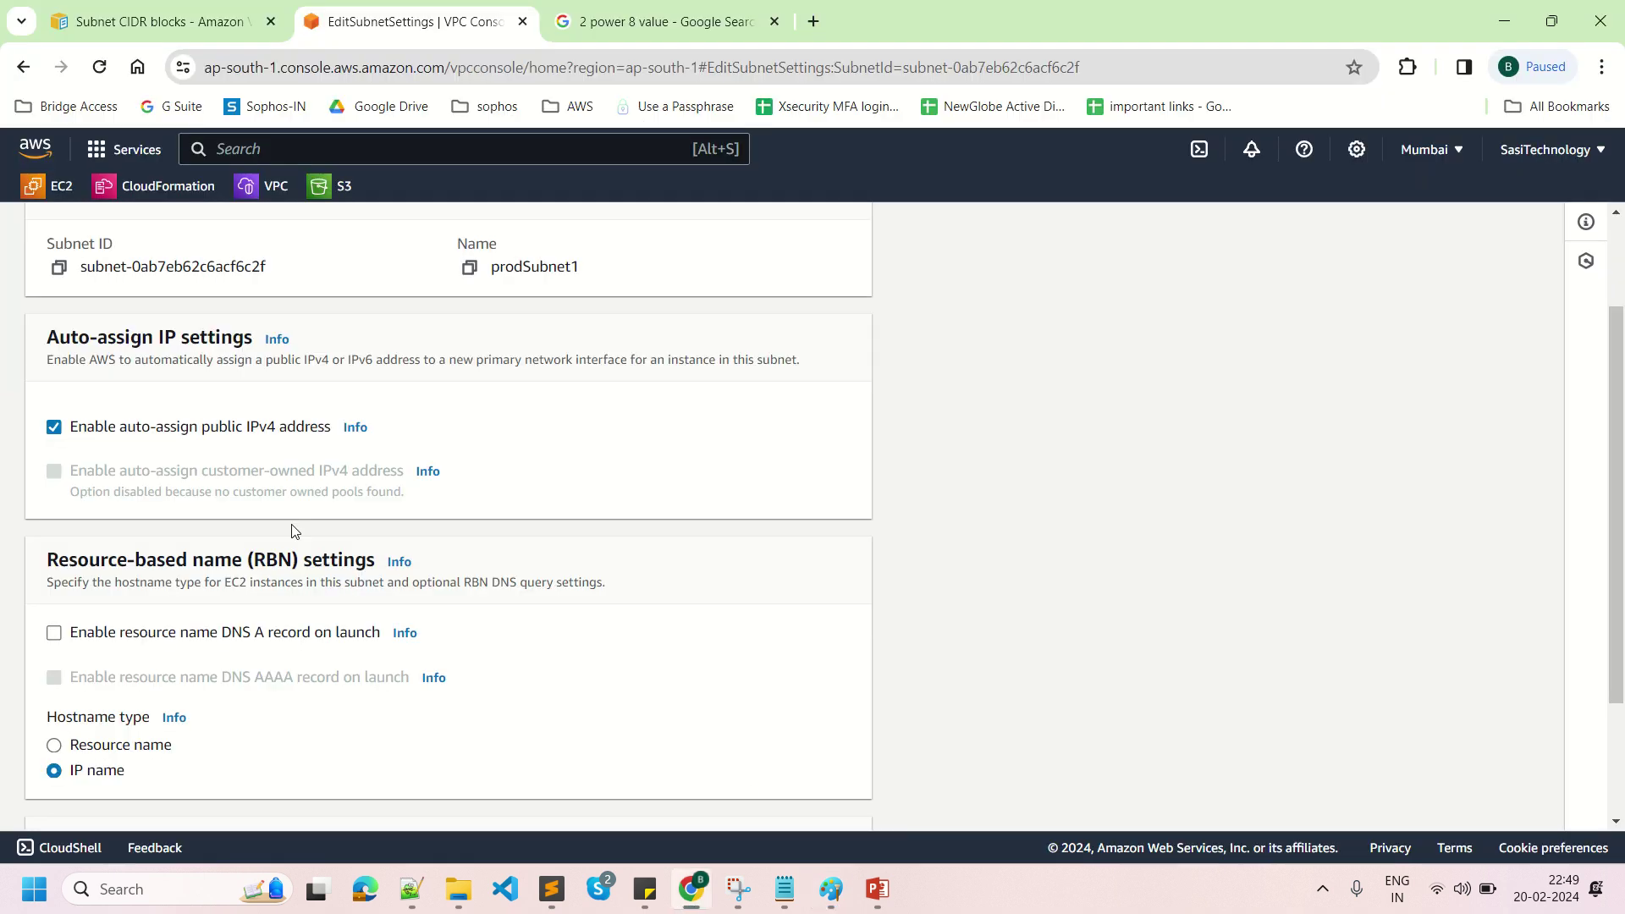
{"action": "left_click", "coordinate": [54, 427]}
{"action": "left_click", "coordinate": [838, 894]}
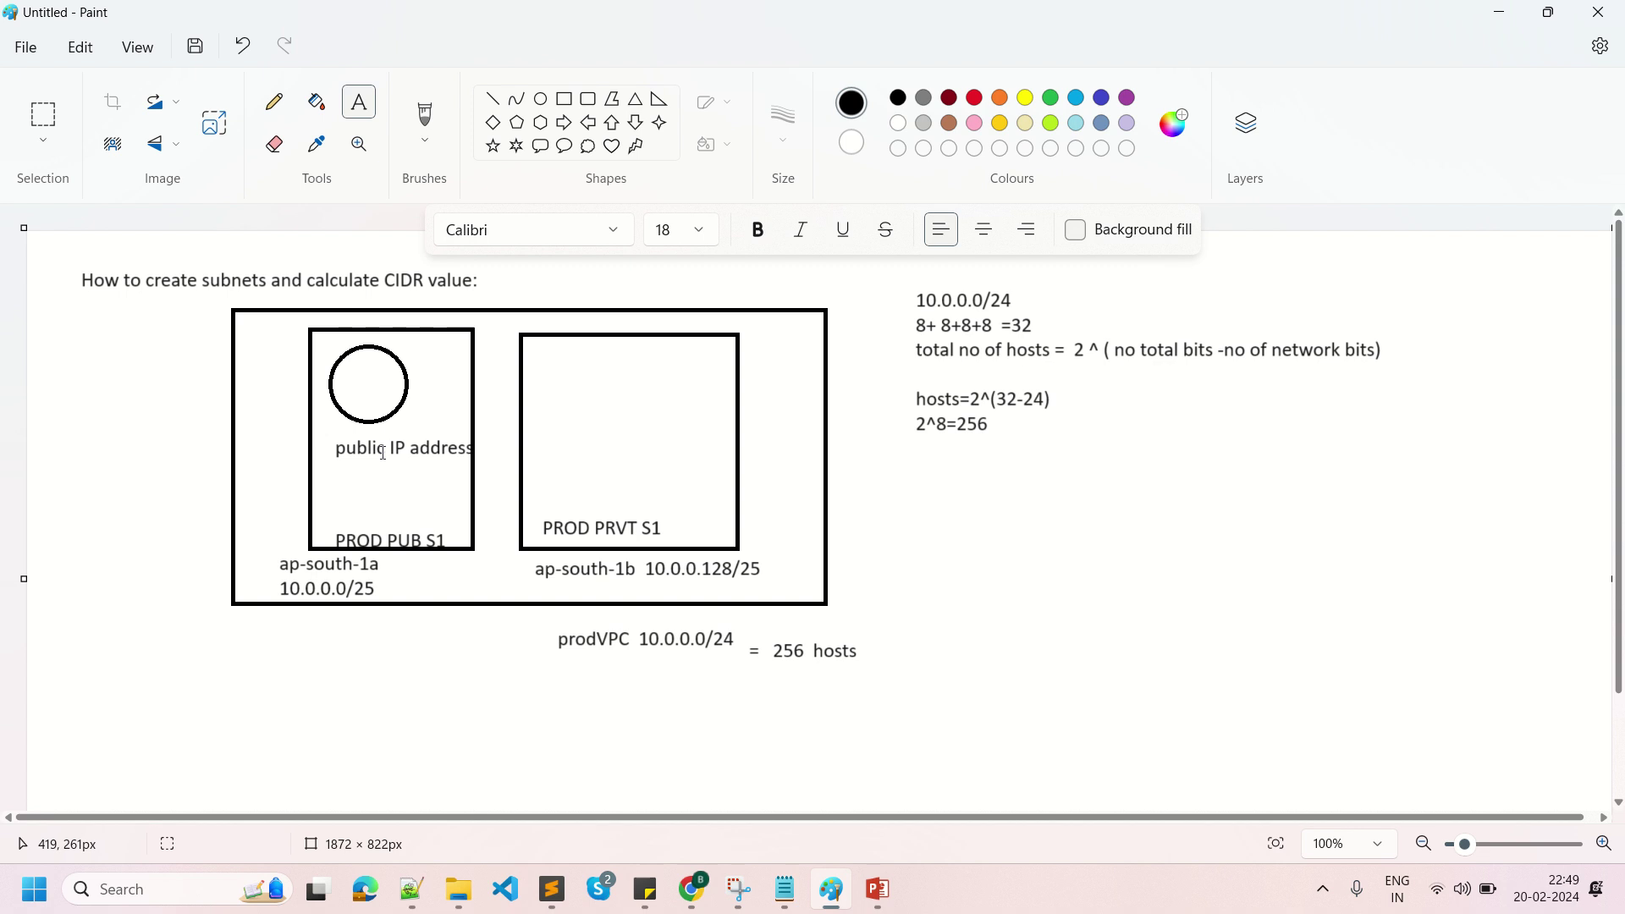
{"action": "left_click", "coordinate": [691, 889]}
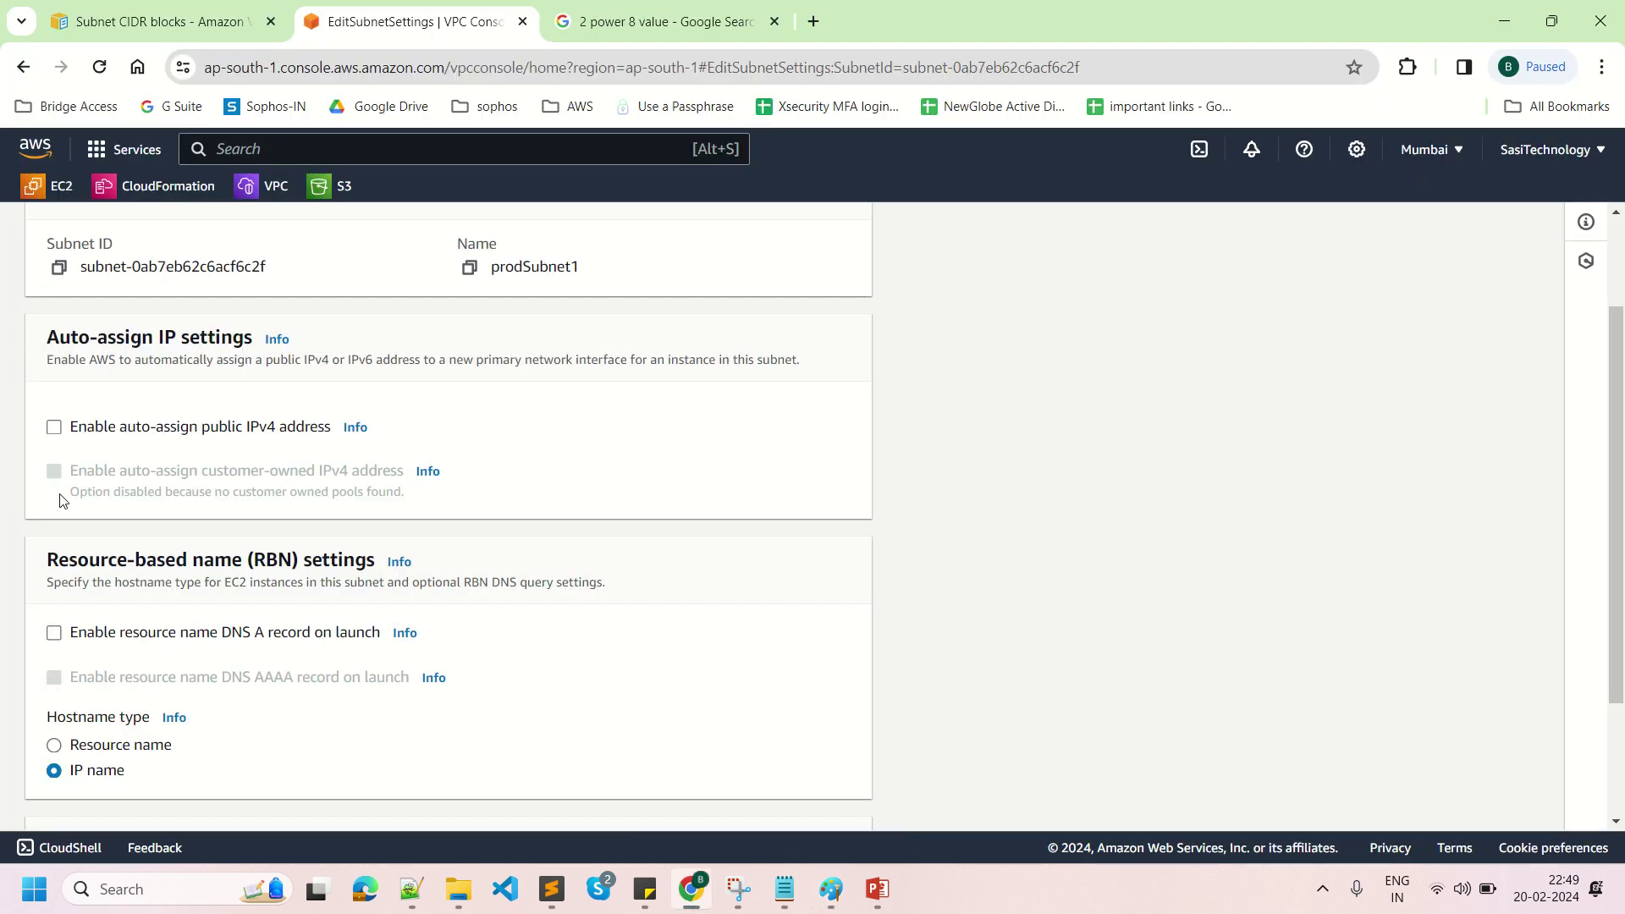
{"action": "left_click", "coordinate": [55, 427]}
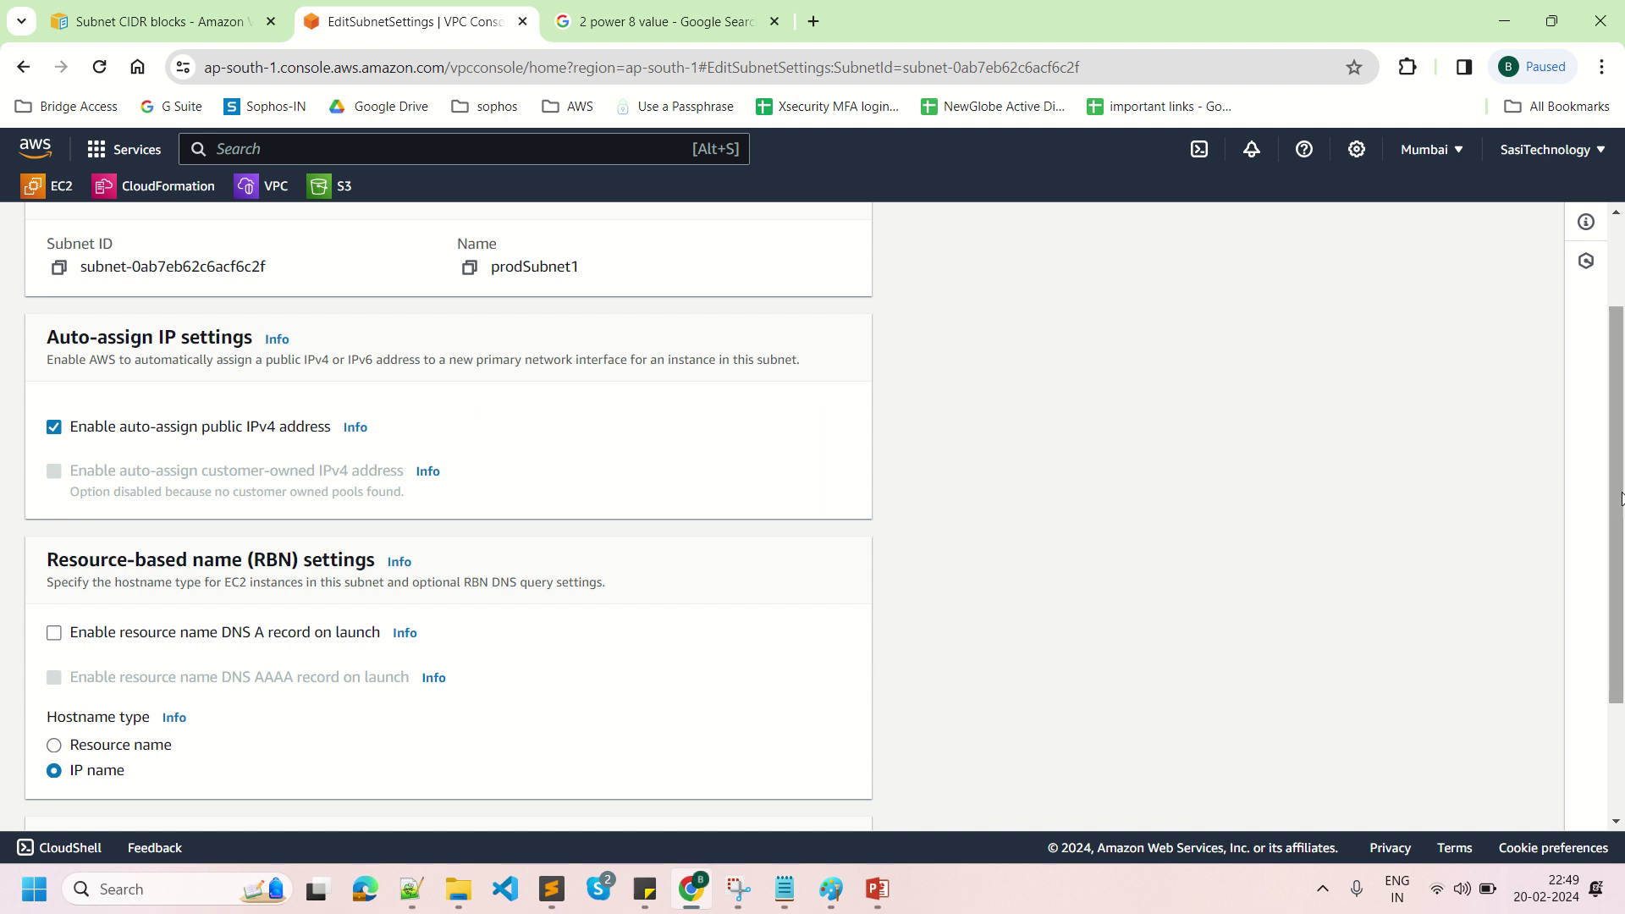
{"action": "scroll", "coordinate": [1620, 605], "scroll_direction": "down", "scroll_amount": 1}
{"action": "scroll", "coordinate": [1620, 605], "scroll_direction": "down", "scroll_amount": 2}
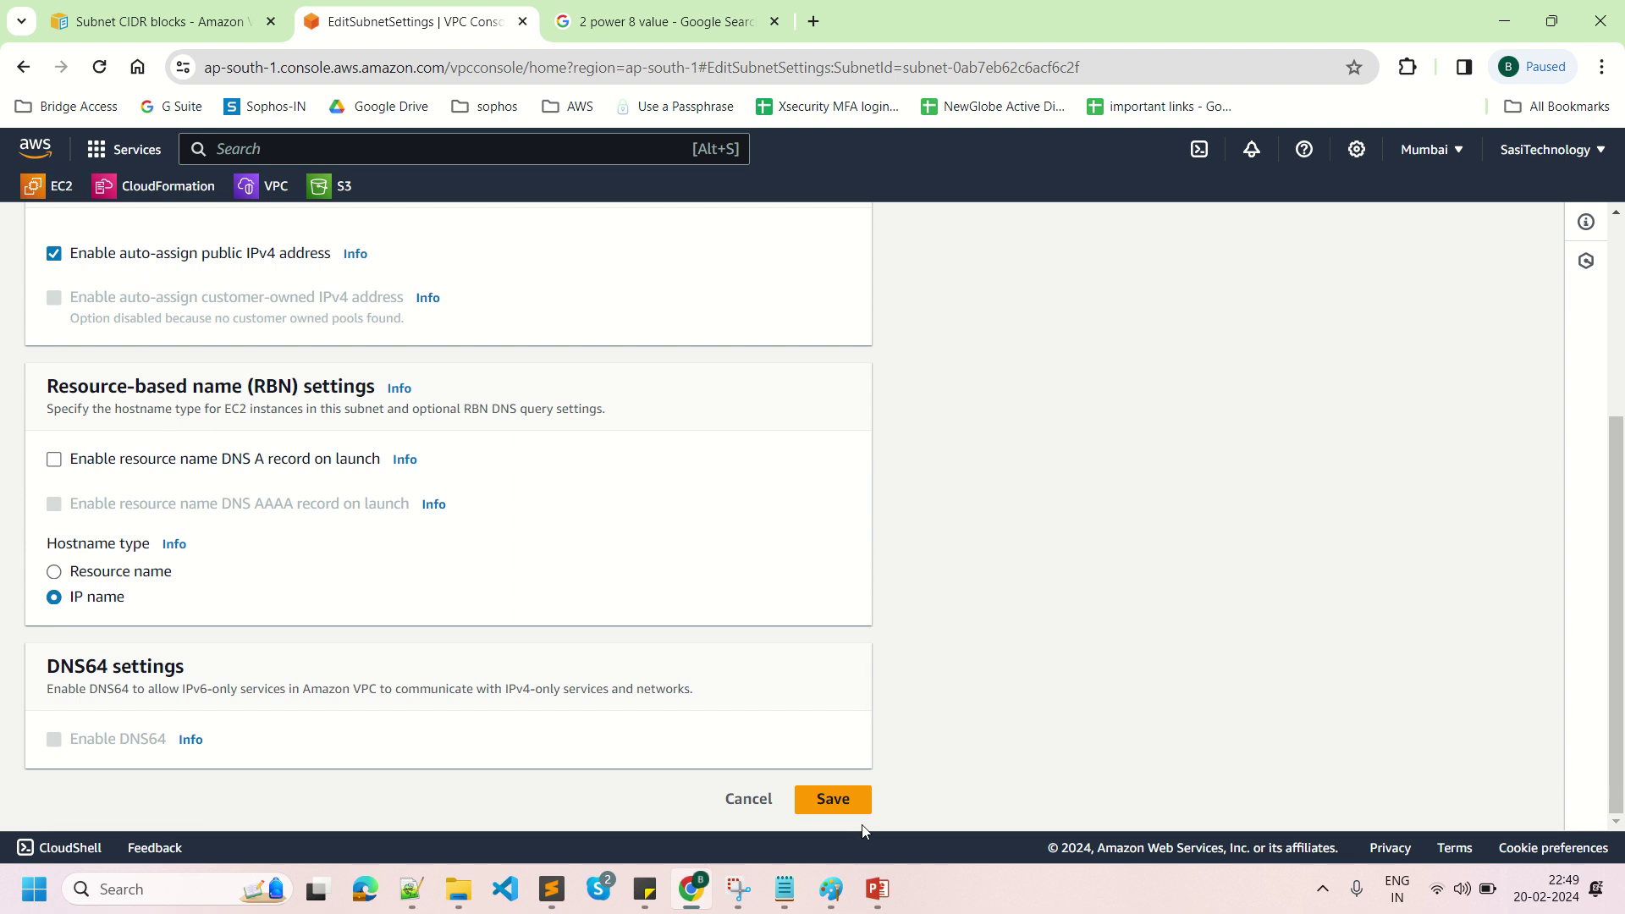
{"action": "left_click", "coordinate": [849, 806]}
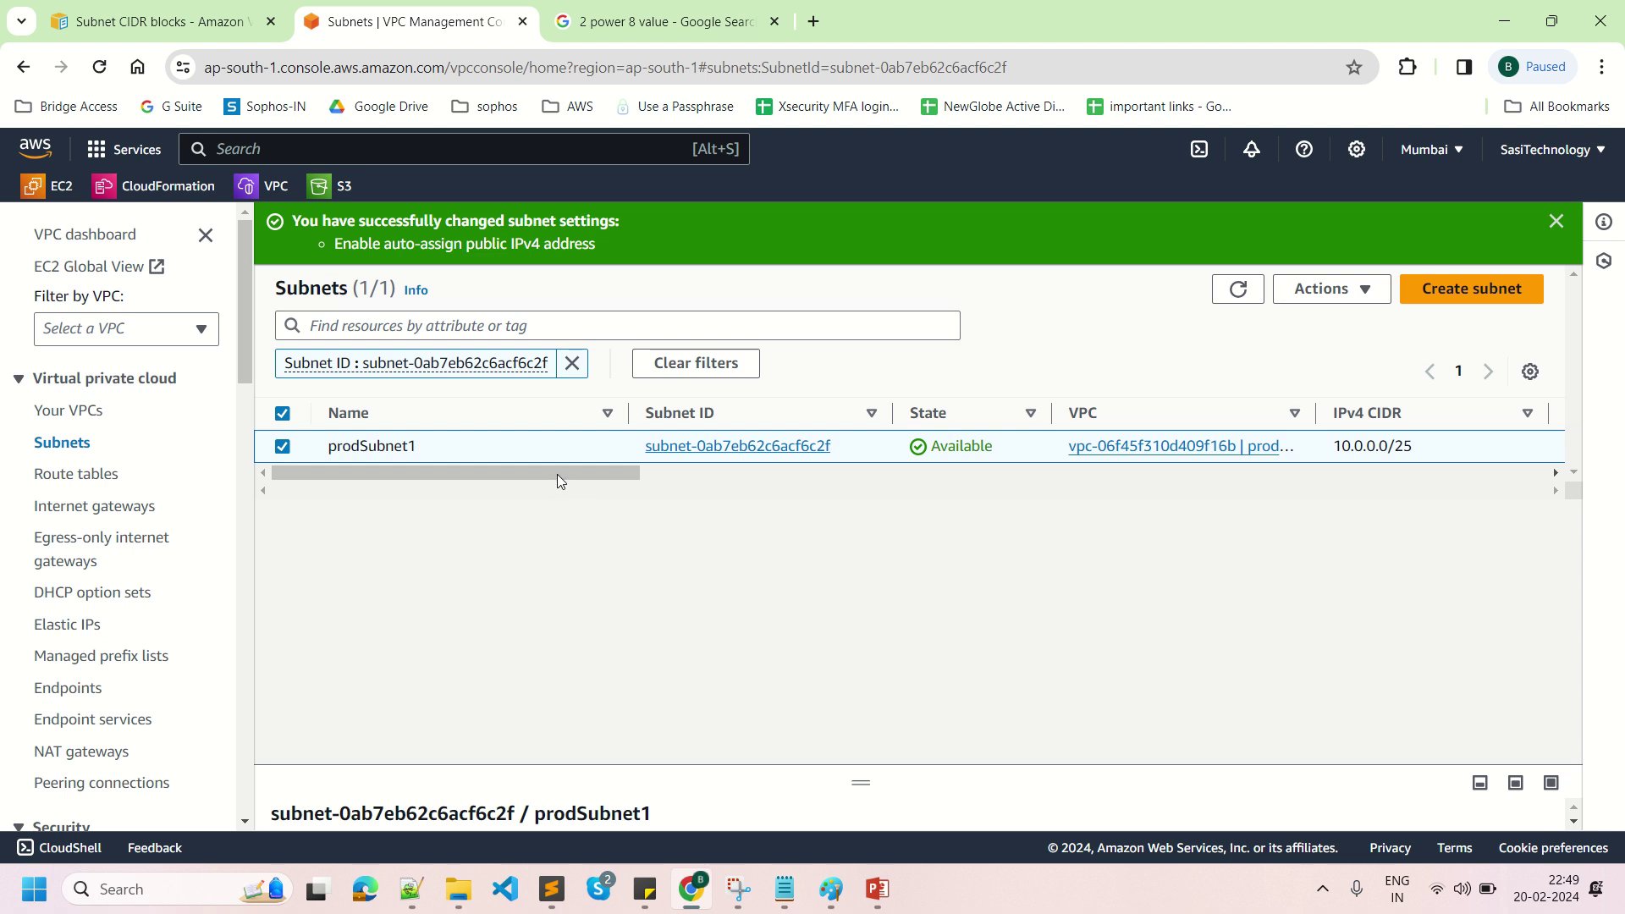
Review the IPv4 CIDR, available IPv4 addresses and Availability Zone of prodSubnet1 in the subnets list.
{"action": "left_click_drag", "start_coordinate": [555, 472], "coordinate": [669, 484]}
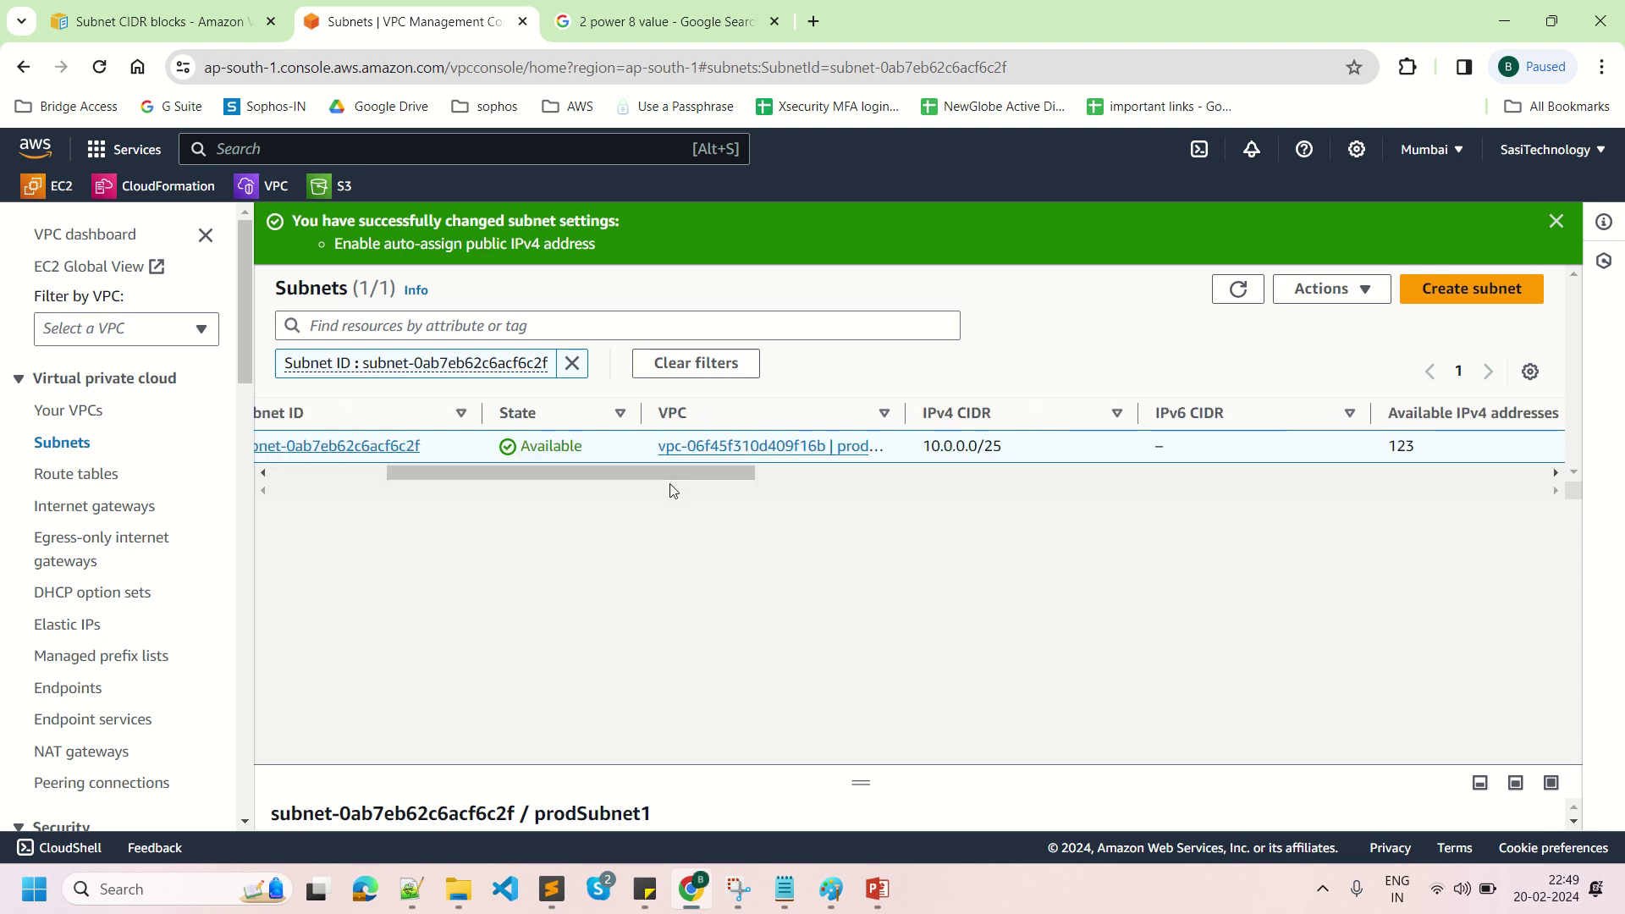
{"action": "left_click_drag", "start_coordinate": [921, 447], "coordinate": [1003, 446]}
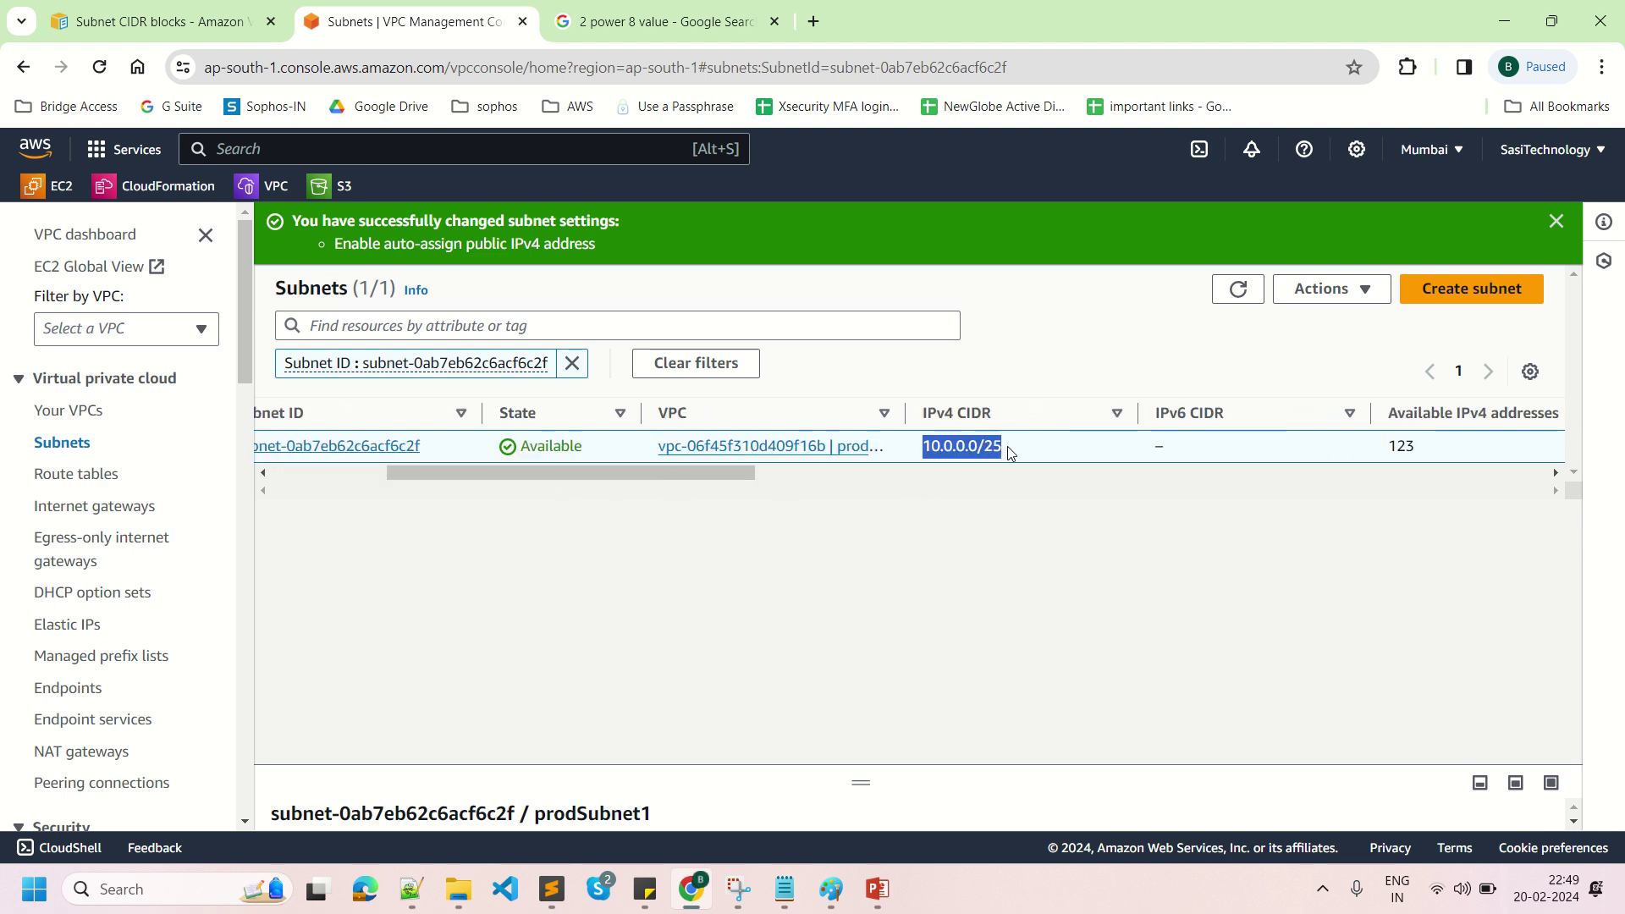
{"action": "left_click_drag", "start_coordinate": [756, 476], "coordinate": [768, 474]}
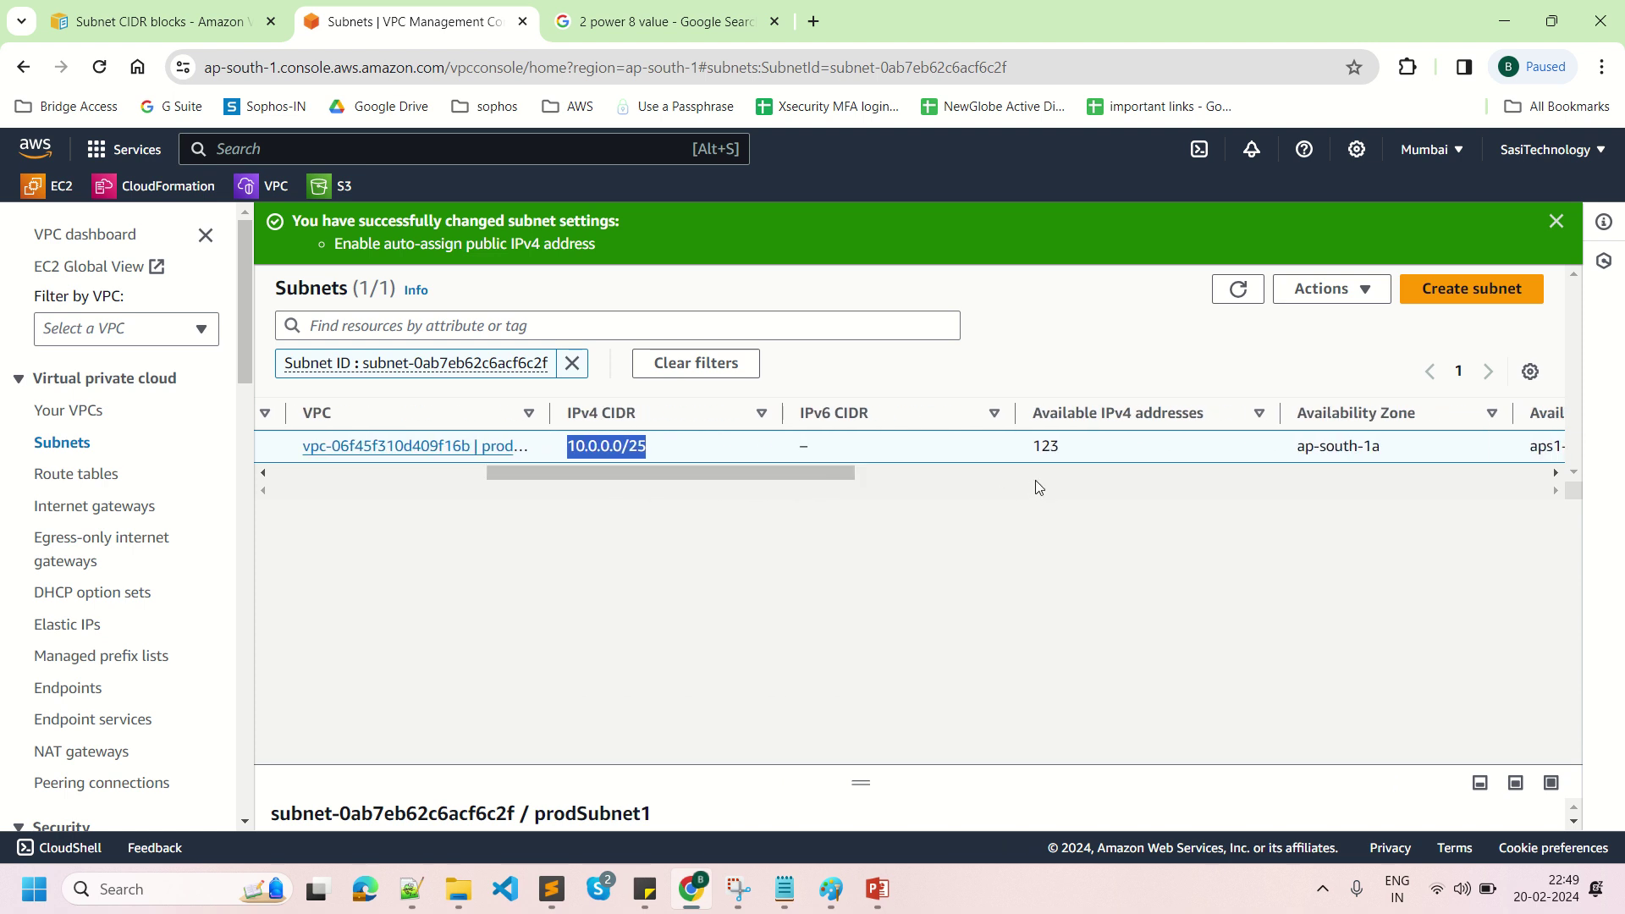
{"action": "left_click_drag", "start_coordinate": [1063, 448], "coordinate": [1037, 449]}
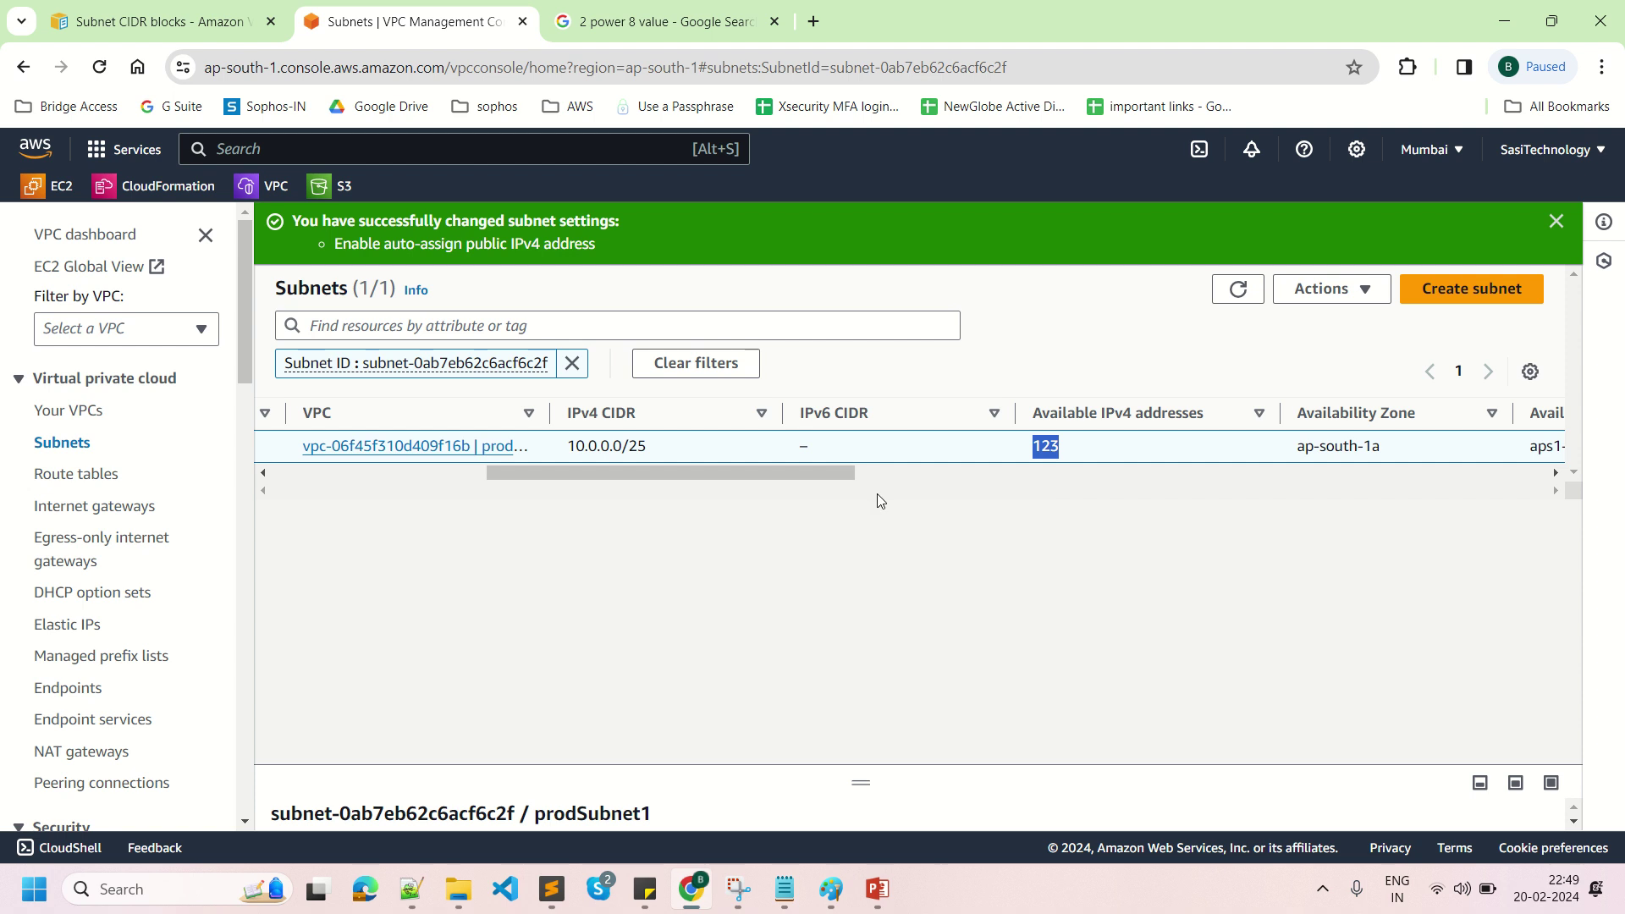
{"action": "left_click_drag", "start_coordinate": [845, 471], "coordinate": [995, 471]}
{"action": "left_click_drag", "start_coordinate": [777, 447], "coordinate": [876, 443]}
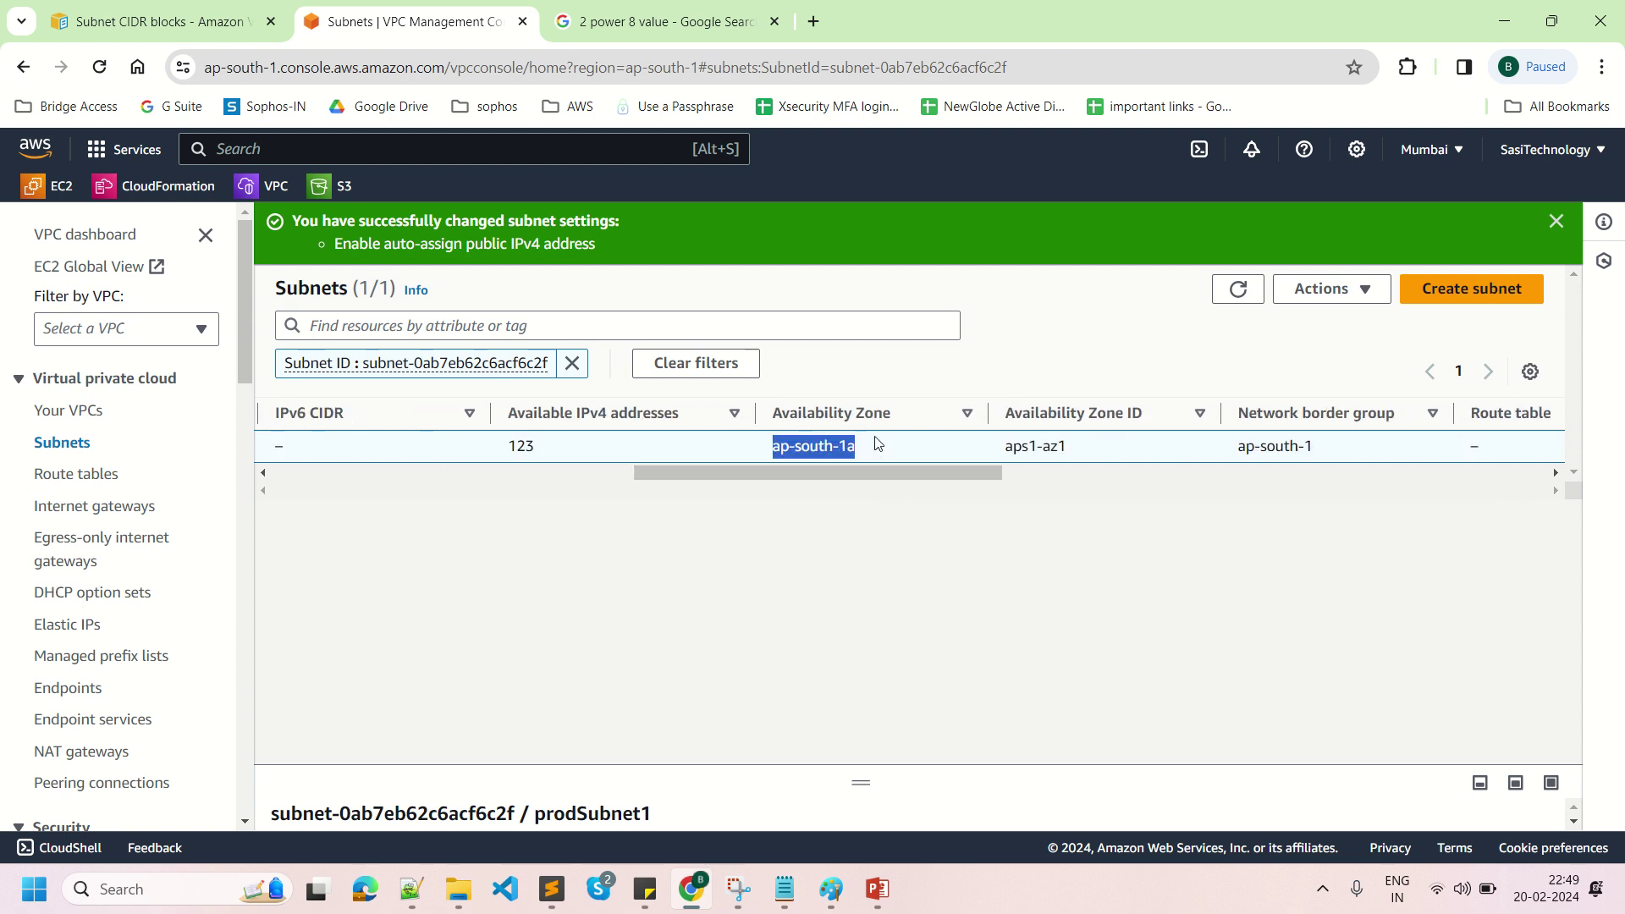
Switch to Paint and add a text box headed "subnet cidr calculation:" below the VPC host calculation.
{"action": "left_click", "coordinate": [825, 891]}
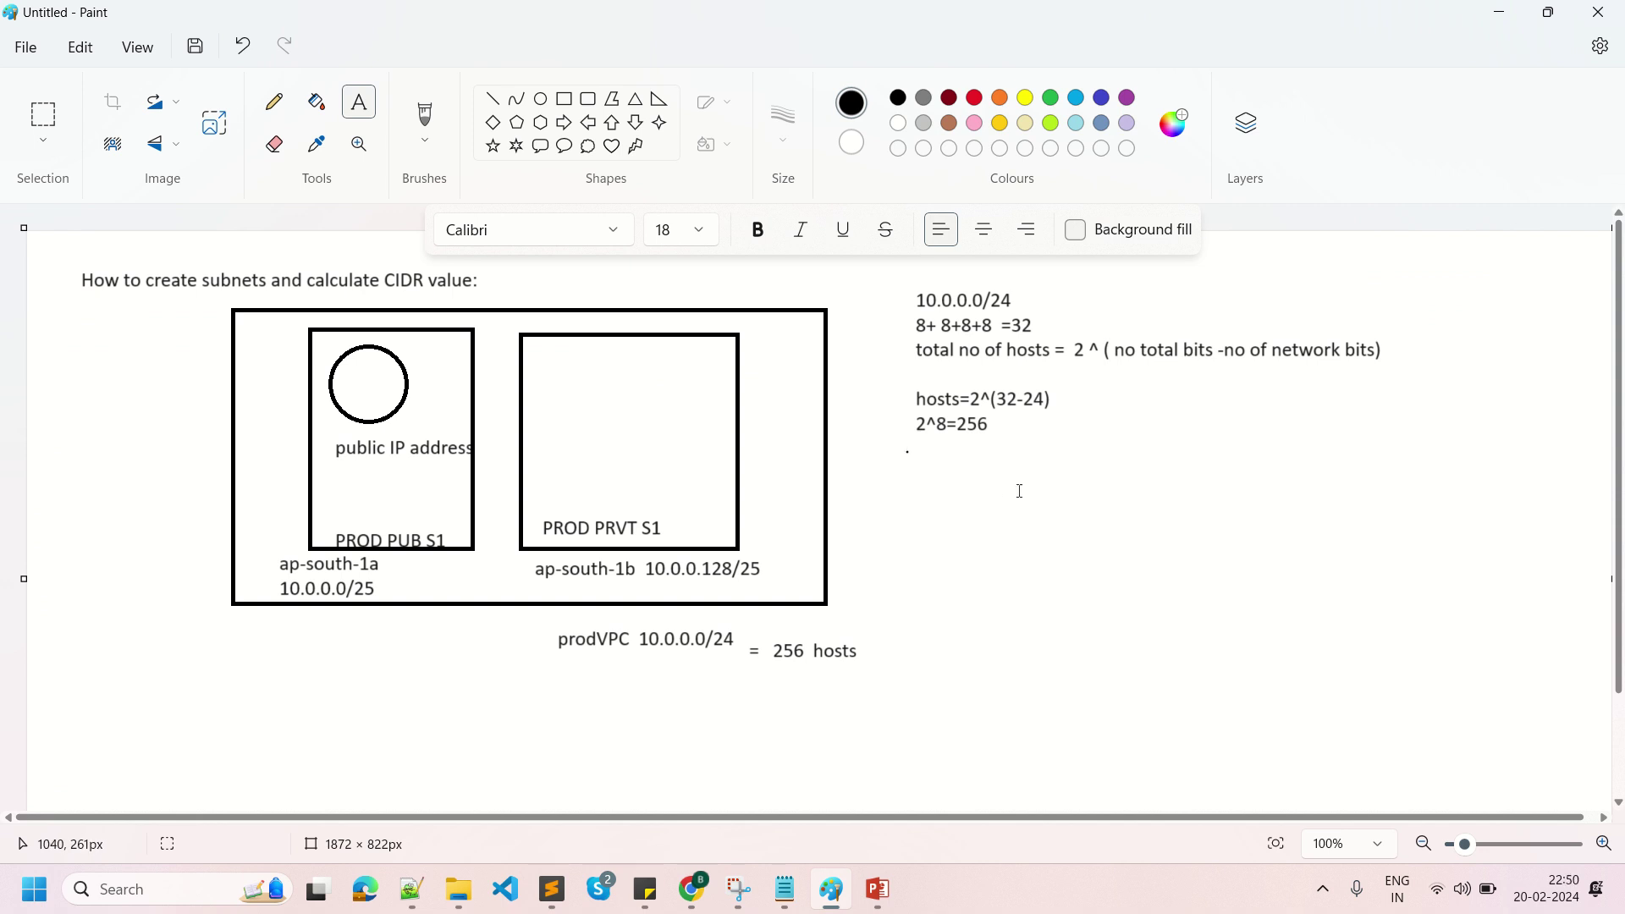
{"action": "left_click_drag", "start_coordinate": [908, 451], "coordinate": [1470, 698]}
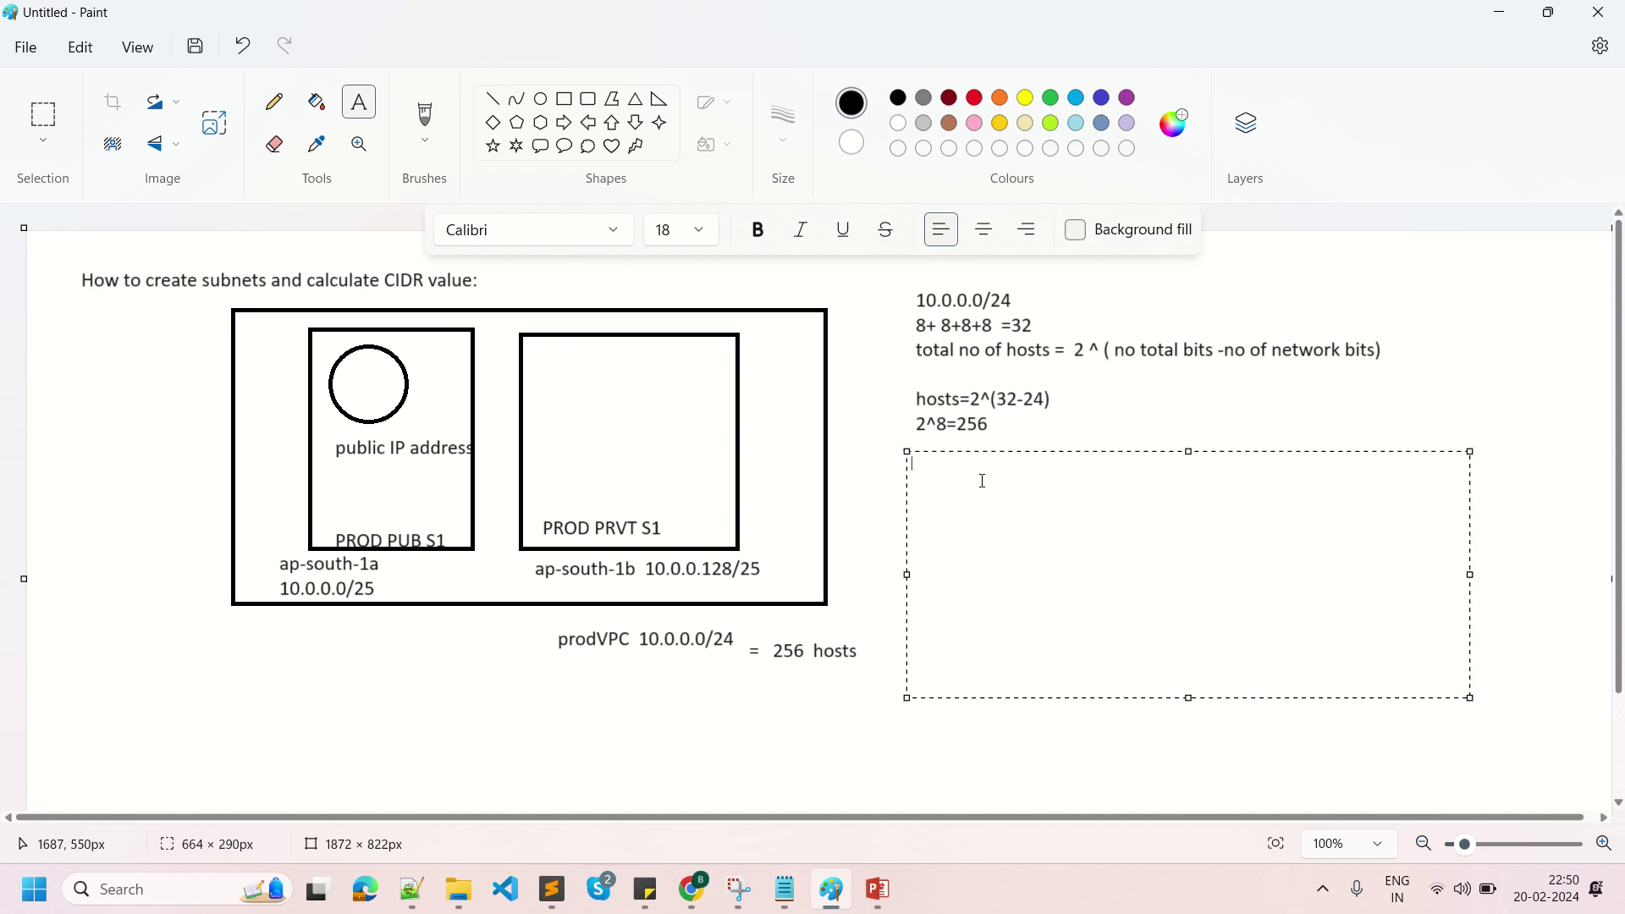
{"action": "type", "text": "subnet cidr  calculation:"}
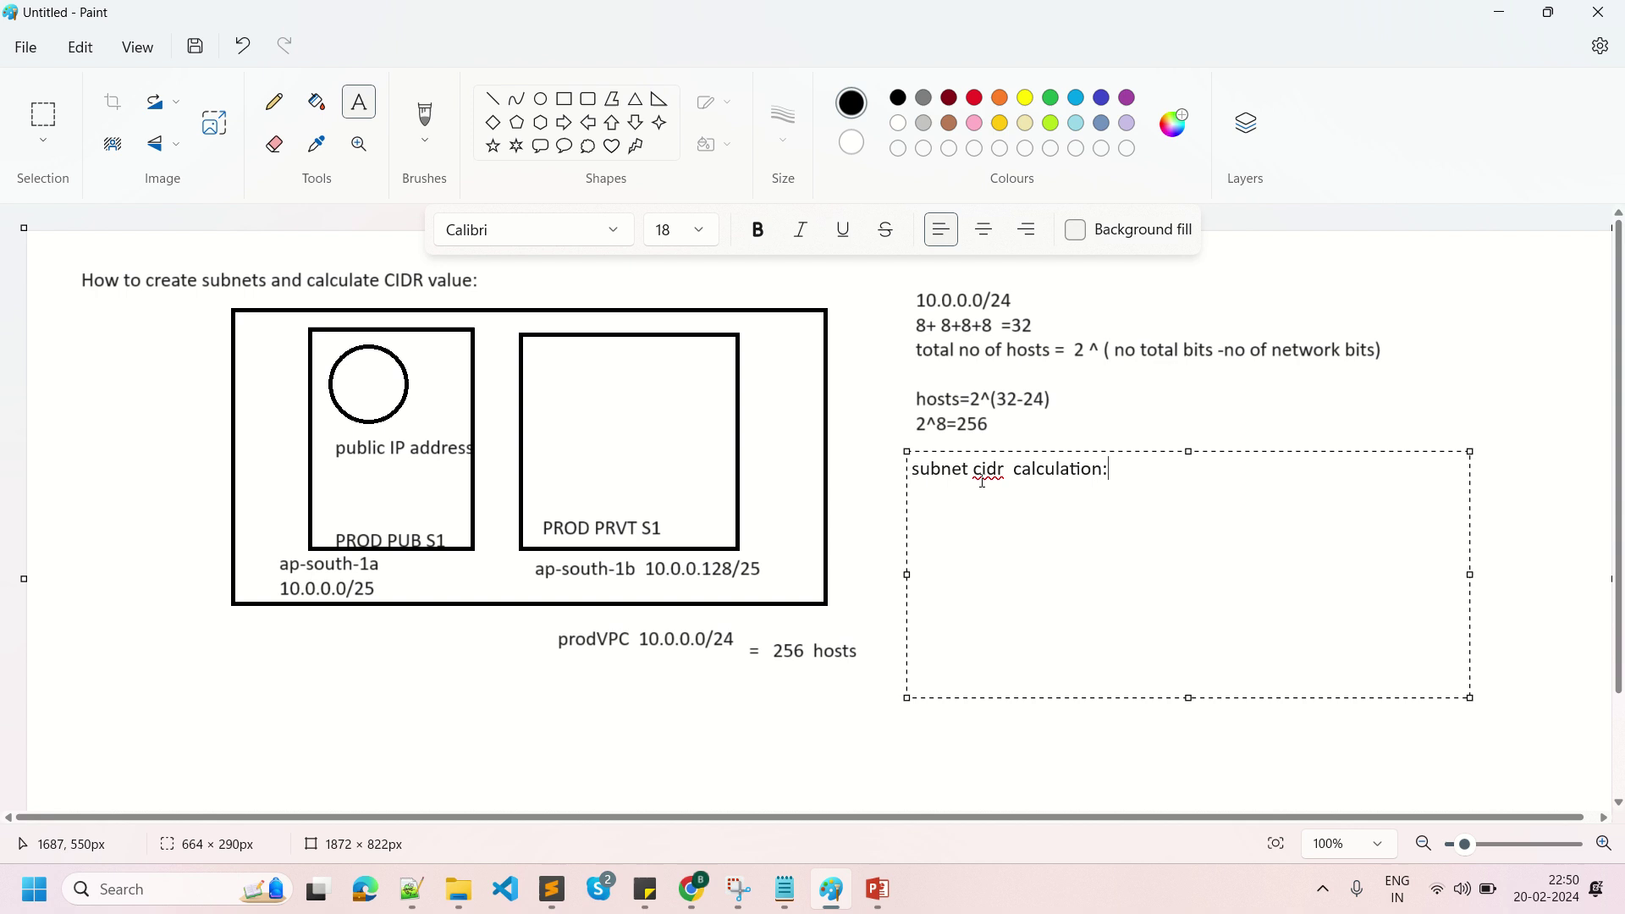
{"action": "key", "text": "Return"}
{"action": "key", "text": "Return"}
Below the heading, write 10.0.0.0/25 and the formula "total hosts: = 2 ^ ( no of bits -no of network bits_".
{"action": "type", "text": "10.0"}
{"action": "type", "text": ".0."}
{"action": "type", "text": "0"}
{"action": "type", "text": "/25"}
{"action": "type", "text": "total "}
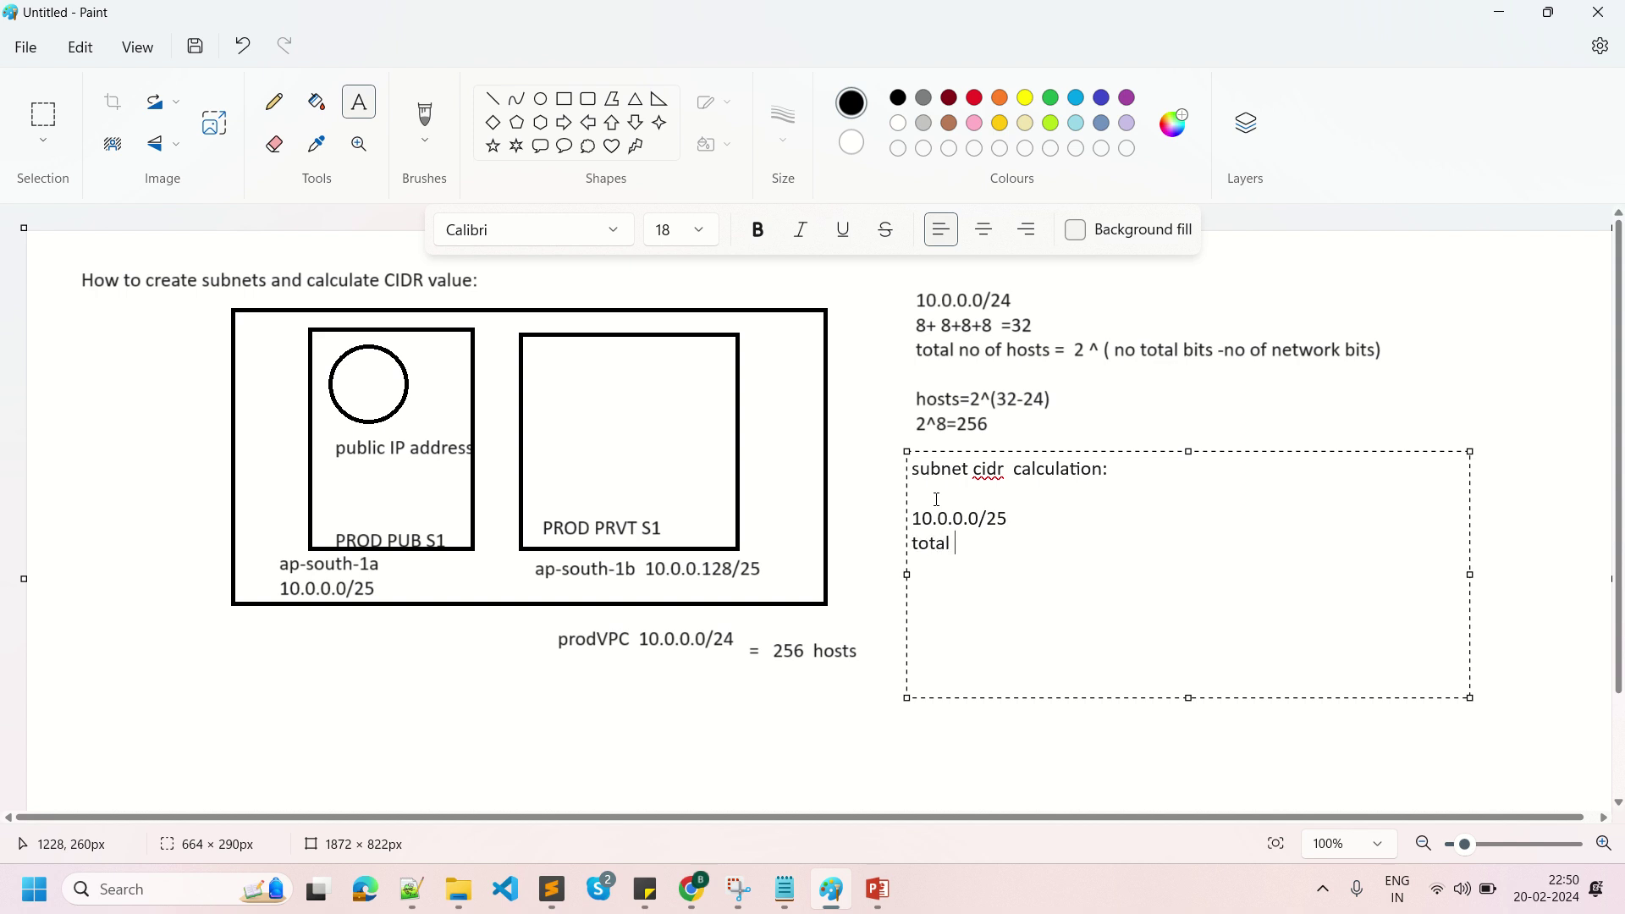
{"action": "type", "text": "hosts: = 2 ^( no of bits "}
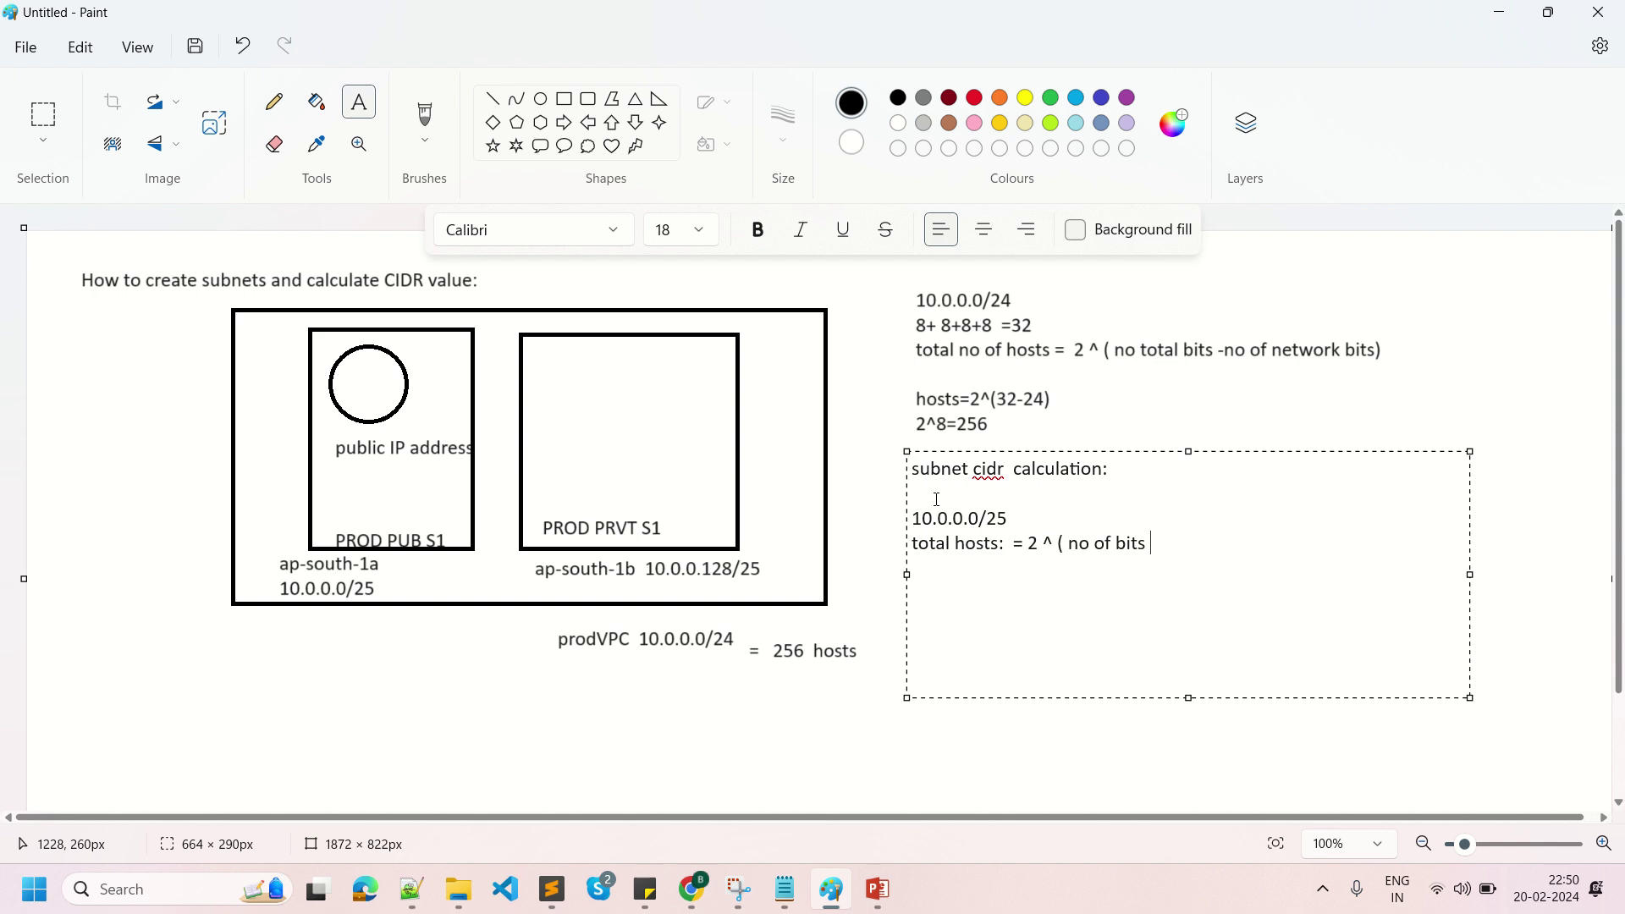
{"action": "type", "text": "-no o"}
{"action": "key", "text": "BackSpace"}
{"action": "type", "text": "of network bits_ "}
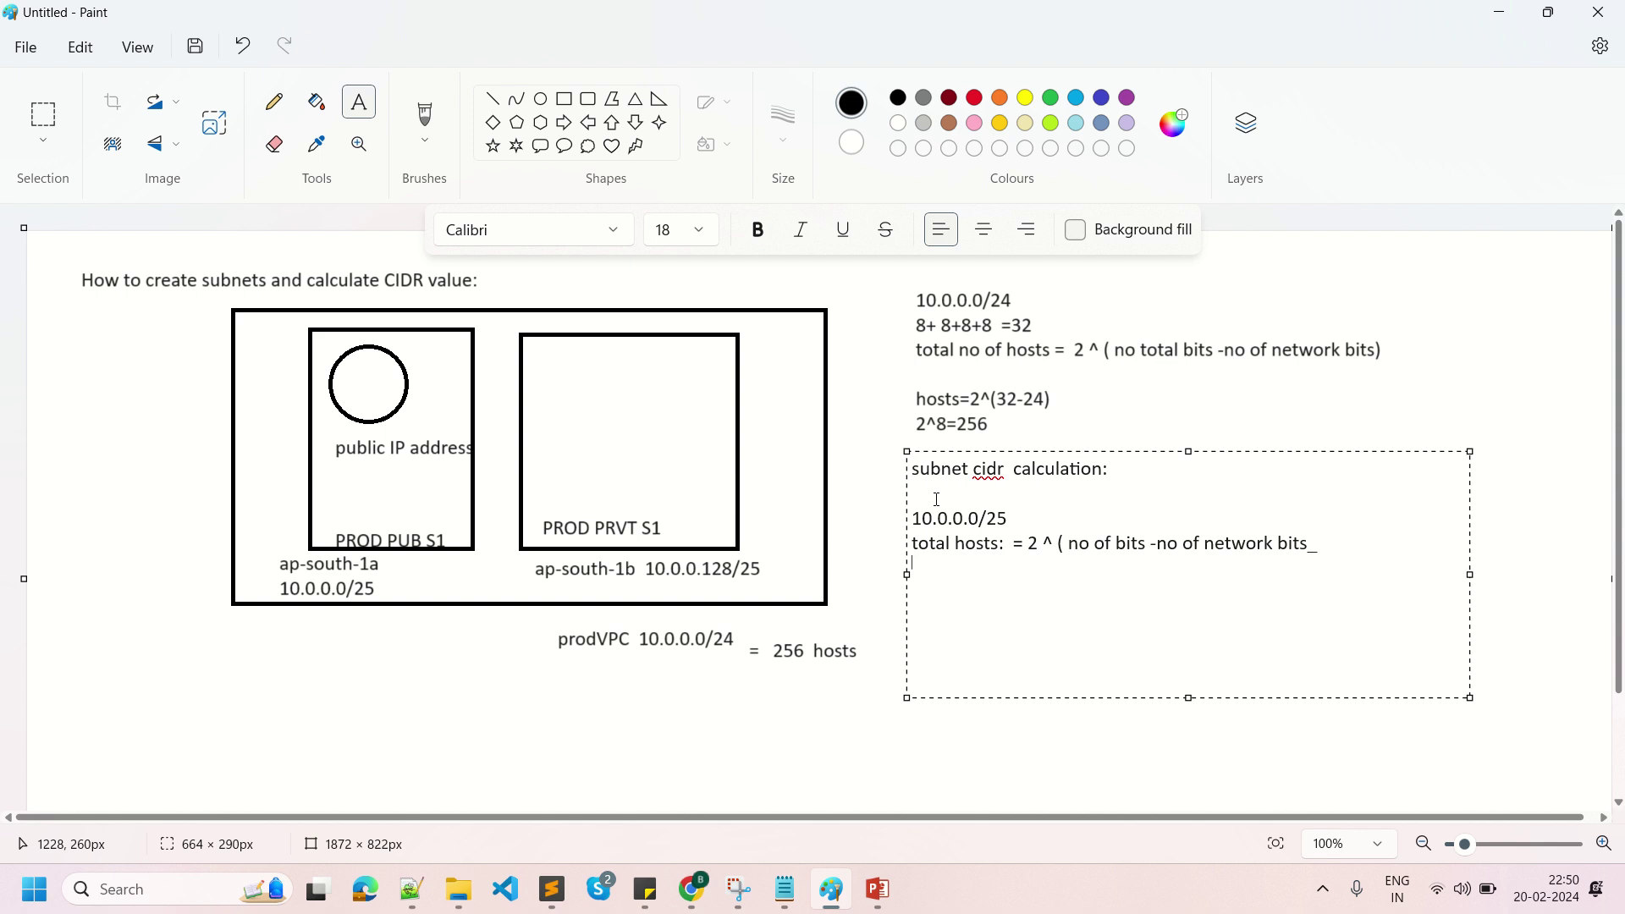
Work out the formula for the /25 subnet by writing 2^(32-25) and 2^7 beneath it.
{"action": "type", "text": "2"}
{"action": "type", "text": "^"}
{"action": "type", "text": "("}
{"action": "type", "text": "32"}
{"action": "type", "text": "-"}
{"action": "type", "text": "25"}
{"action": "type", "text": ") "}
{"action": "type", "text": "2"}
{"action": "type", "text": "^"}
{"action": "type", "text": "7"}
Search Google in Chrome for "2 power 7 value" and complete the 2^7 line in Paint with =128.
{"action": "left_click", "coordinate": [699, 891]}
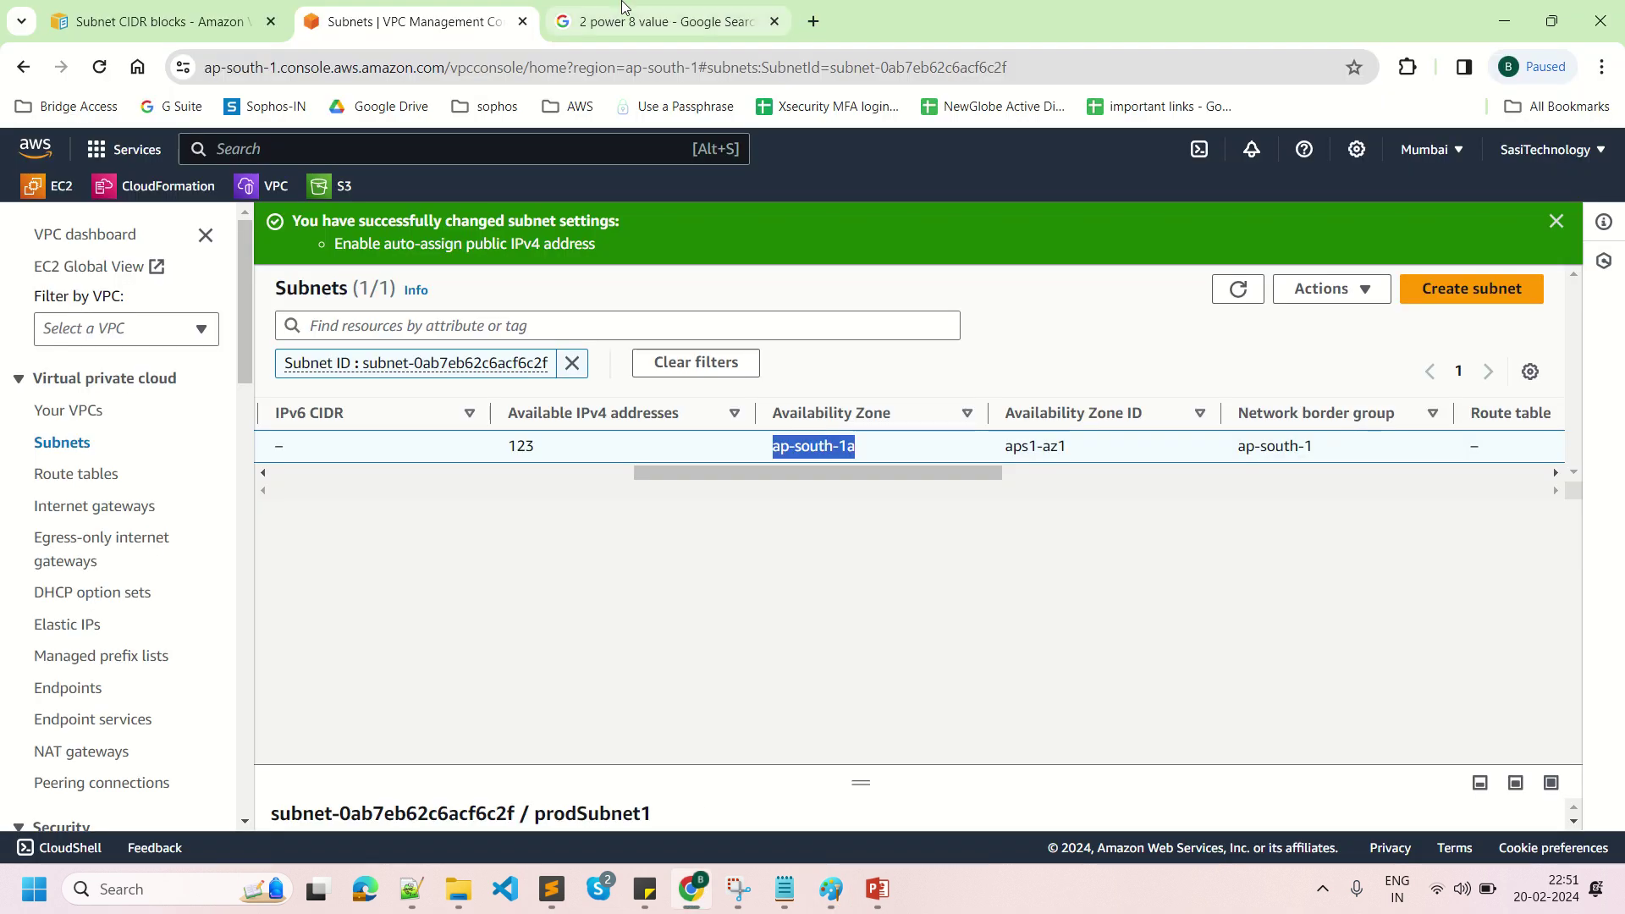
{"action": "left_click", "coordinate": [669, 21]}
{"action": "left_click", "coordinate": [245, 167]}
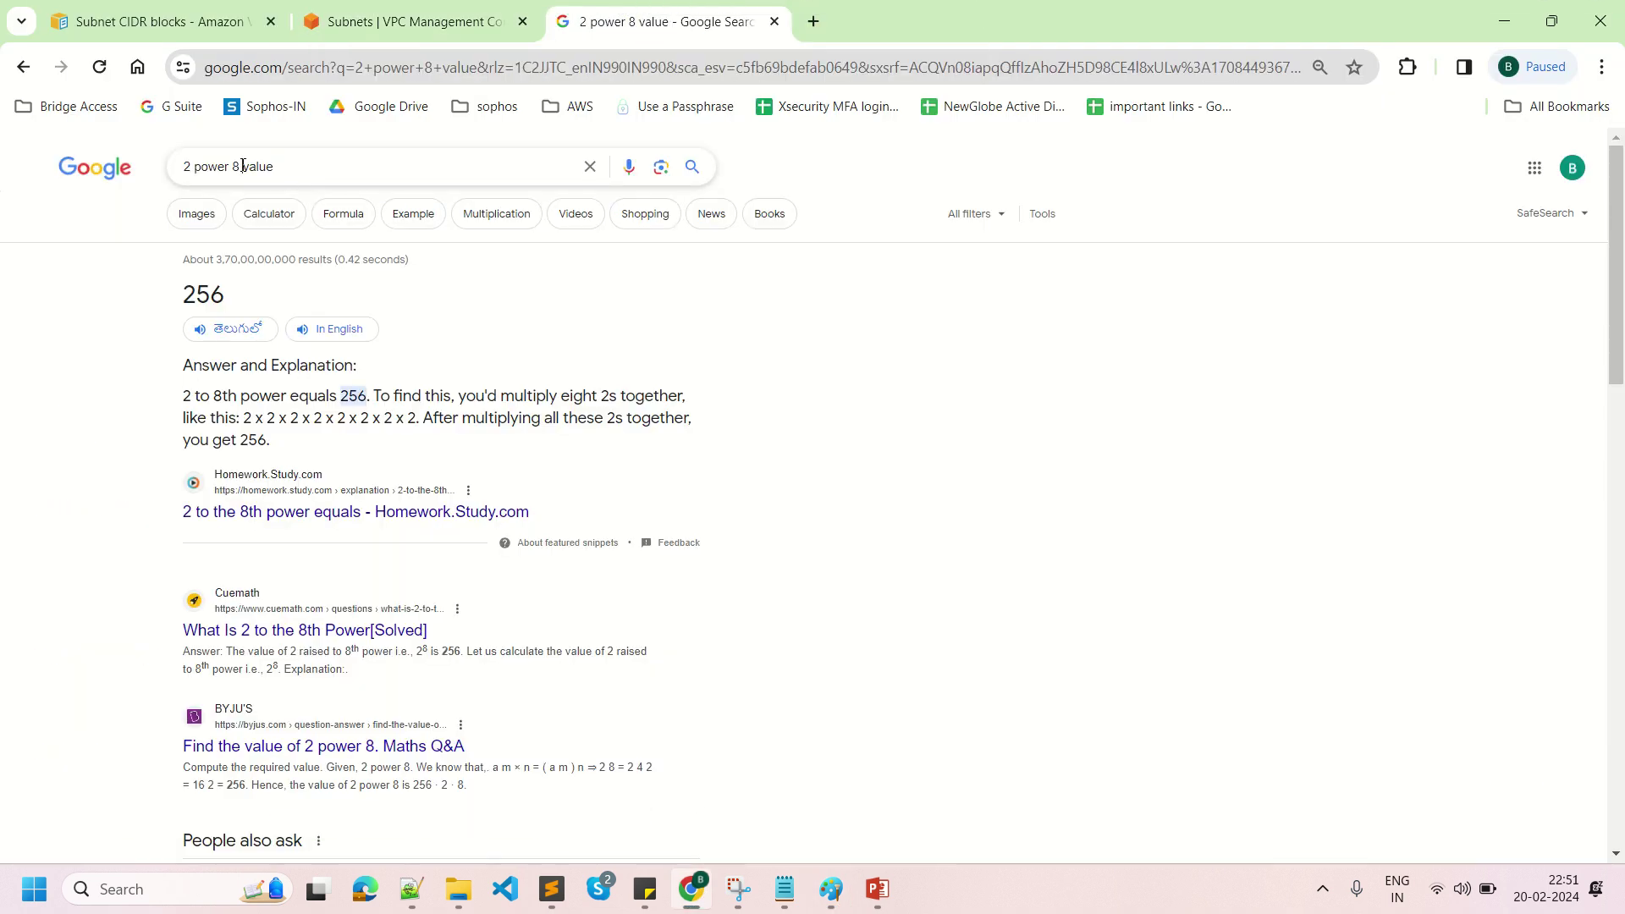
{"action": "key", "text": "BackSpace"}
{"action": "key", "text": "BackSpace"}
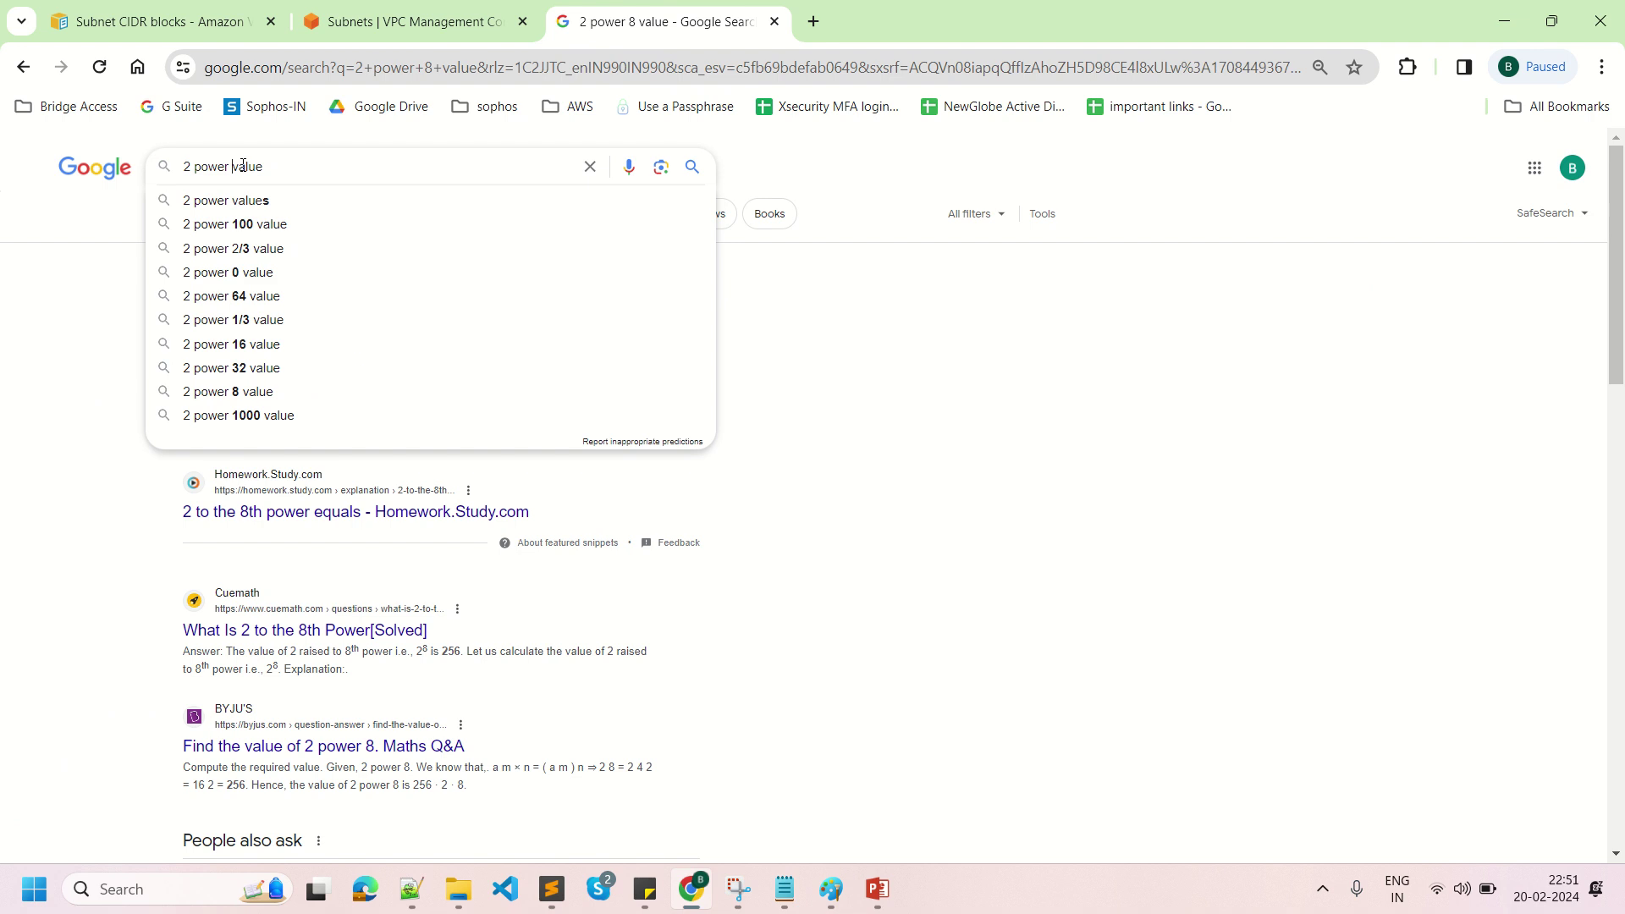
{"action": "type", "text": "7"}
{"action": "left_click", "coordinate": [245, 206]}
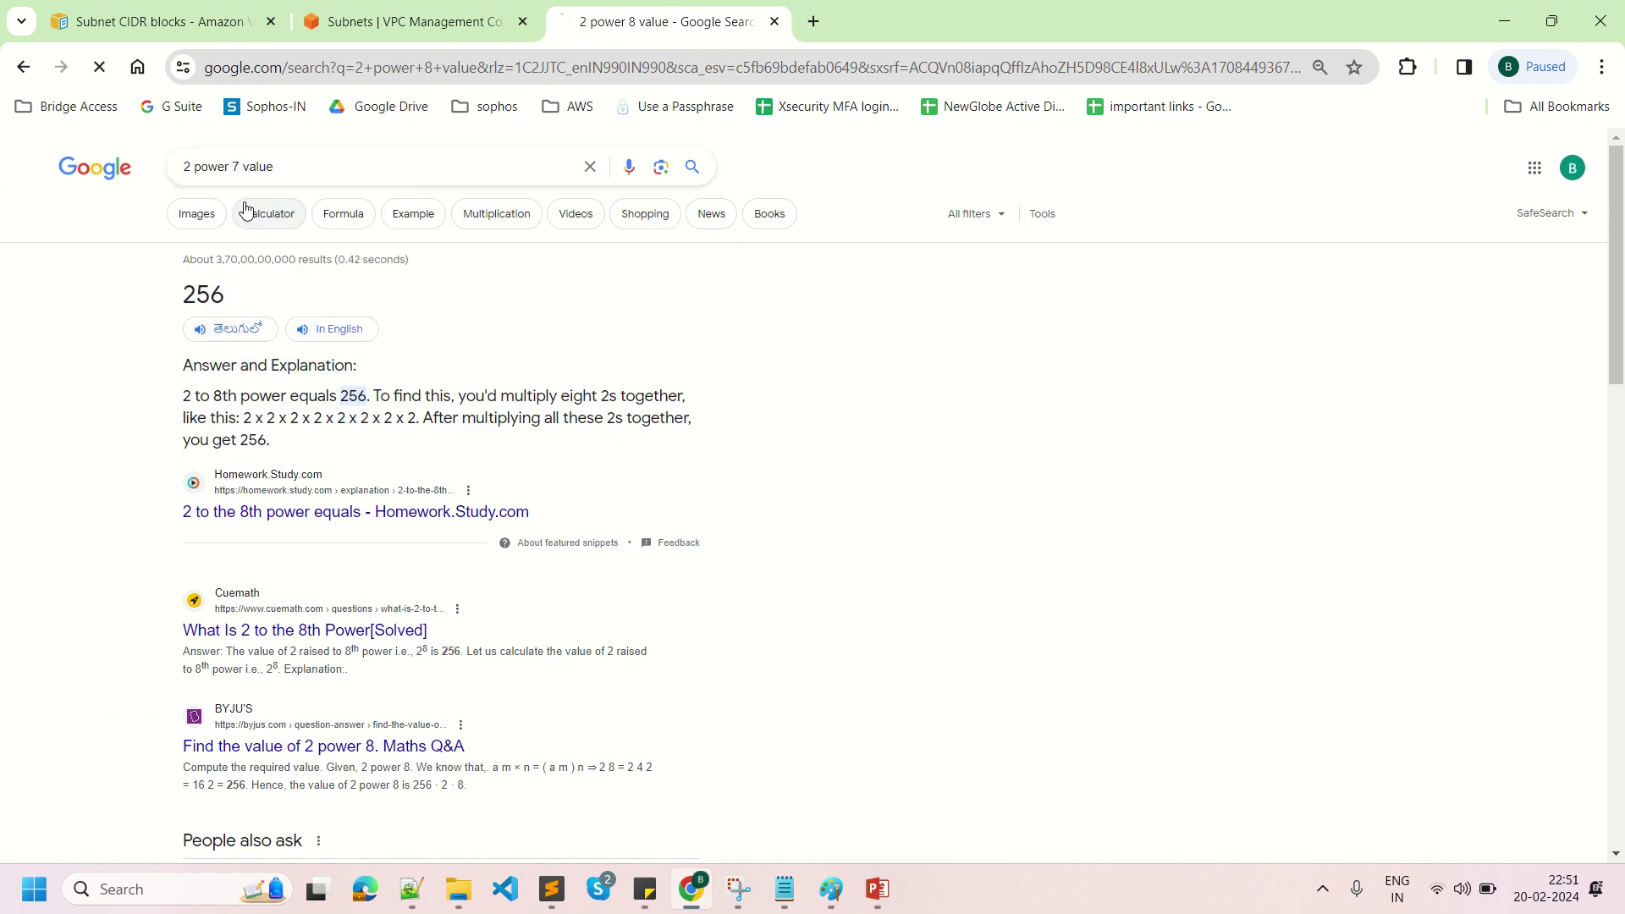
{"action": "left_click_drag", "start_coordinate": [182, 294], "coordinate": [220, 295]}
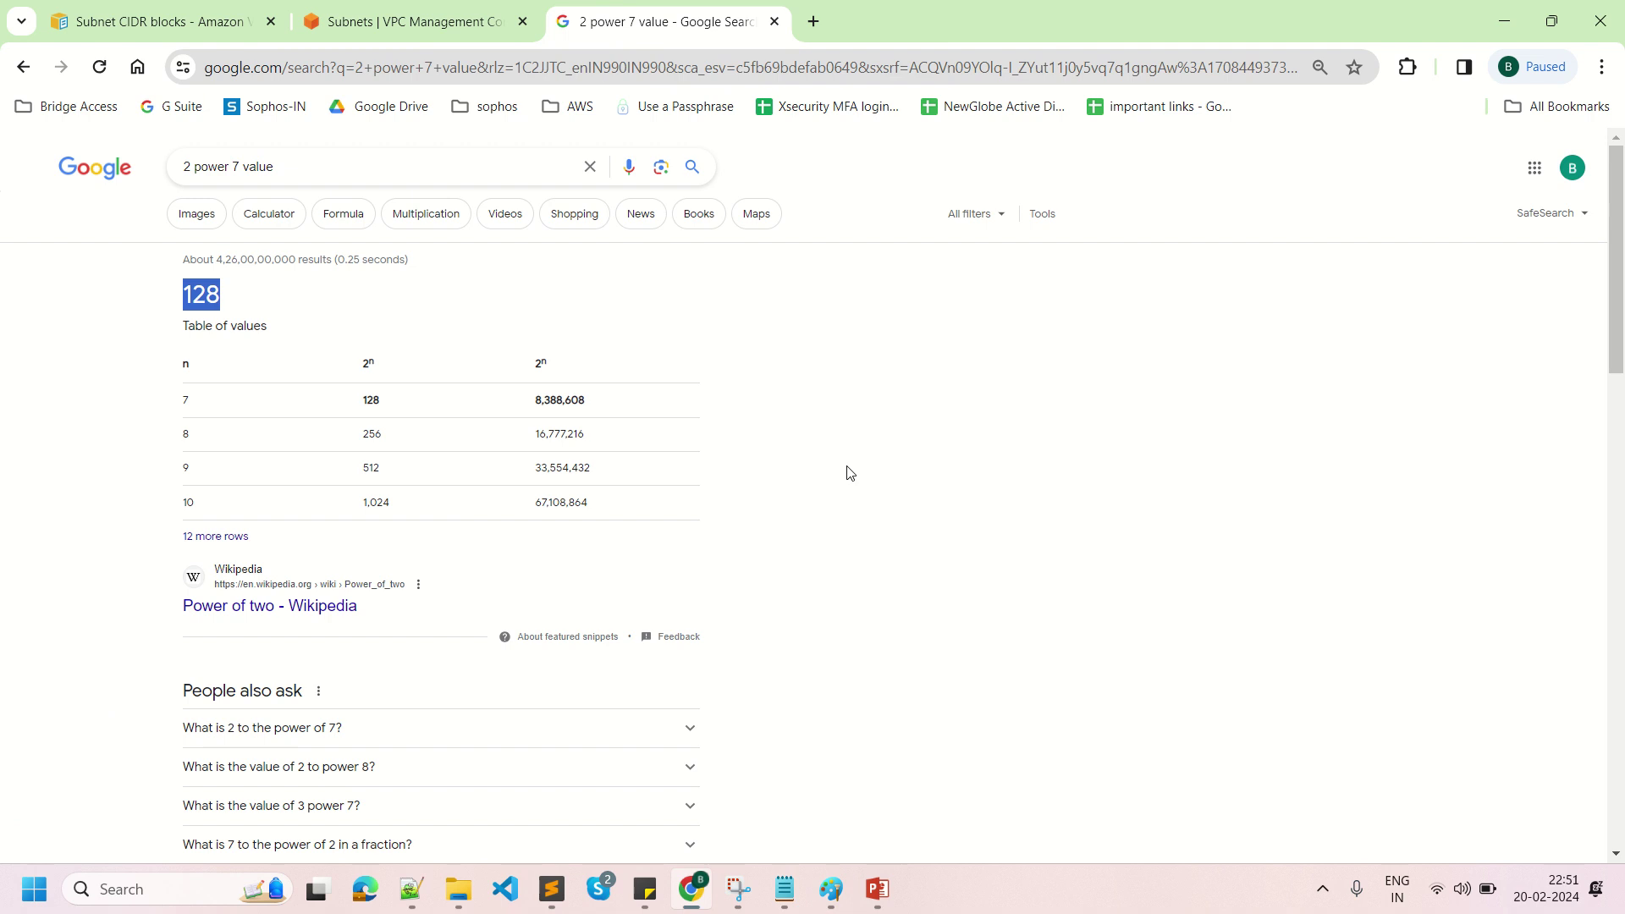
{"action": "left_click", "coordinate": [832, 890]}
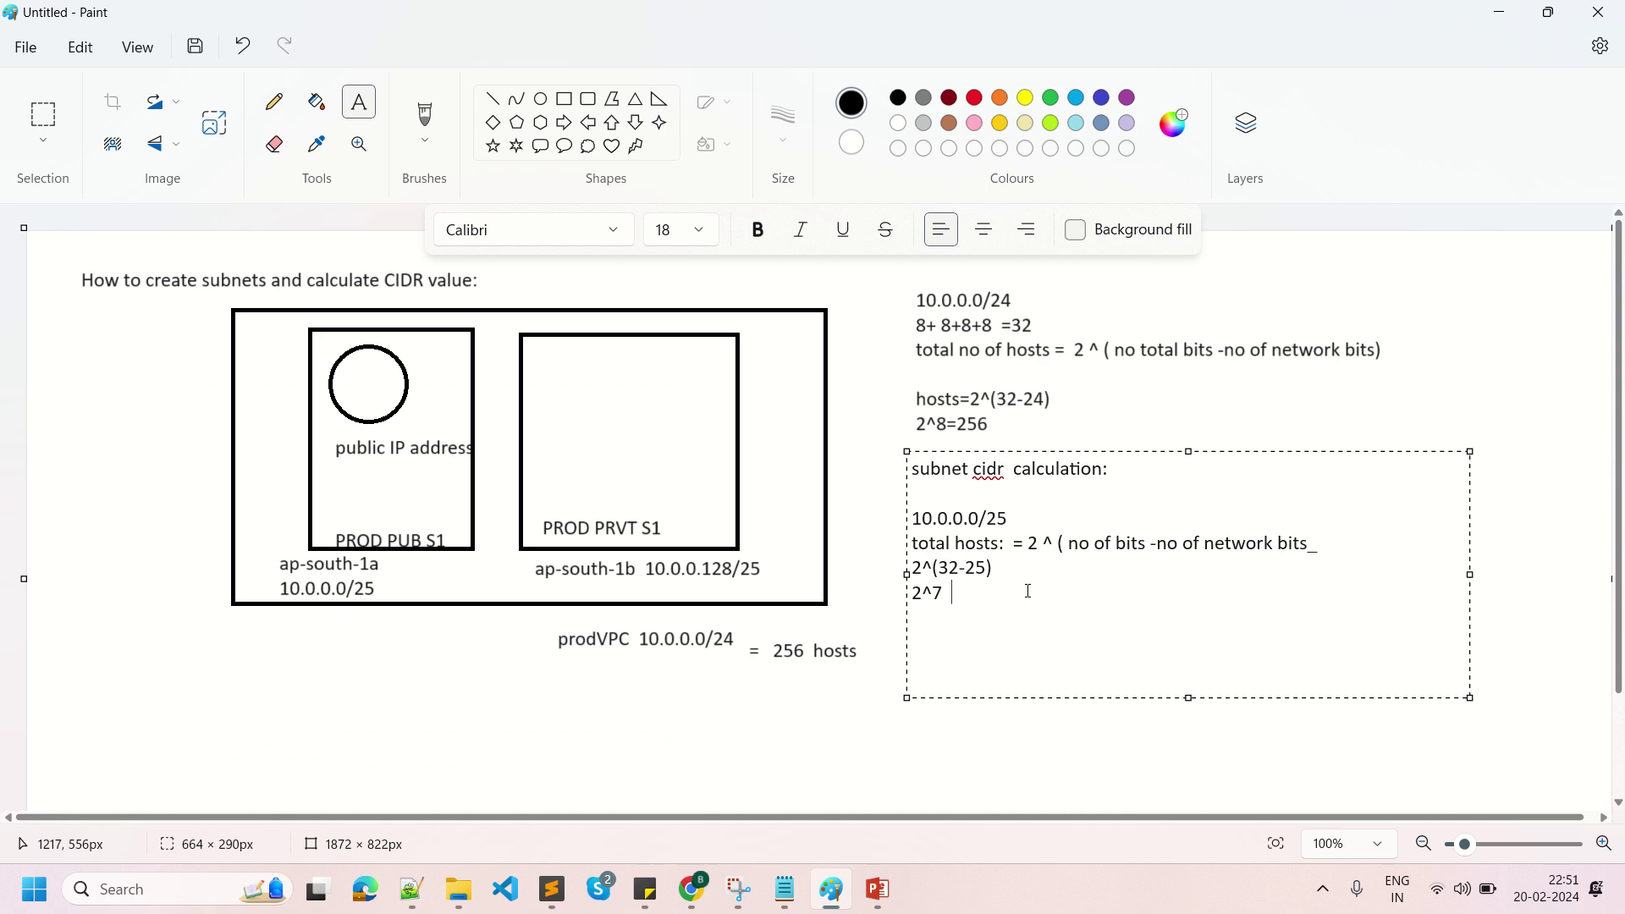
{"action": "type", "text": "=128"}
Switch to the AWS console in Chrome and check the available IPv4 addresses of prodSubnet1 in the subnets list.
{"action": "left_click", "coordinate": [694, 889]}
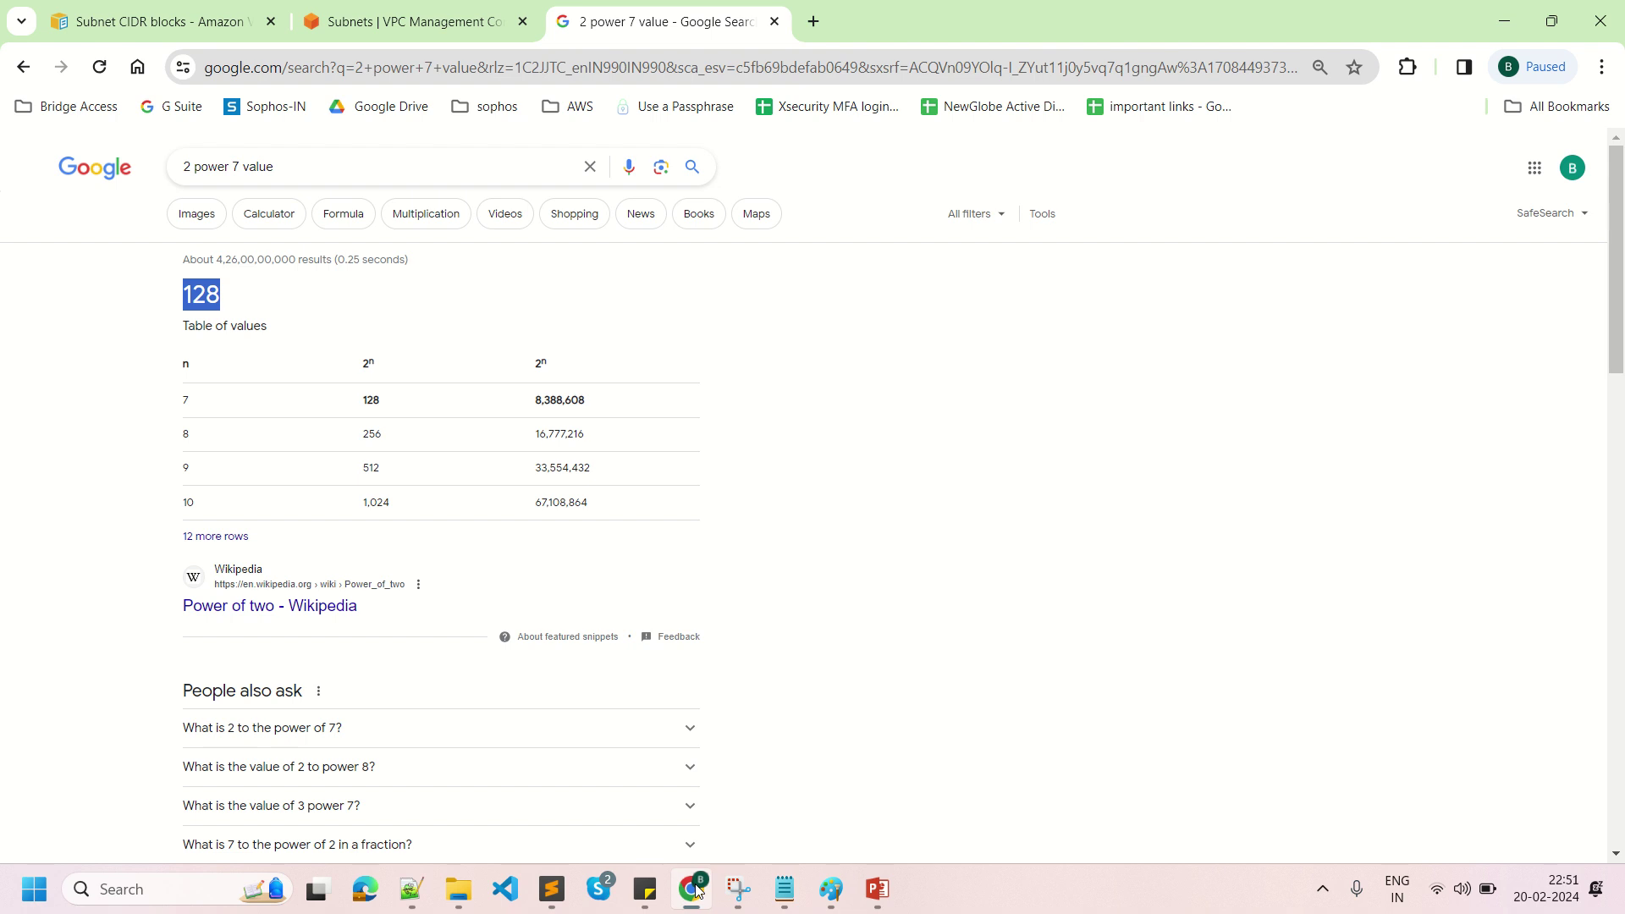
{"action": "left_click", "coordinate": [415, 21]}
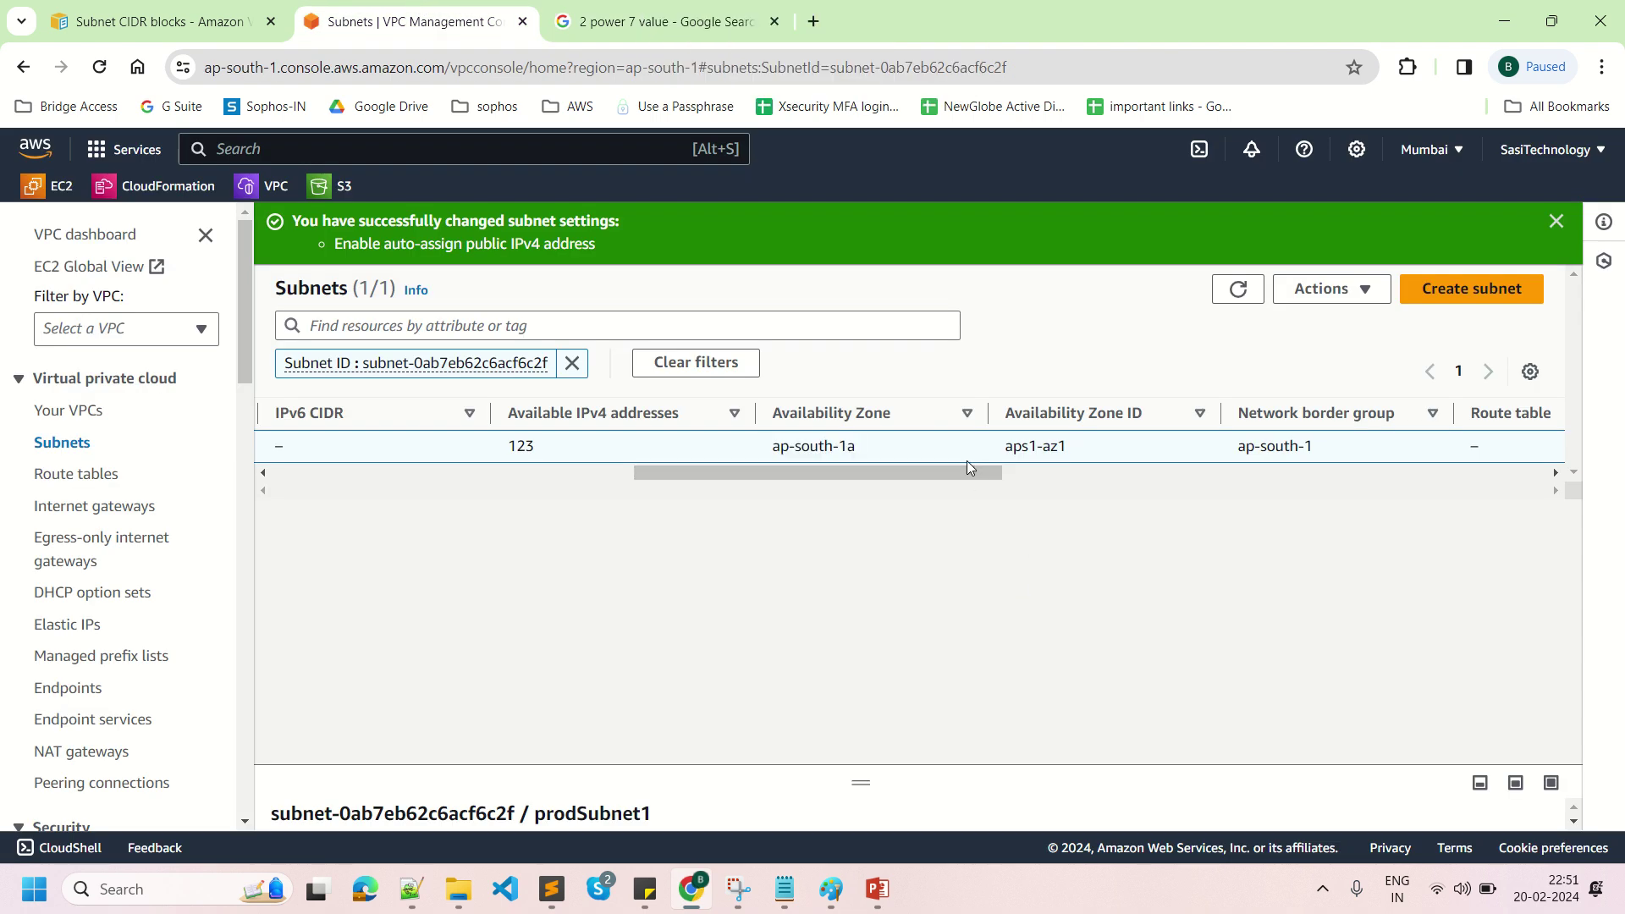
{"action": "left_click_drag", "start_coordinate": [959, 476], "coordinate": [826, 489]}
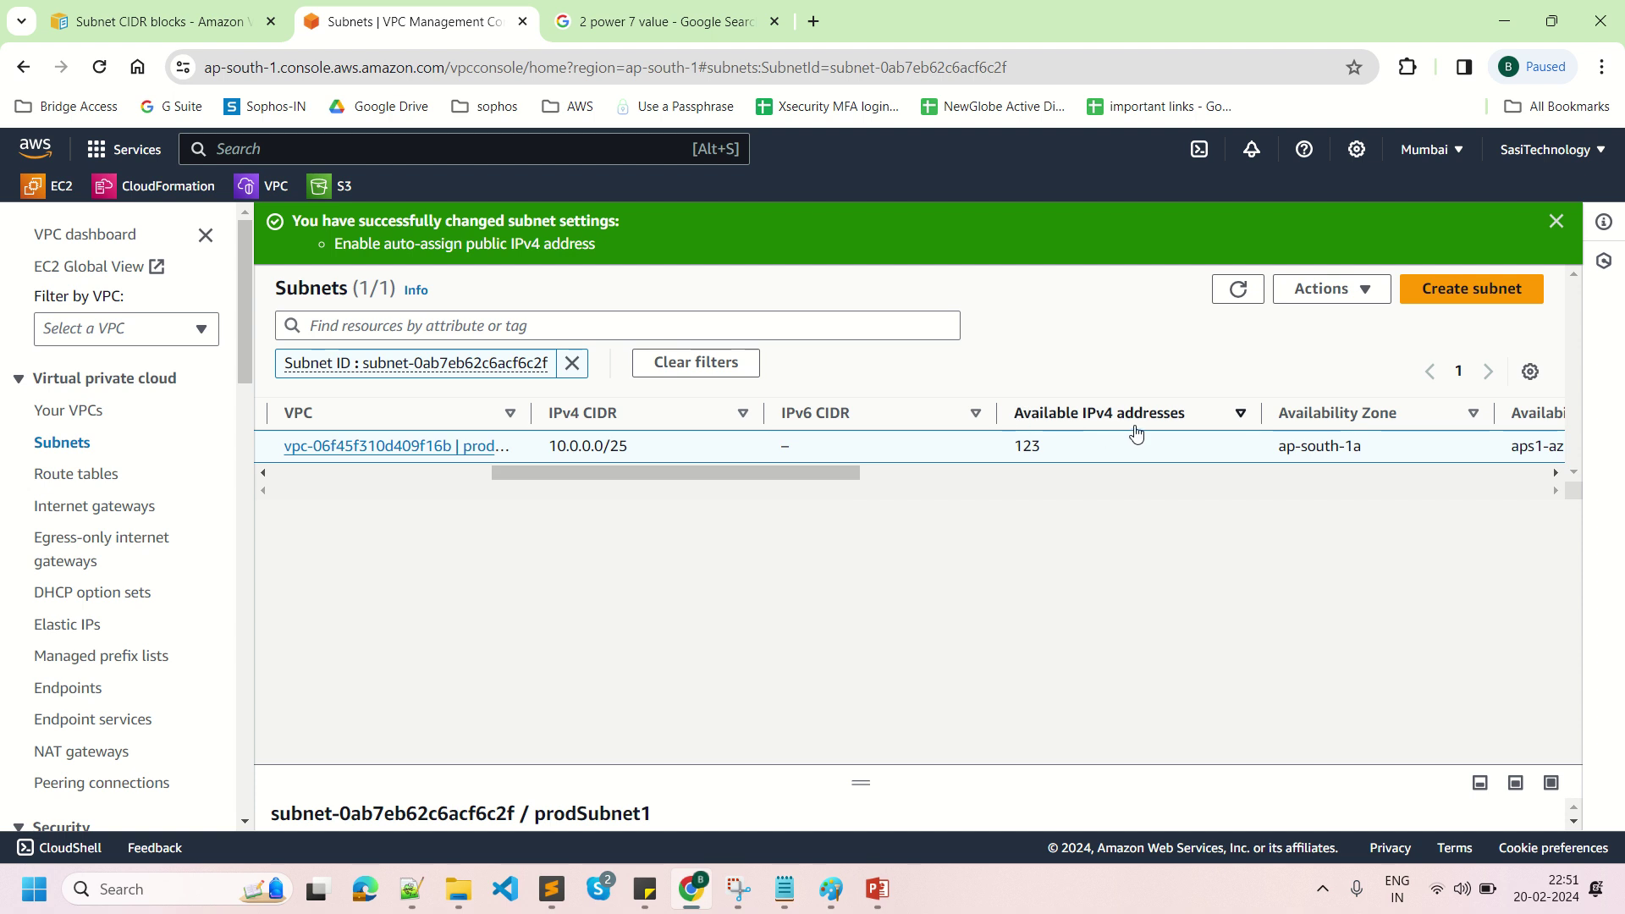
{"action": "double_click", "coordinate": [1026, 448]}
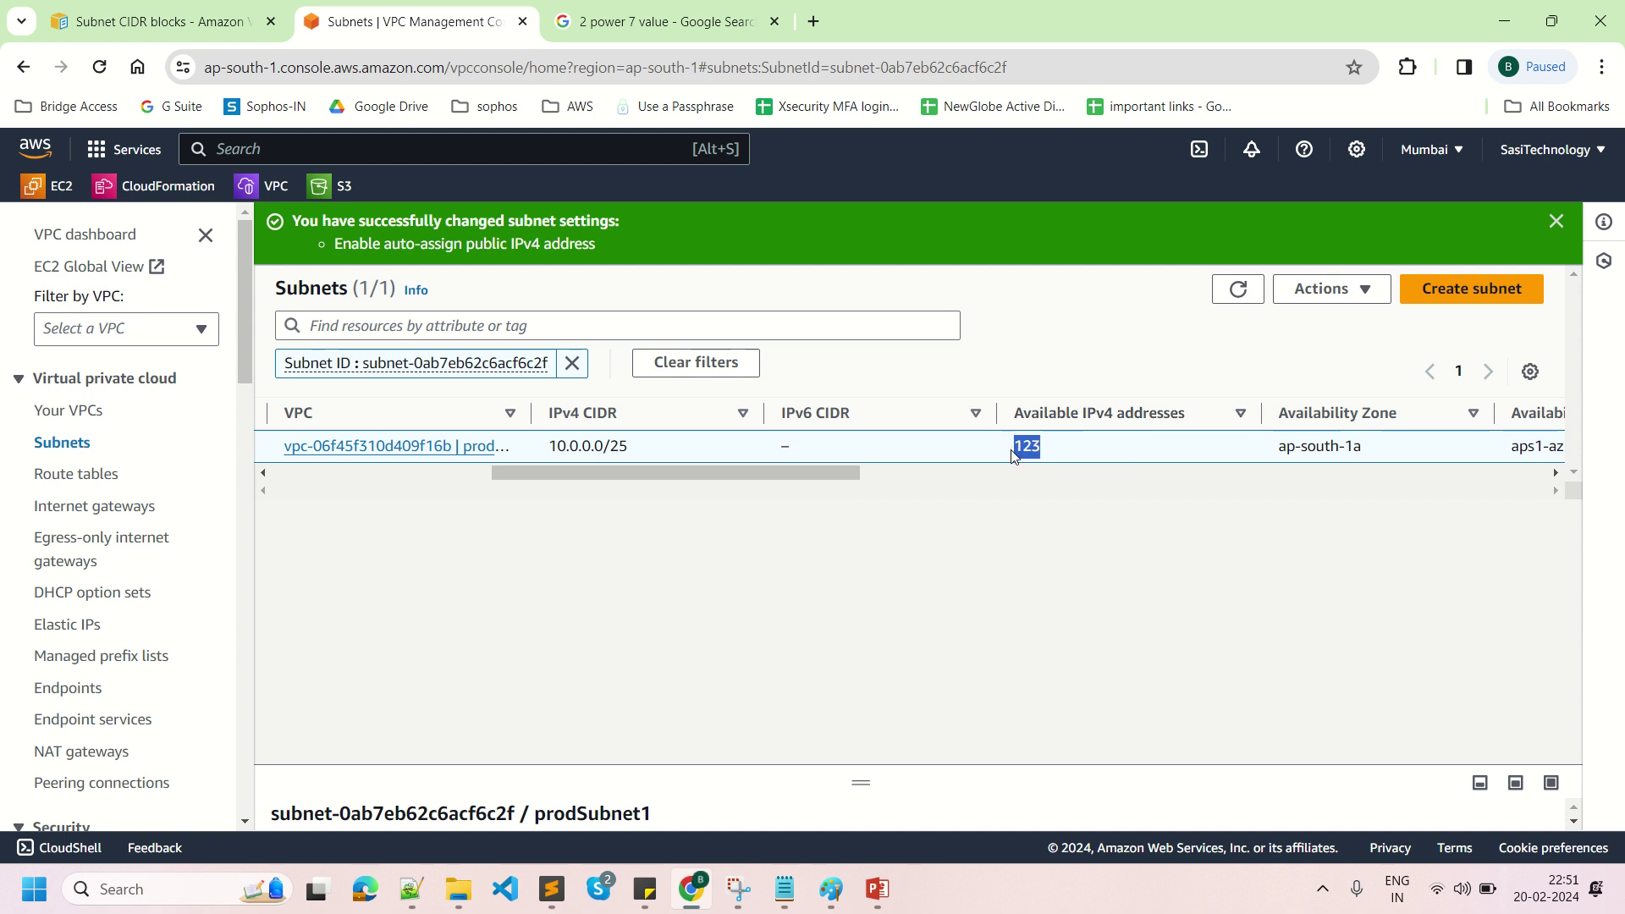
Switch to Paint, write "subnet available ipv4 123" below the 2^7 line, and highlight 128 and 123 for comparison.
{"action": "left_click", "coordinate": [831, 888]}
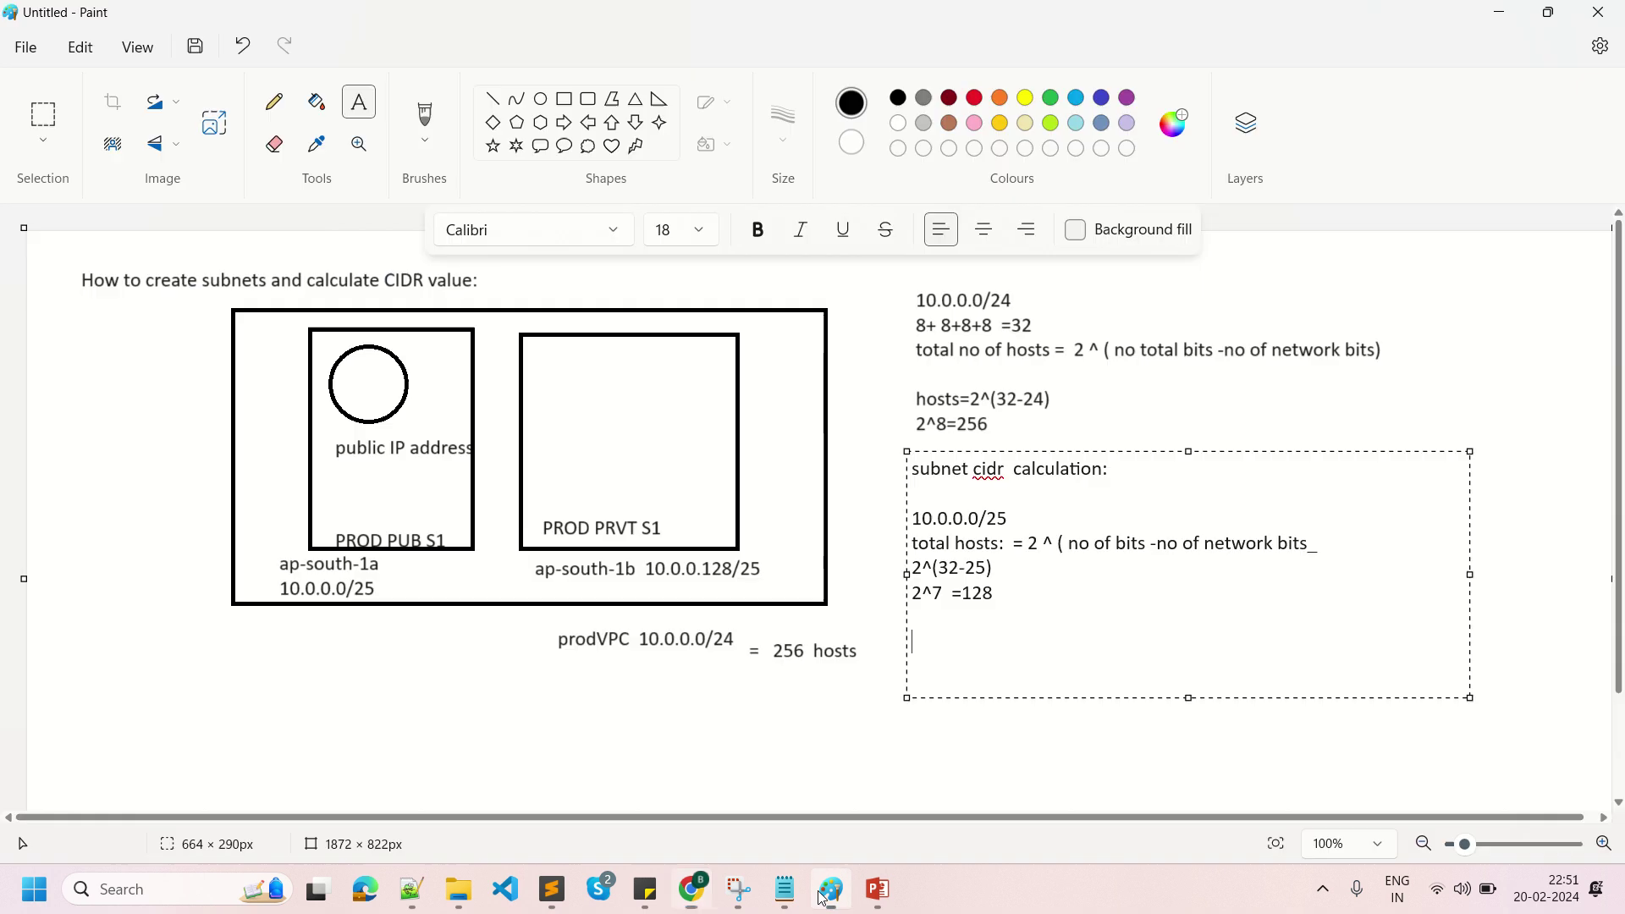
{"action": "left_click", "coordinate": [973, 619]}
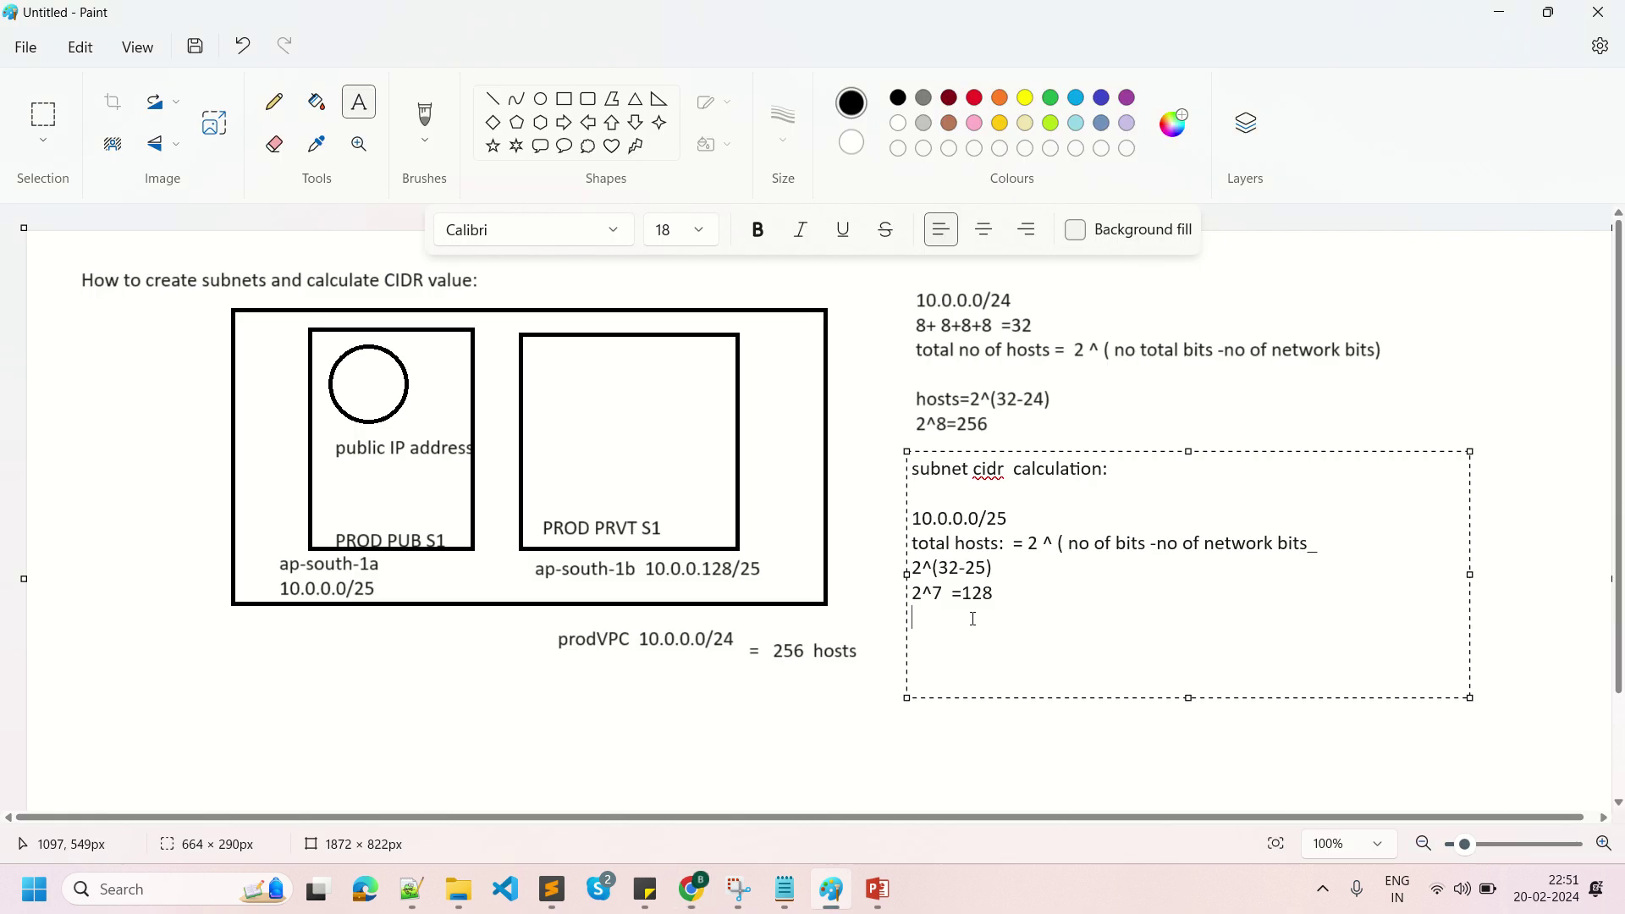
{"action": "type", "text": "subnet available  ipv4 123"}
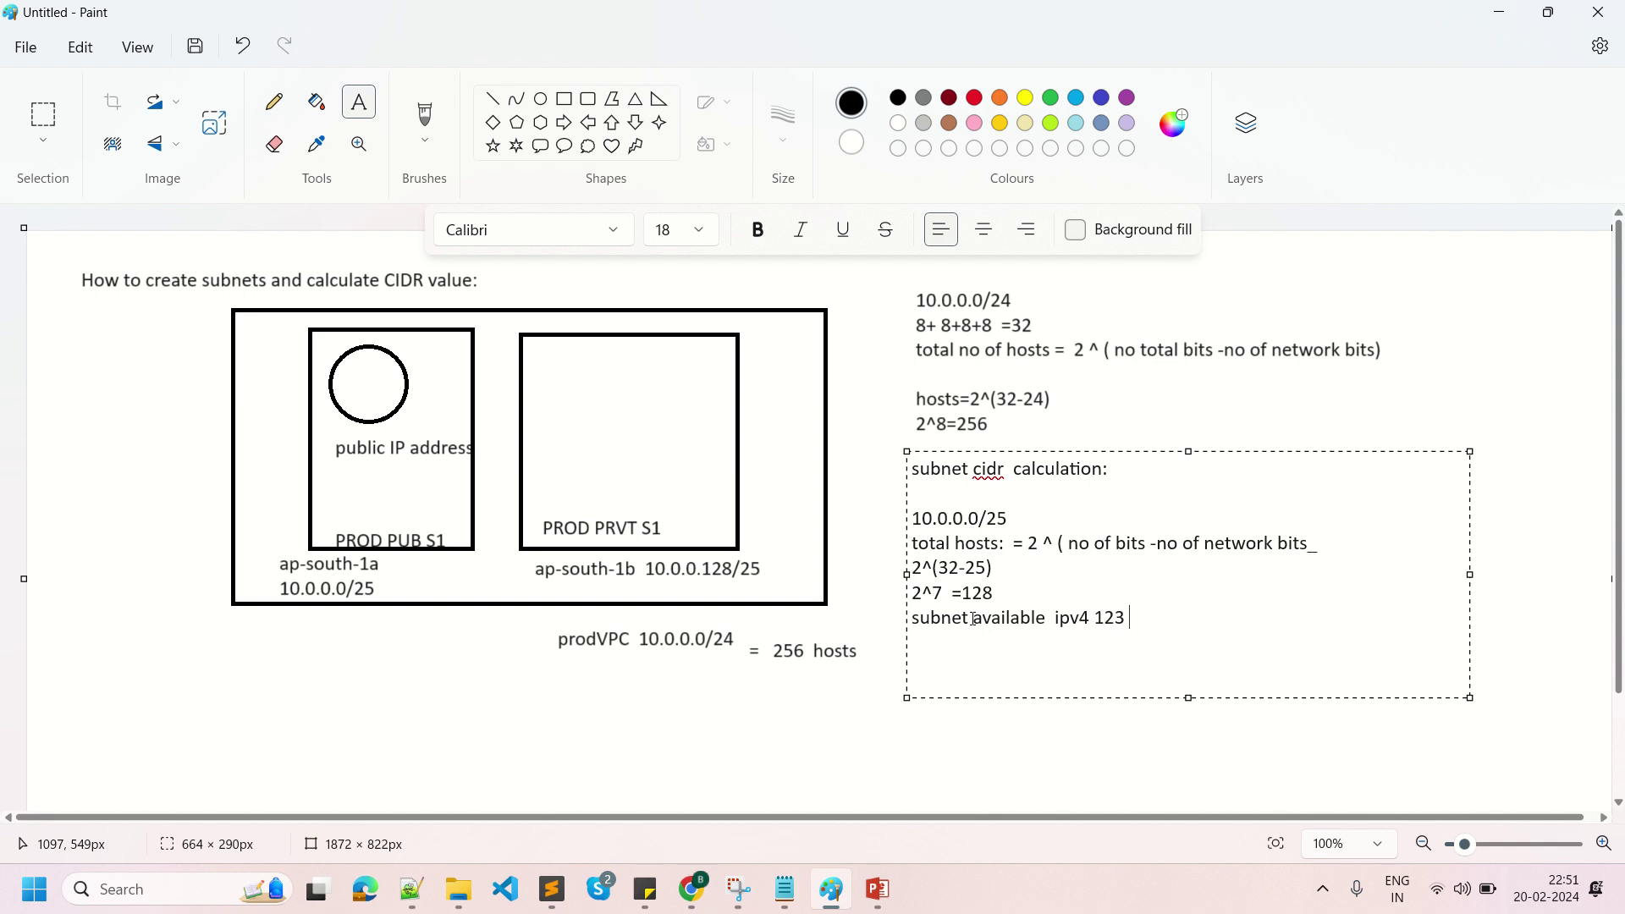
{"action": "key", "text": "Return"}
{"action": "key", "text": "Return"}
{"action": "left_click_drag", "start_coordinate": [967, 593], "coordinate": [1001, 595]}
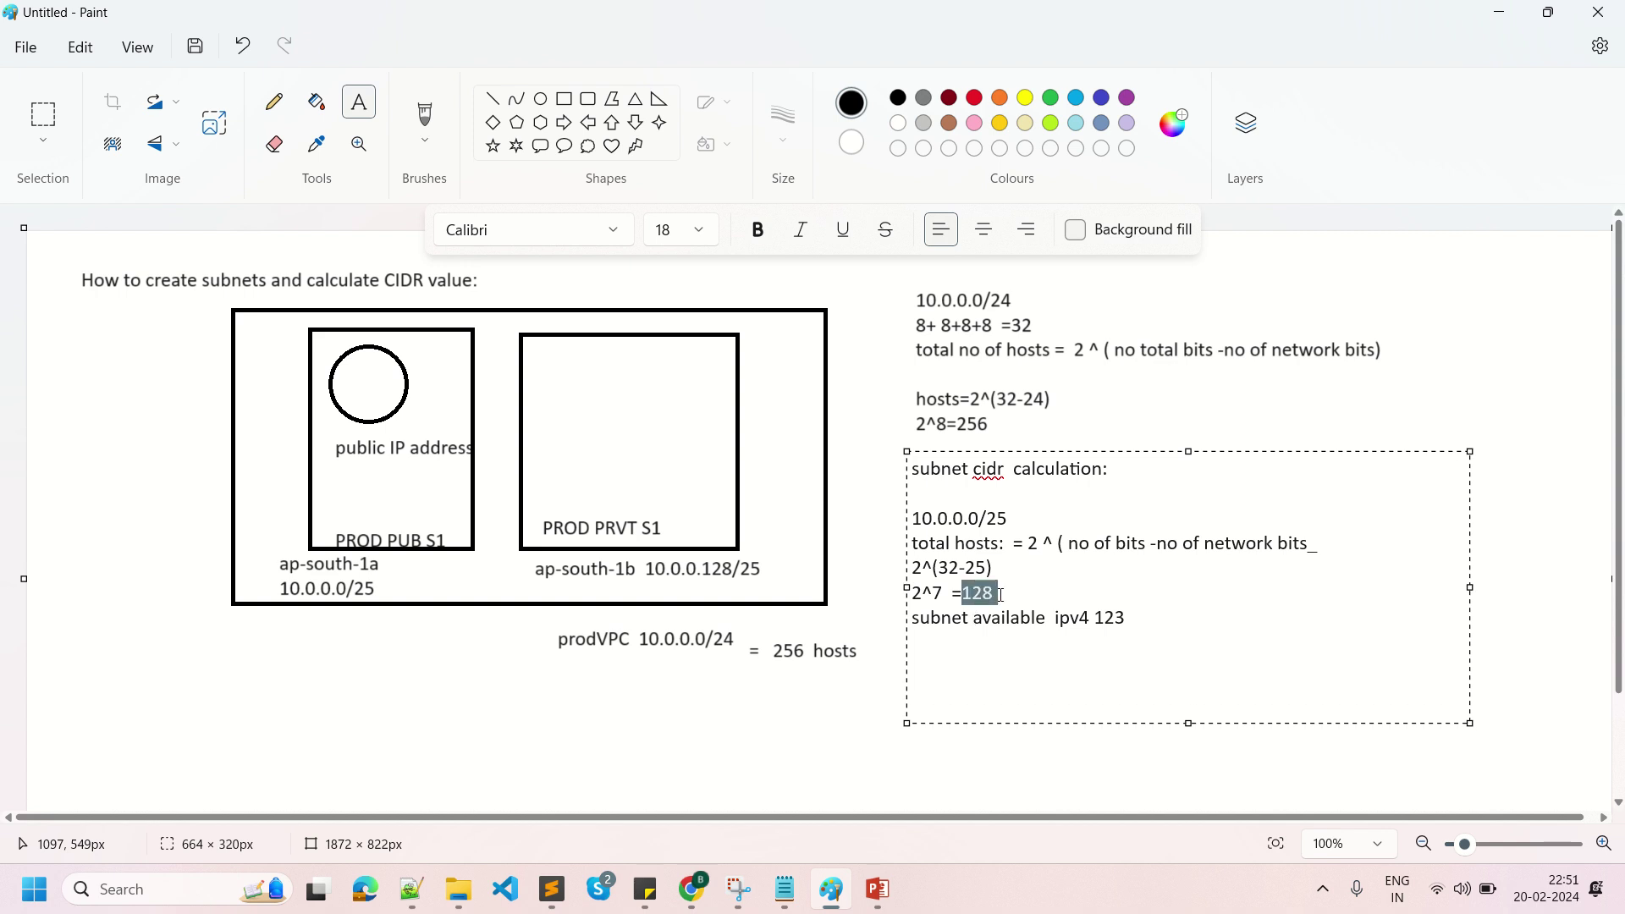
{"action": "left_click", "coordinate": [1132, 673]}
{"action": "left_click_drag", "start_coordinate": [1091, 619], "coordinate": [1129, 624]}
{"action": "left_click", "coordinate": [1136, 622]}
Start a list of reserved addresses below the available IPv4 line with "10.0.0.0 network" and "10.0.0.1 aws router".
{"action": "key", "text": "Return"}
{"action": "key", "text": "Return"}
{"action": "key", "text": "Return"}
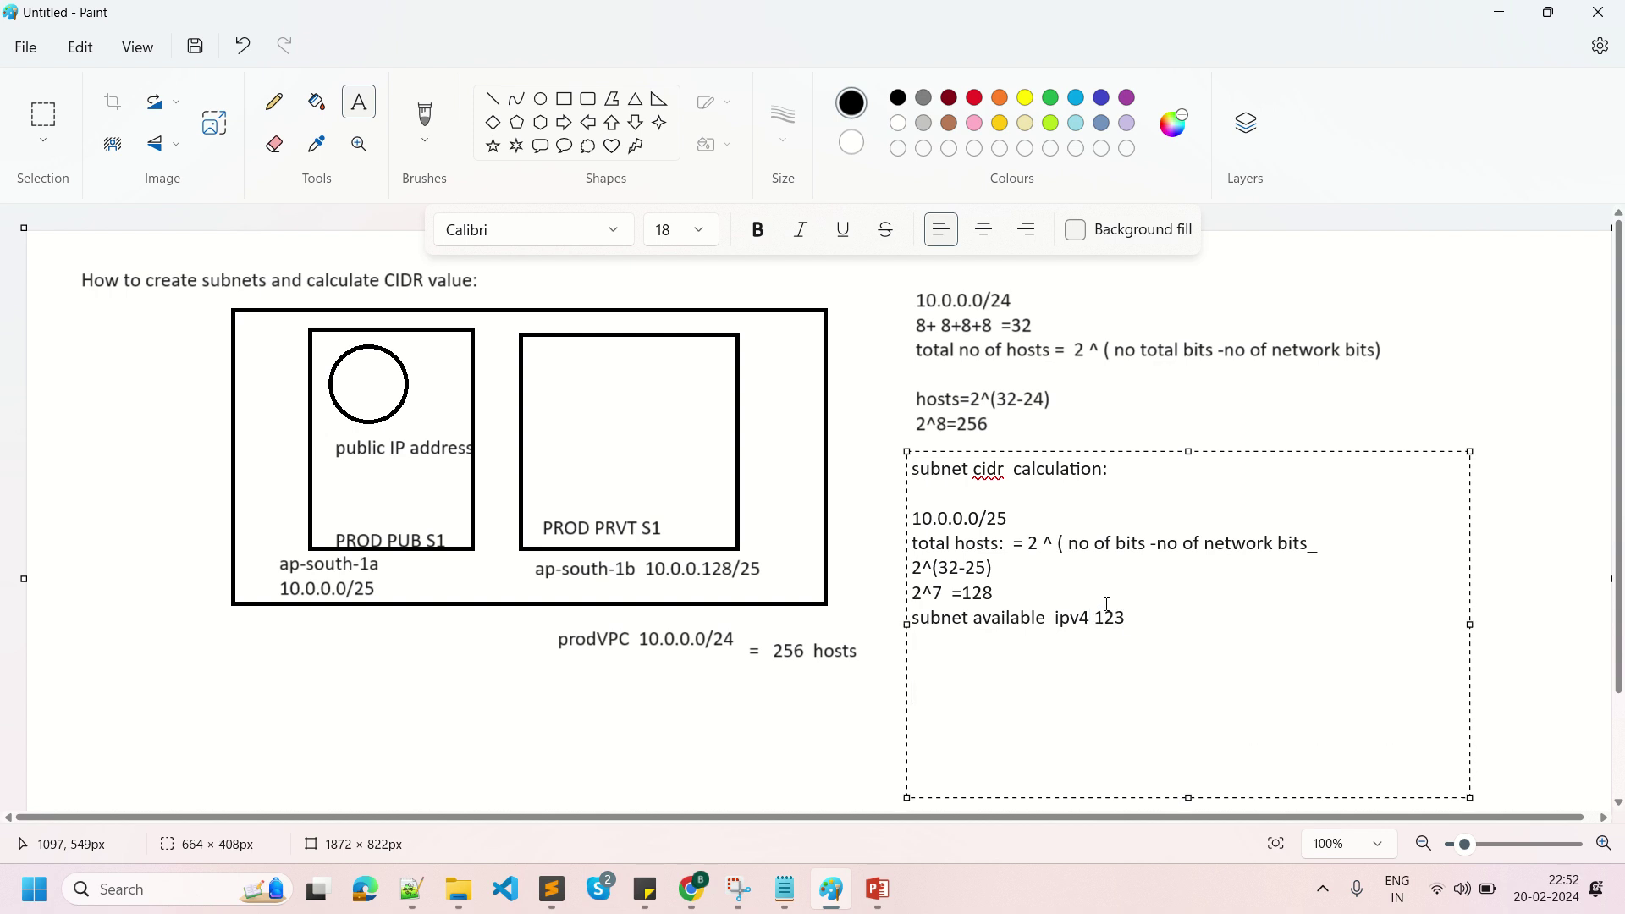
{"action": "left_click", "coordinate": [941, 653]}
{"action": "type", "text": "1"}
{"action": "type", "text": "0.0.0.0  network"}
{"action": "key", "text": "Return"}
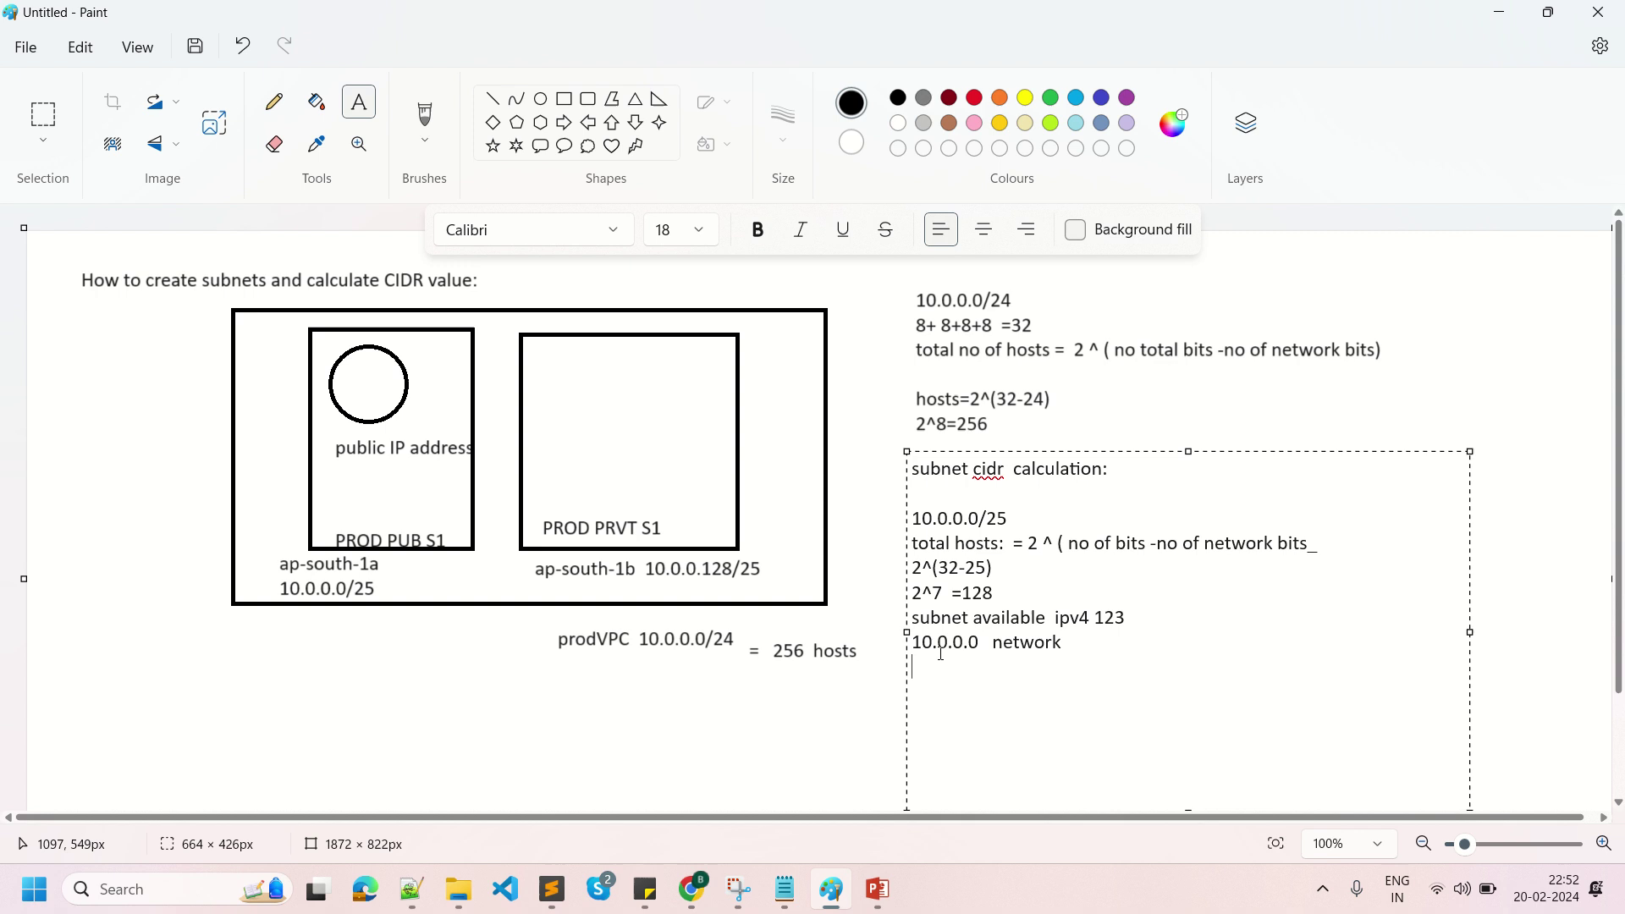
{"action": "type", "text": "10.0.0."}
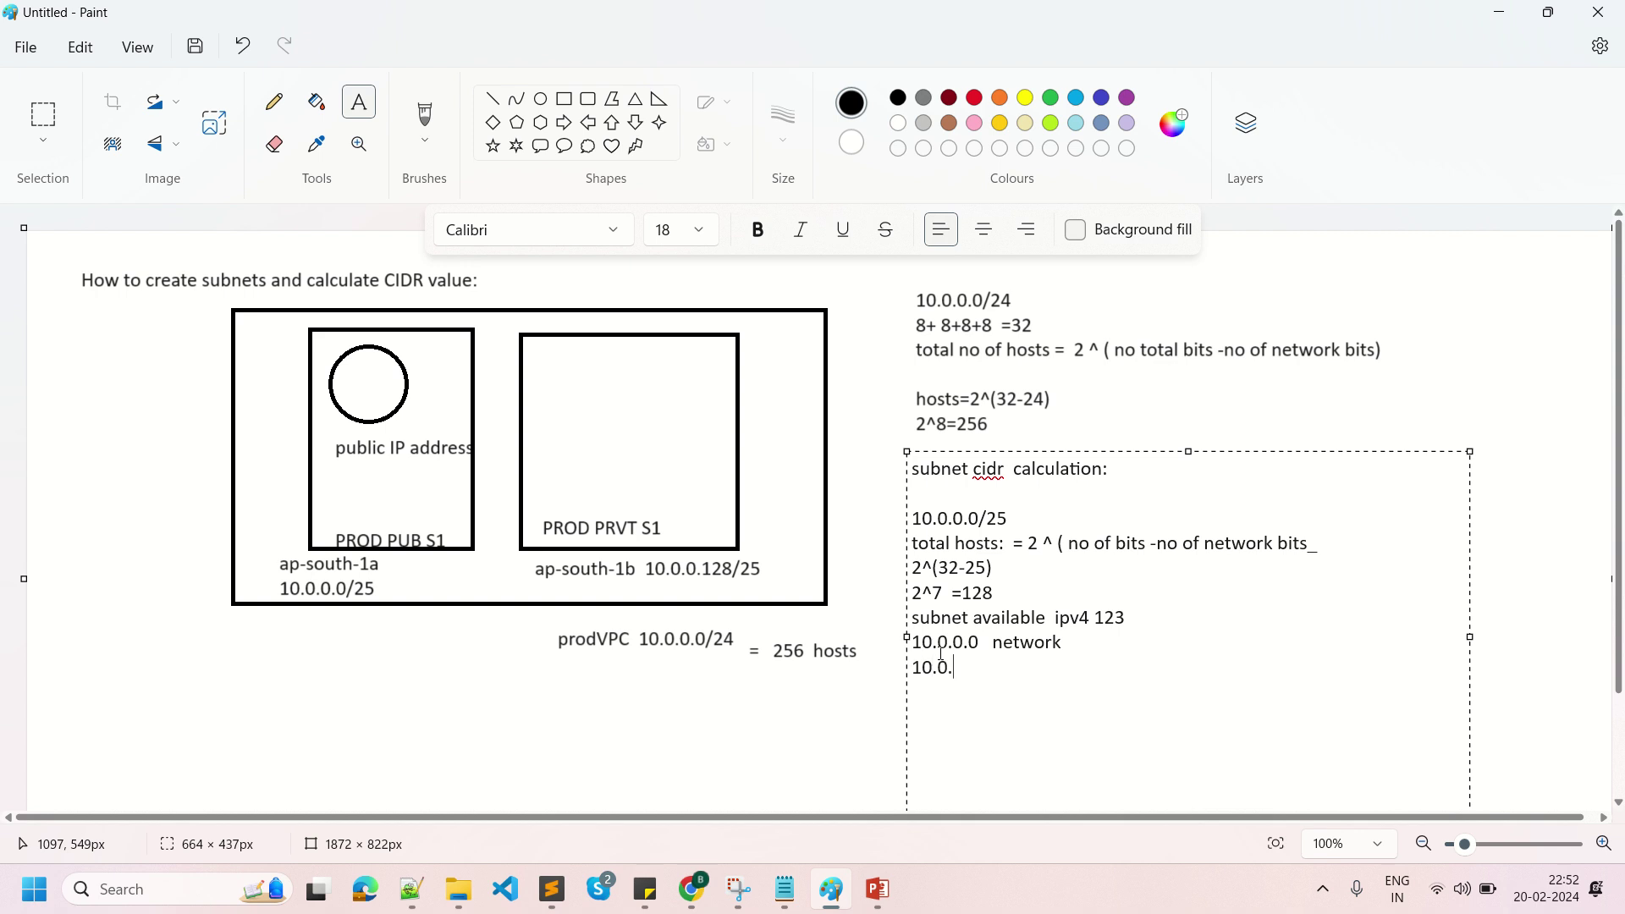
{"action": "type", "text": "1  aws router"}
{"action": "key", "text": "BackSpace"}
{"action": "key", "text": "BackSpace"}
{"action": "key", "text": "BackSpace"}
{"action": "key", "text": "BackSpace"}
{"action": "key", "text": "BackSpace"}
{"action": "key", "text": "BackSpace"}
{"action": "type", "text": "router"}
{"action": "key", "text": "Return"}
Continue the reserved address list with "10.0.0.2 dns server" and "10.0.0.3 ip is reserverd for future purpose".
{"action": "type", "text": "10."}
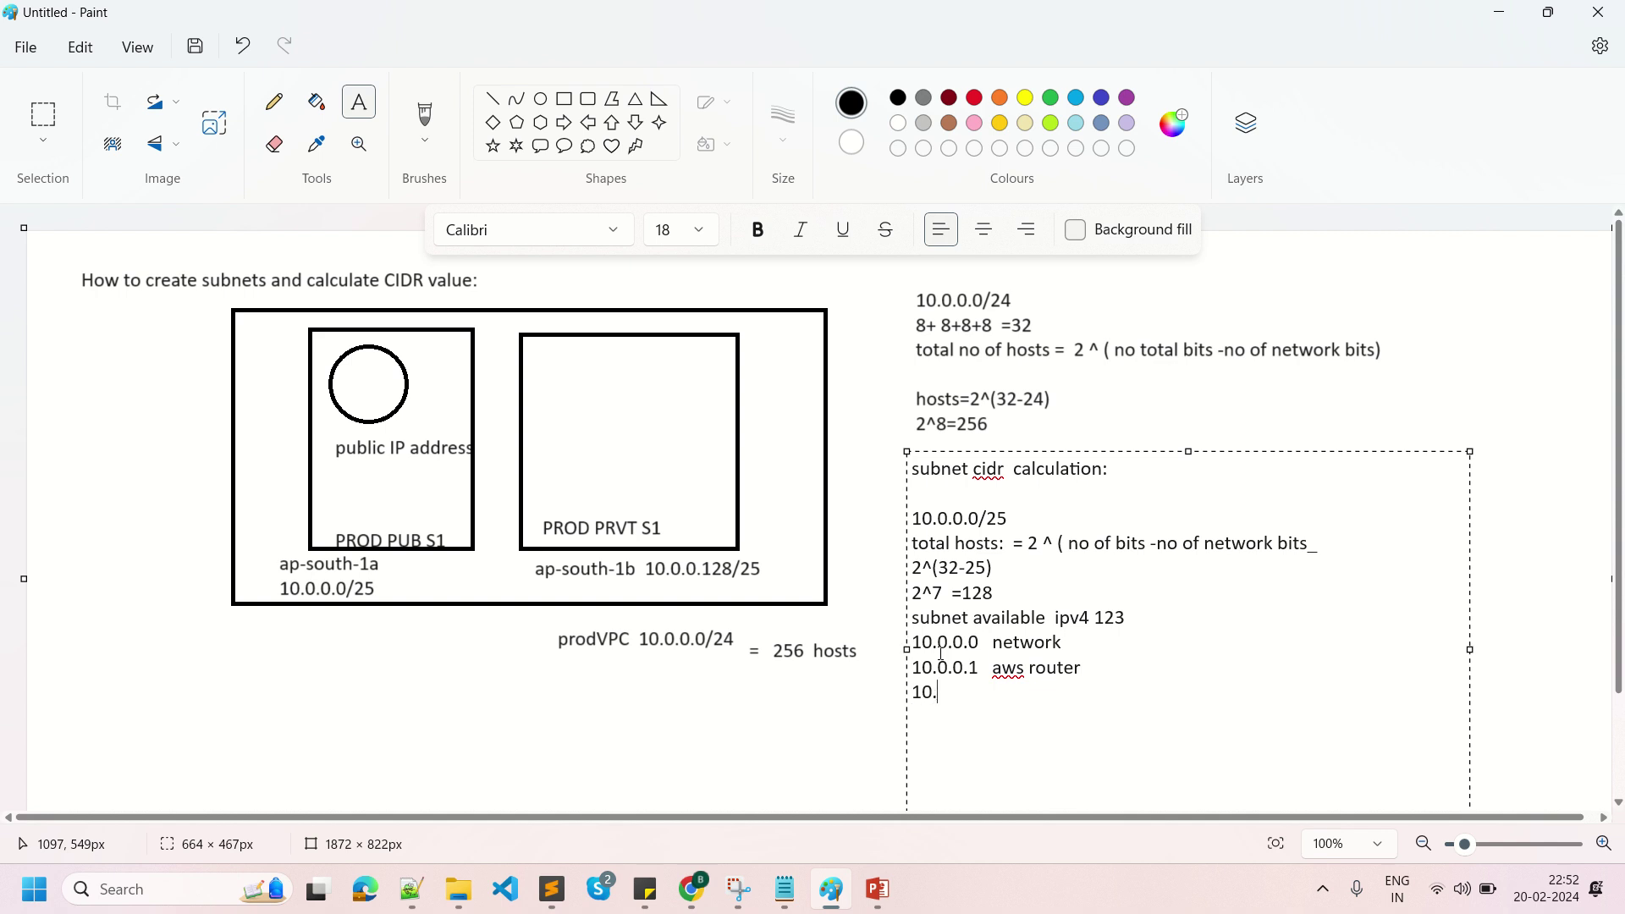
{"action": "type", "text": "0.0.2  dns  server"}
{"action": "key", "text": "Return"}
{"action": "type", "text": "10.0."}
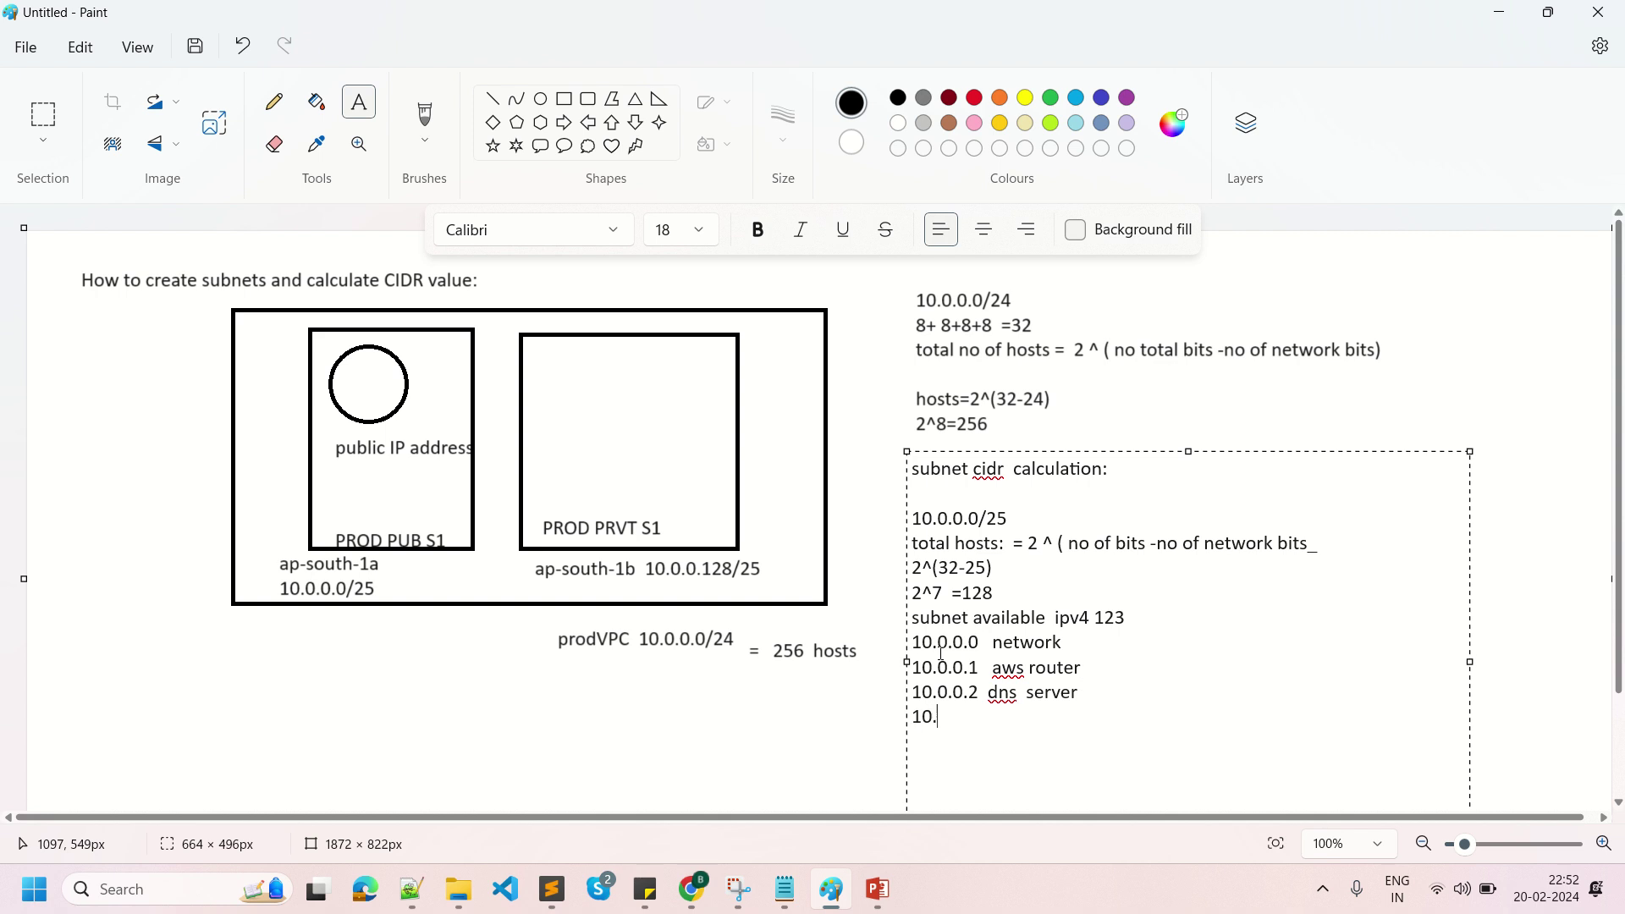
{"action": "type", "text": "0.3 ip"}
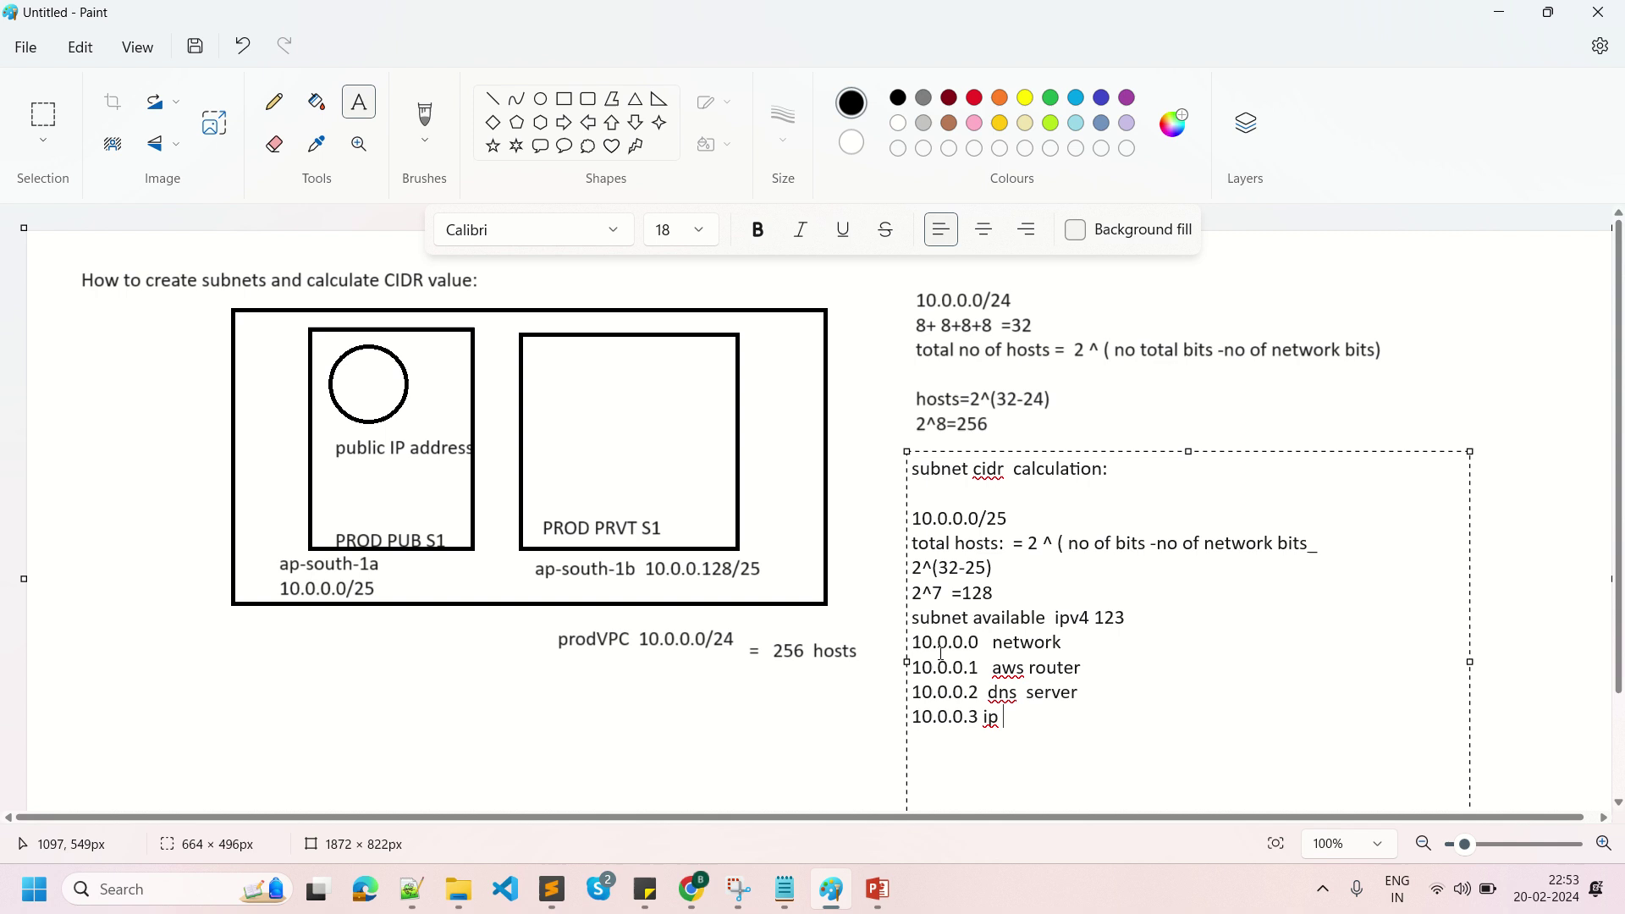
{"action": "type", "text": "is resreeve"}
{"action": "key", "text": "BackSpace"}
{"action": "key", "text": "BackSpace"}
{"action": "key", "text": "BackSpace"}
{"action": "key", "text": "BackSpace"}
{"action": "key", "text": "BackSpace"}
{"action": "type", "text": "erverd for "}
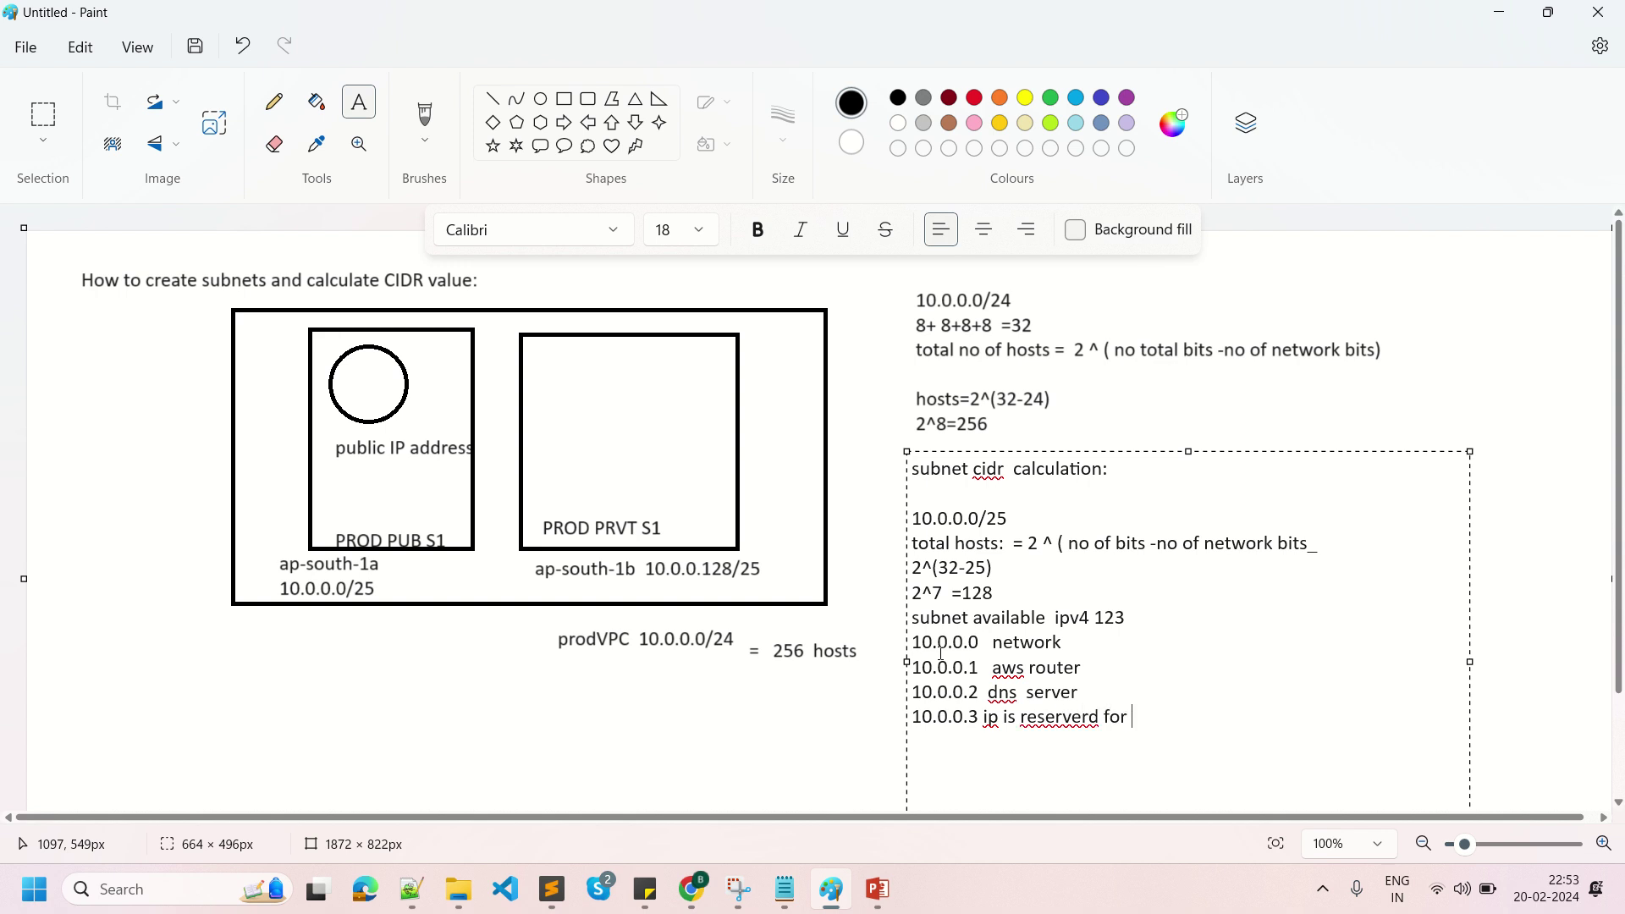
{"action": "type", "text": "future purpose"}
{"action": "key", "text": "Return"}
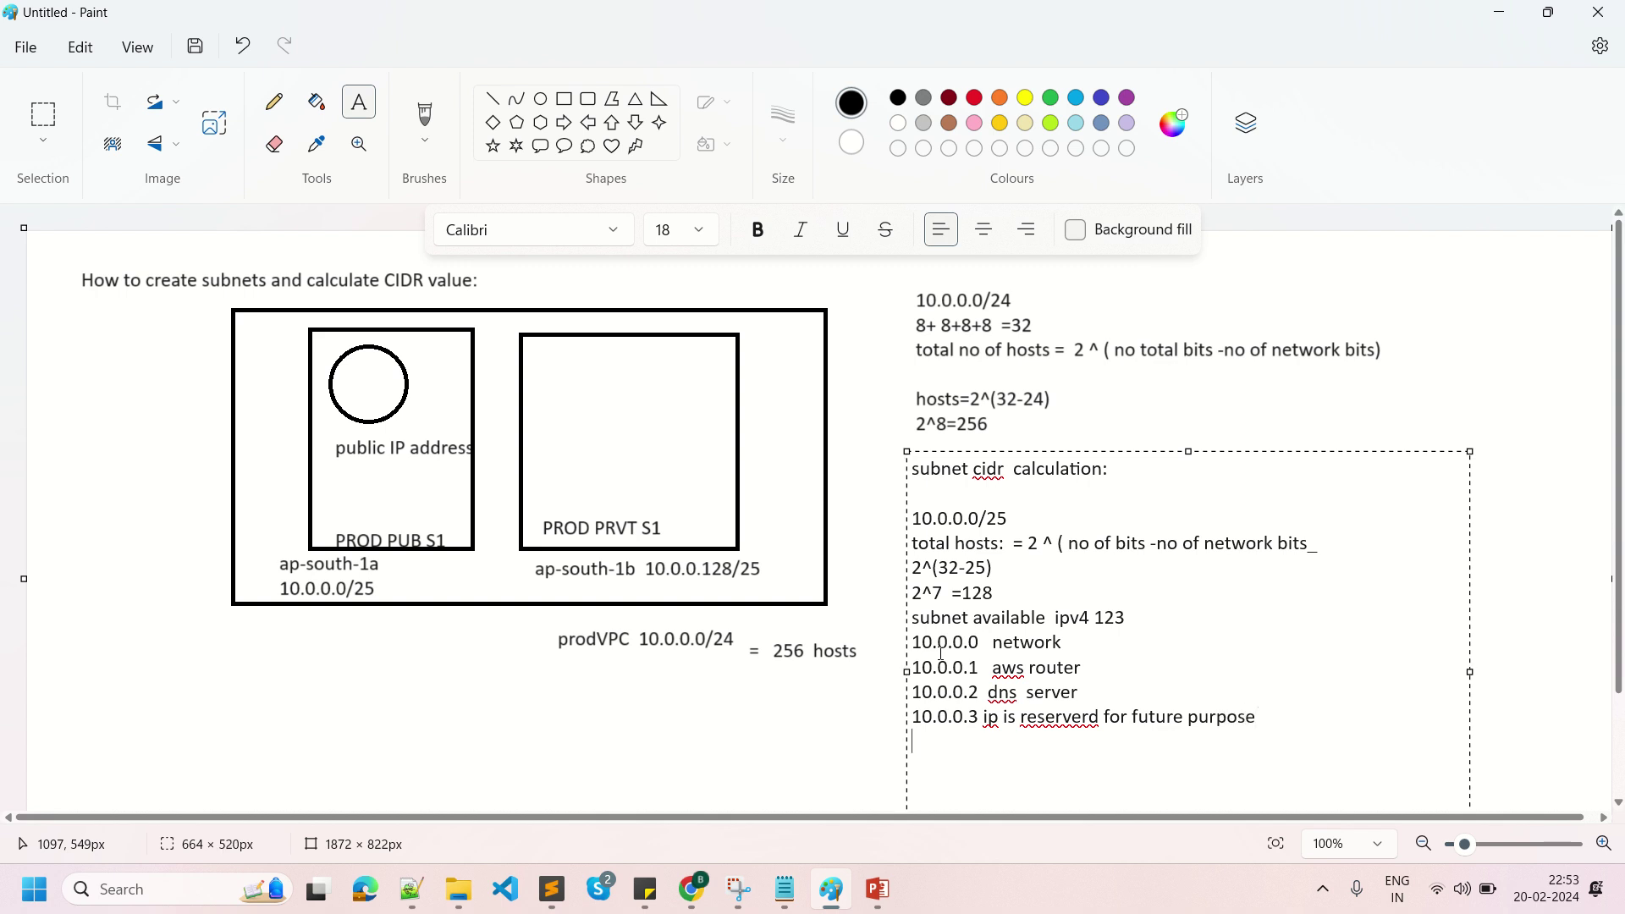
Finish the list with "10.0.0.255 network broadcost" and insert a blank line between the available IPv4 line and the list.
{"action": "type", "text": "10.0.0.255  net"}
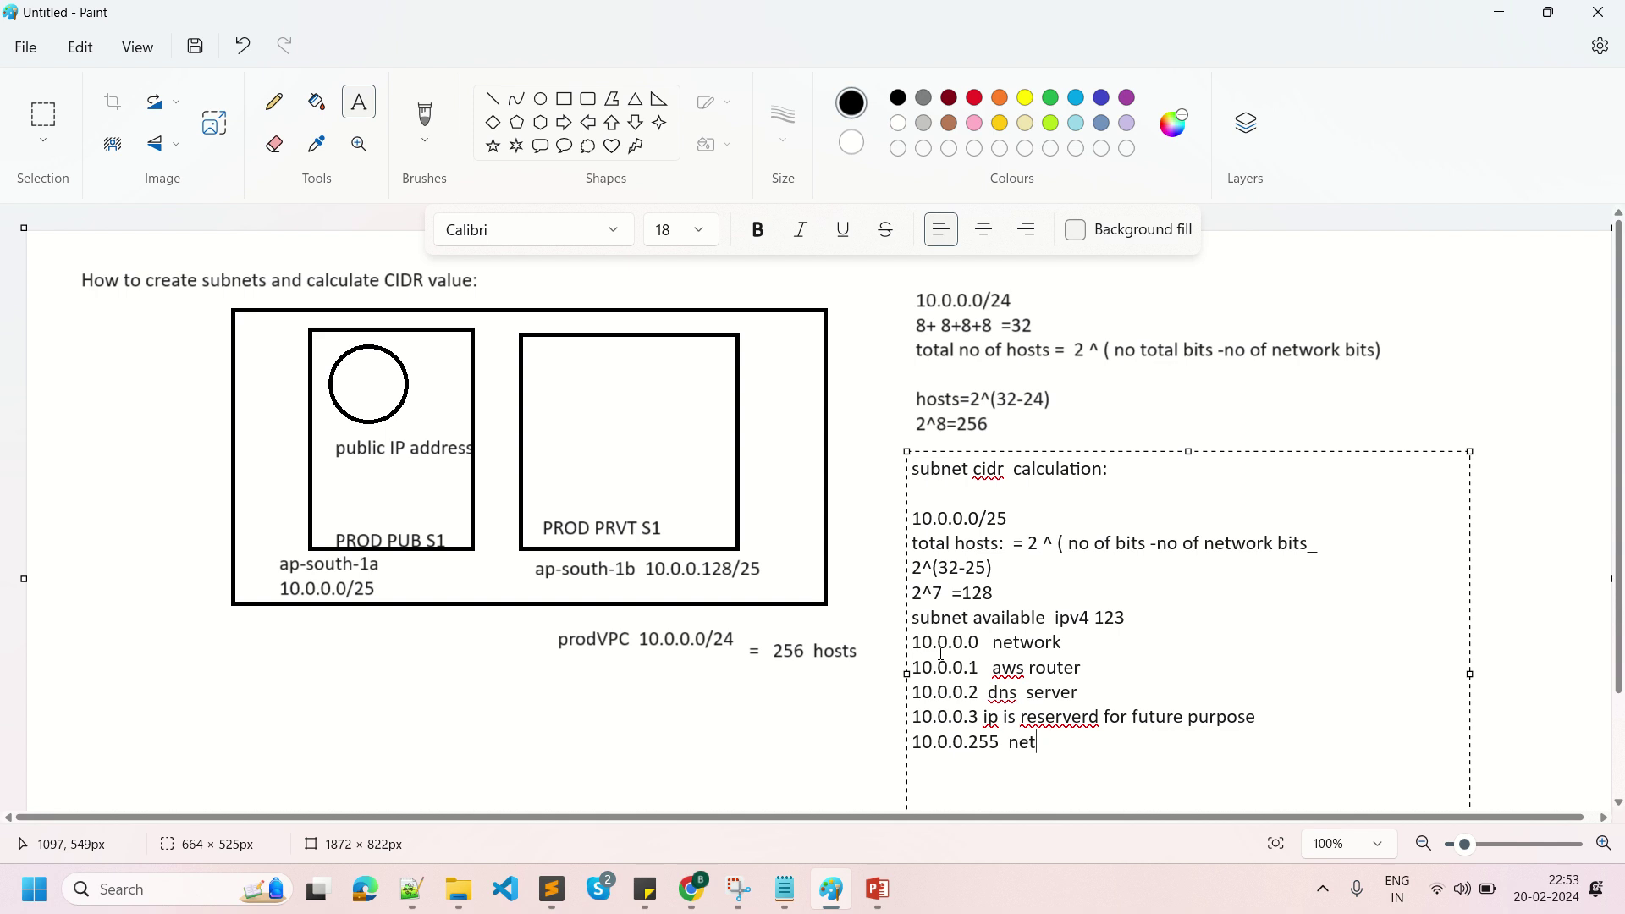
{"action": "type", "text": "work broadcost"}
{"action": "left_click", "coordinate": [1031, 590]}
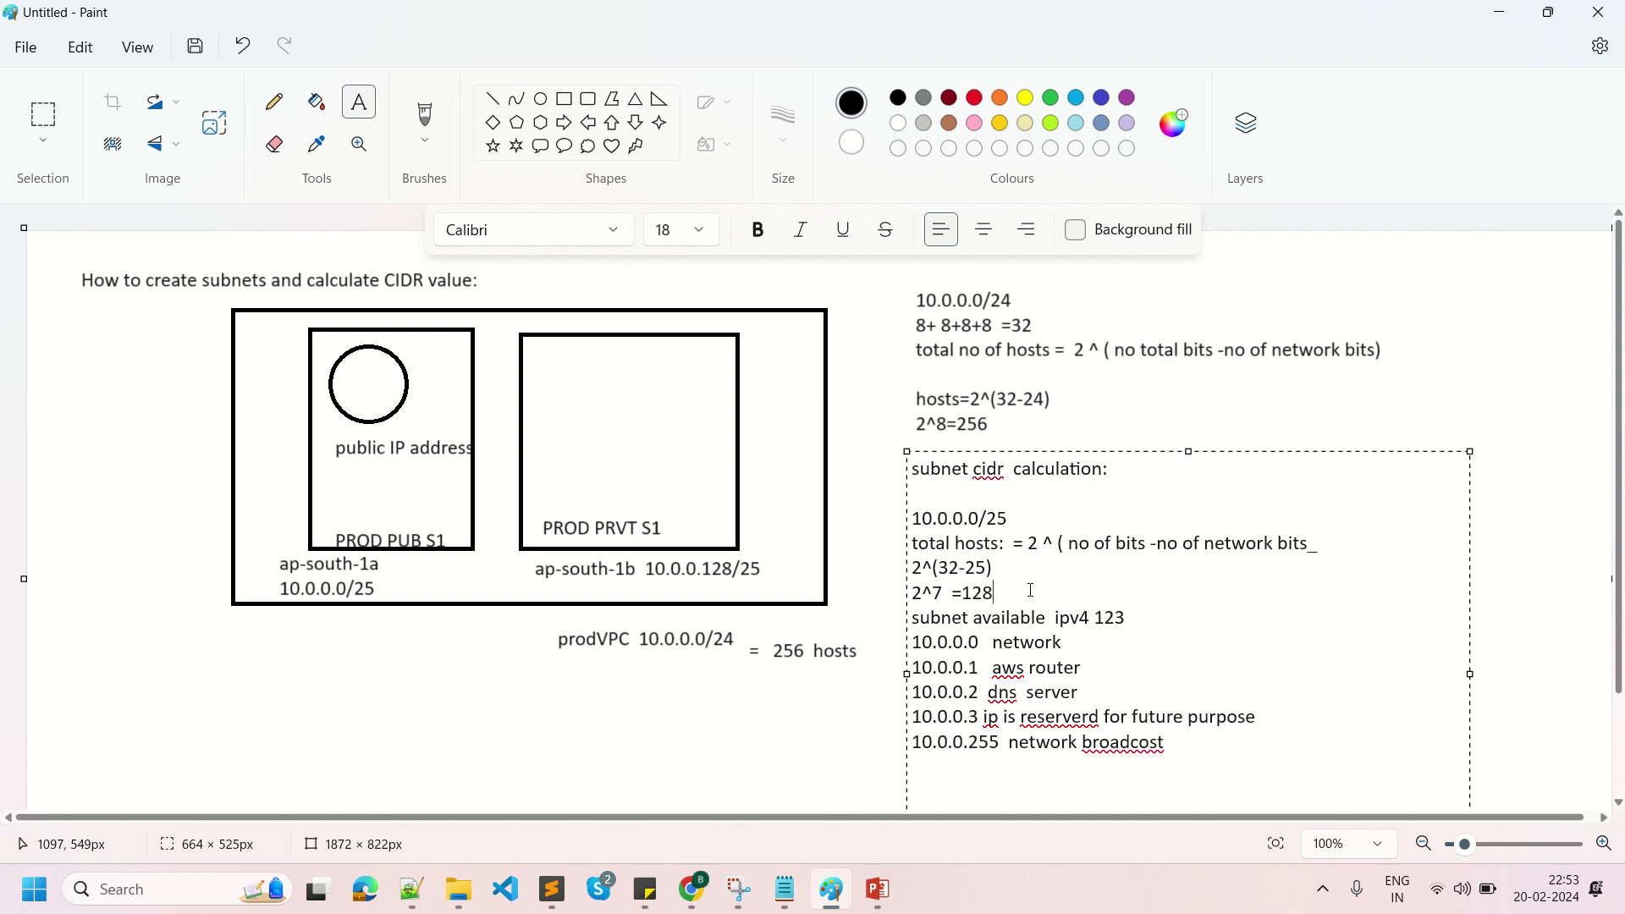
{"action": "key", "text": "Return"}
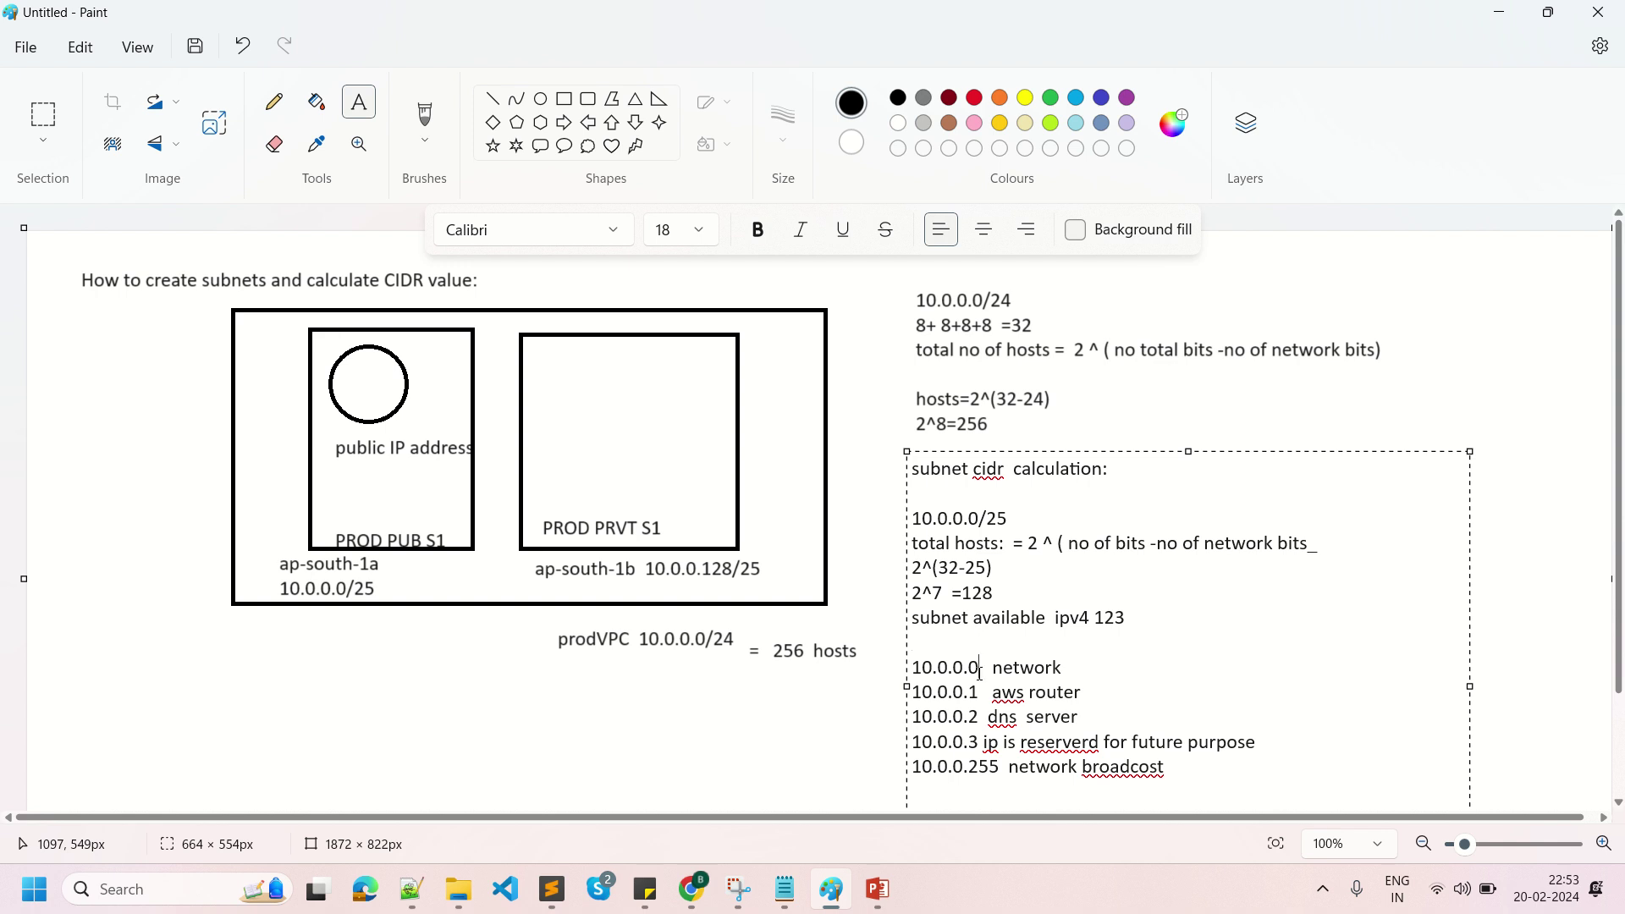
Review the reserved addresses from 10.0.0.0 to 10.0.0.255 one by one against the available IPv4 count.
{"action": "left_click_drag", "start_coordinate": [980, 673], "coordinate": [916, 668]}
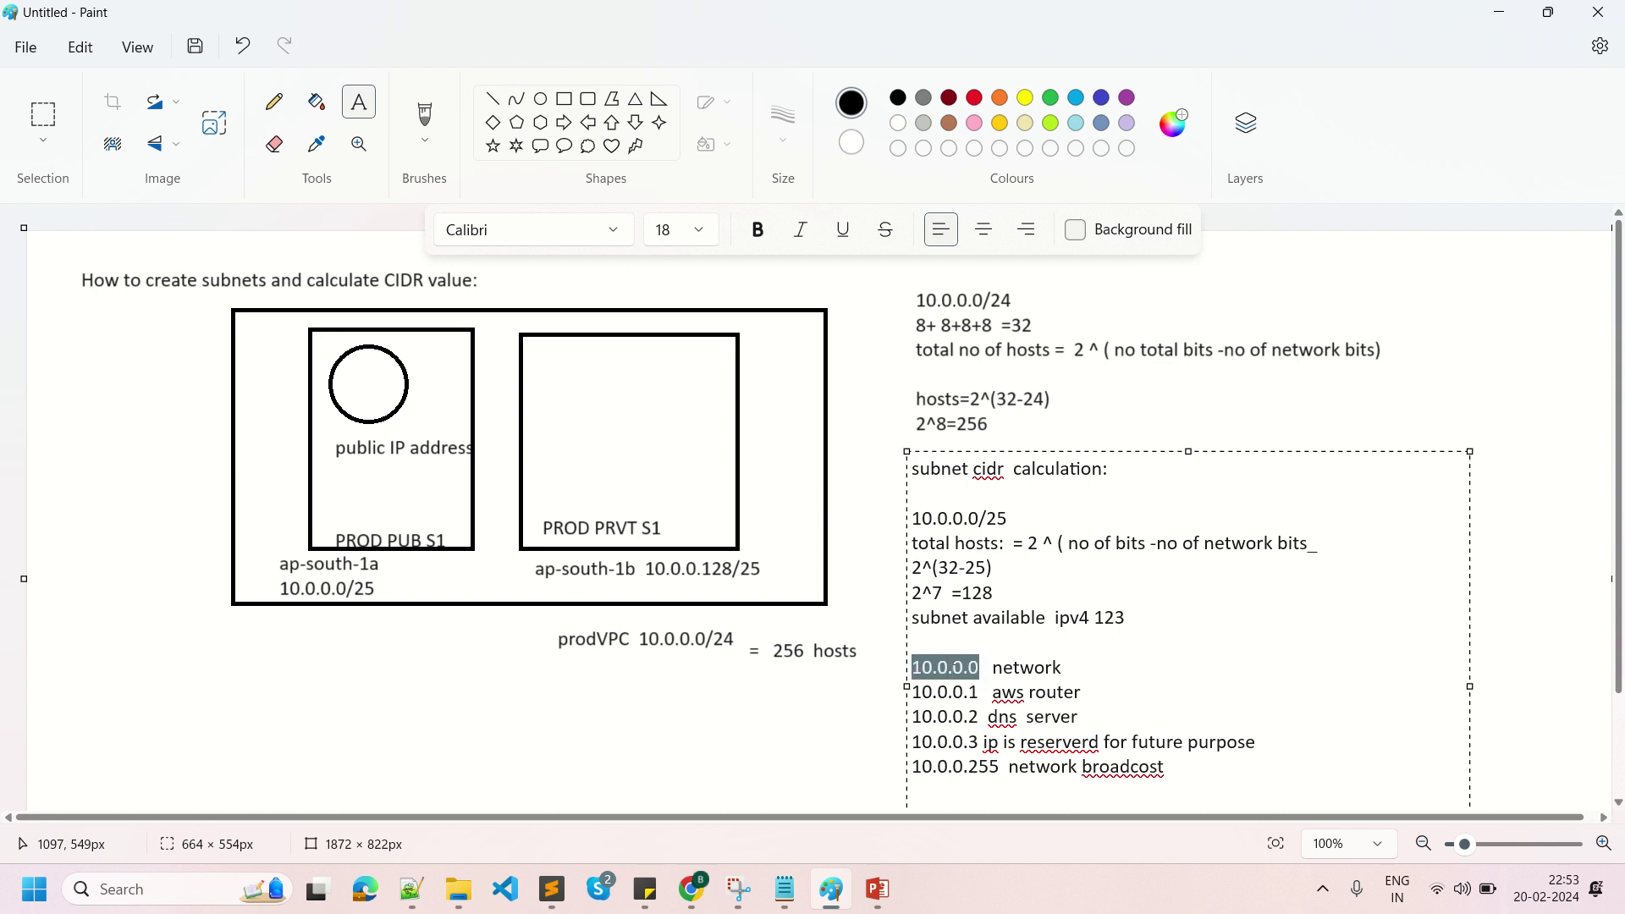
{"action": "left_click", "coordinate": [997, 671]}
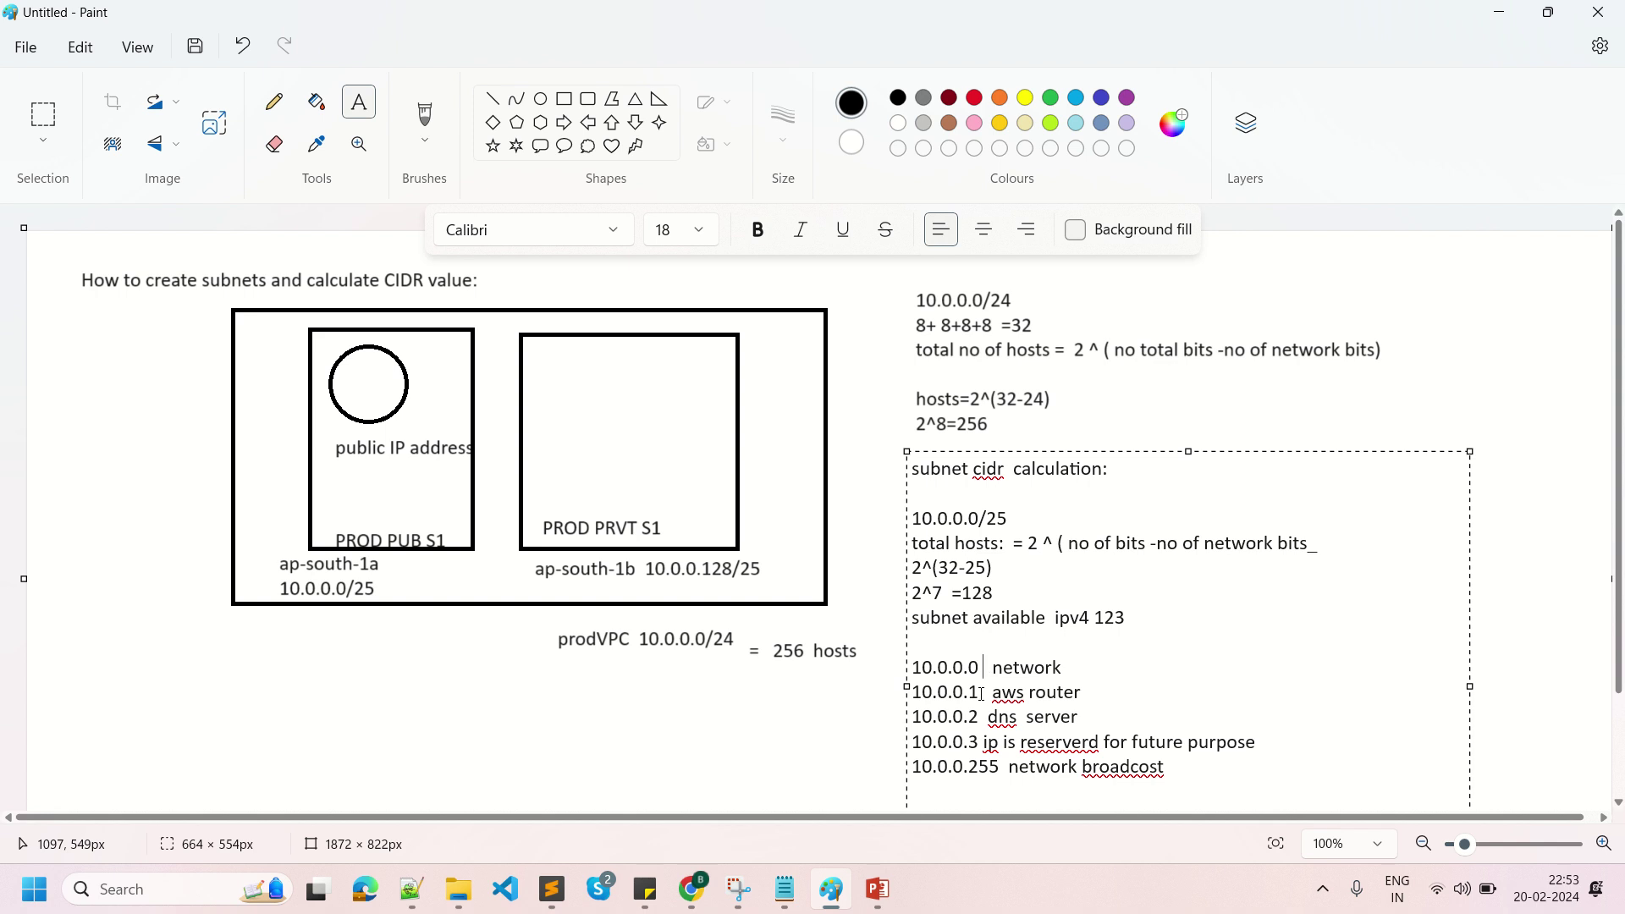
{"action": "left_click_drag", "start_coordinate": [982, 694], "coordinate": [916, 693]}
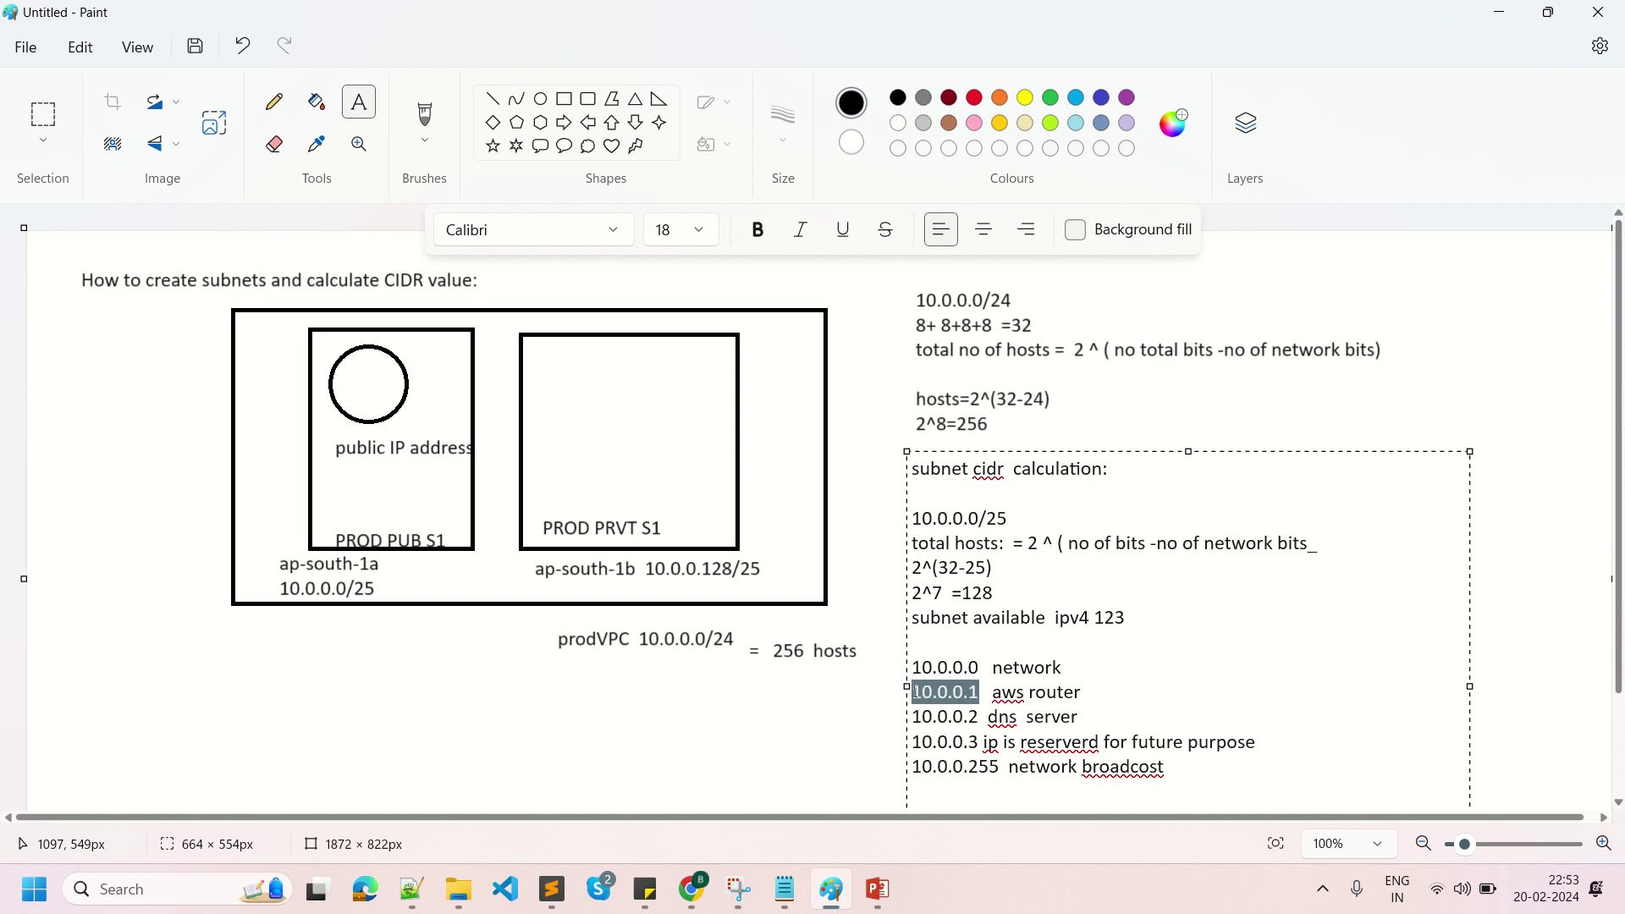
{"action": "left_click", "coordinate": [994, 693]}
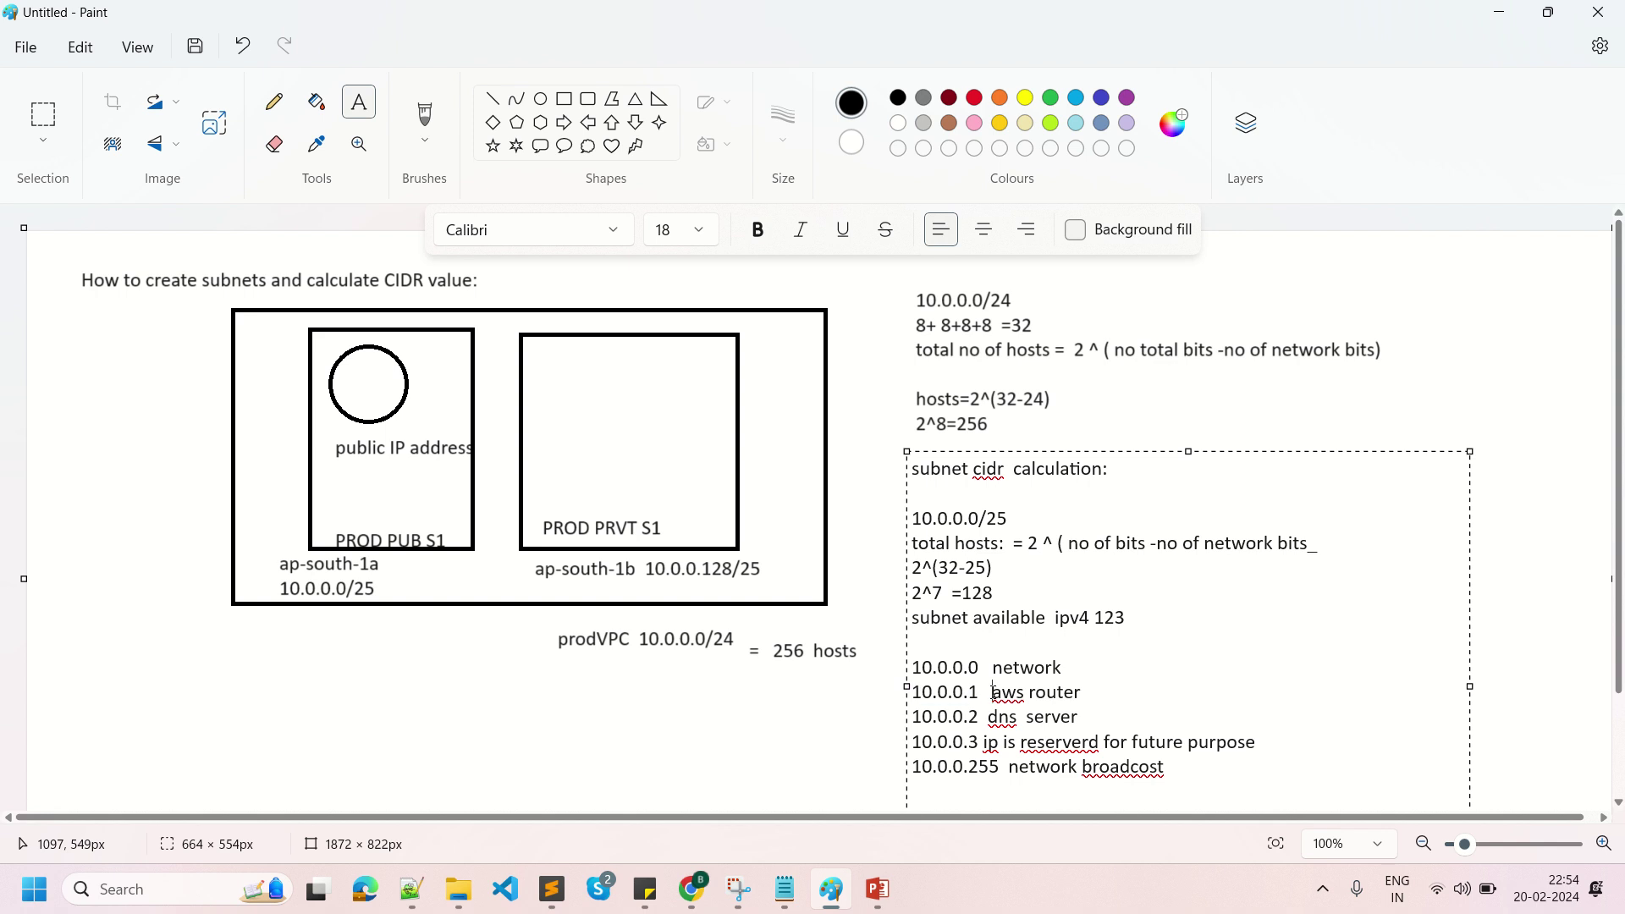
{"action": "left_click_drag", "start_coordinate": [986, 718], "coordinate": [924, 717]}
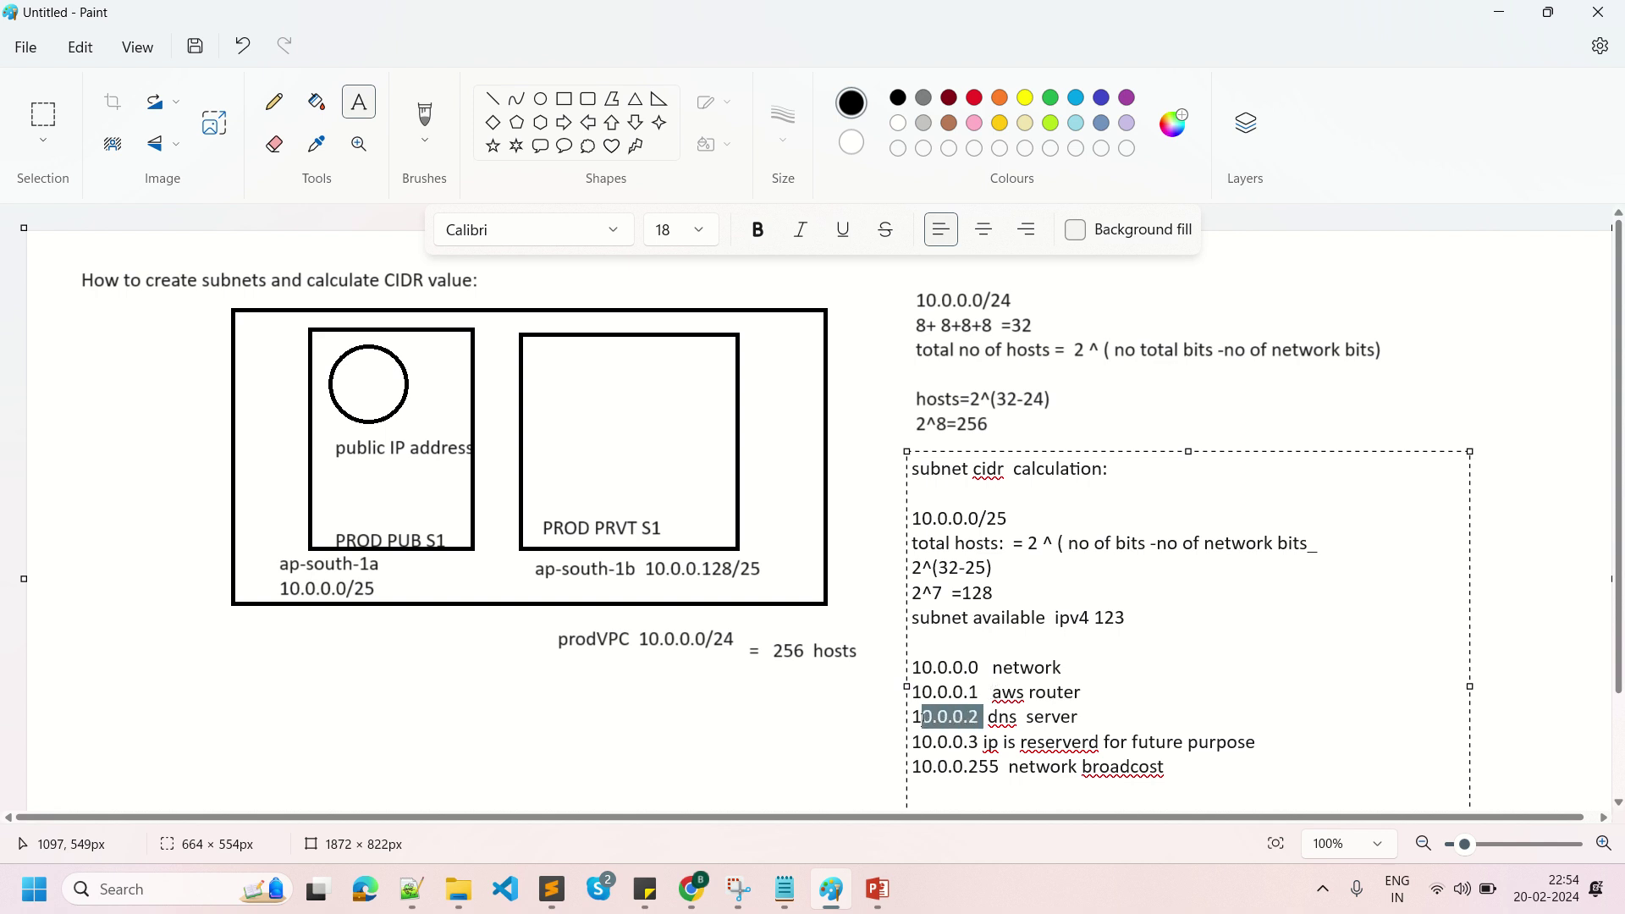
{"action": "left_click", "coordinate": [980, 718]}
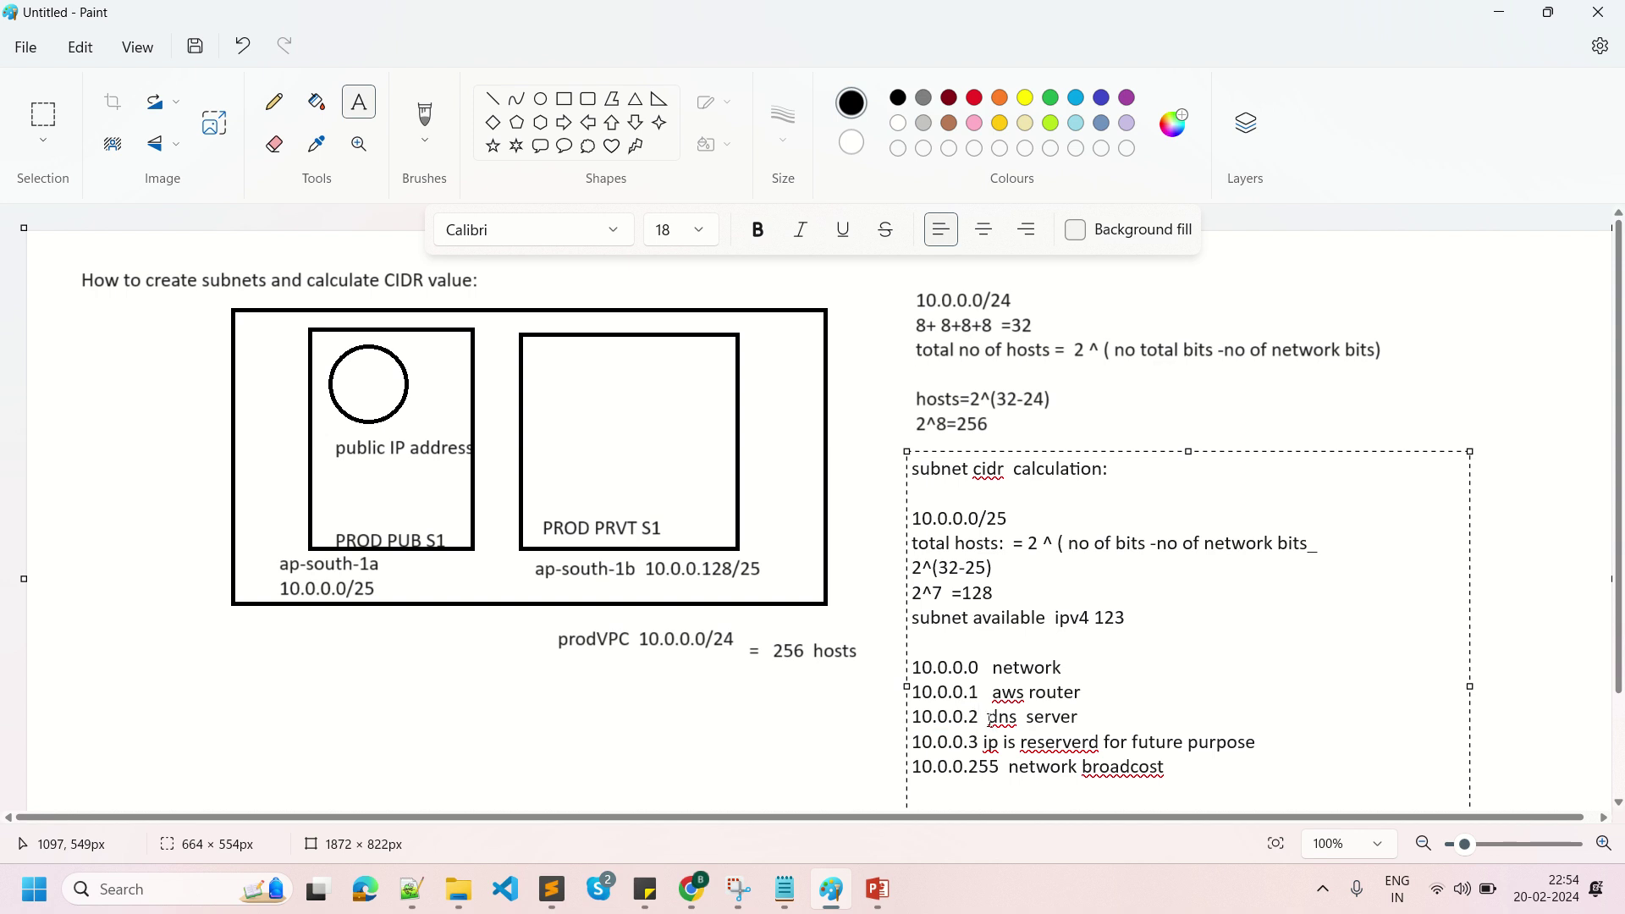
{"action": "left_click_drag", "start_coordinate": [990, 719], "coordinate": [1082, 720]}
{"action": "left_click_drag", "start_coordinate": [979, 743], "coordinate": [1199, 777]}
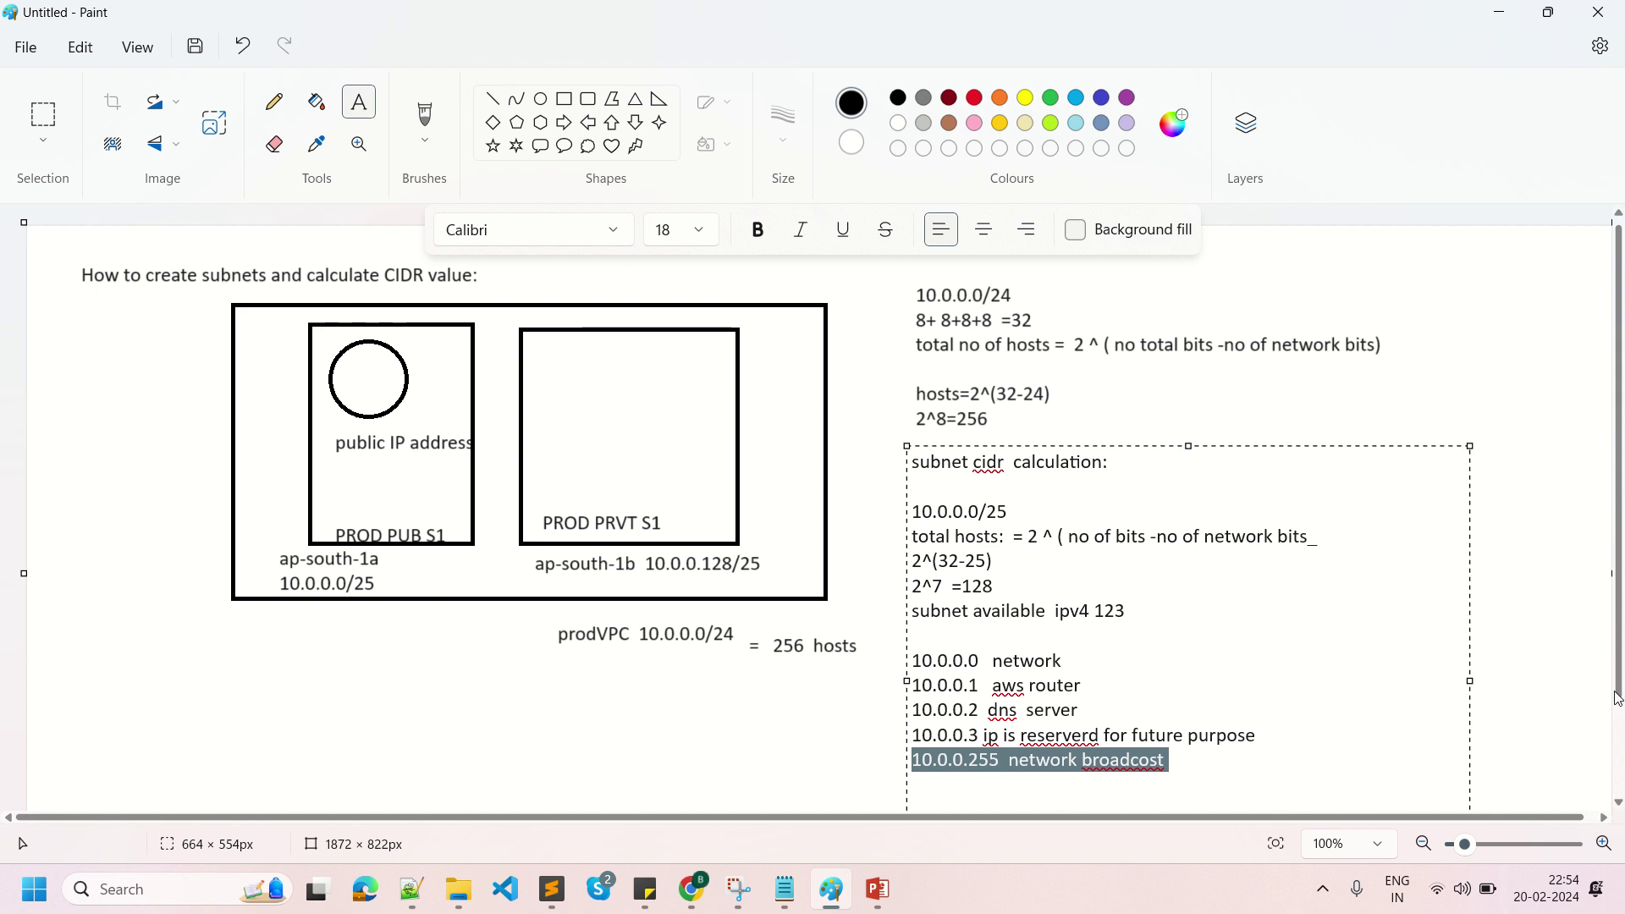
{"action": "scroll", "coordinate": [1224, 584], "scroll_direction": "down", "scroll_amount": 1}
{"action": "double_click", "coordinate": [1098, 540]}
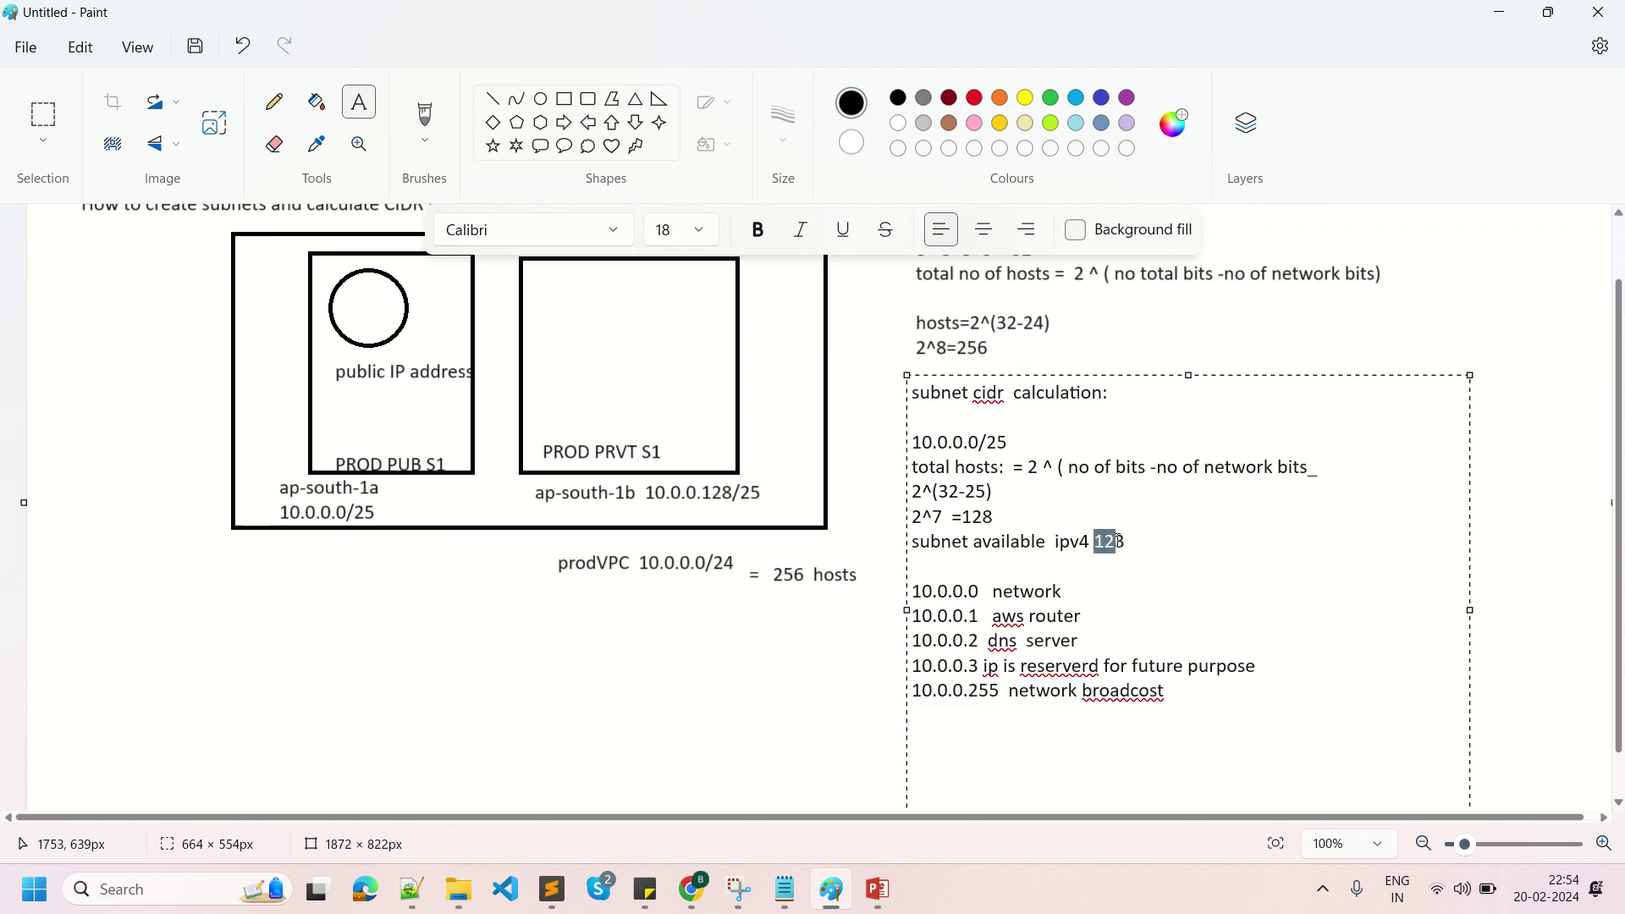
Add a text note below the public subnet's CIDR label reading "128", "10.0.0.0", a blank line and "10.0.0.127".
{"action": "left_click", "coordinate": [637, 609]}
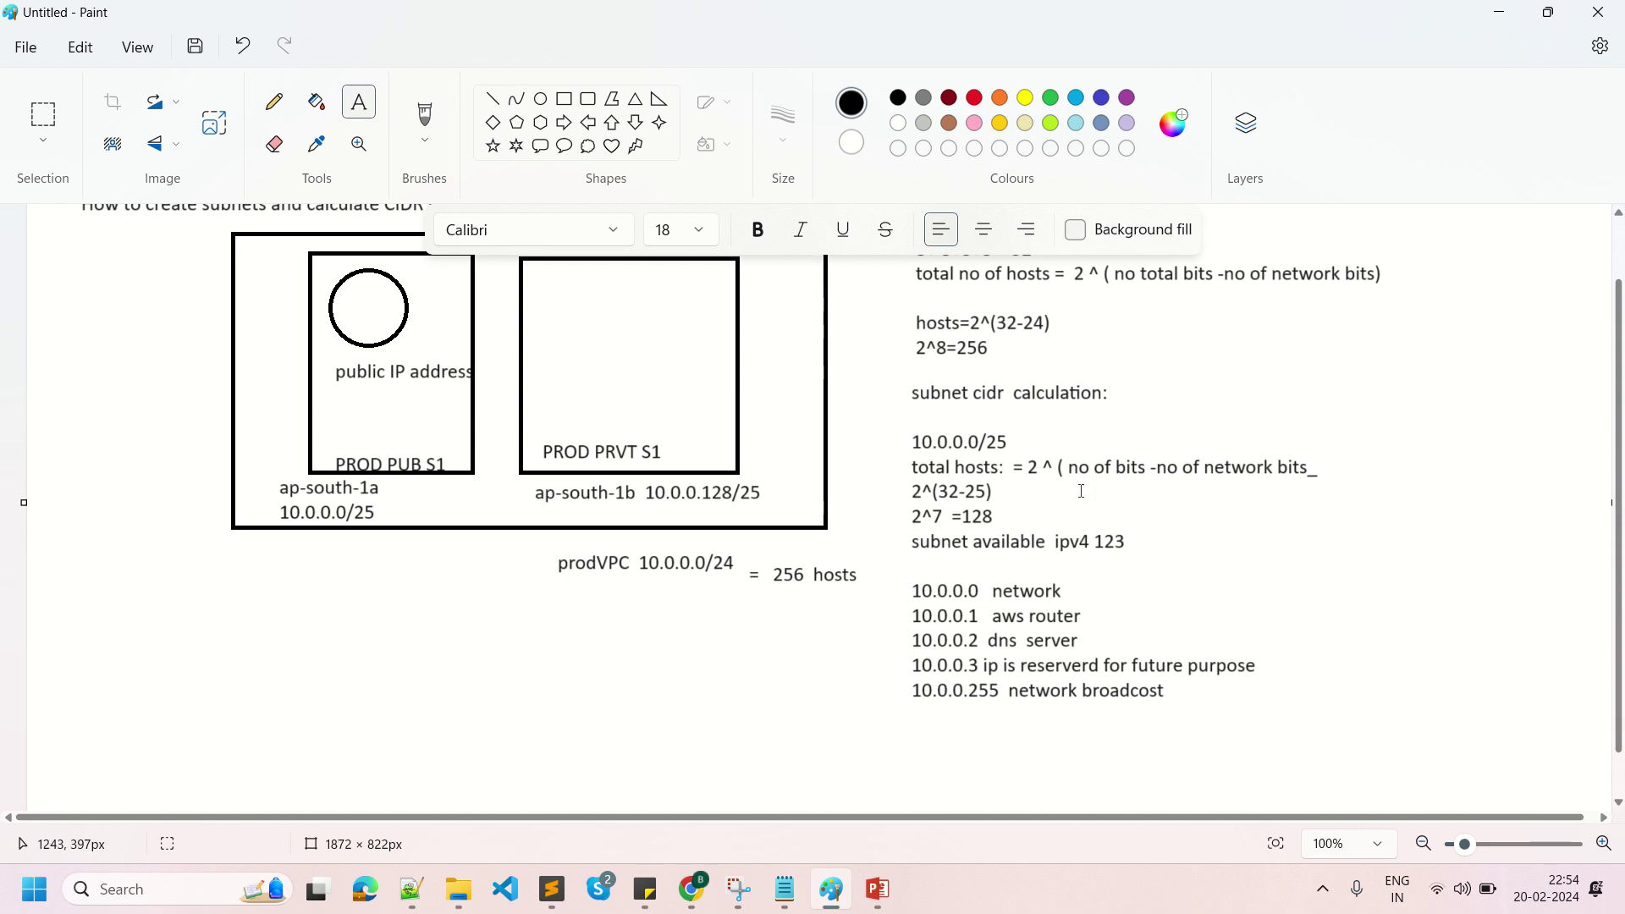
{"action": "left_click_drag", "start_coordinate": [395, 505], "coordinate": [280, 523]}
{"action": "left_click", "coordinate": [243, 569]}
{"action": "left_click_drag", "start_coordinate": [229, 576], "coordinate": [505, 705]}
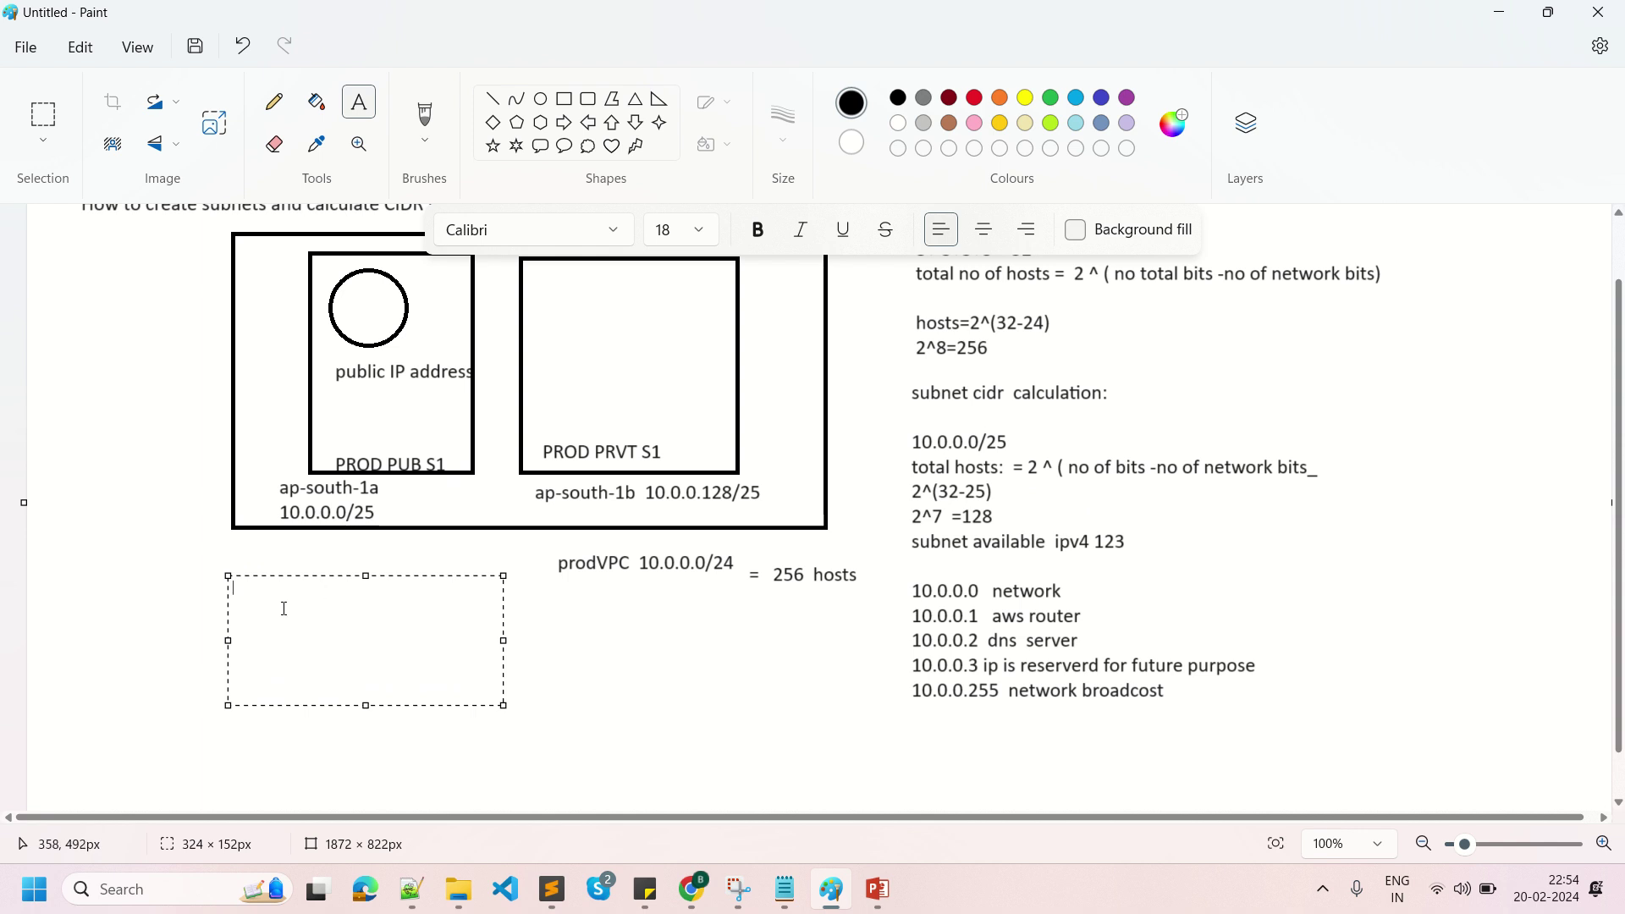
{"action": "type", "text": "128"}
{"action": "key", "text": "Return"}
{"action": "type", "text": "1"}
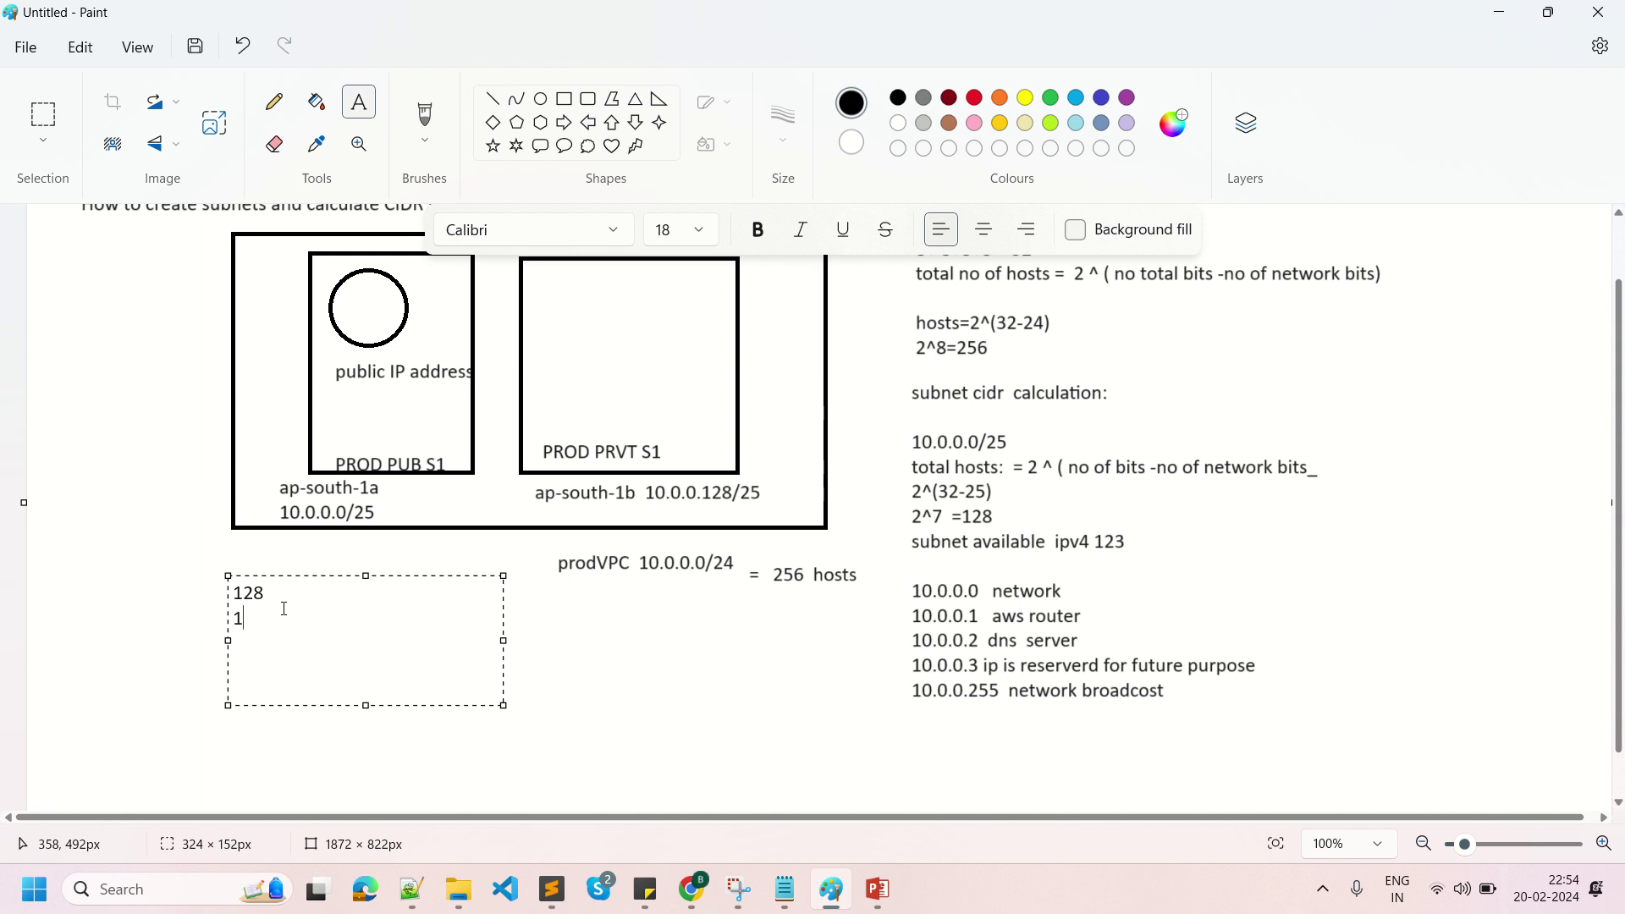
{"action": "type", "text": "0.0.0.0"}
{"action": "type", "text": "10.0.0."}
{"action": "type", "text": "127"}
{"action": "key", "text": "Return"}
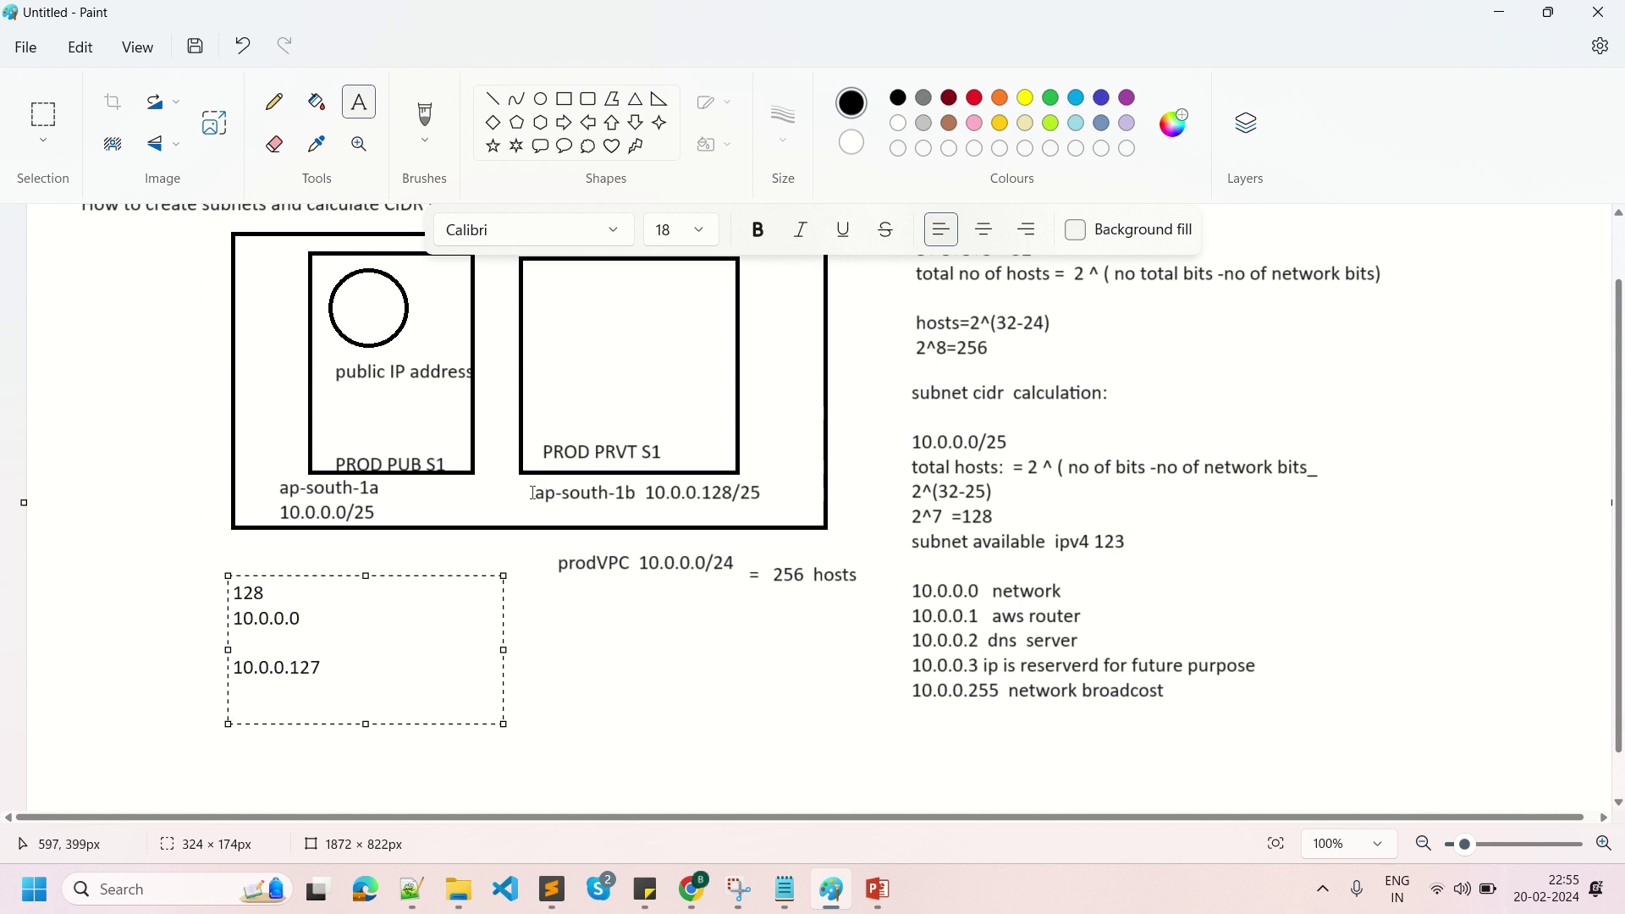
Add a text note below the prodVPC label giving the private subnet's address range, with "10.0.0.128" and "10.0.0.255" on separate lines.
{"action": "left_click_drag", "start_coordinate": [531, 493], "coordinate": [754, 499]}
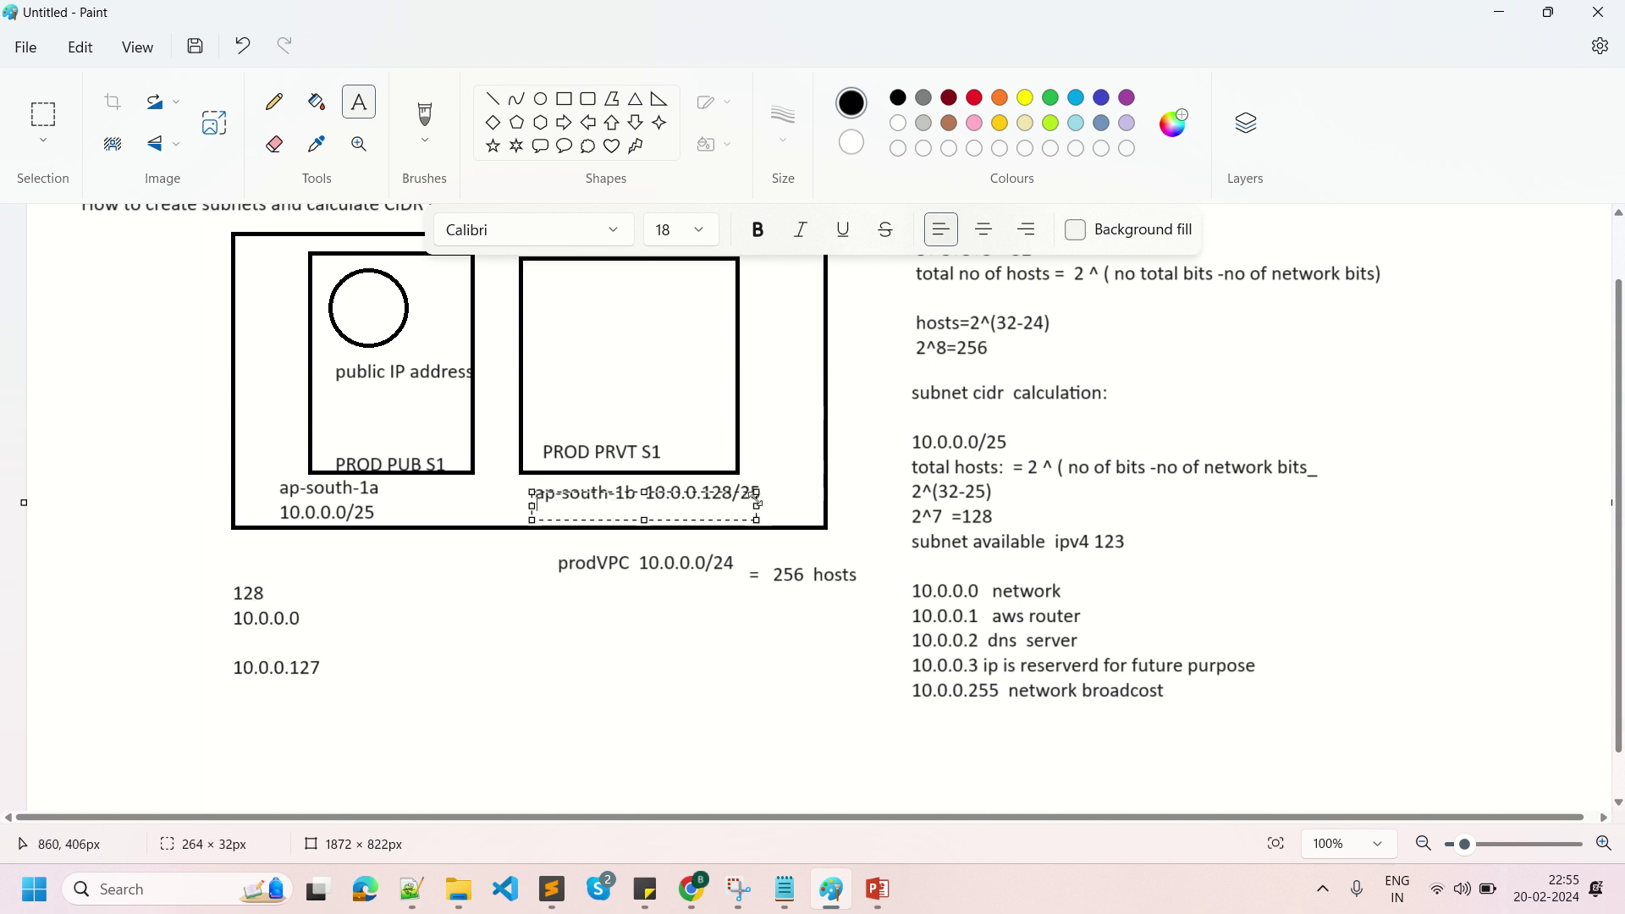
{"action": "left_click", "coordinate": [370, 111]}
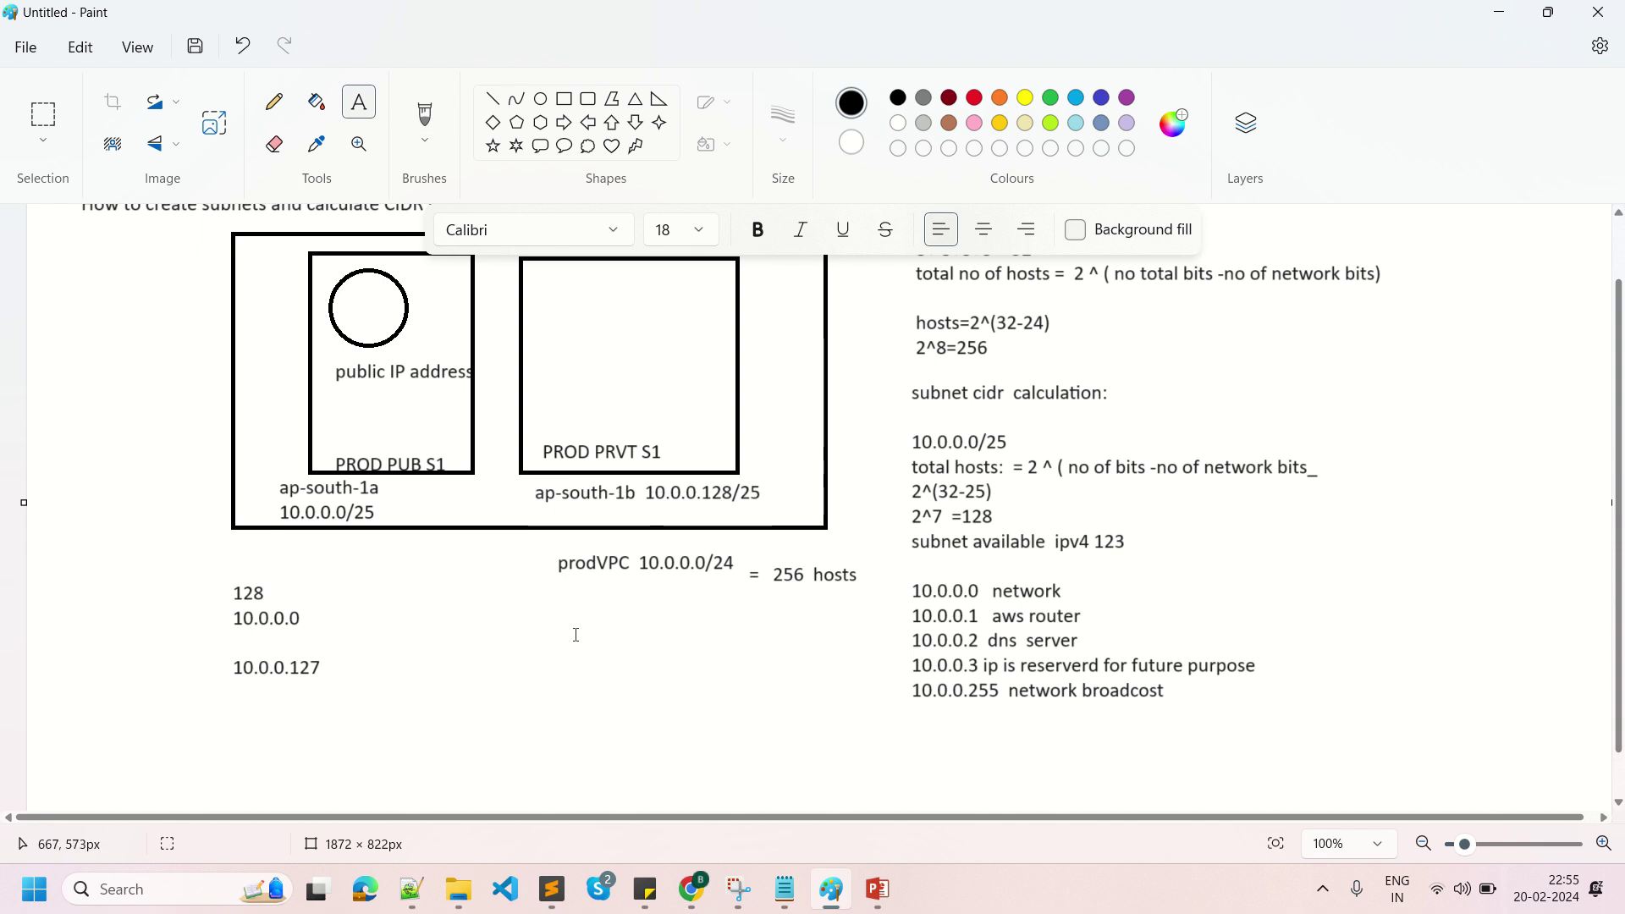
{"action": "left_click_drag", "start_coordinate": [557, 606], "coordinate": [815, 684]}
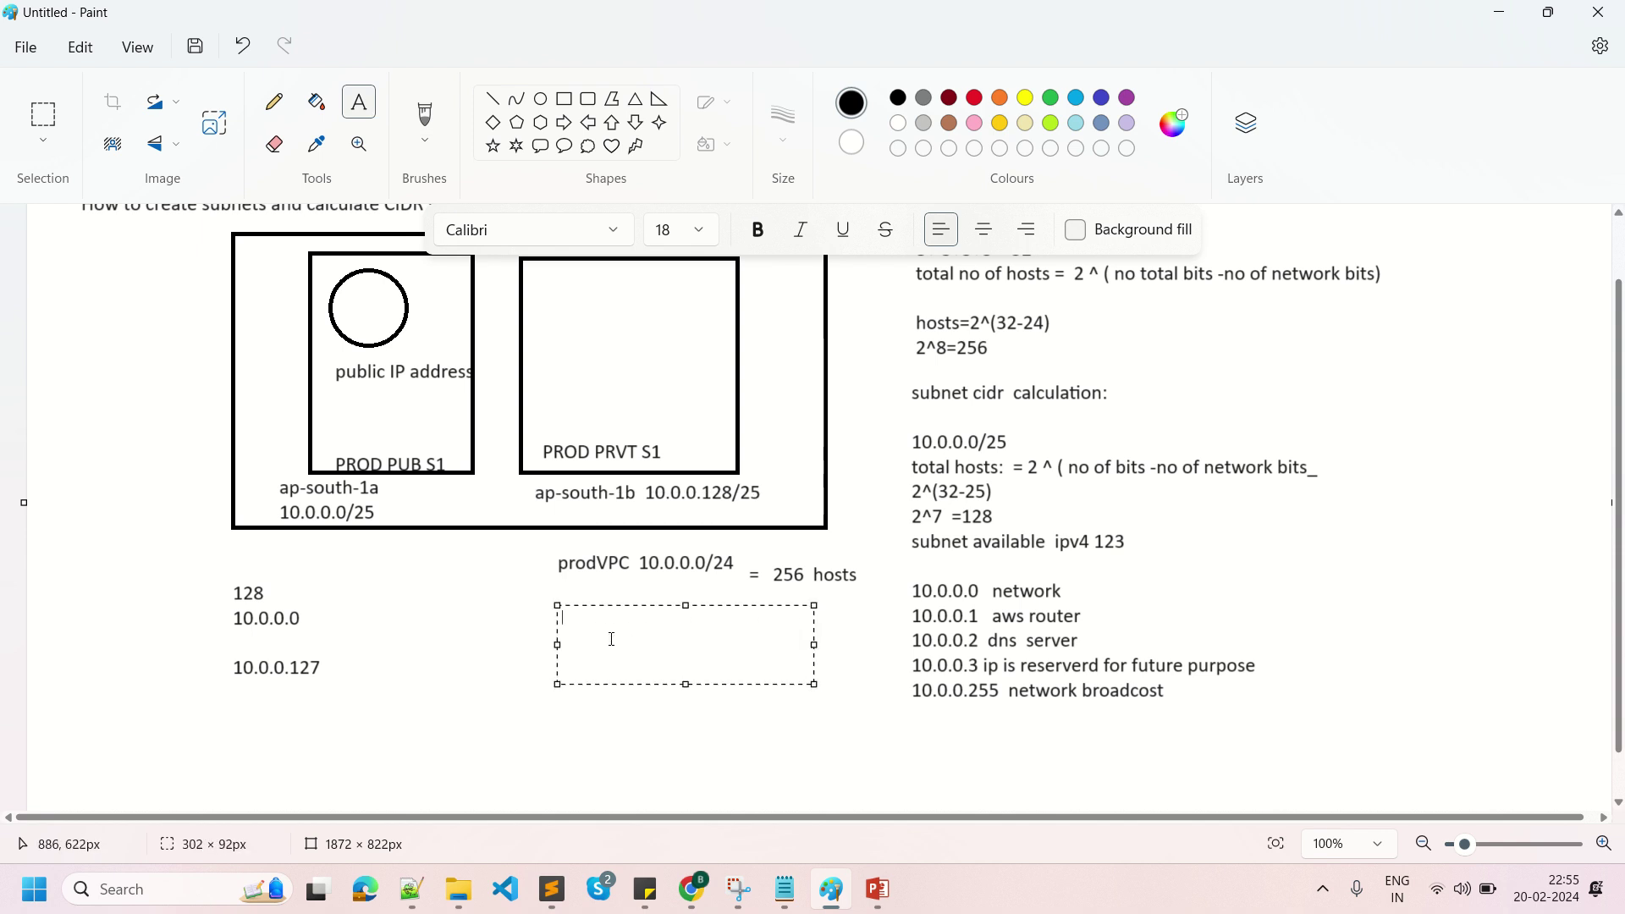
{"action": "type", "text": "10.0.0."}
{"action": "type", "text": "128 "}
{"action": "type", "text": "10.0.0."}
{"action": "type", "text": "255"}
{"action": "key", "text": "ctrl+a"}
{"action": "left_click", "coordinate": [736, 656]}
{"action": "left_click", "coordinate": [787, 754]}
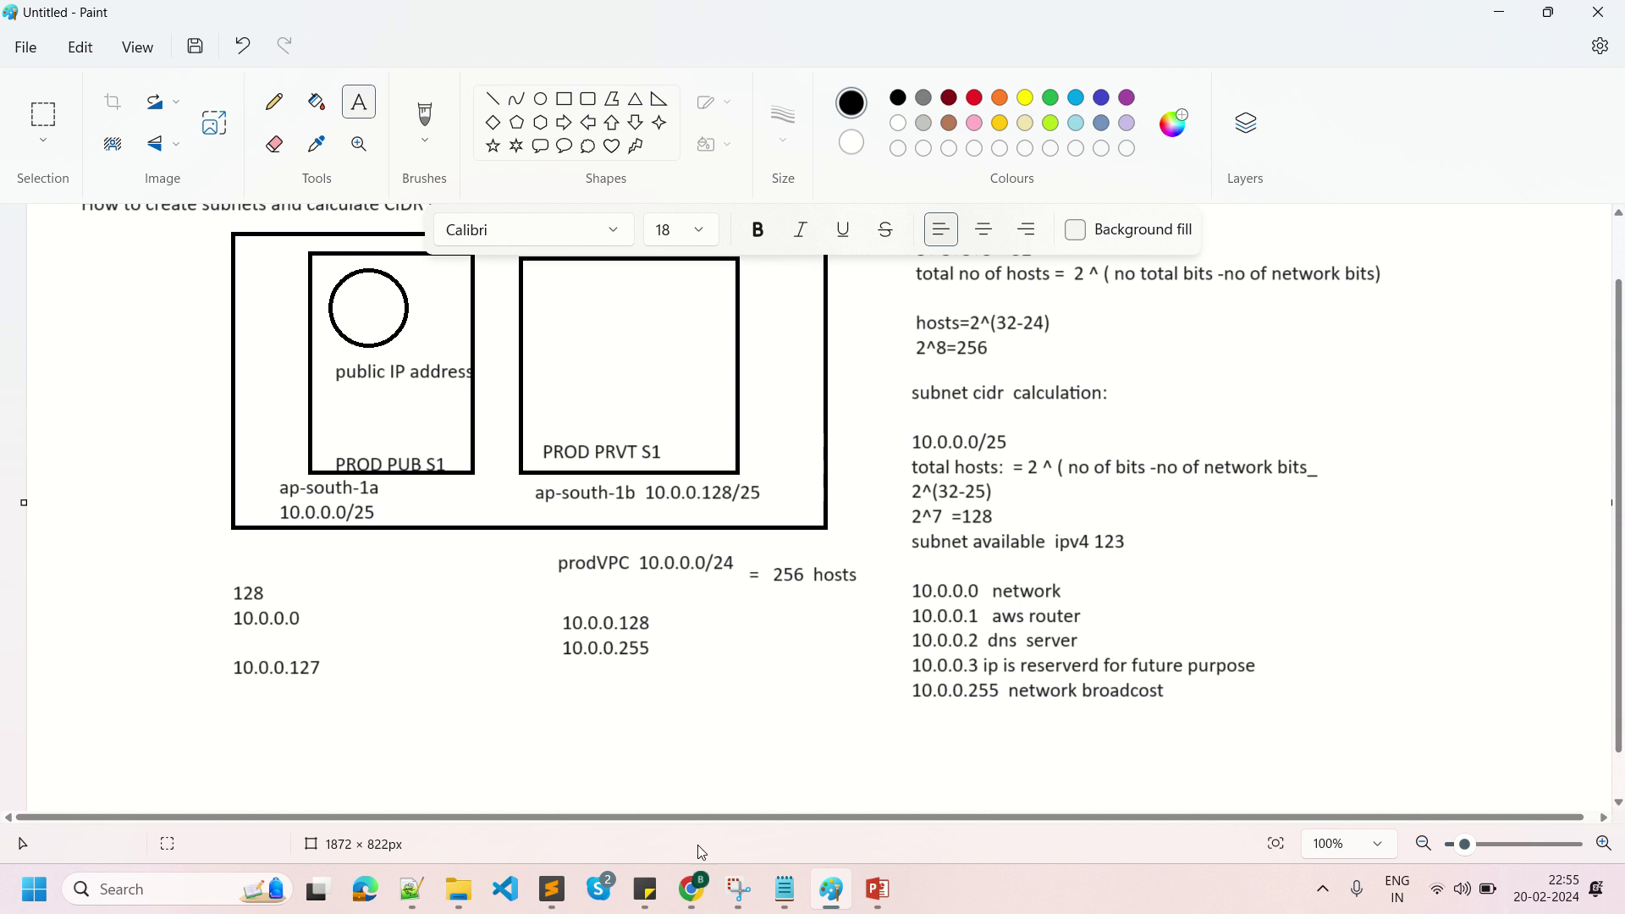
Switch to the AWS VPC console in Chrome and start creating a new subnet in prodVPC.
{"action": "left_click", "coordinate": [691, 887]}
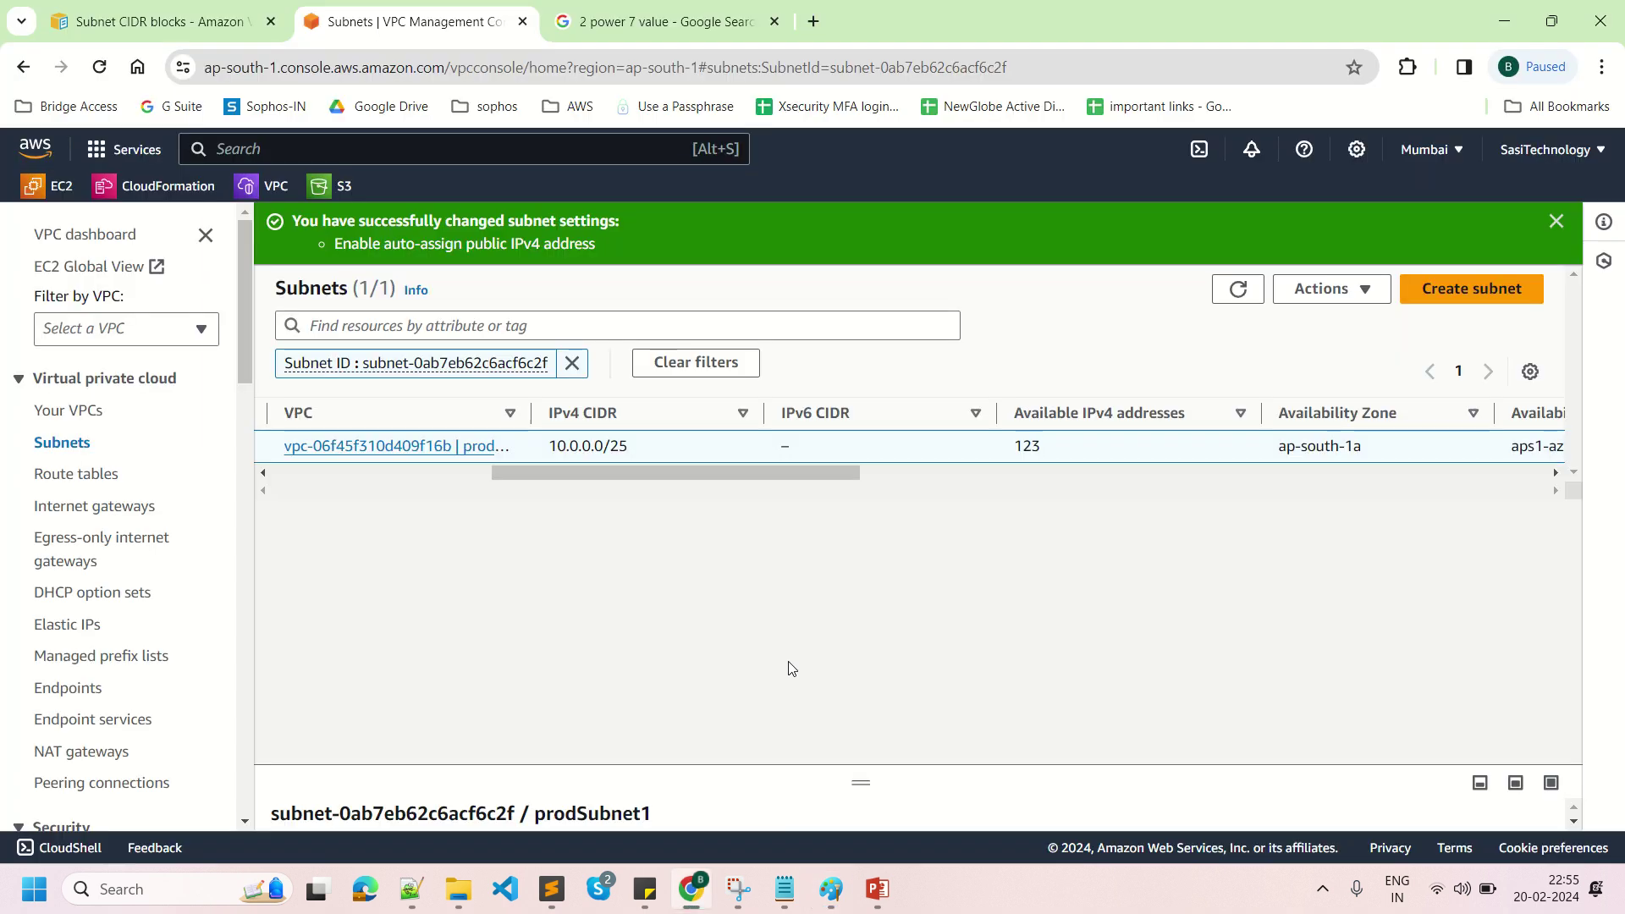
{"action": "left_click_drag", "start_coordinate": [718, 474], "coordinate": [375, 459]}
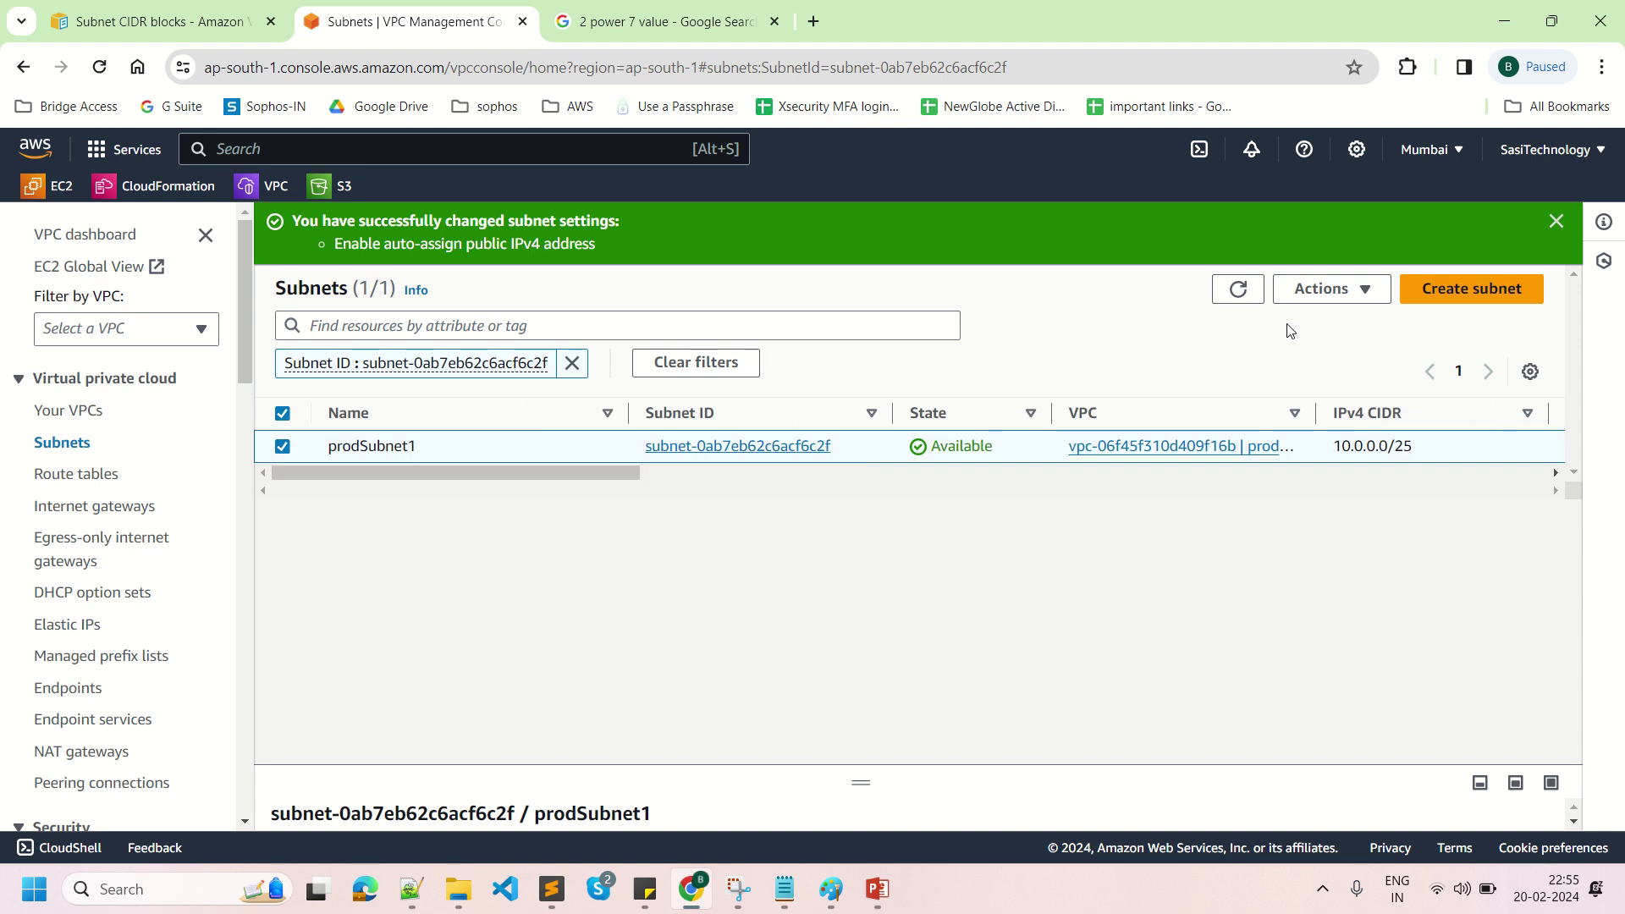
{"action": "left_click", "coordinate": [1560, 222]}
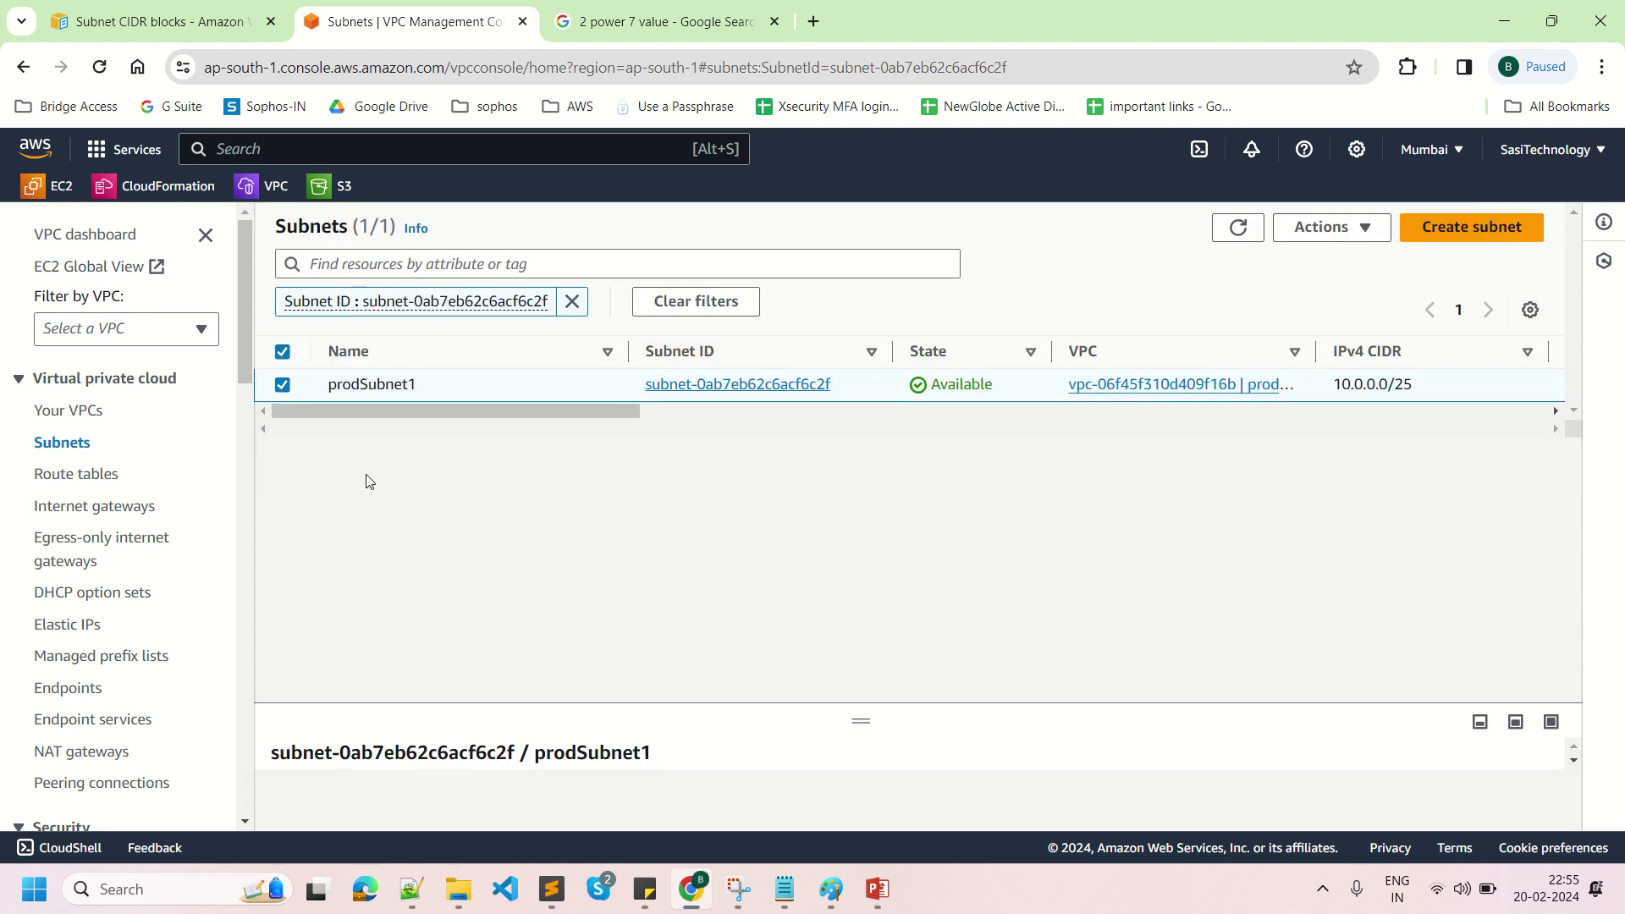
{"action": "left_click", "coordinate": [66, 443]}
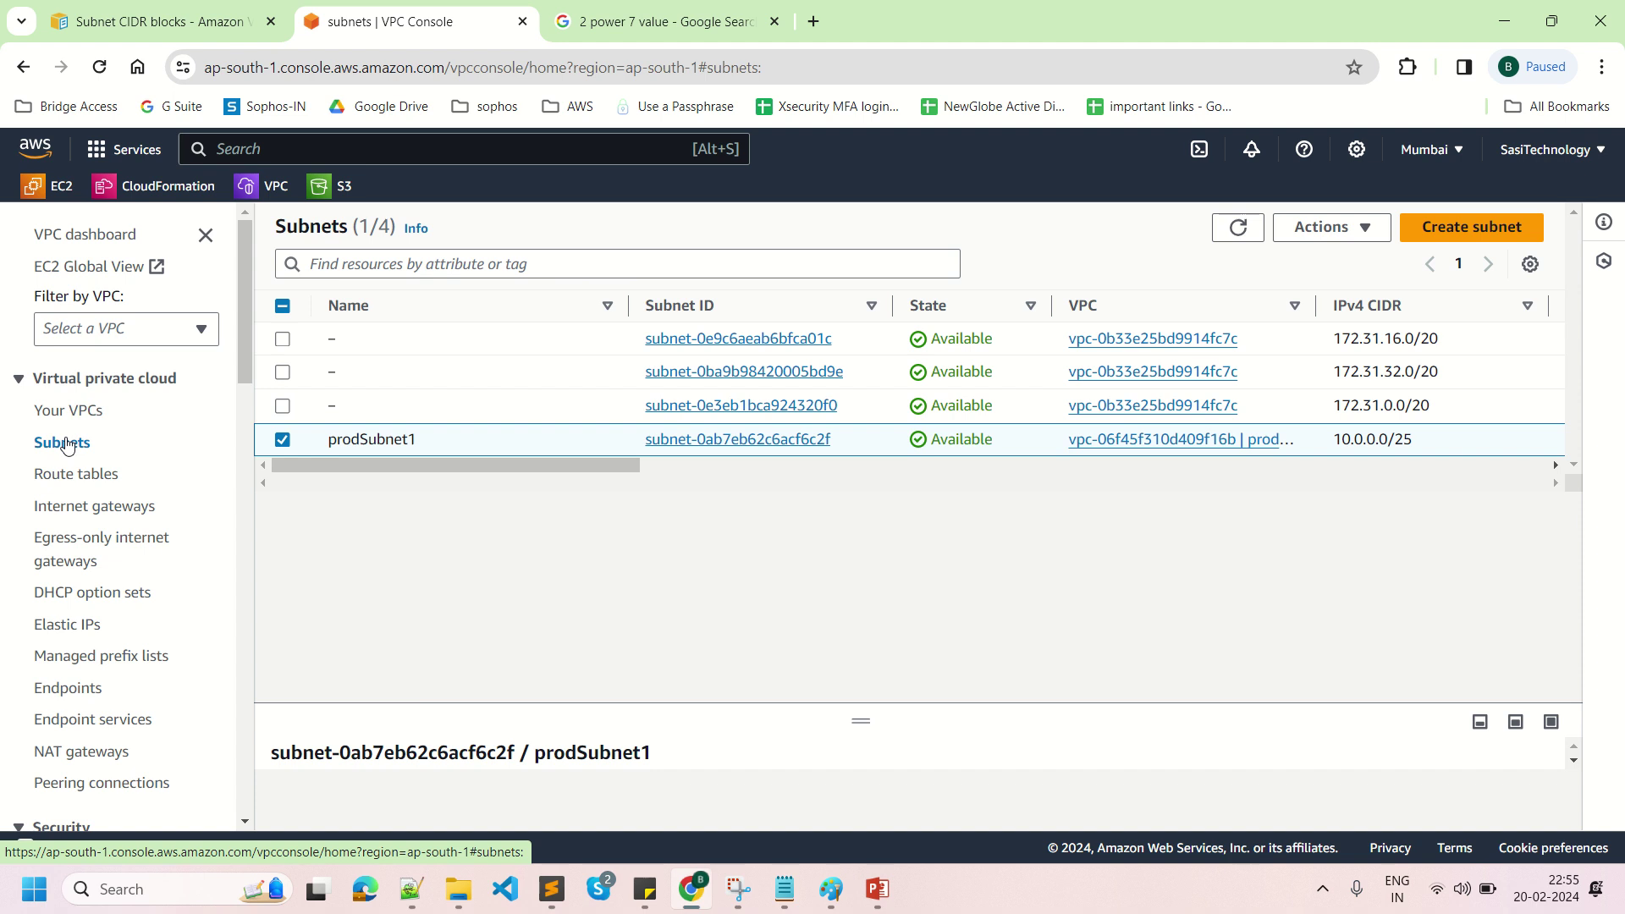
{"action": "left_click", "coordinate": [1437, 236]}
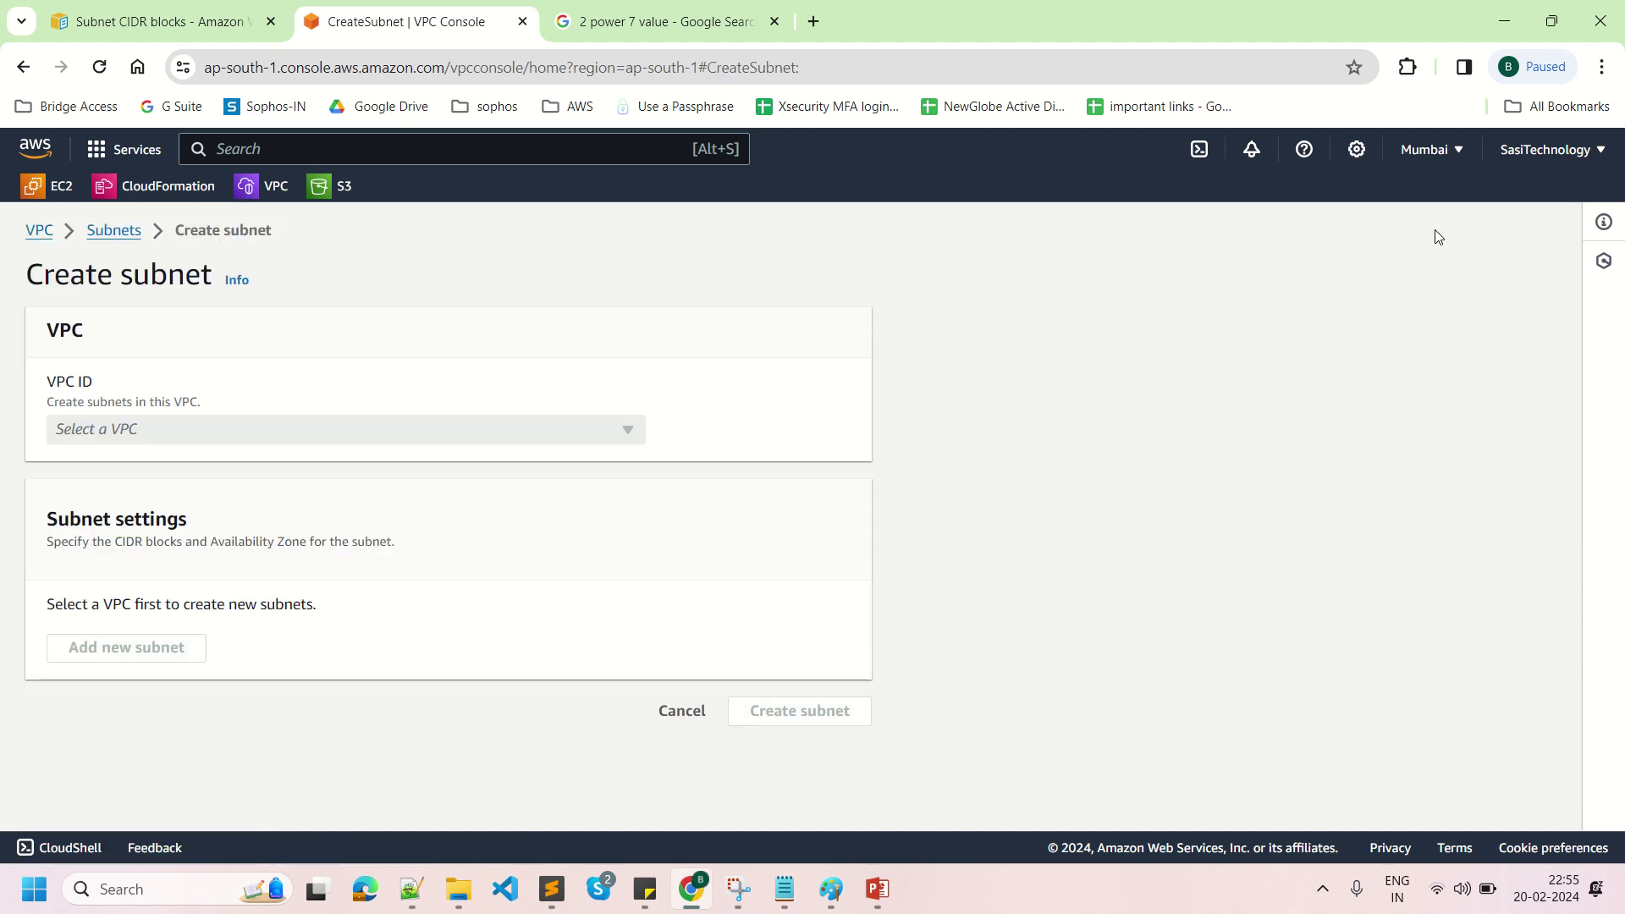
{"action": "left_click", "coordinate": [298, 435]}
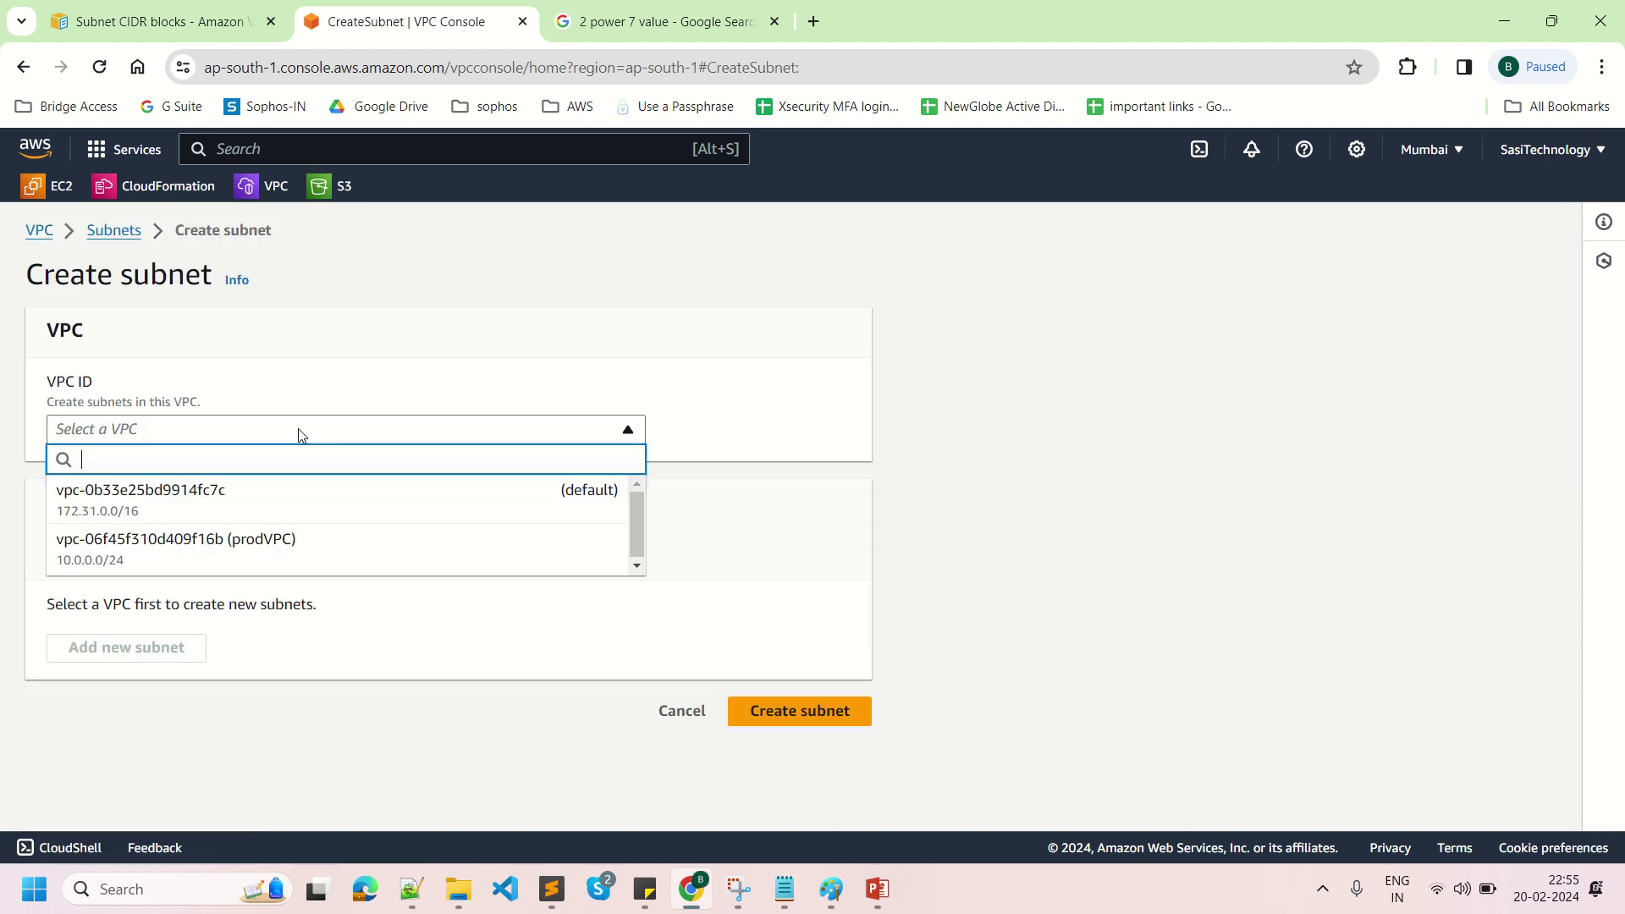
{"action": "left_click", "coordinate": [258, 546]}
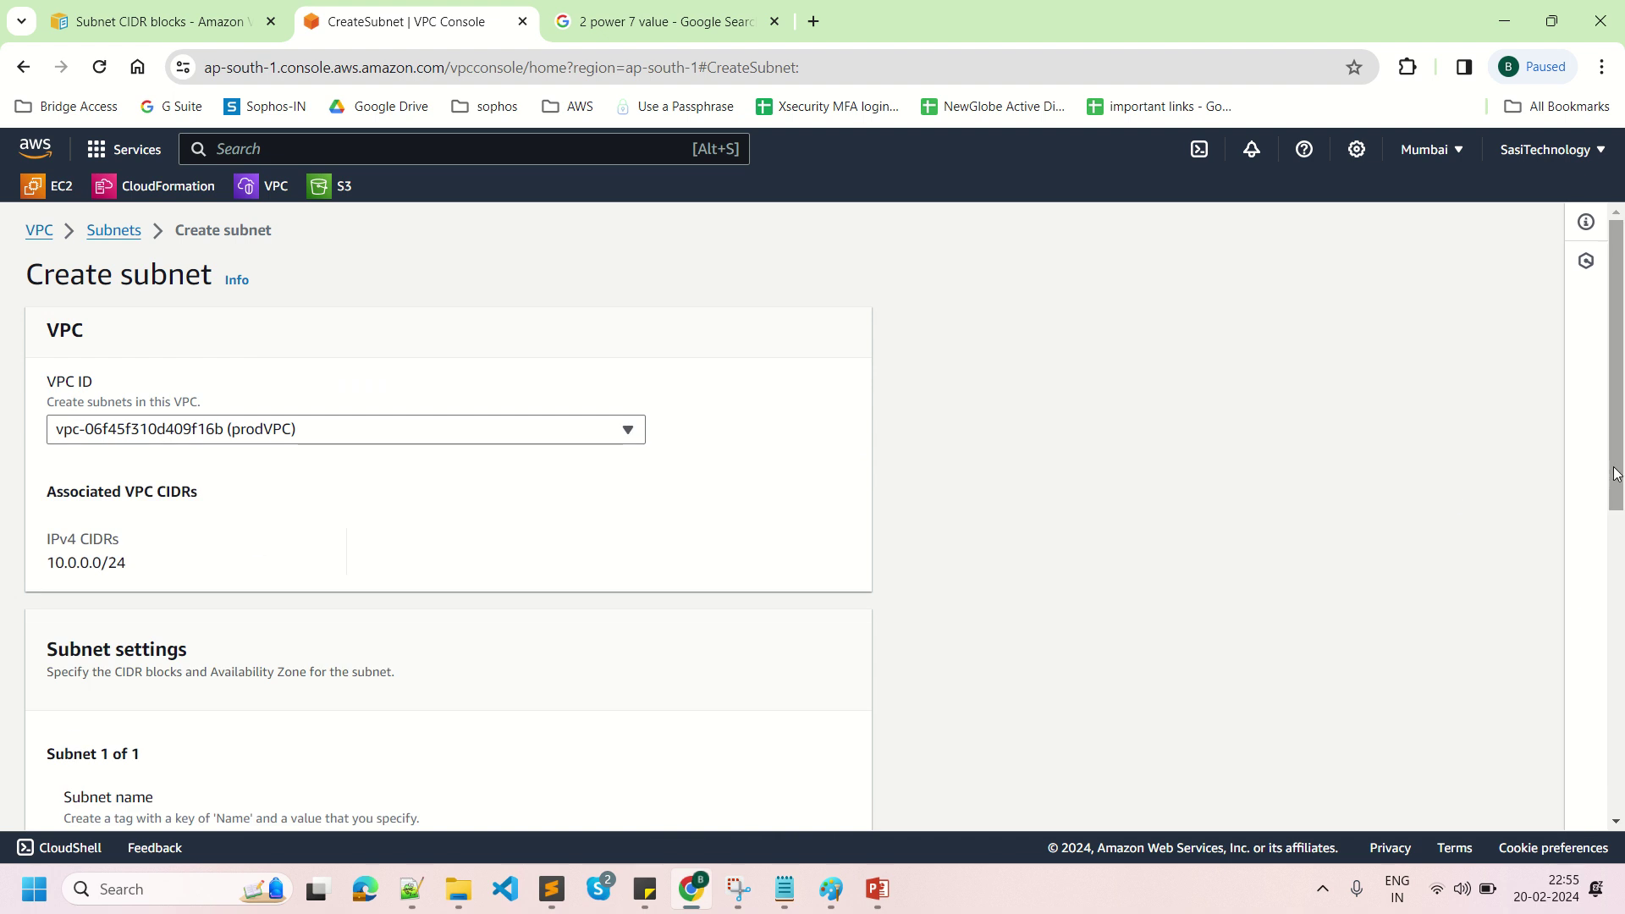
Name the subnet prodPrvtSubnet and place it in the Asia Pacific (Mumbai) / ap-south-1b Availability Zone.
{"action": "left_click_drag", "start_coordinate": [1622, 436], "coordinate": [1623, 656]}
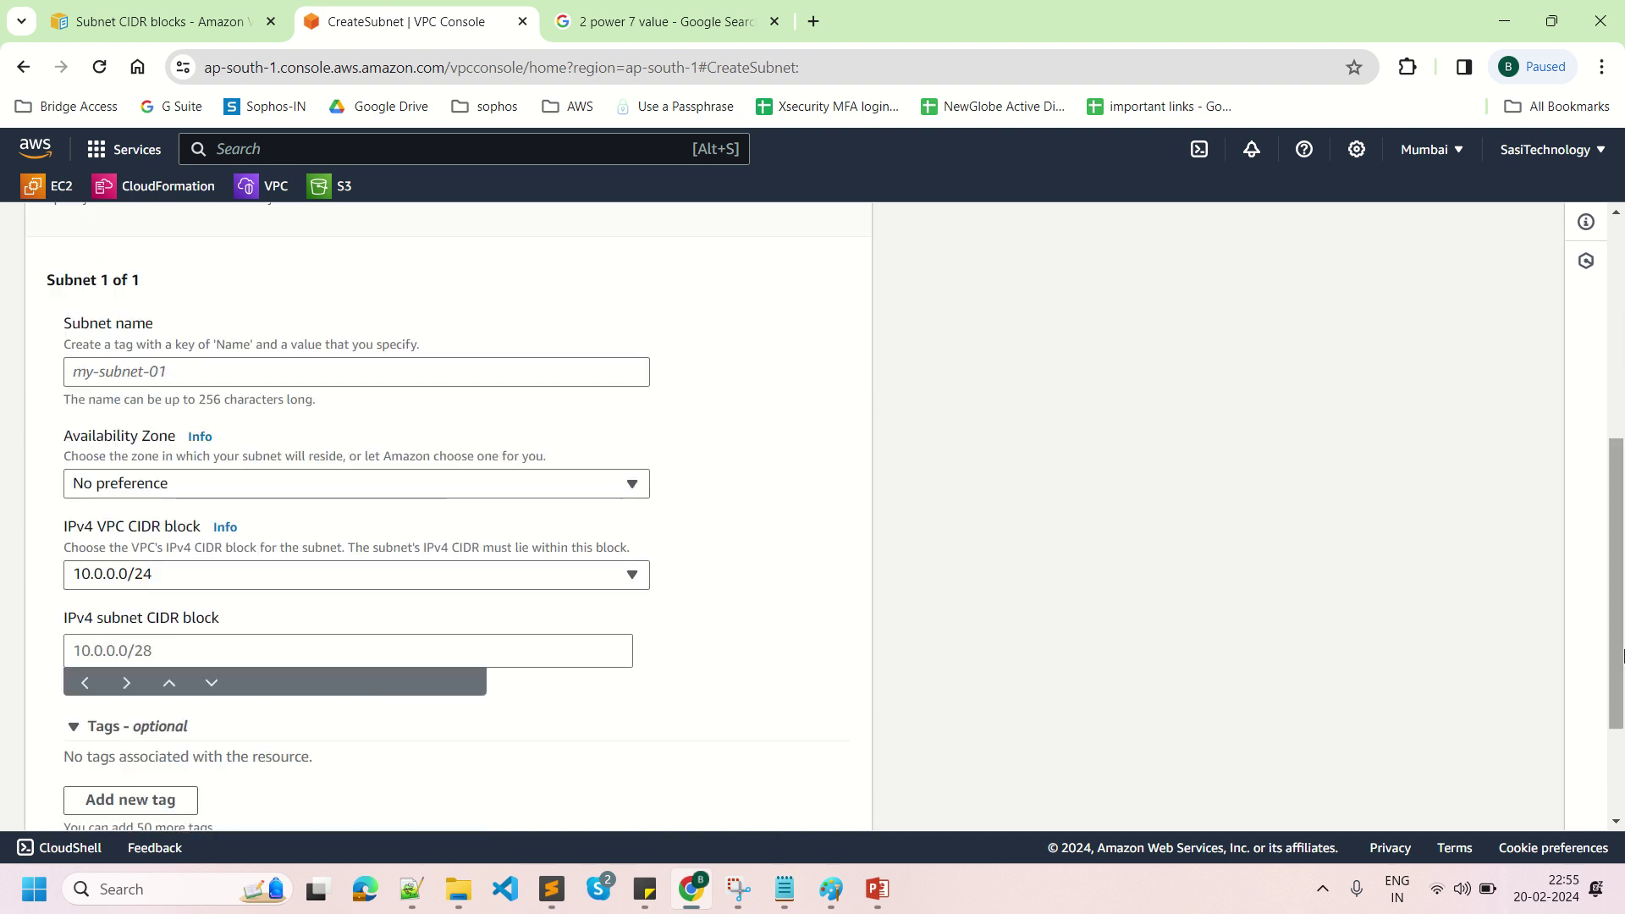
{"action": "left_click", "coordinate": [263, 375]}
{"action": "type", "text": "pro"}
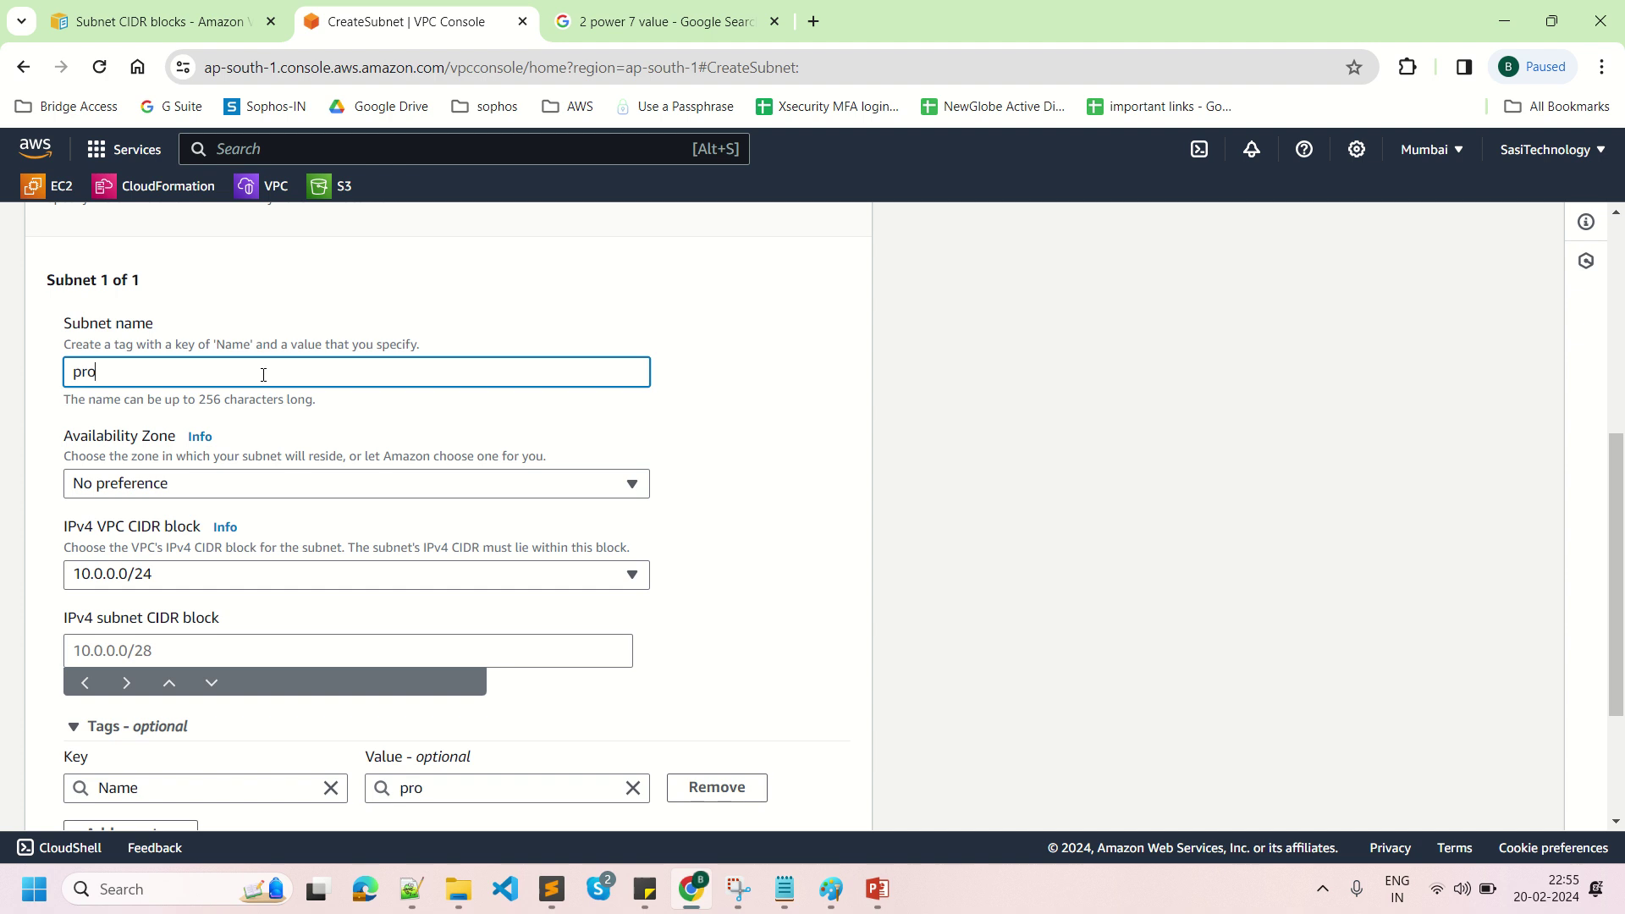
{"action": "type", "text": "dPrvtSubnet"}
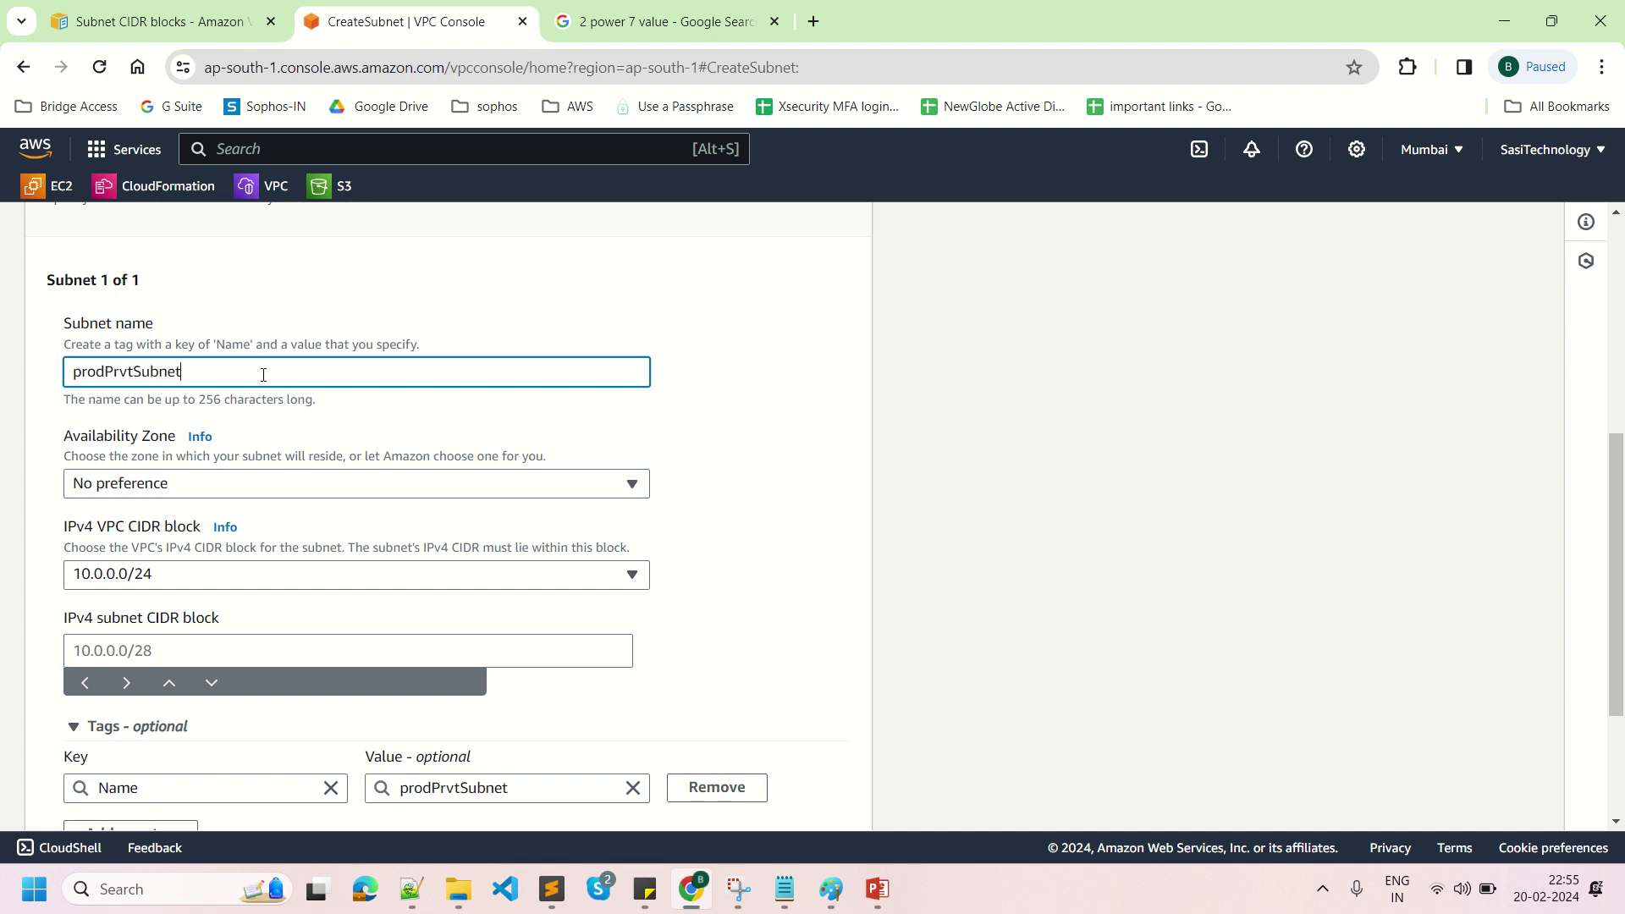
{"action": "left_click", "coordinate": [188, 482]}
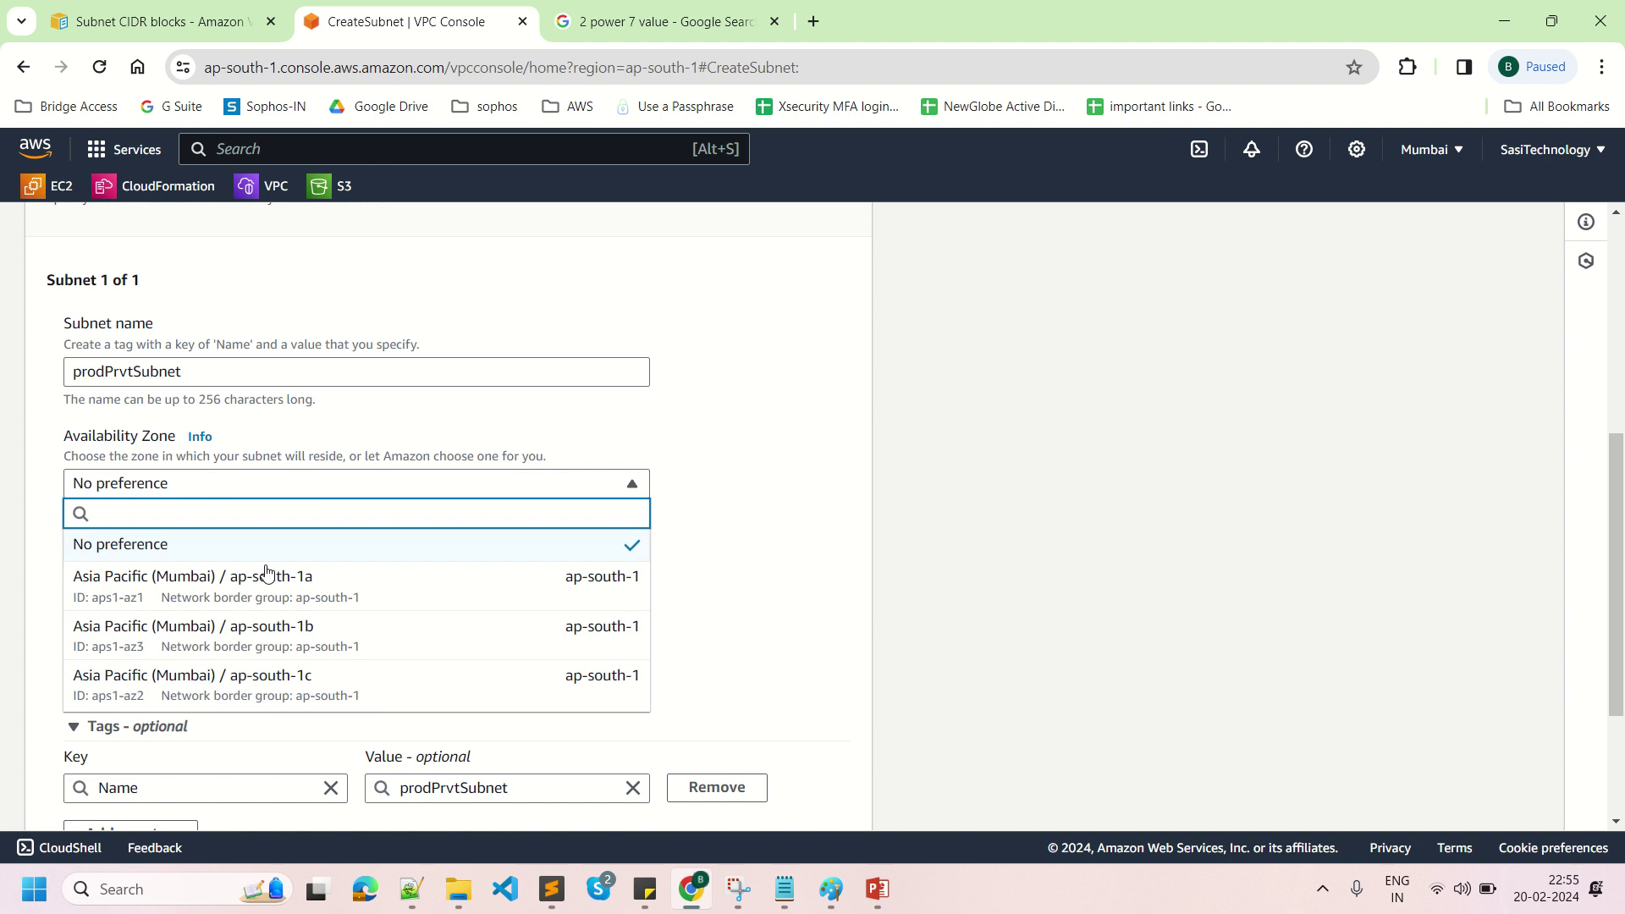
{"action": "left_click", "coordinate": [298, 635]}
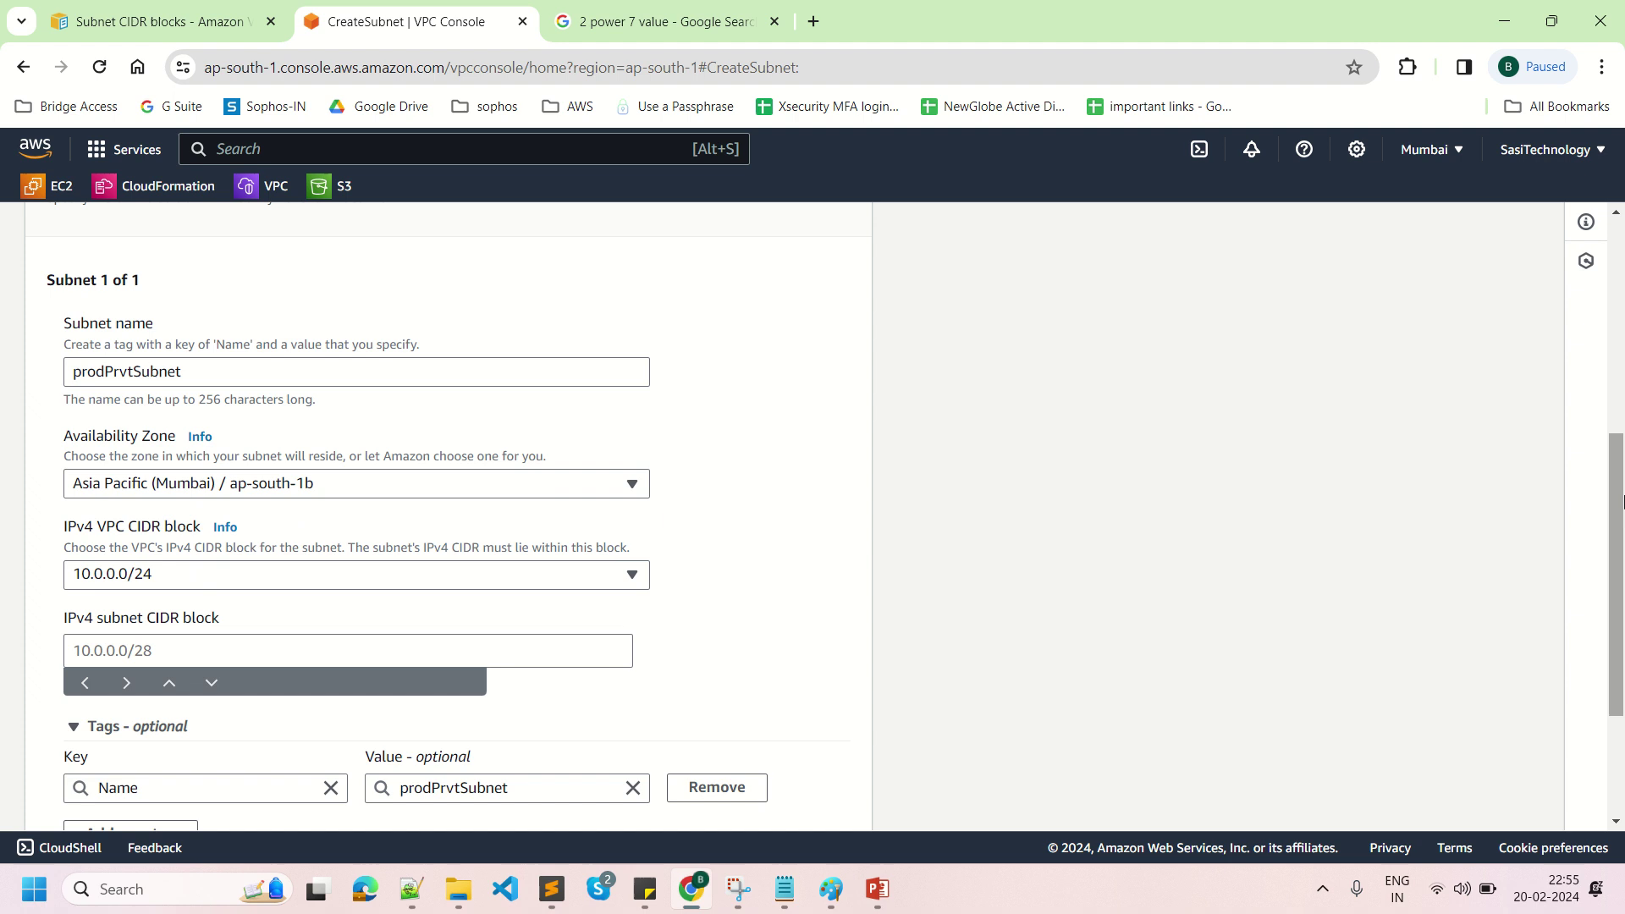
Set the IPv4 subnet CIDR block to 10.0.0.128/25 and compare it with the private subnet in the Paint diagram.
{"action": "scroll", "coordinate": [1620, 571], "scroll_direction": "down", "scroll_amount": 1}
{"action": "scroll", "coordinate": [1621, 571], "scroll_direction": "down", "scroll_amount": 1}
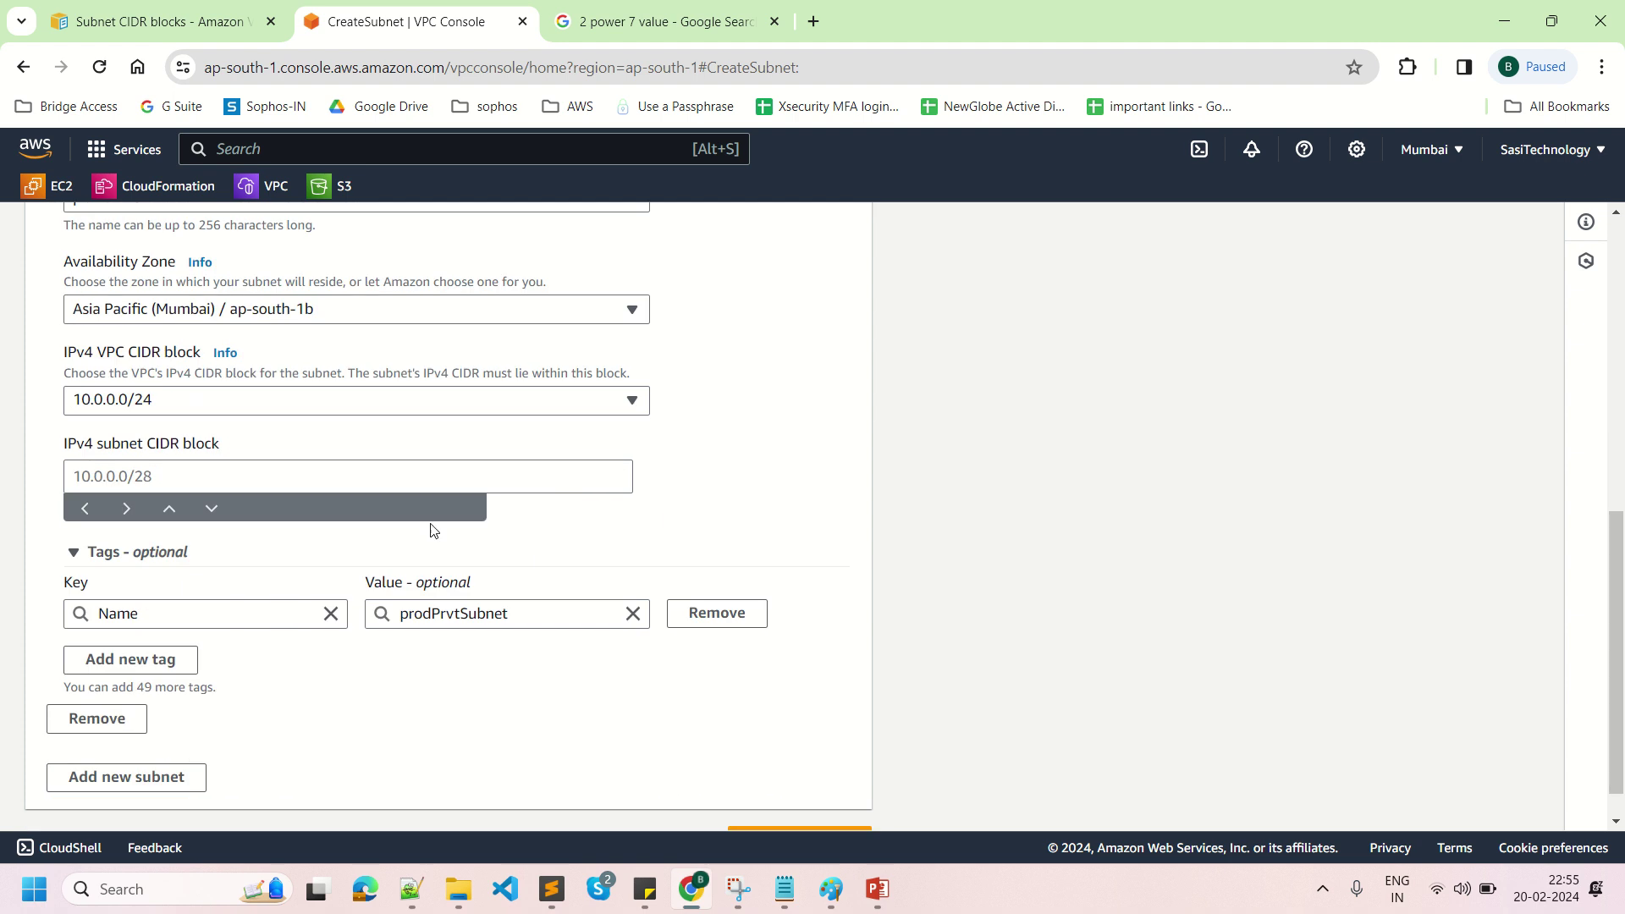
{"action": "left_click", "coordinate": [84, 479]}
{"action": "type", "text": "10"}
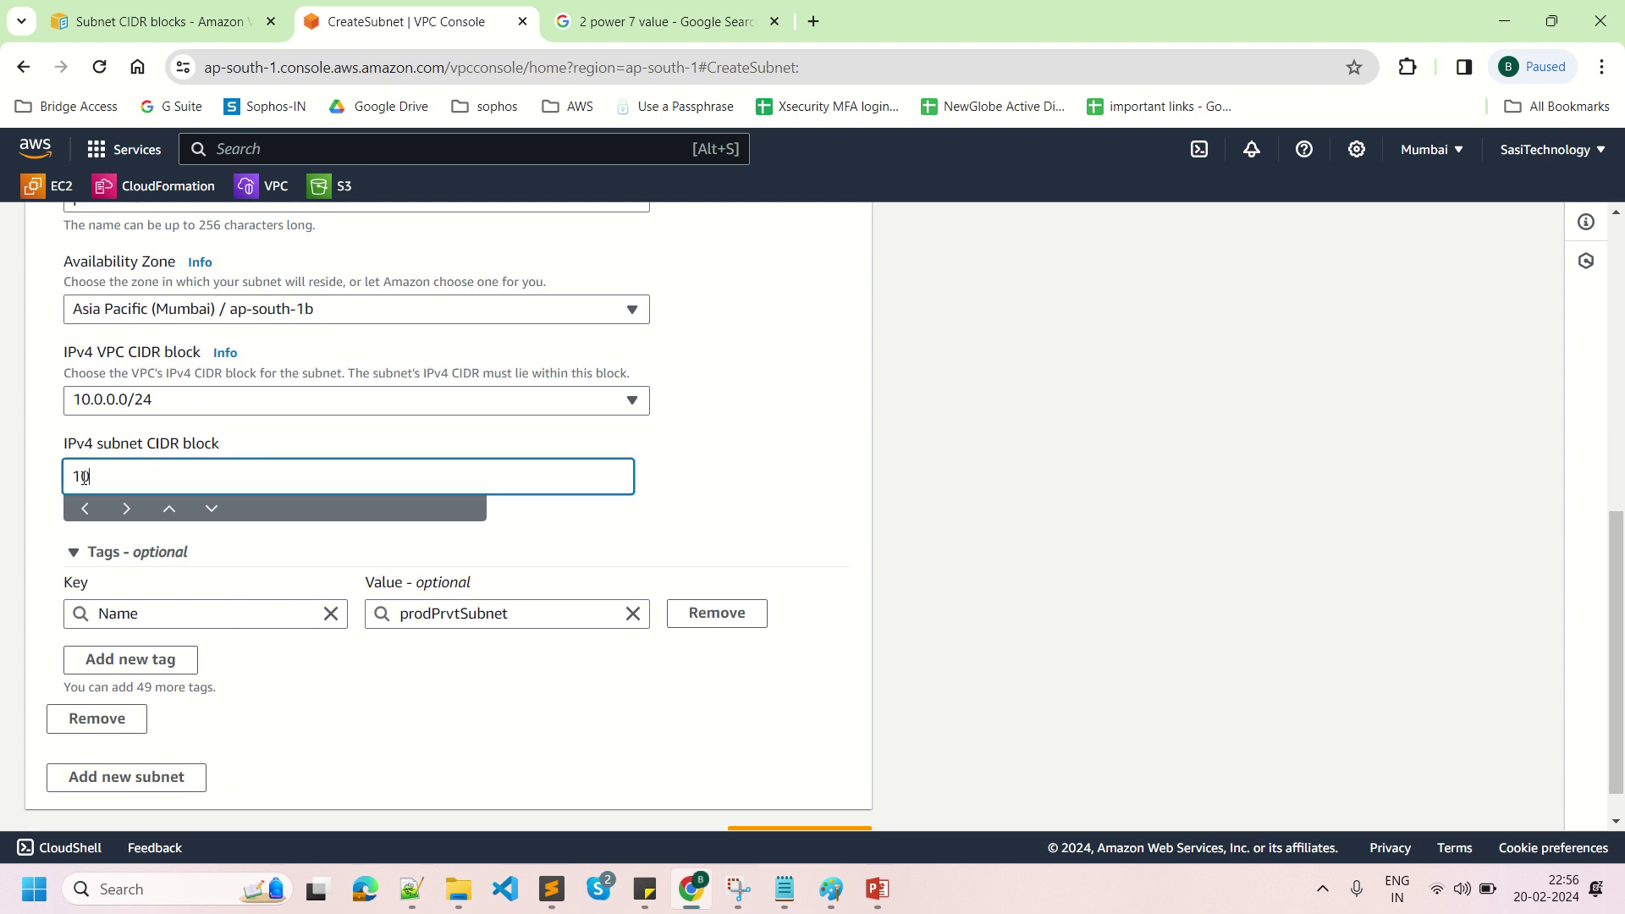
{"action": "type", "text": ".0.0.128/25"}
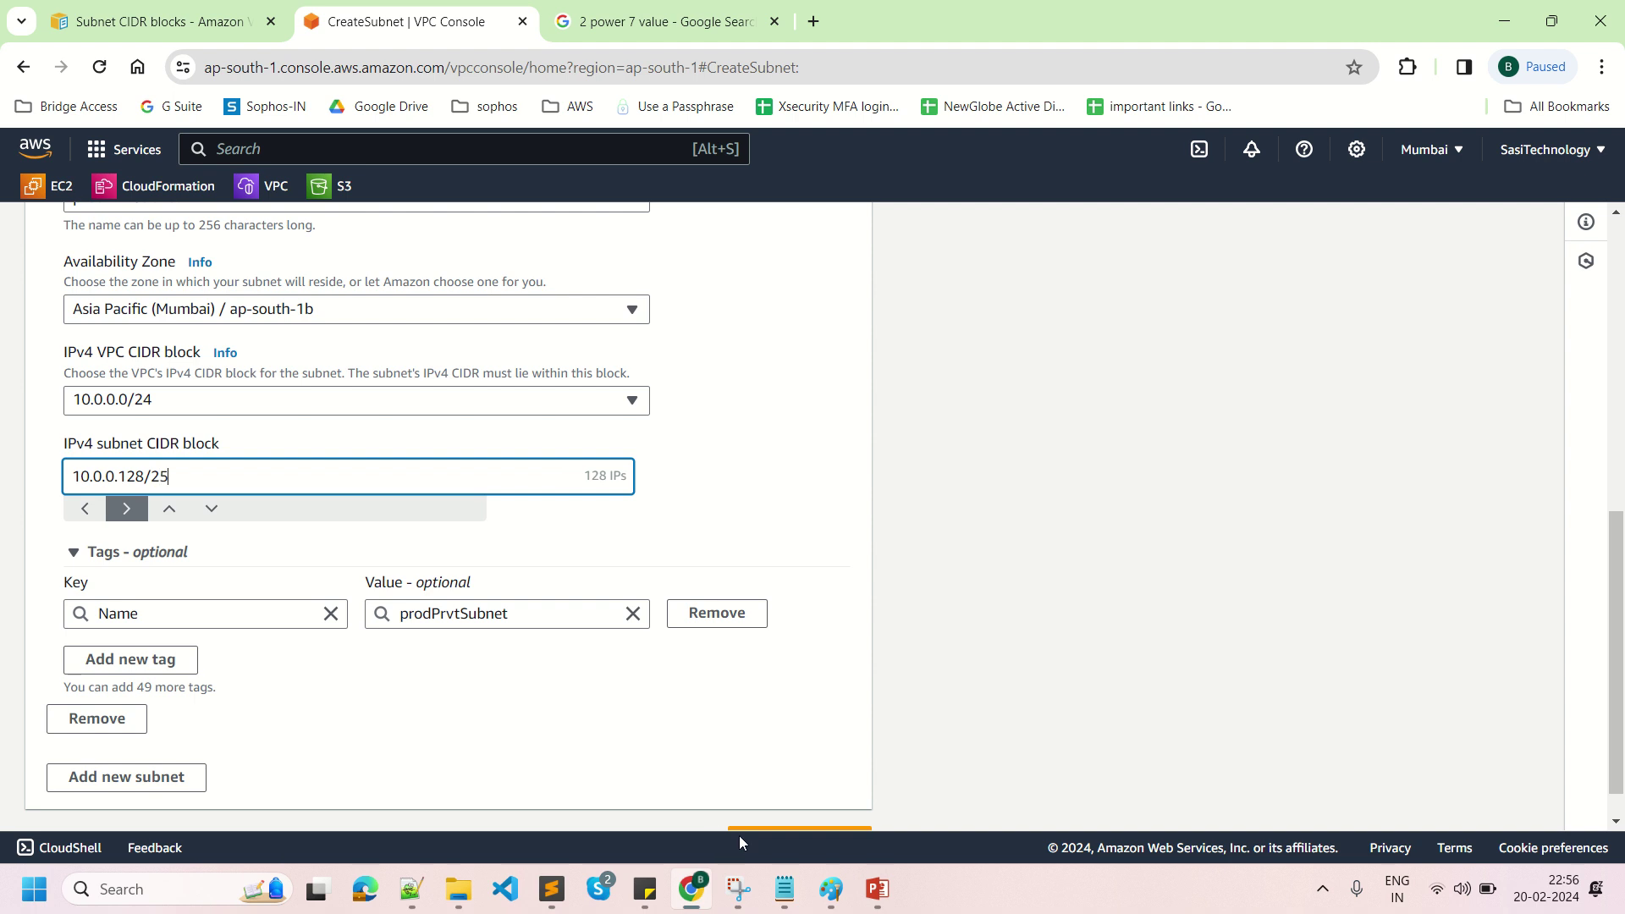
{"action": "left_click", "coordinate": [832, 889]}
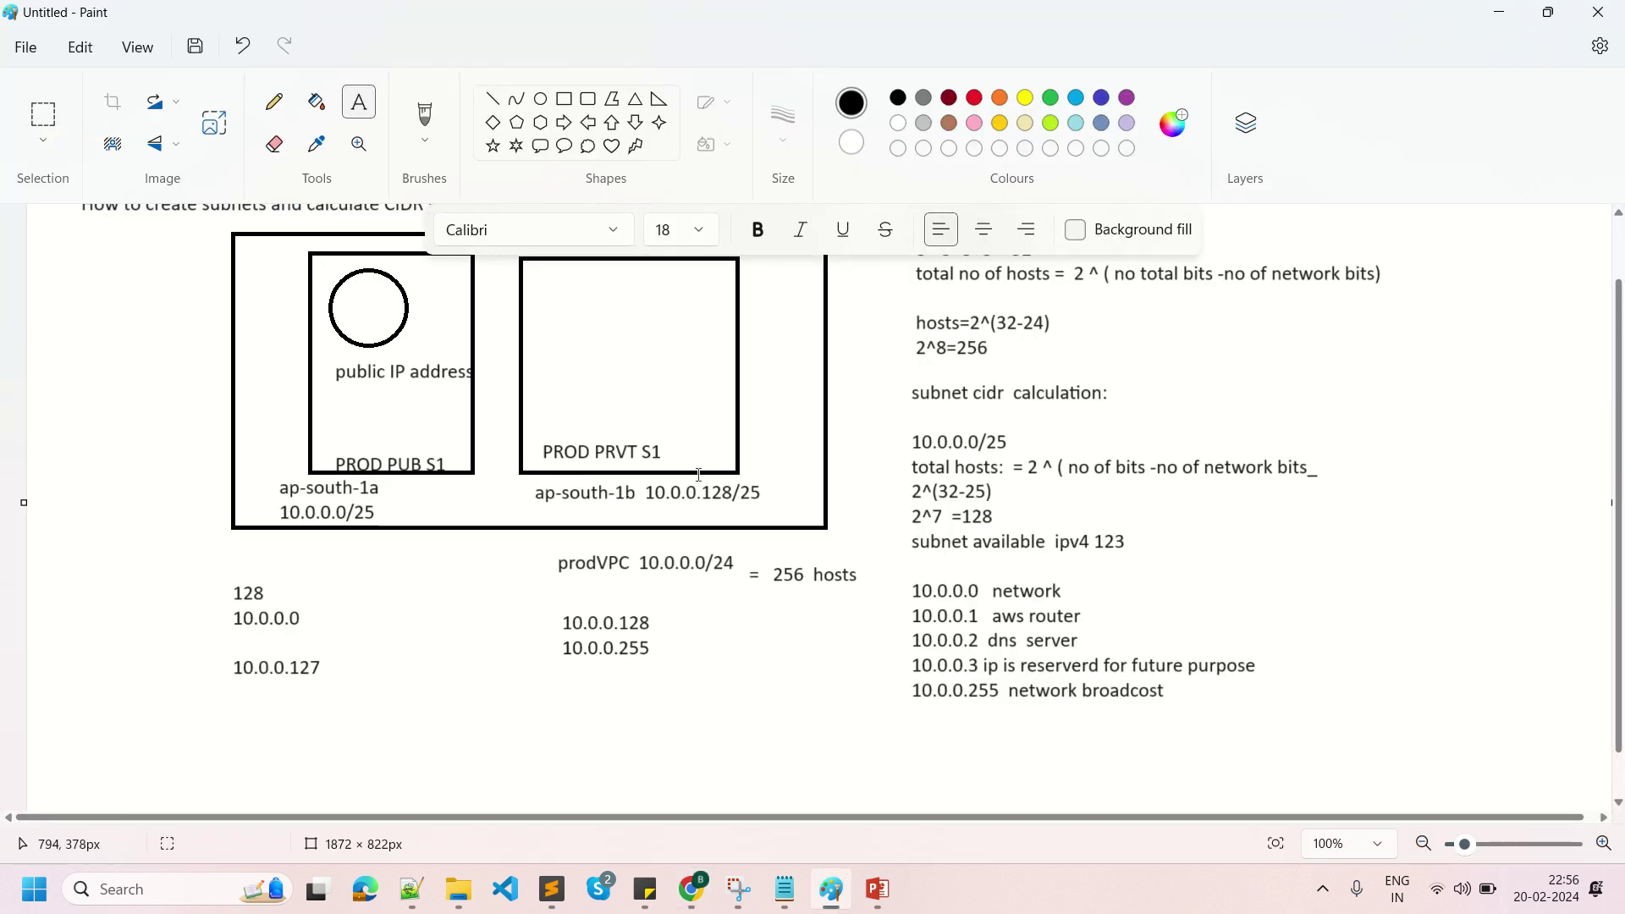
{"action": "left_click", "coordinate": [1499, 12]}
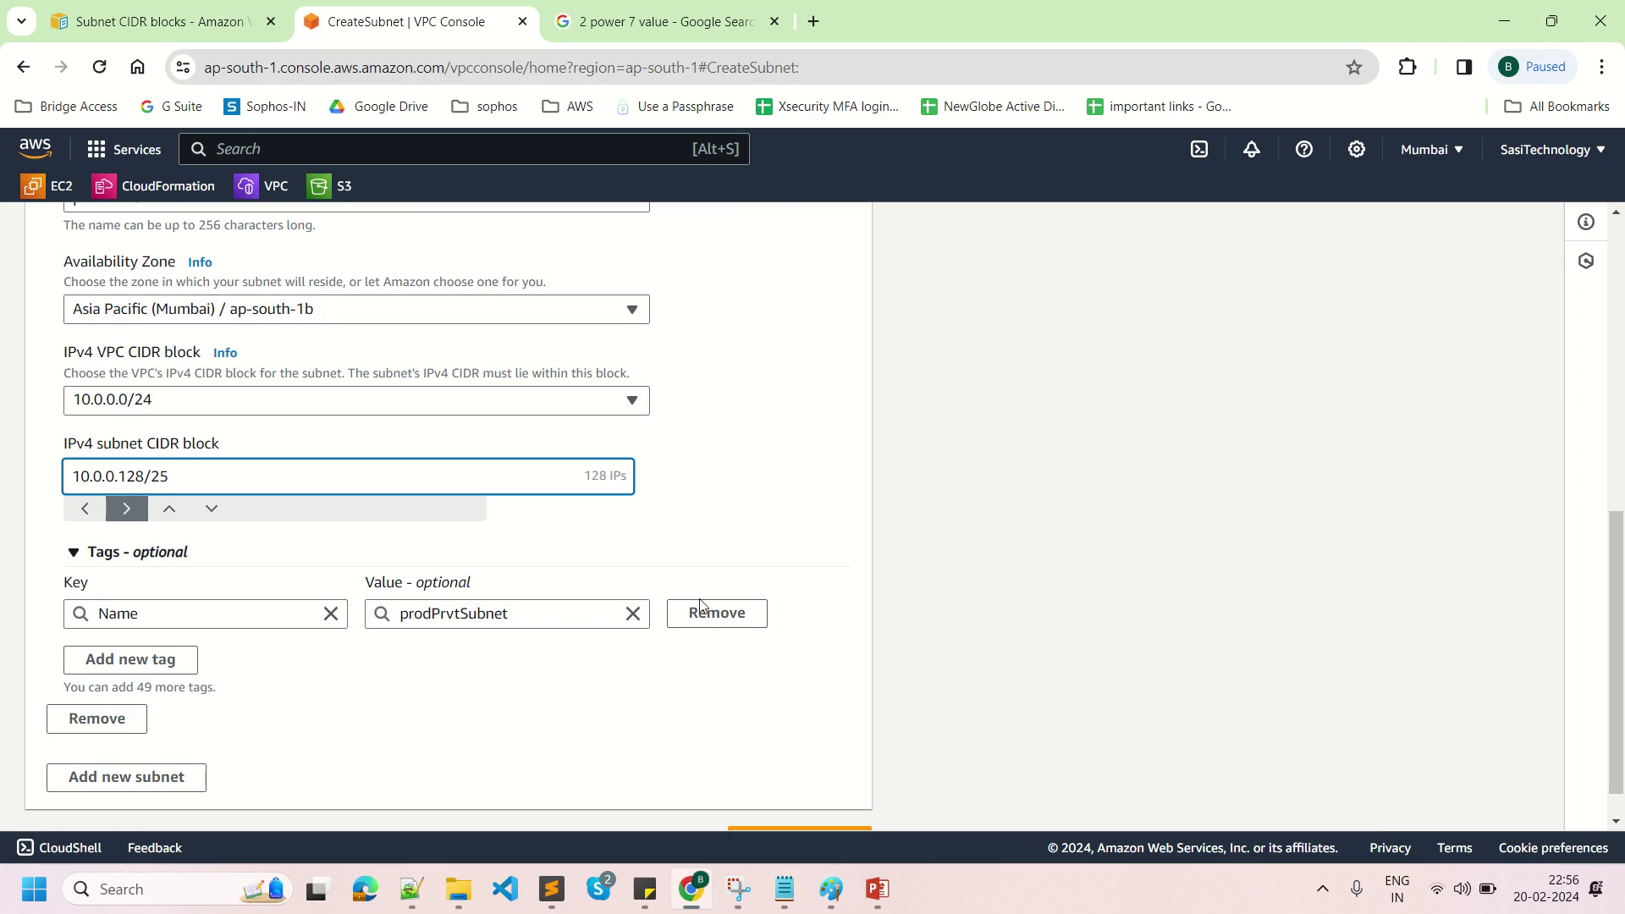
Collapse the optional tags, recheck the subnet's CIDR block and IP count, and create the subnet.
{"action": "left_click", "coordinate": [155, 552]}
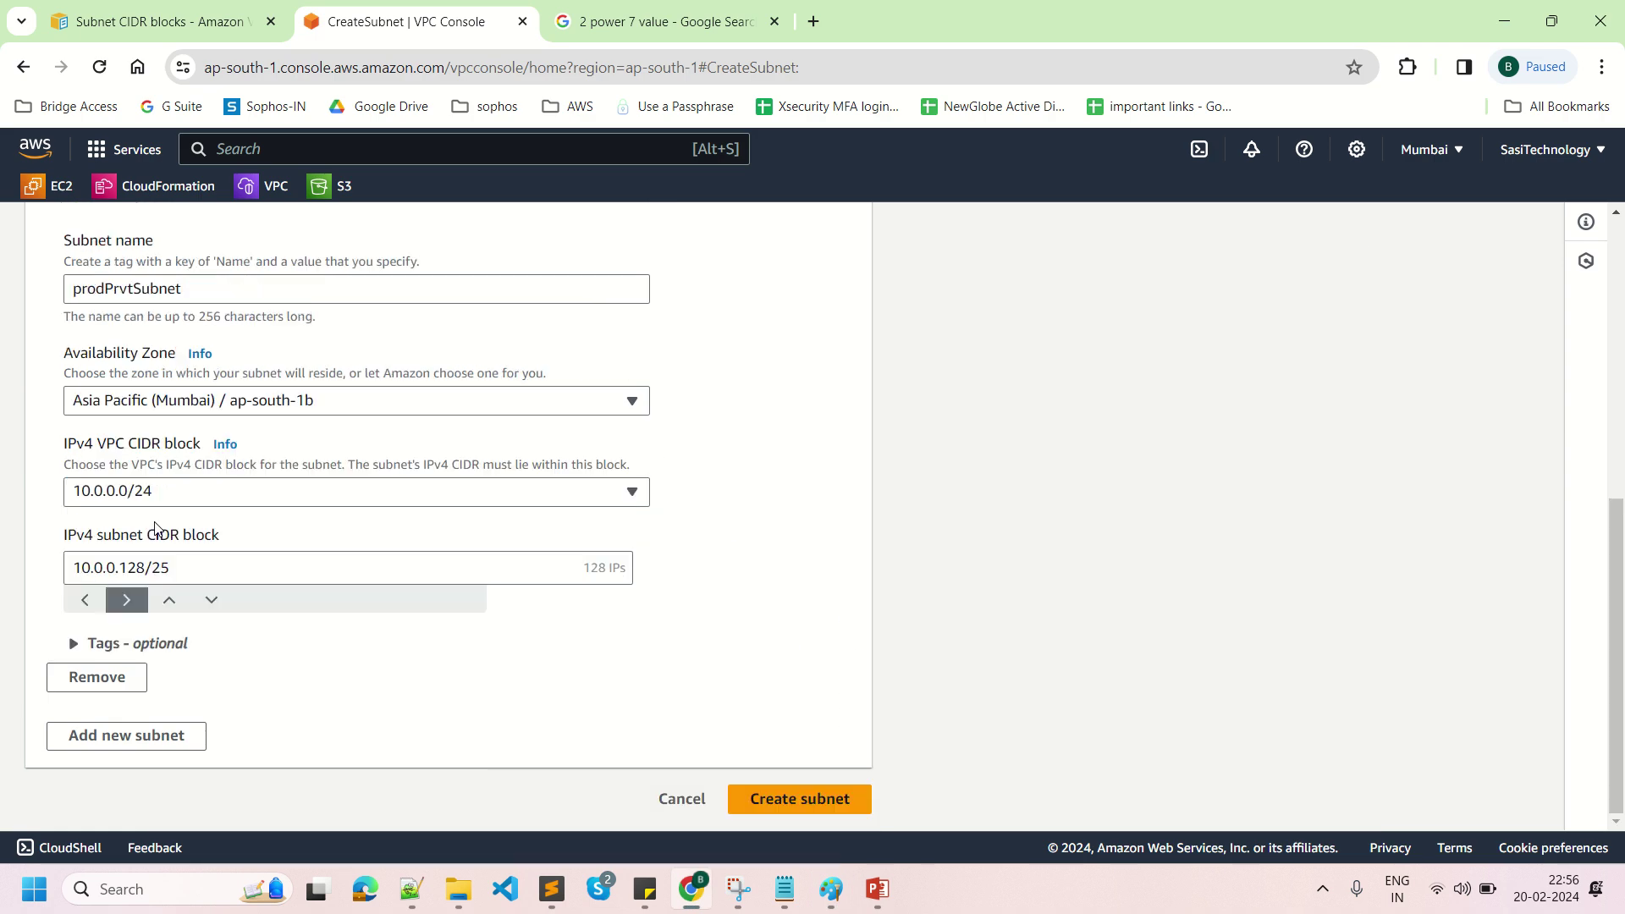
{"action": "left_click_drag", "start_coordinate": [177, 570], "coordinate": [70, 568]}
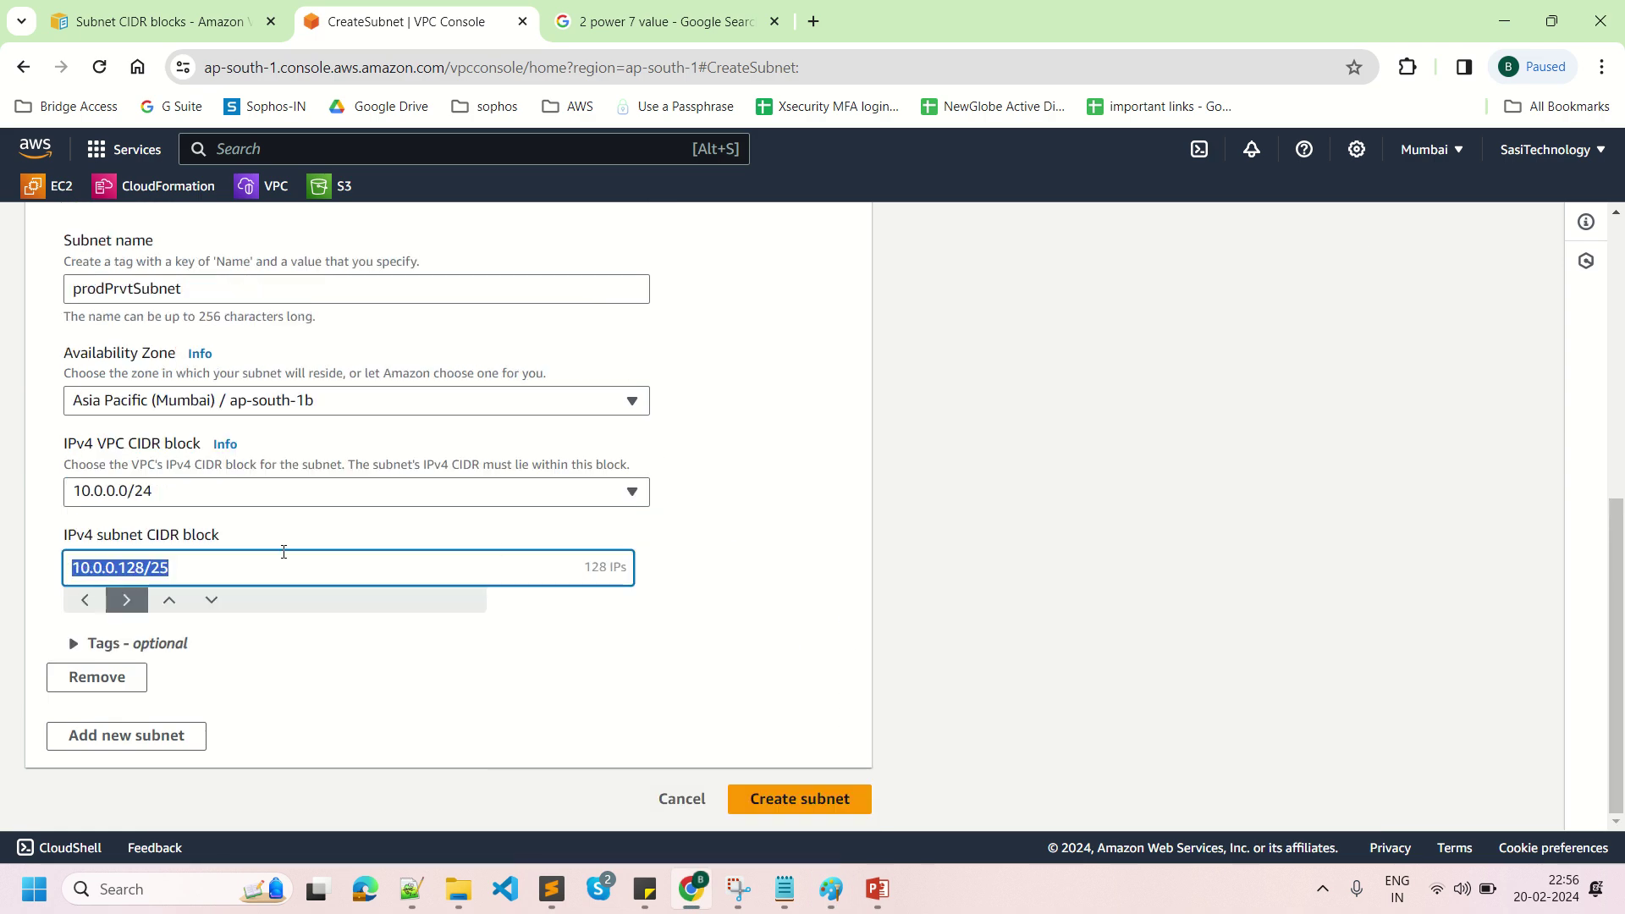
{"action": "left_click_drag", "start_coordinate": [578, 562], "coordinate": [627, 568]}
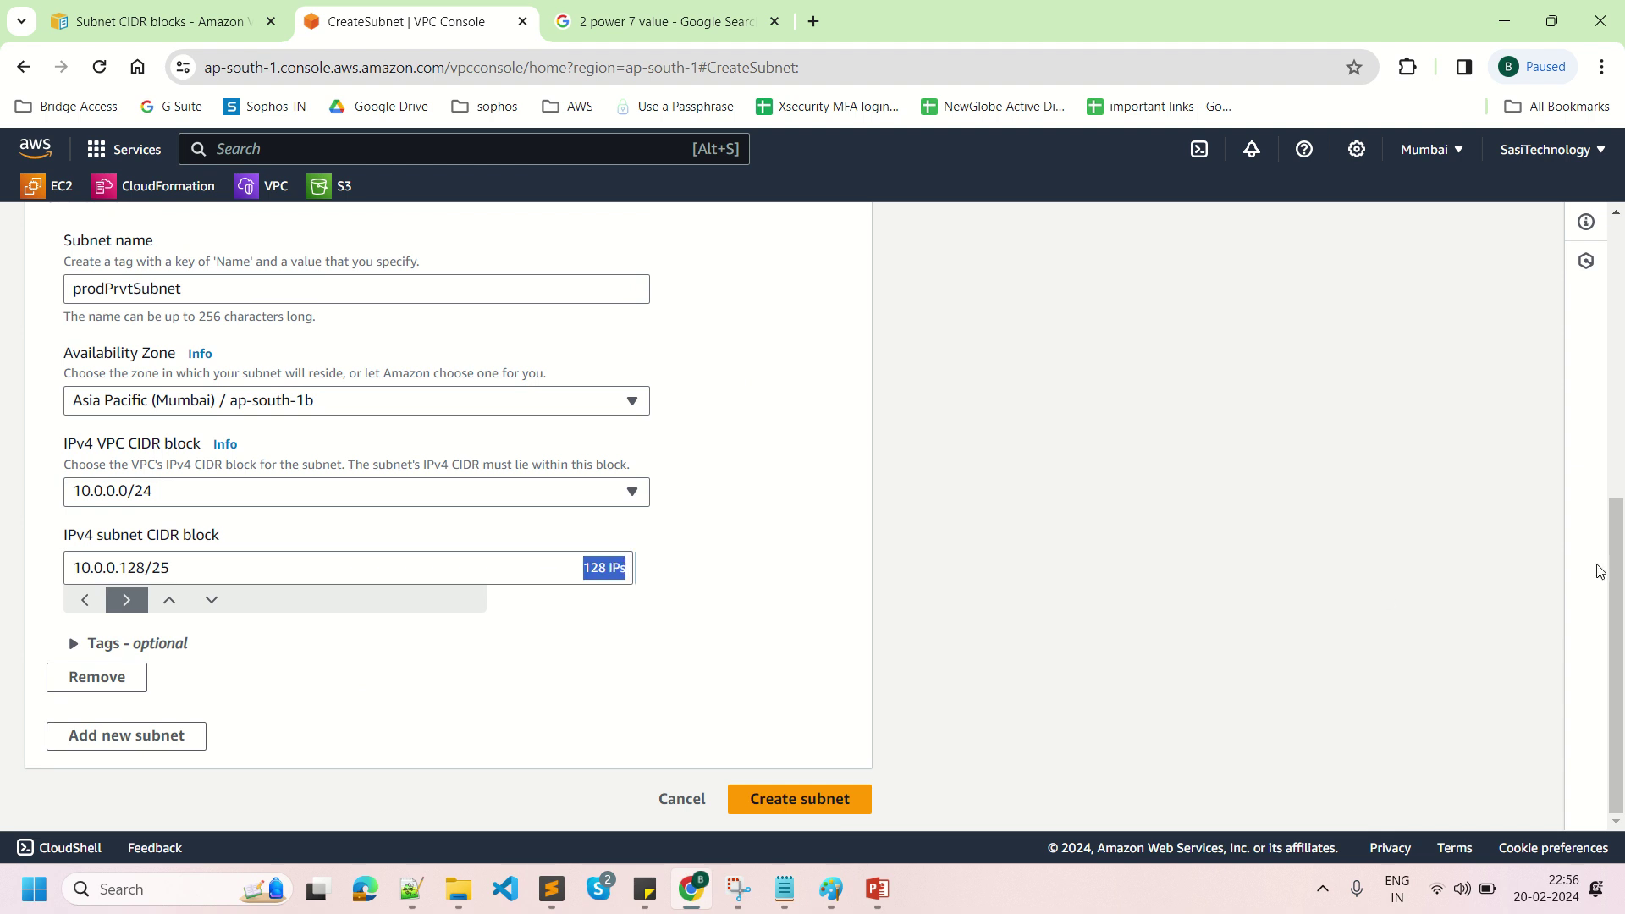
{"action": "left_click", "coordinate": [794, 811]}
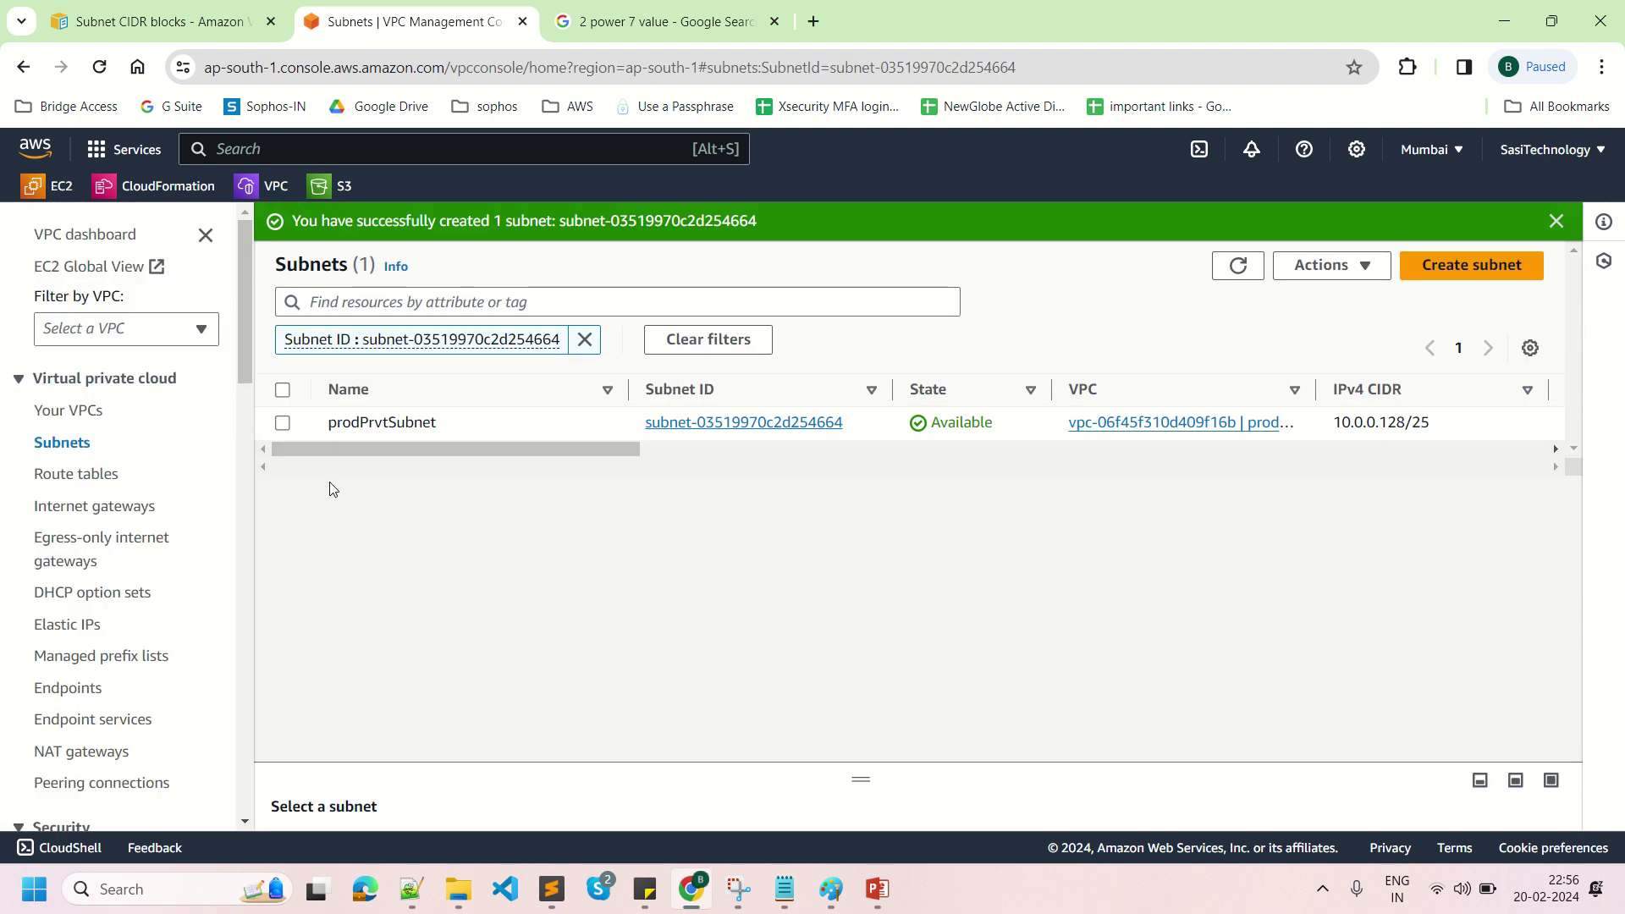
Enable auto-assign public IPv4 address in prodPrvtSubnet's settings, save, and dismiss the notification.
{"action": "left_click", "coordinate": [283, 422]}
{"action": "left_click", "coordinate": [1381, 266]}
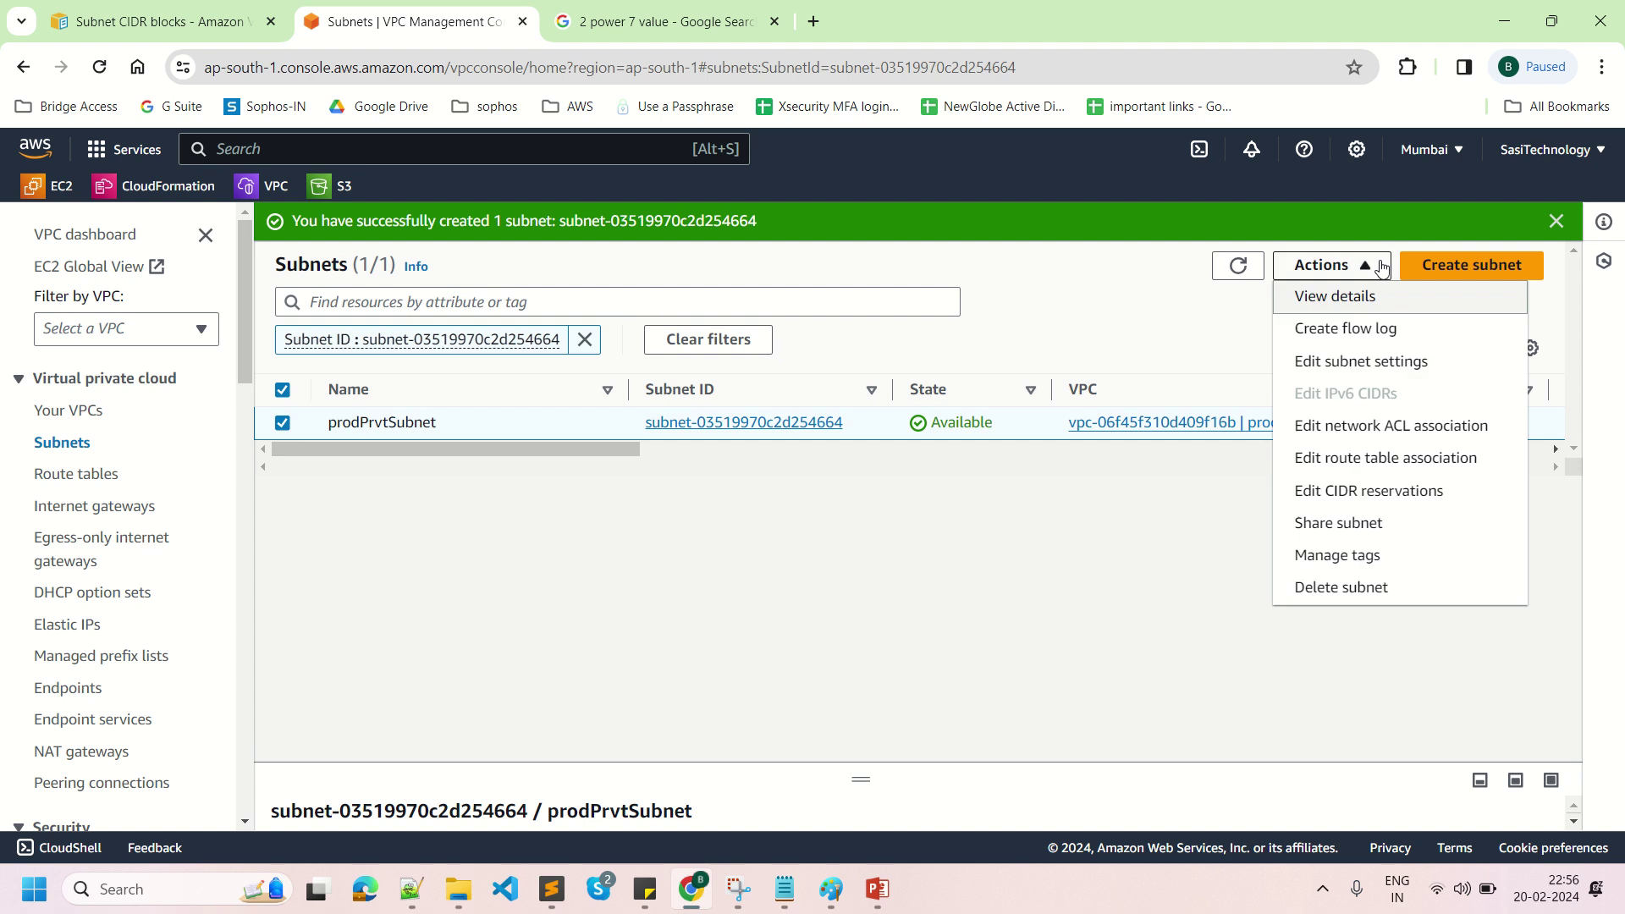
{"action": "left_click", "coordinate": [1361, 362]}
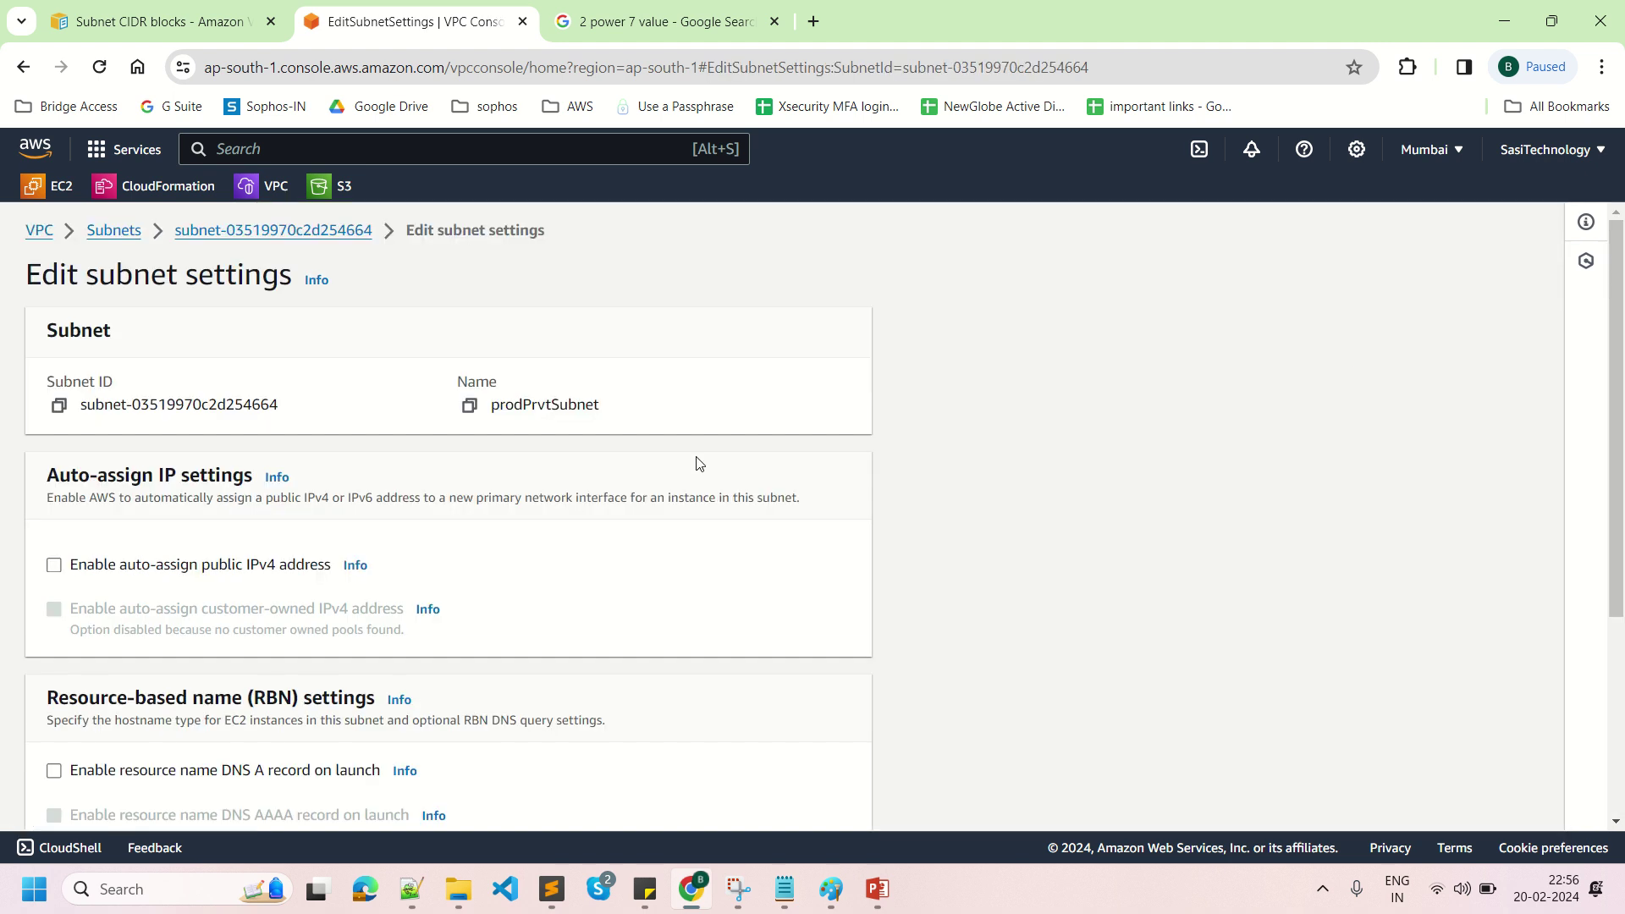
{"action": "left_click", "coordinate": [117, 576]}
{"action": "scroll", "coordinate": [1617, 410], "scroll_direction": "down", "scroll_amount": 4}
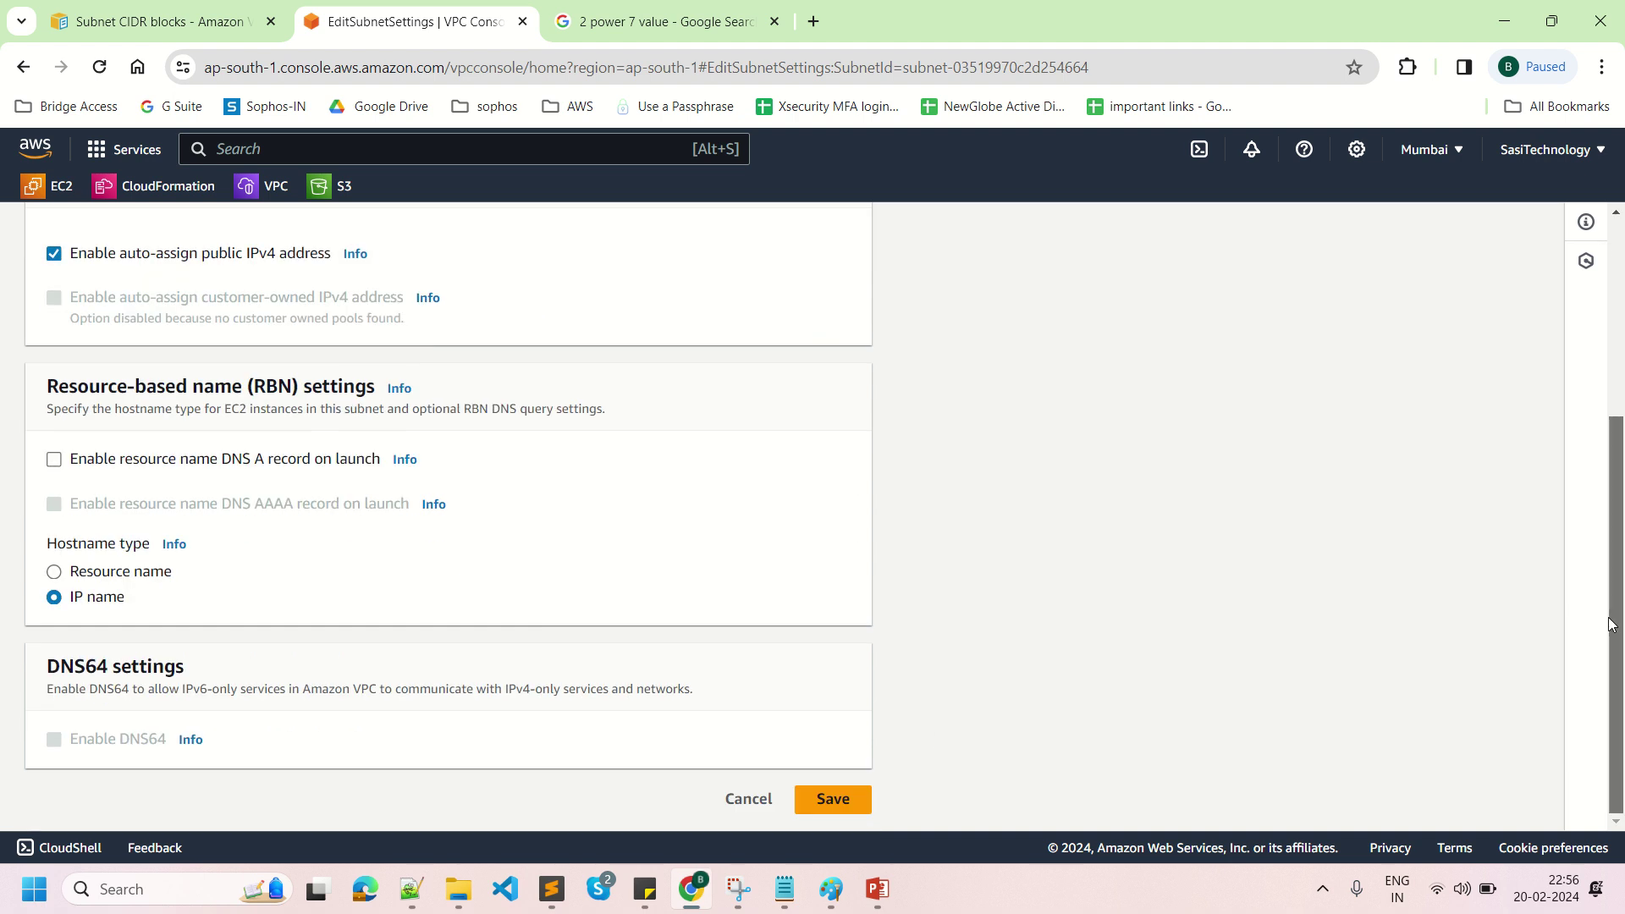
{"action": "left_click", "coordinate": [833, 801]}
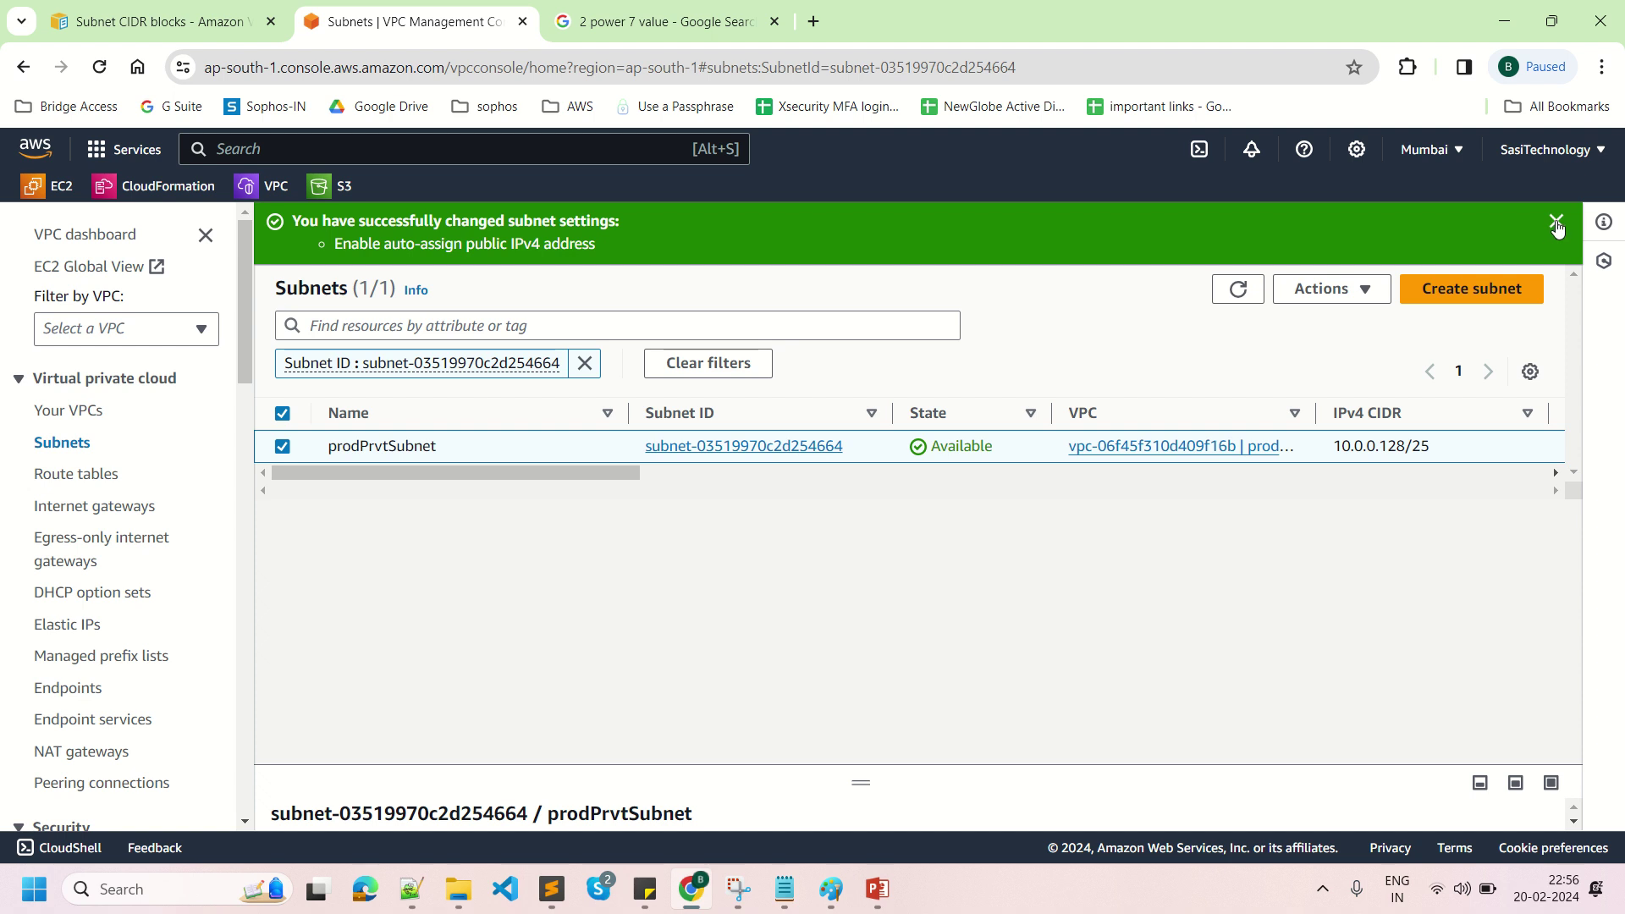
{"action": "left_click", "coordinate": [1556, 220]}
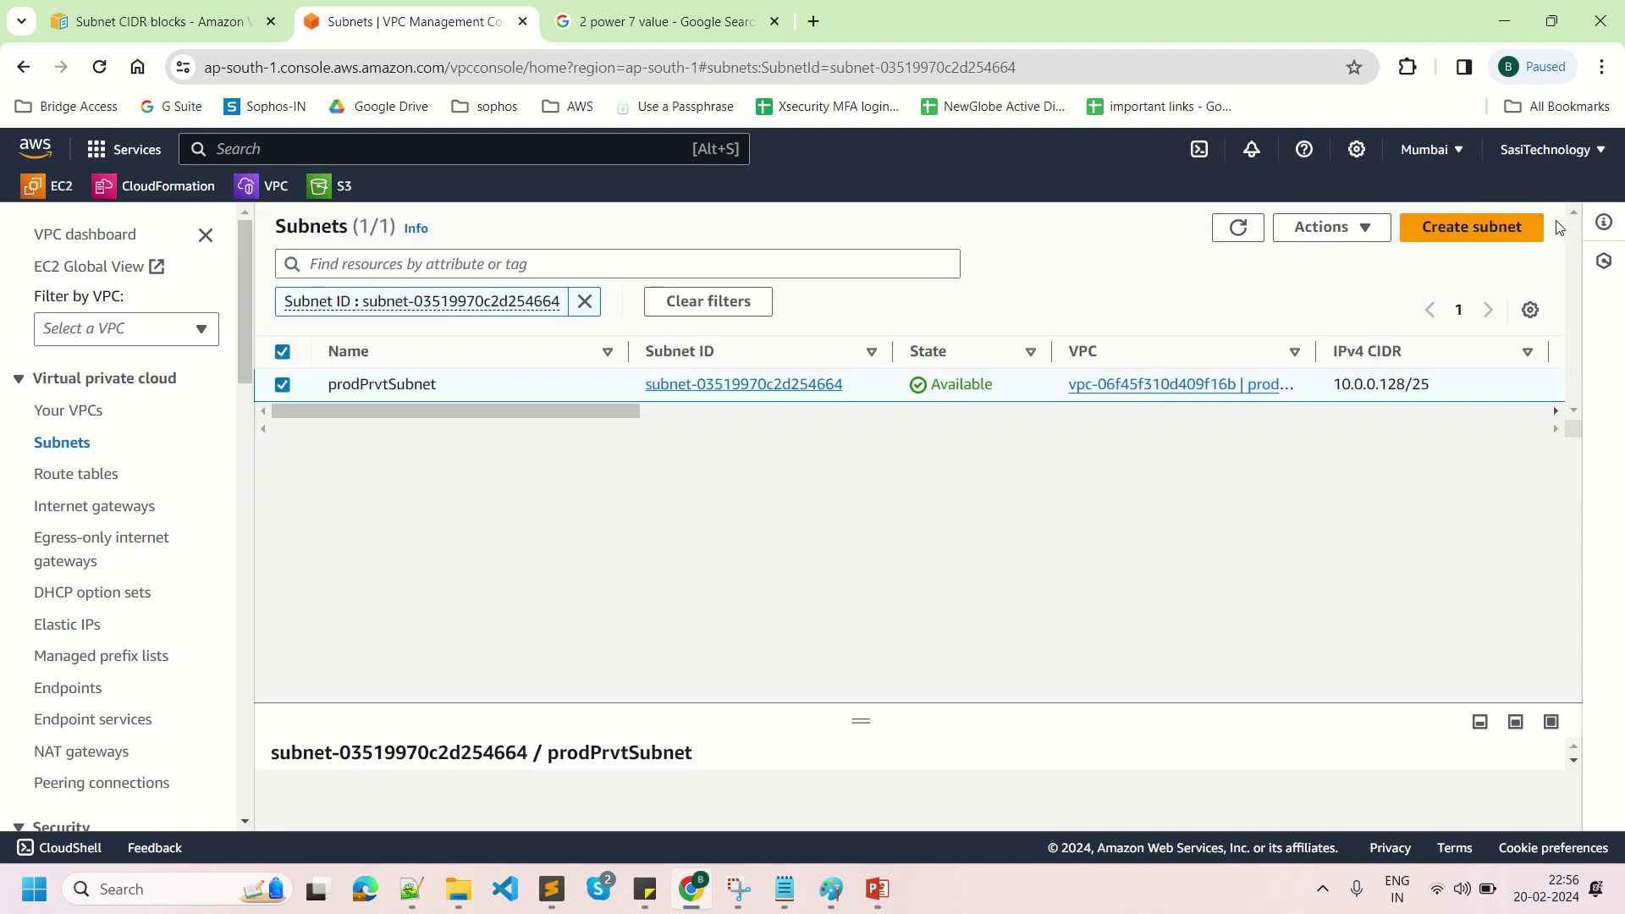
In the Paint diagram, connect the public subnet box to the private subnet box with a short straight line continued by freehand brush strokes.
{"action": "left_click", "coordinate": [831, 889]}
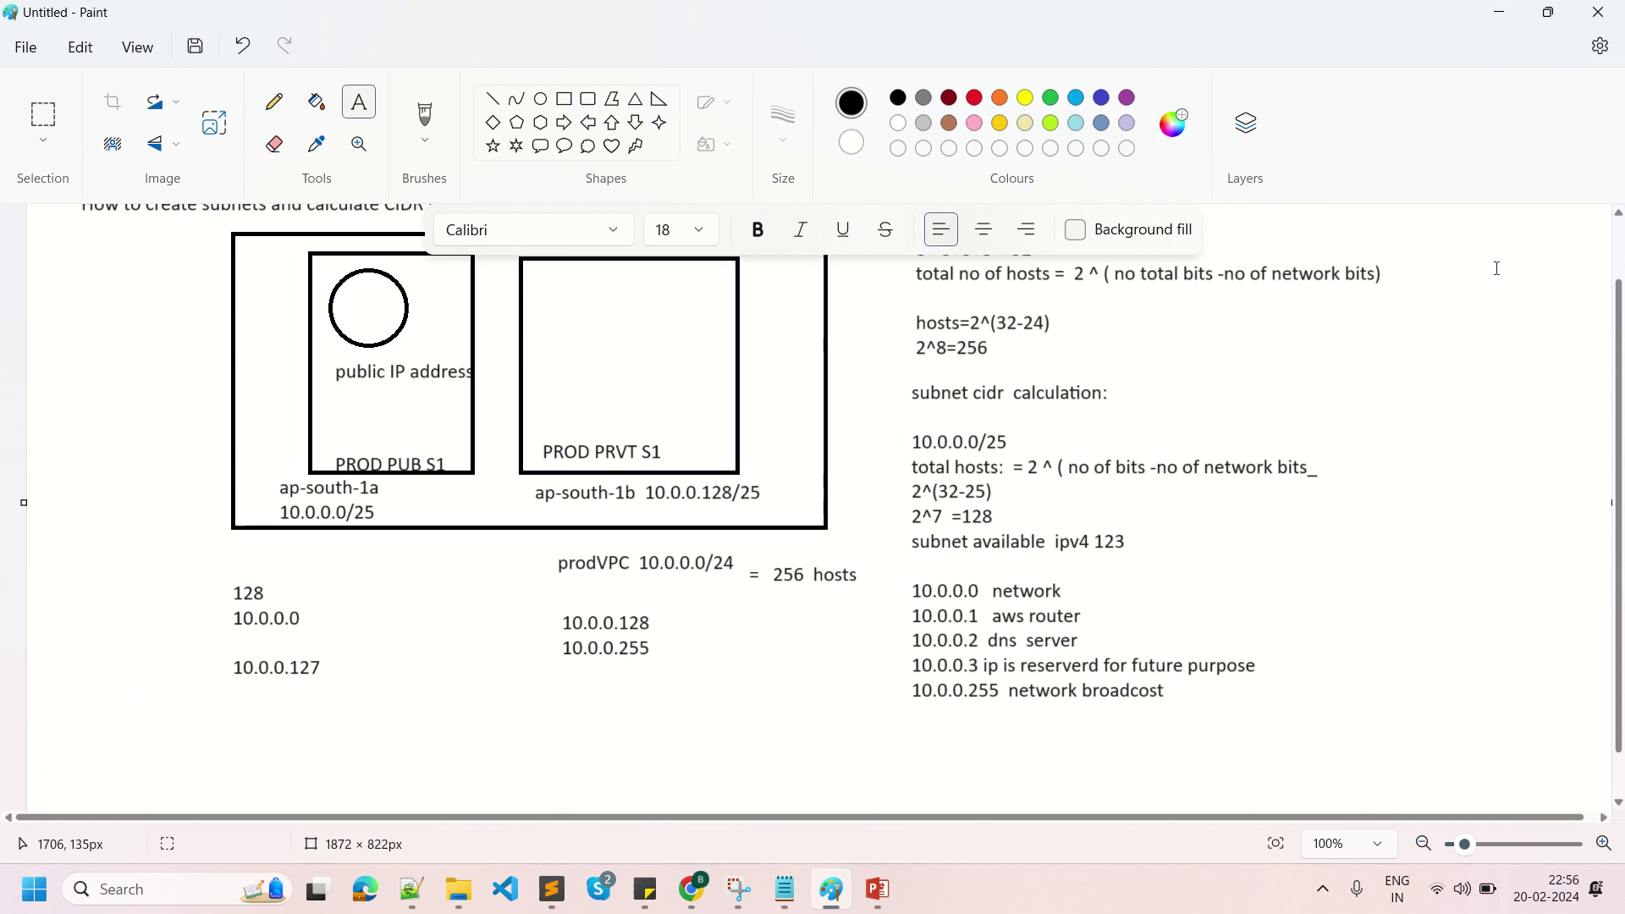
{"action": "left_click", "coordinate": [1520, 478]}
{"action": "left_click", "coordinate": [495, 101]}
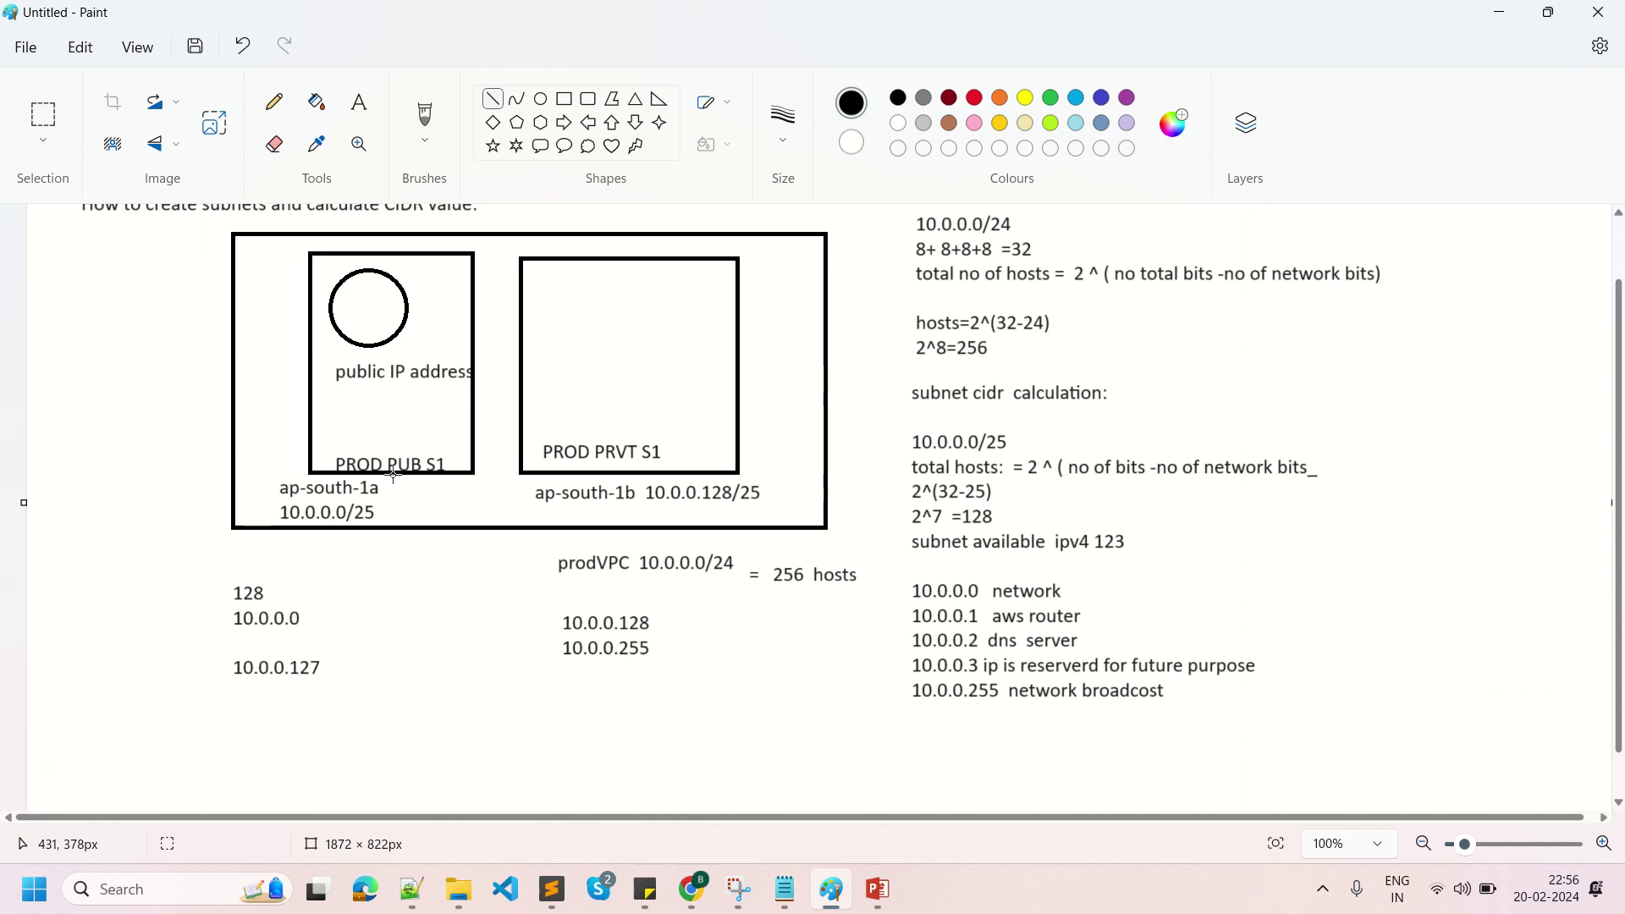
{"action": "mouse_move", "coordinate": [392, 475]}
{"action": "left_mouse_down"}
{"action": "mouse_move", "coordinate": [396, 508]}
{"action": "mouse_move", "coordinate": [440, 503]}
{"action": "left_mouse_up"}
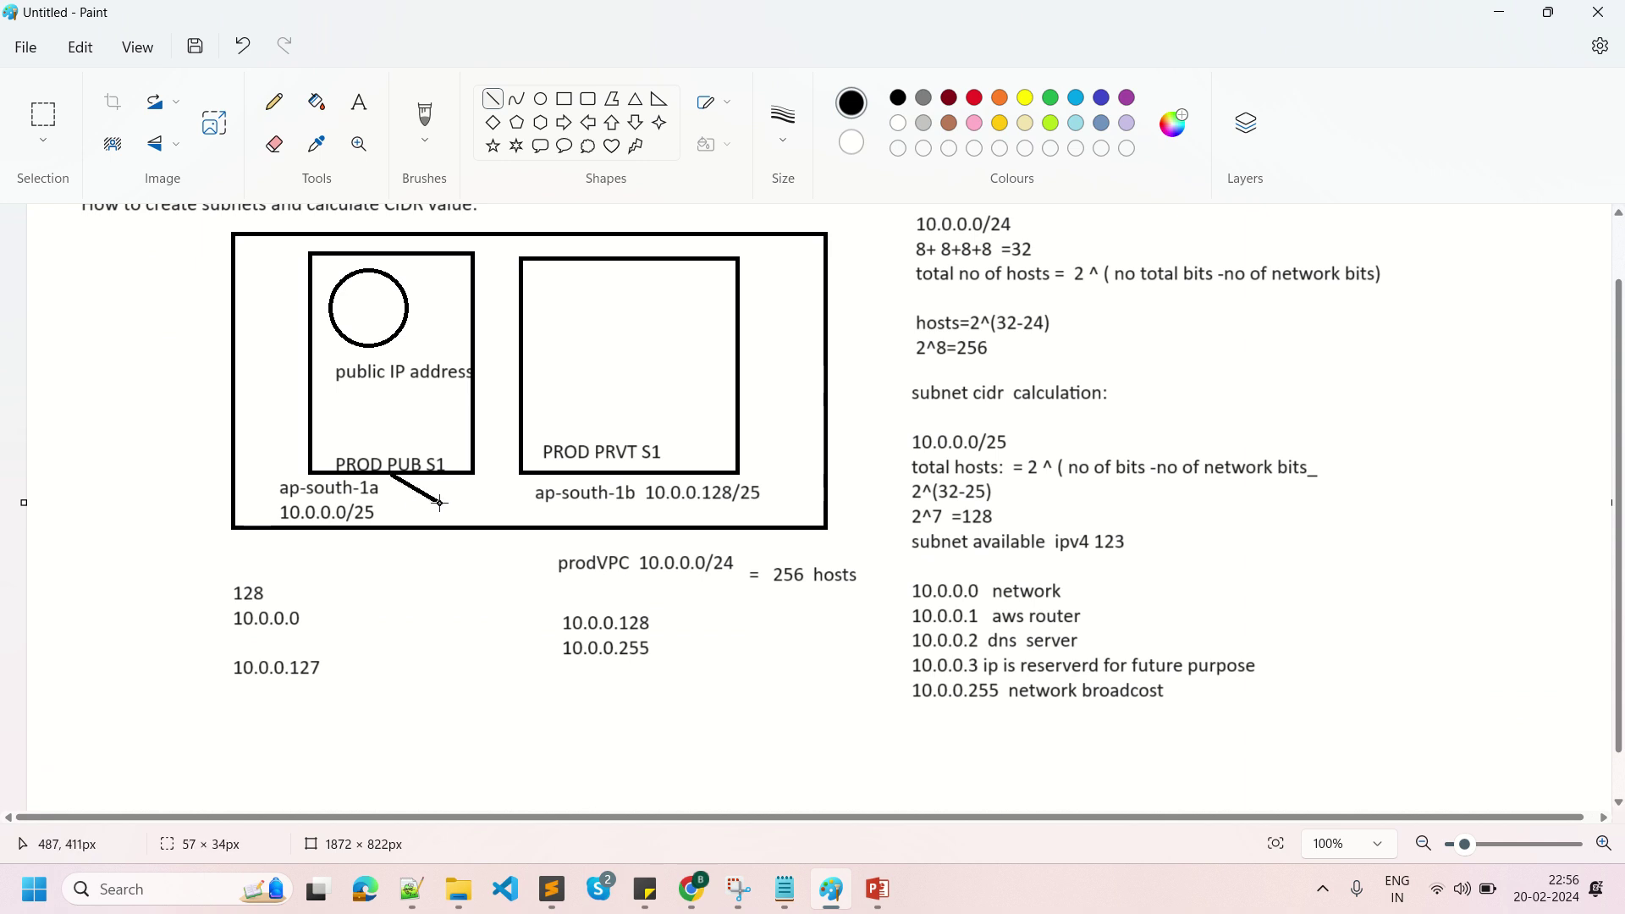
{"action": "left_click", "coordinate": [424, 116]}
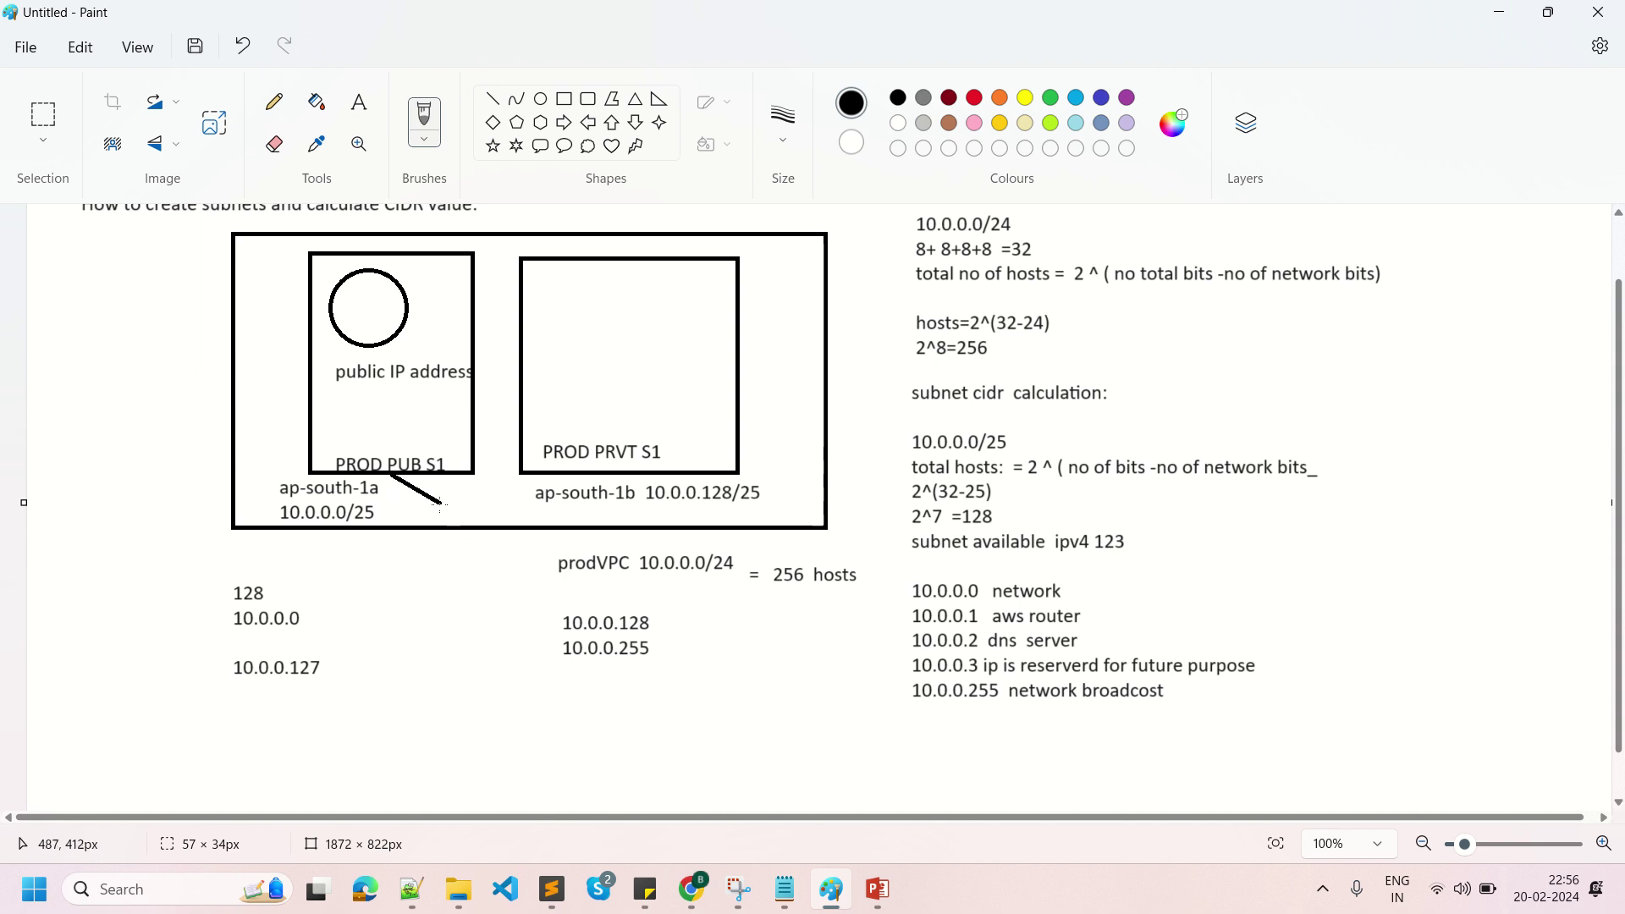
{"action": "left_click_drag", "start_coordinate": [442, 503], "coordinate": [764, 519]}
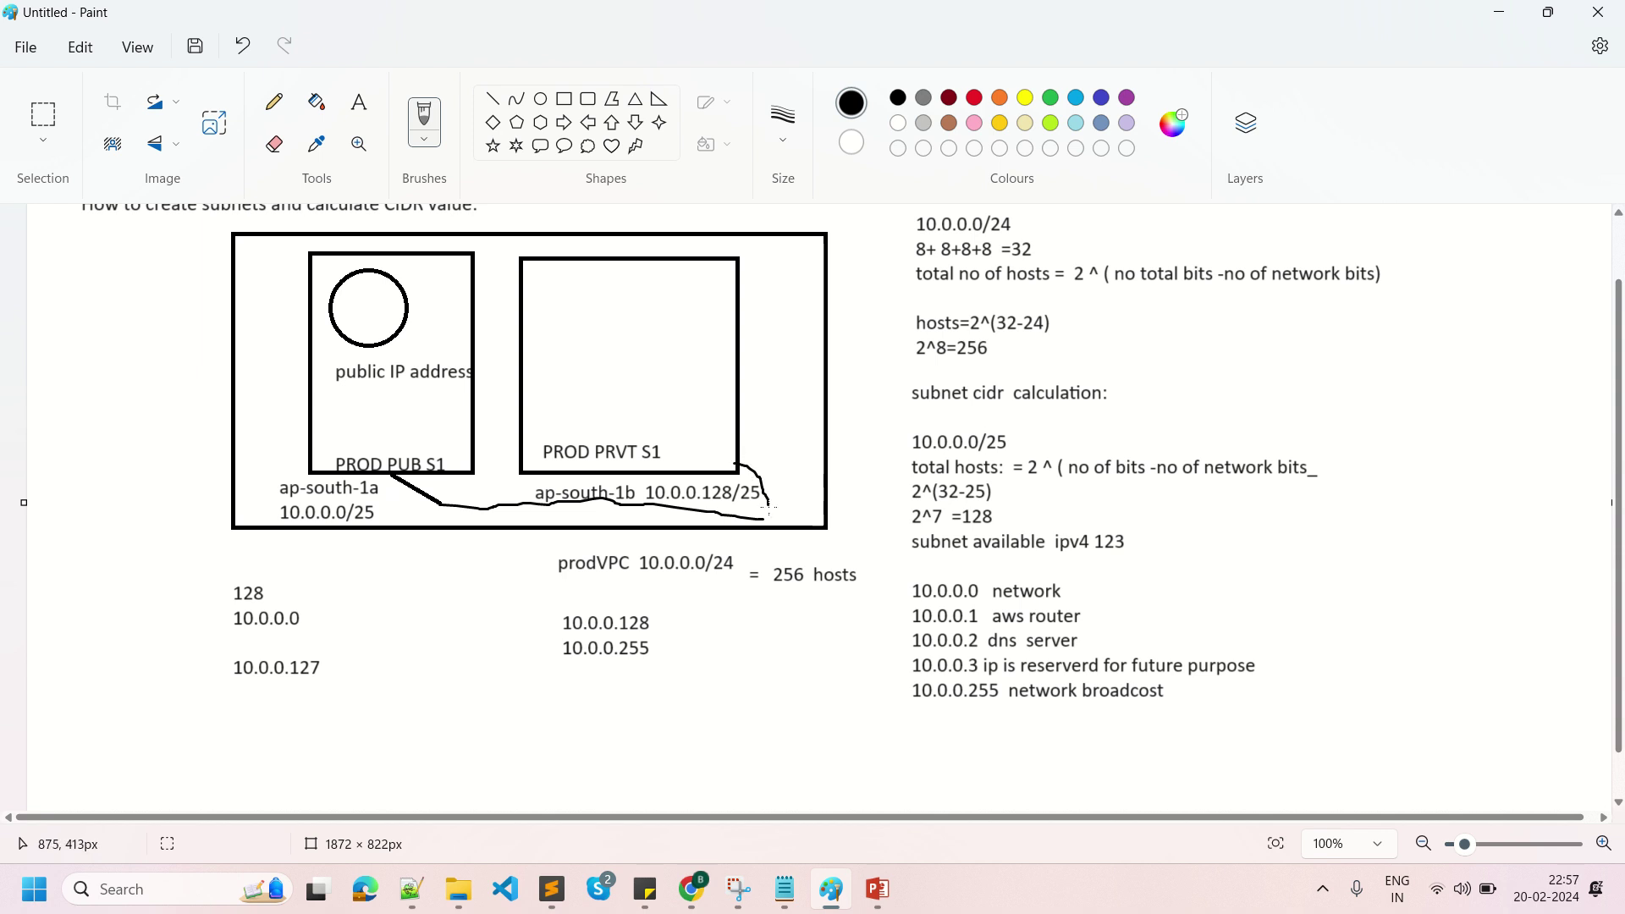
{"action": "left_click_drag", "start_coordinate": [768, 511], "coordinate": [767, 529]}
Draw an ellipse about 108 × 79 px inside the private subnet, and mark both ends of the connecting line with small ellipses.
{"action": "left_click", "coordinate": [540, 99]}
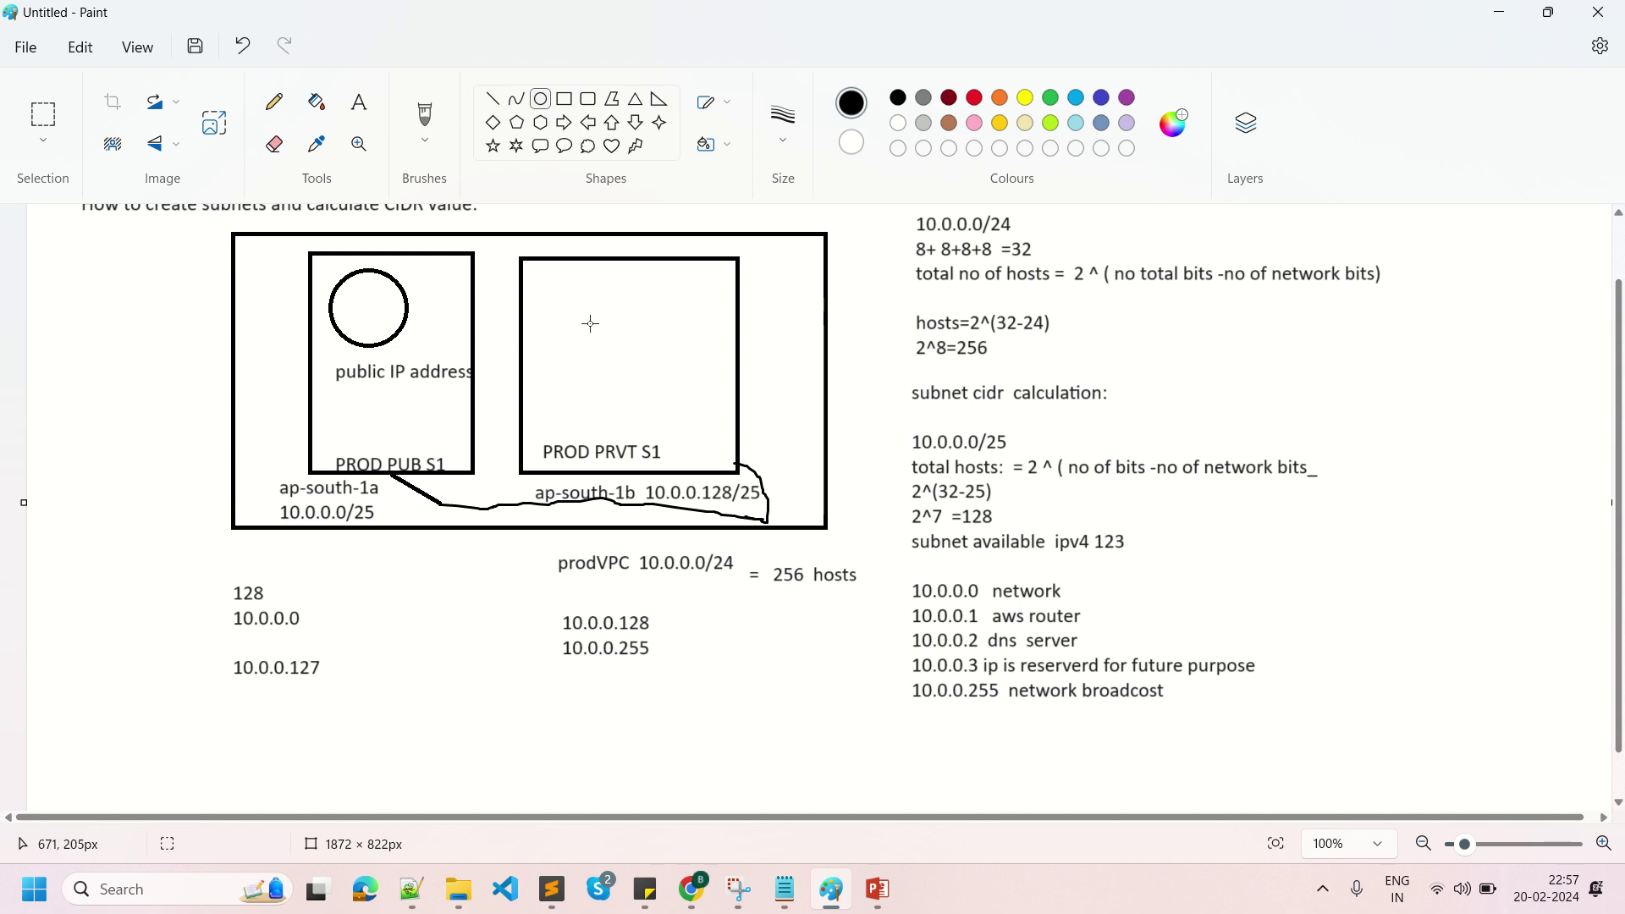
{"action": "left_click_drag", "start_coordinate": [562, 290], "coordinate": [655, 357]}
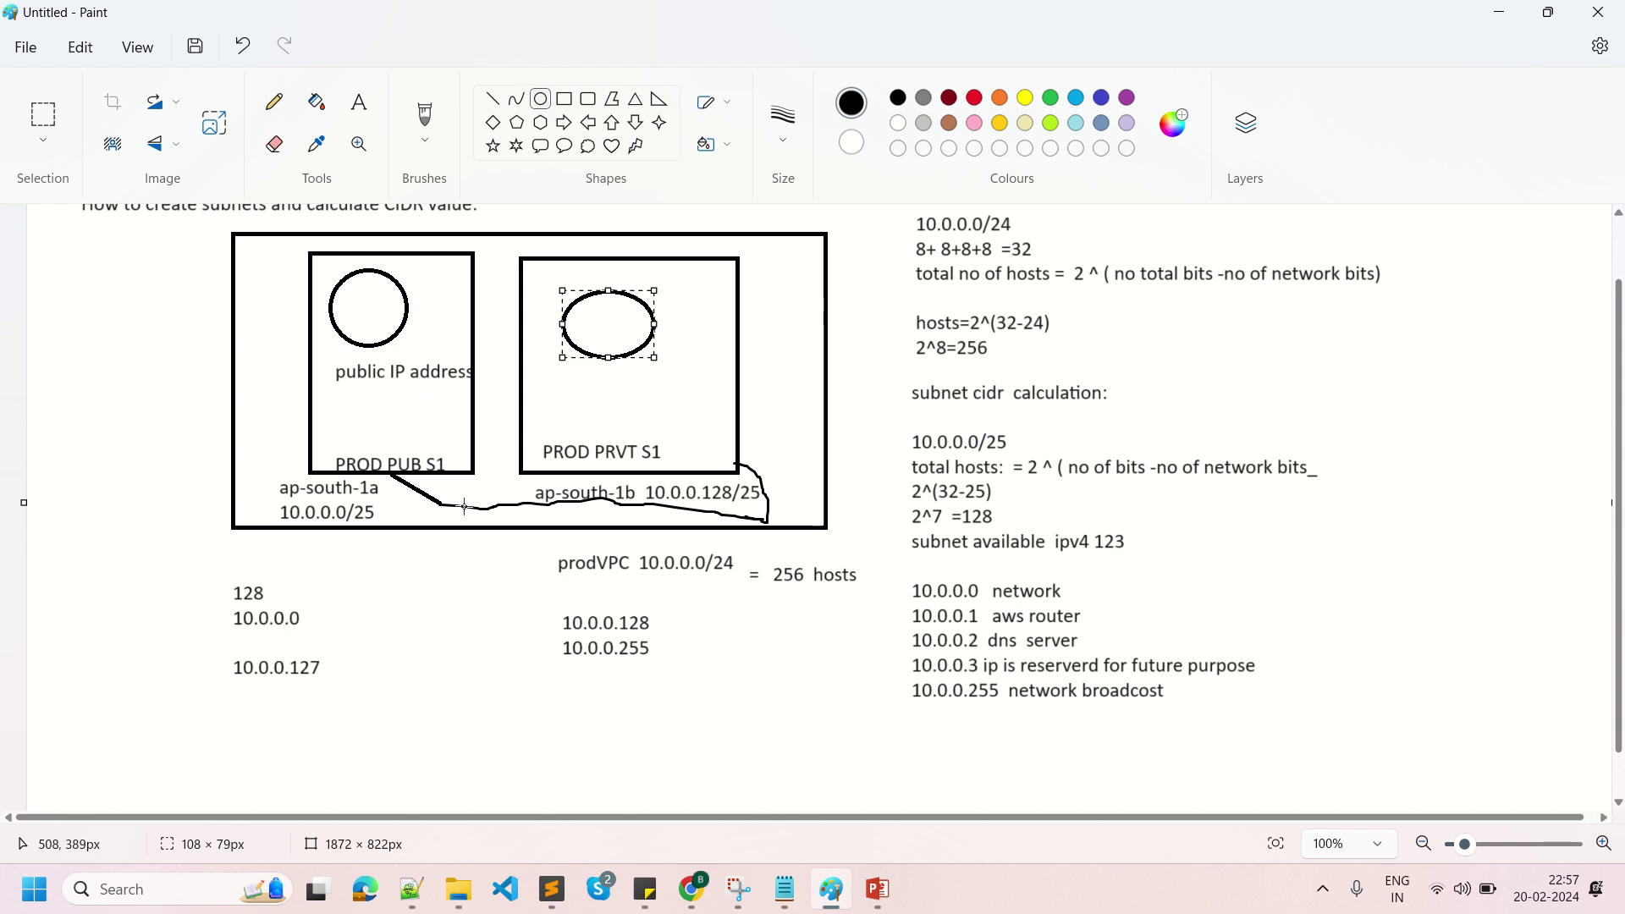
{"action": "left_click_drag", "start_coordinate": [441, 506], "coordinate": [495, 511]}
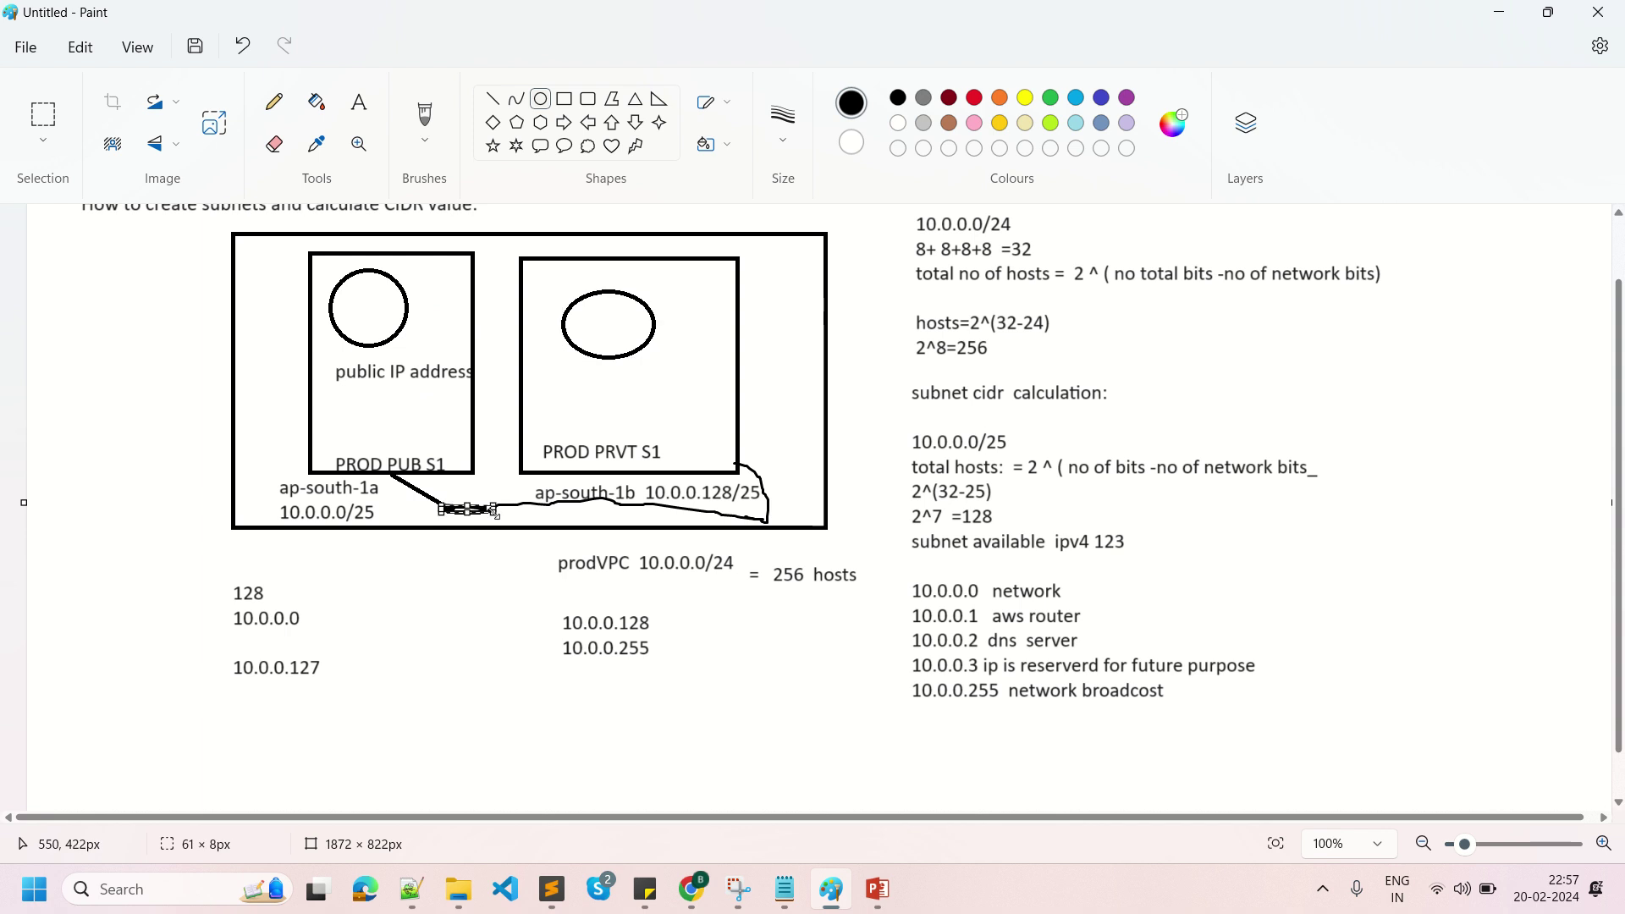
{"action": "left_click", "coordinate": [464, 653]}
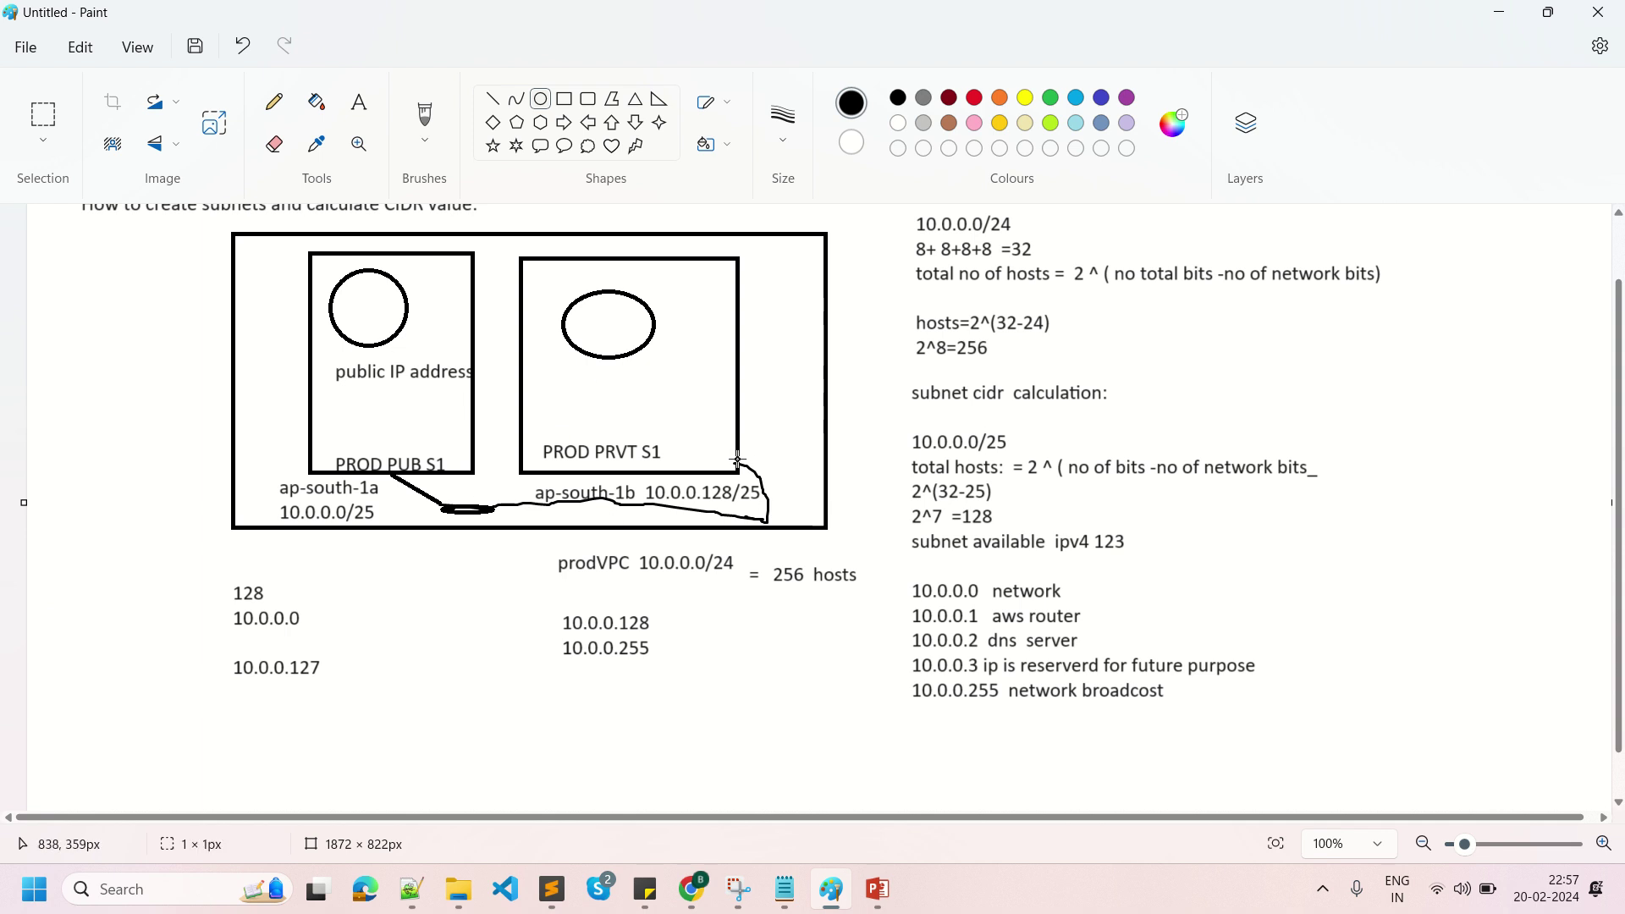
{"action": "left_click_drag", "start_coordinate": [737, 460], "coordinate": [774, 512]}
{"action": "left_click", "coordinate": [855, 644]}
Switch to the AWS console in Chrome and review prodPrvtSubnet's IPv4 CIDR and available IP addresses.
{"action": "left_click", "coordinate": [692, 889]}
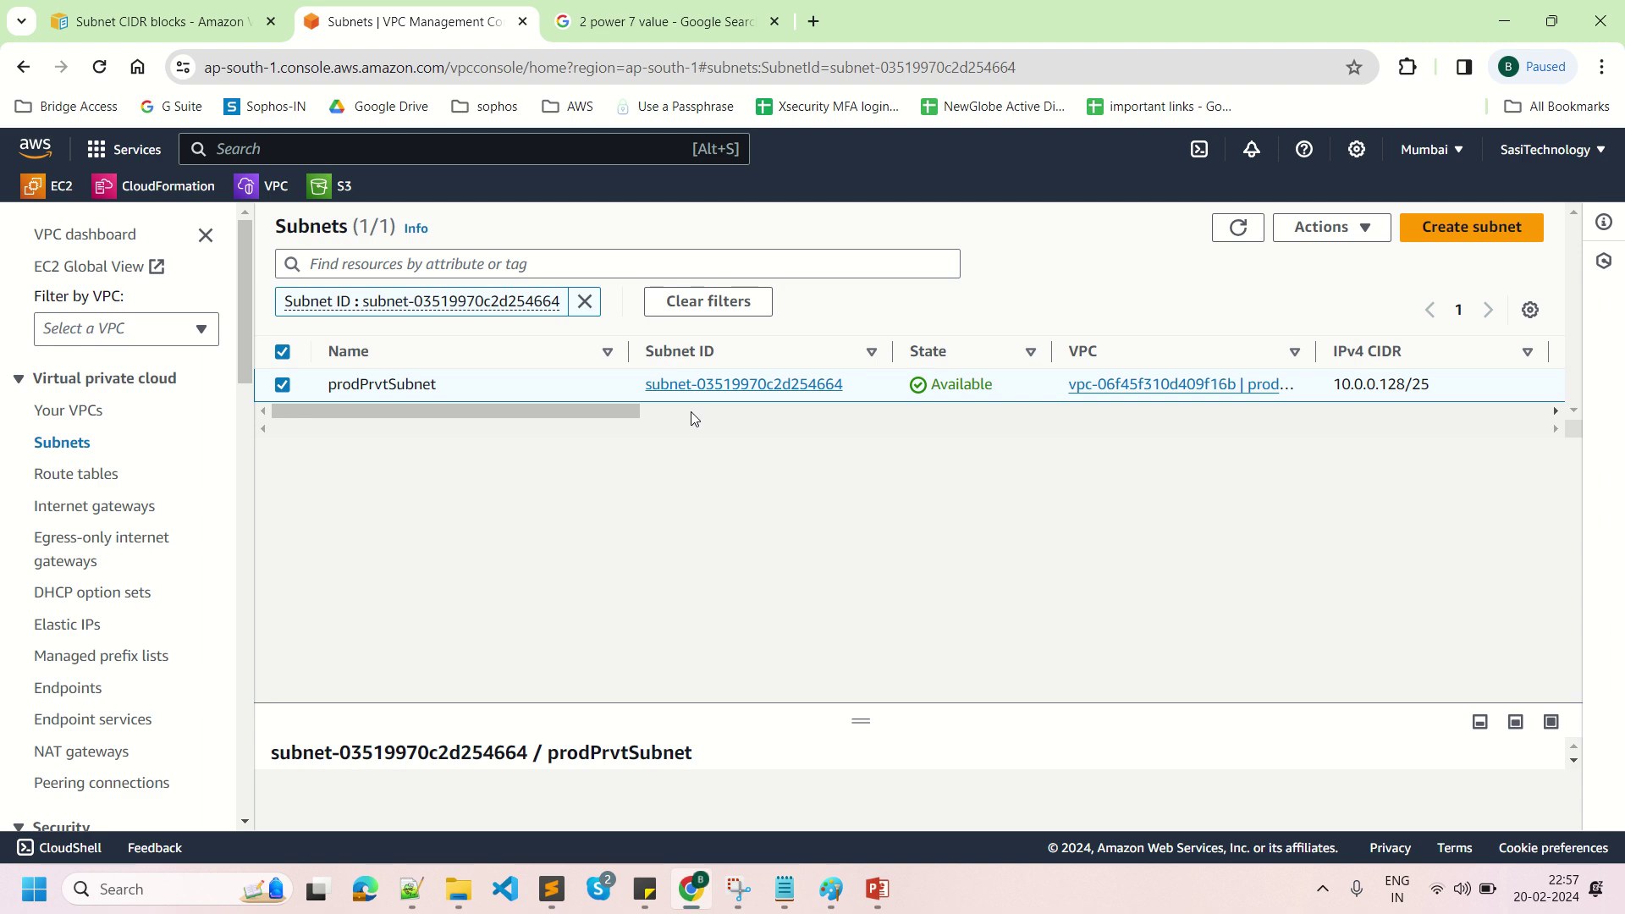
{"action": "left_click_drag", "start_coordinate": [636, 409], "coordinate": [722, 415]}
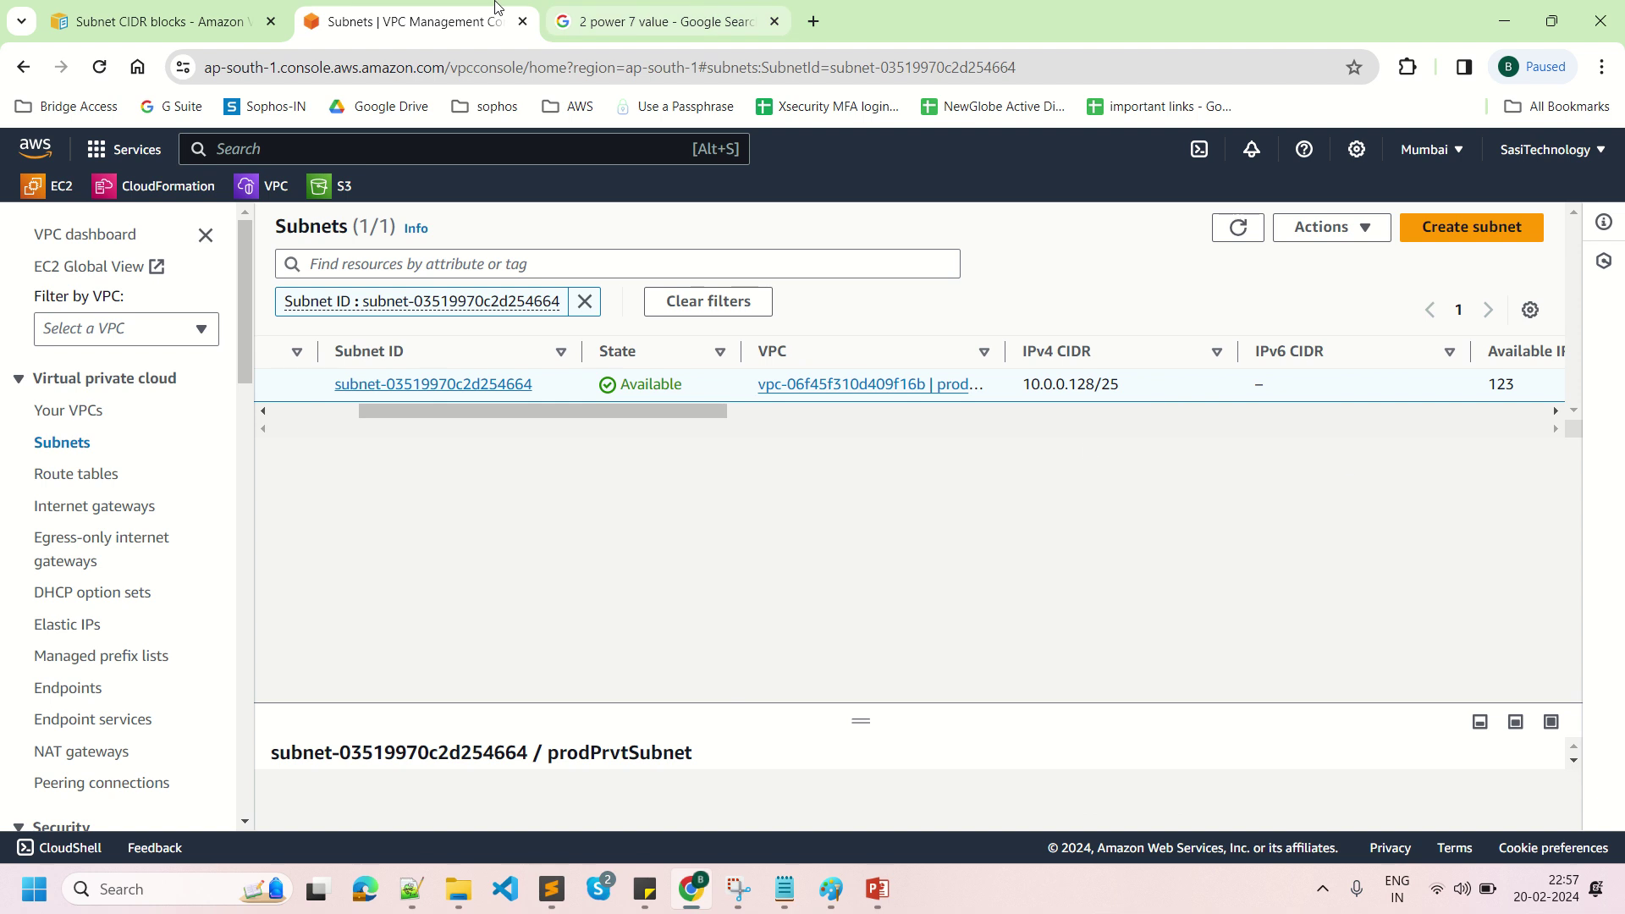
{"action": "mouse_move", "coordinate": [497, 1]}
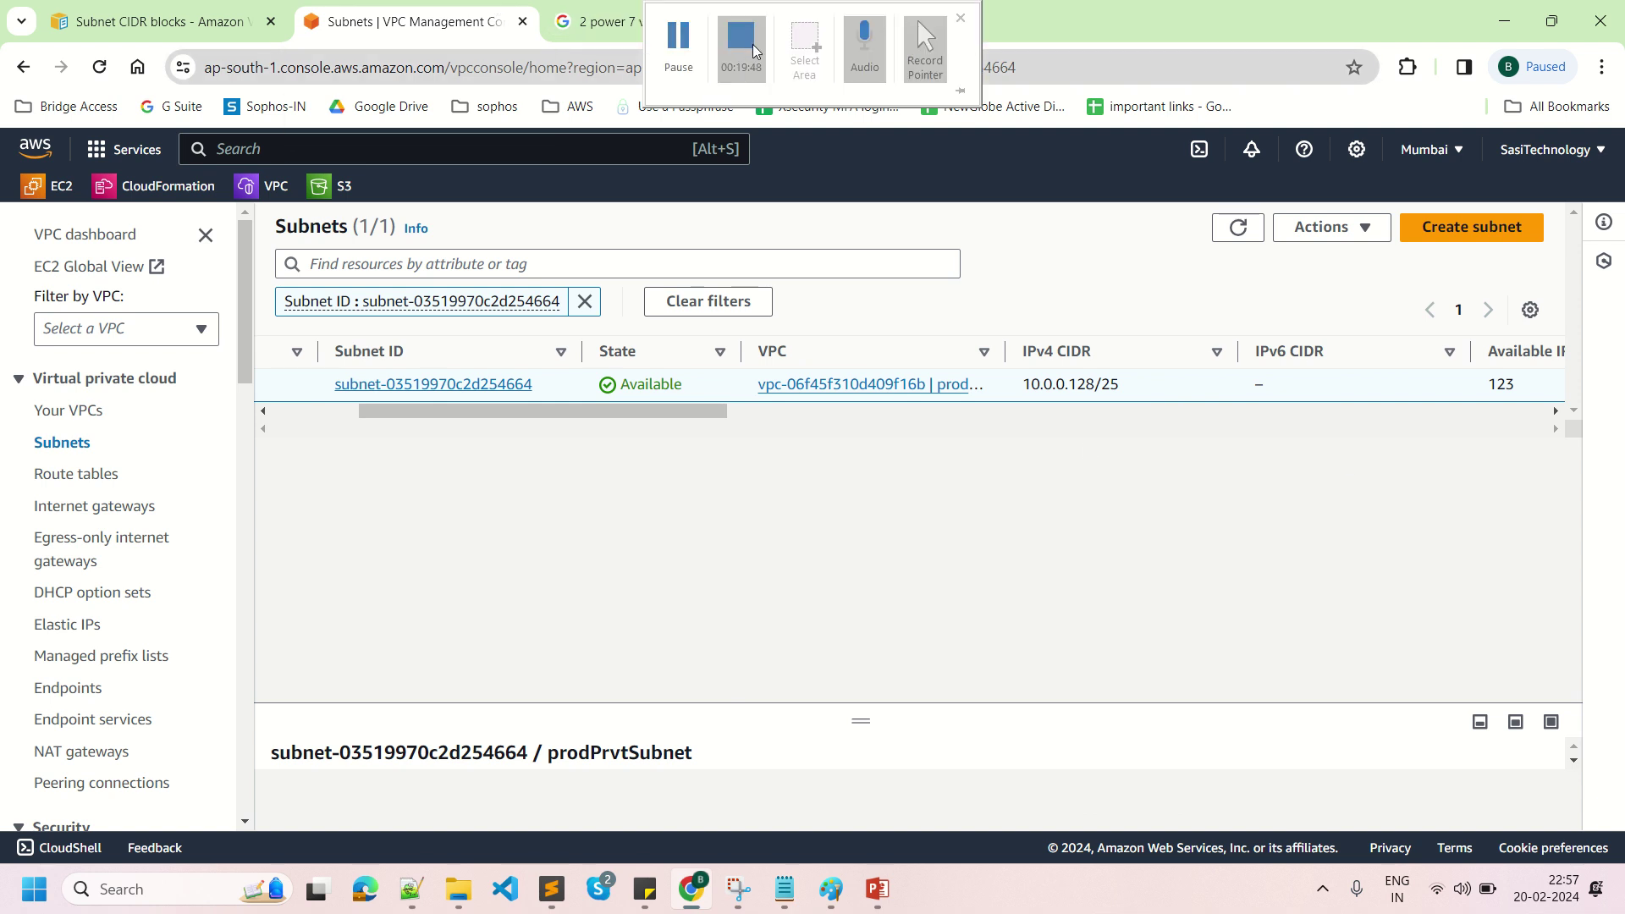